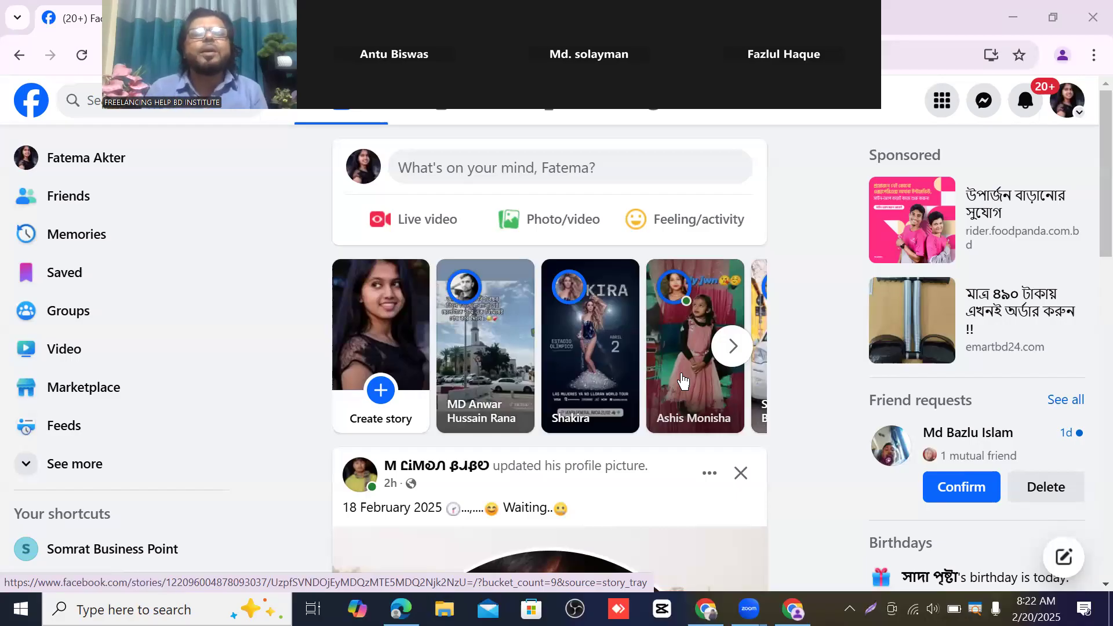
- Switch Facebook to act as the Somrat Business Point page from the See all profiles list
scroll(519, 311, "down", 5)
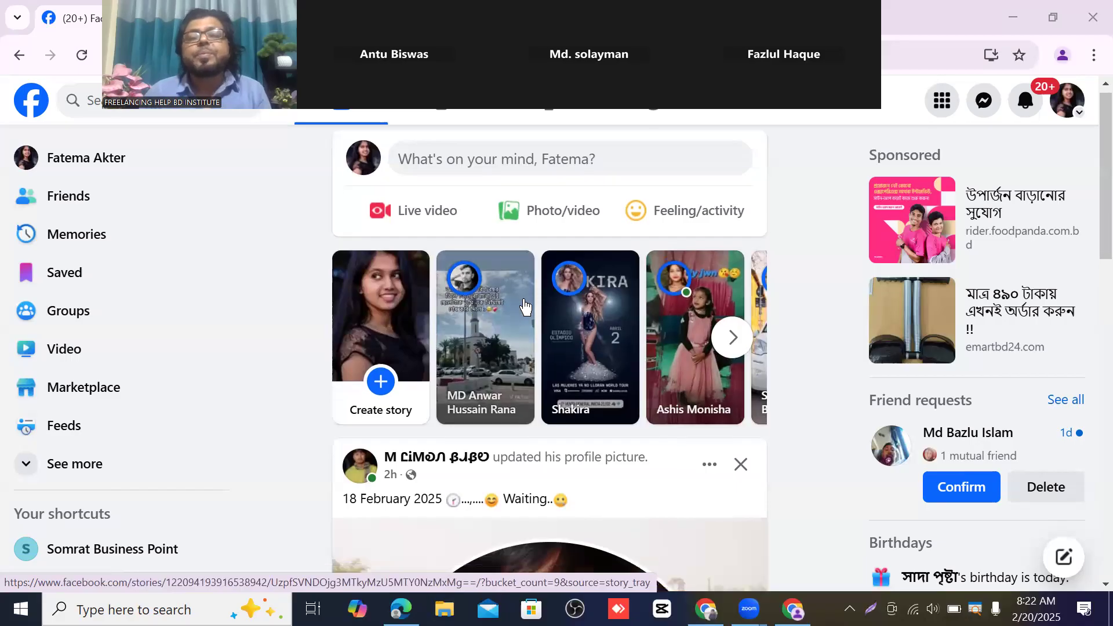
scroll(519, 311, "up", 5)
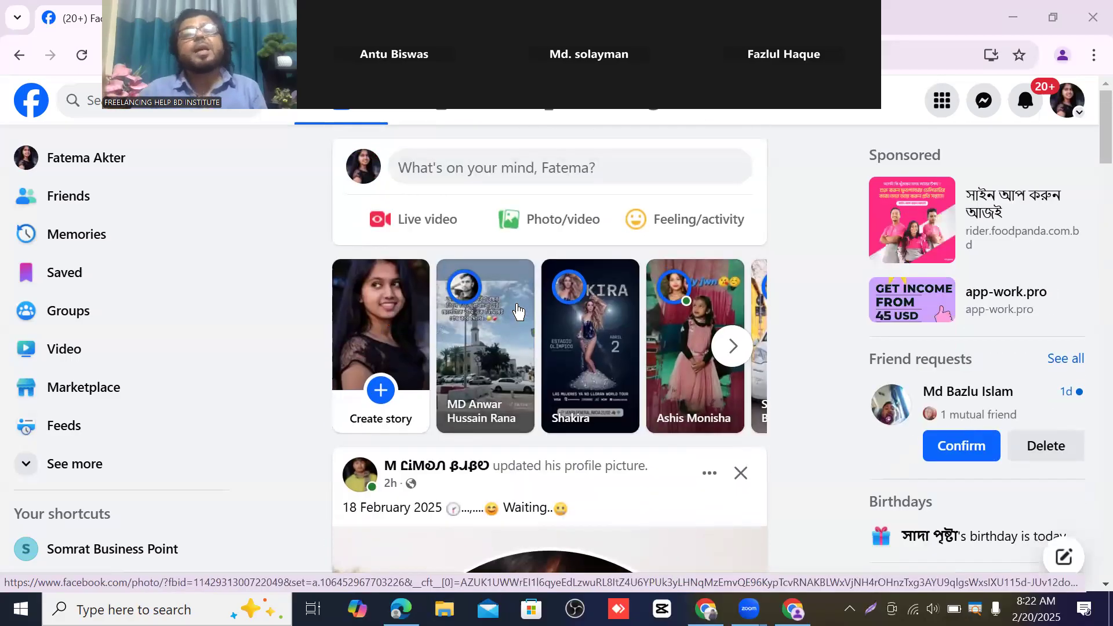
left_click(1062, 106)
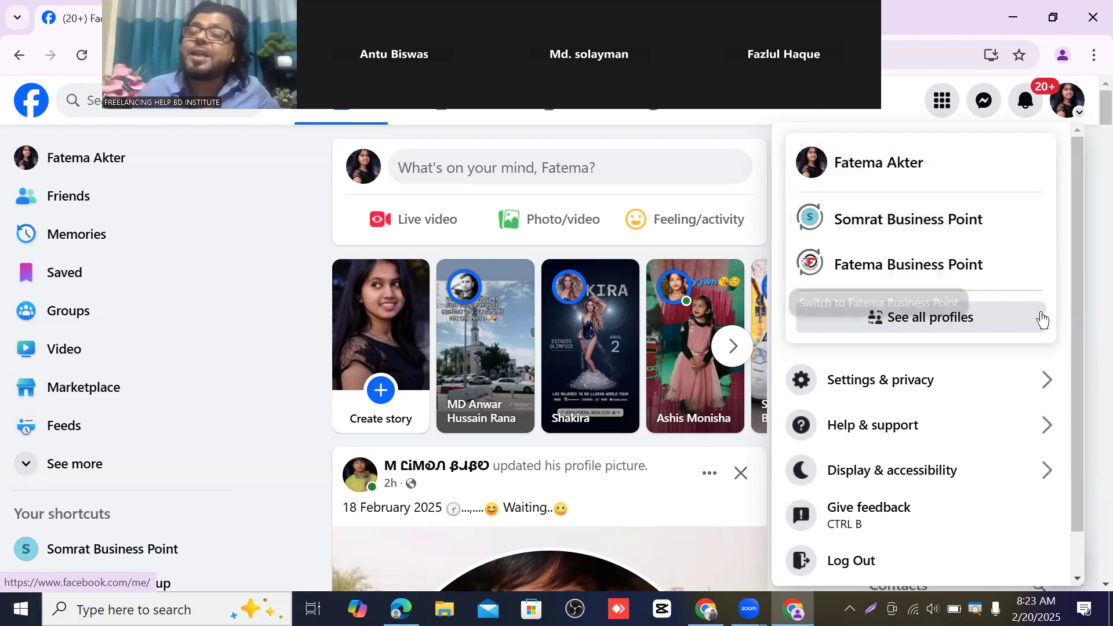
left_click(929, 326)
scroll(869, 420, "down", 1)
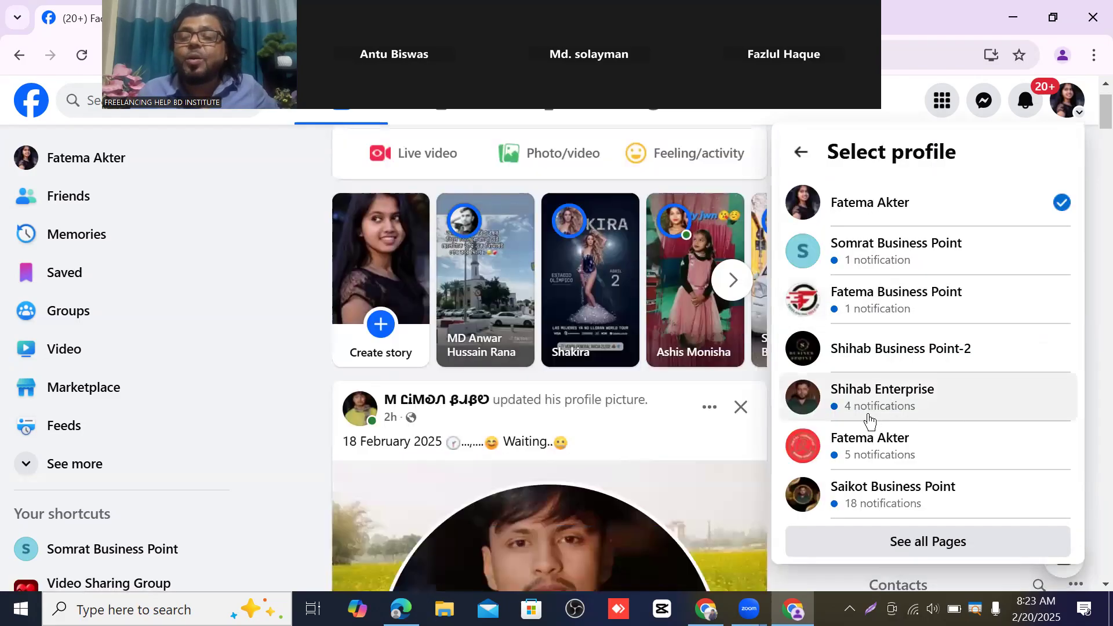
scroll(887, 492, "down", 2)
scroll(869, 440, "up", 3)
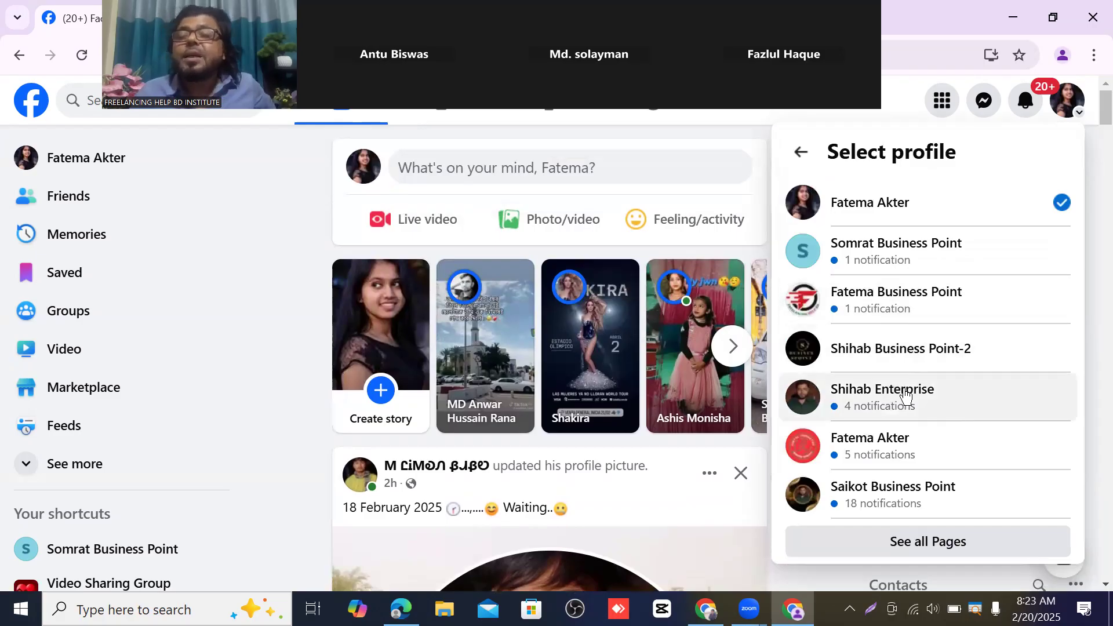
left_click(886, 248)
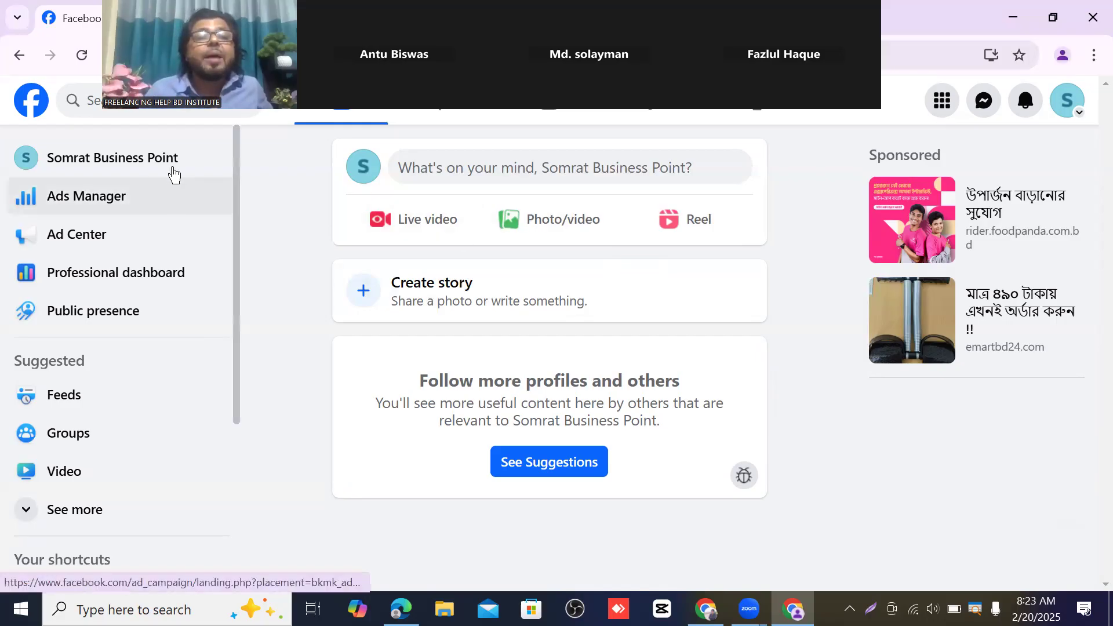
- Open the Somrat Business Point page and scroll through its empty cover area and page options
left_click(125, 164)
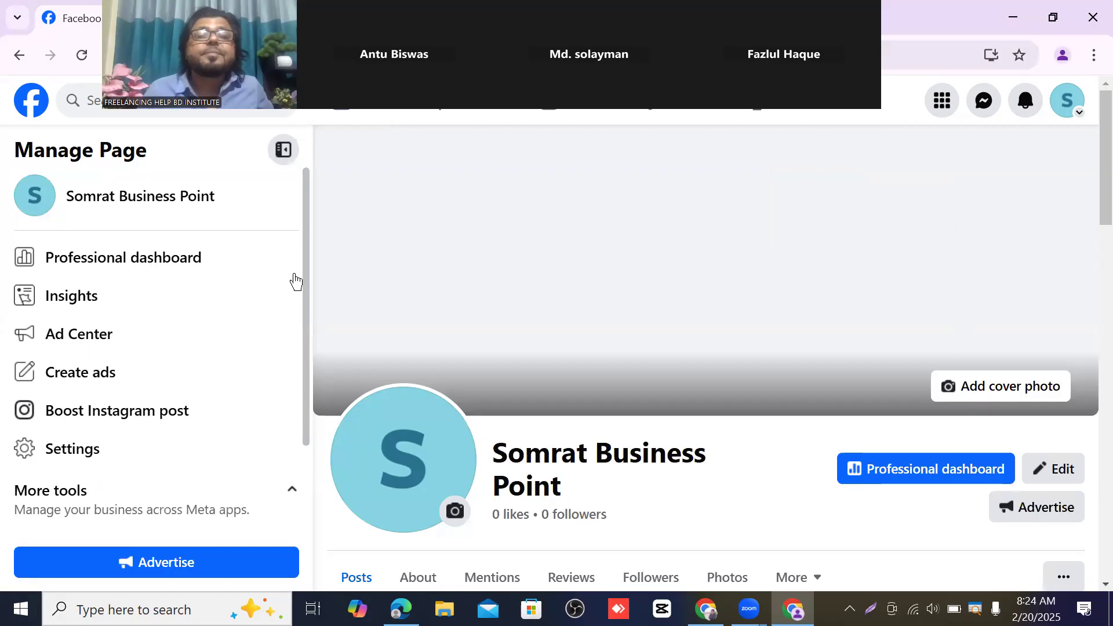
scroll(526, 318, "down", 5)
scroll(555, 330, "down", 15)
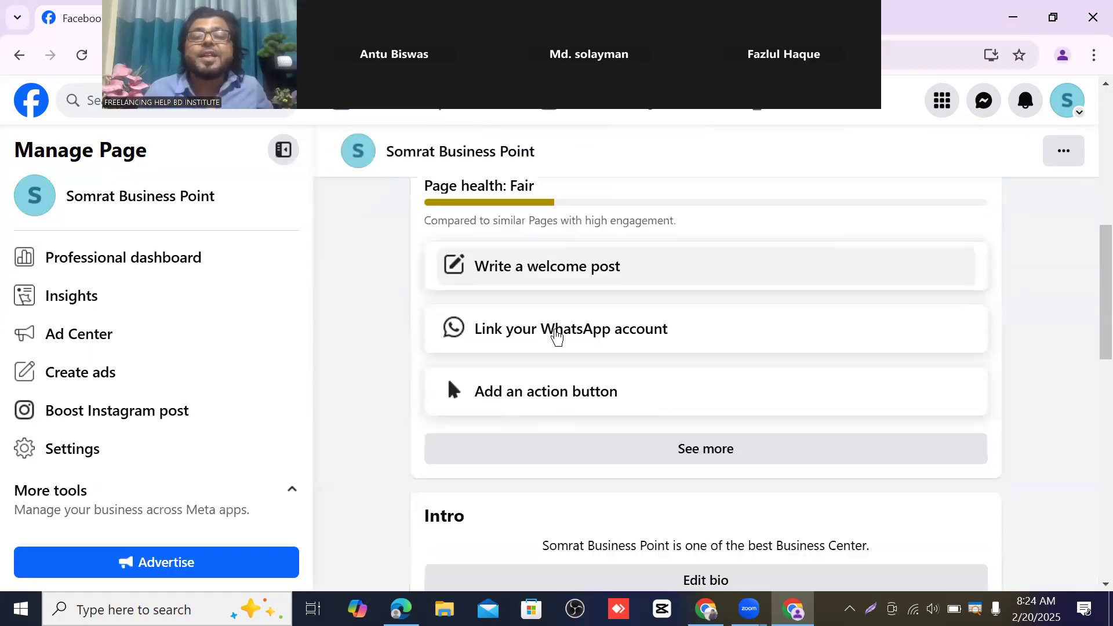
scroll(559, 347, "up", 20)
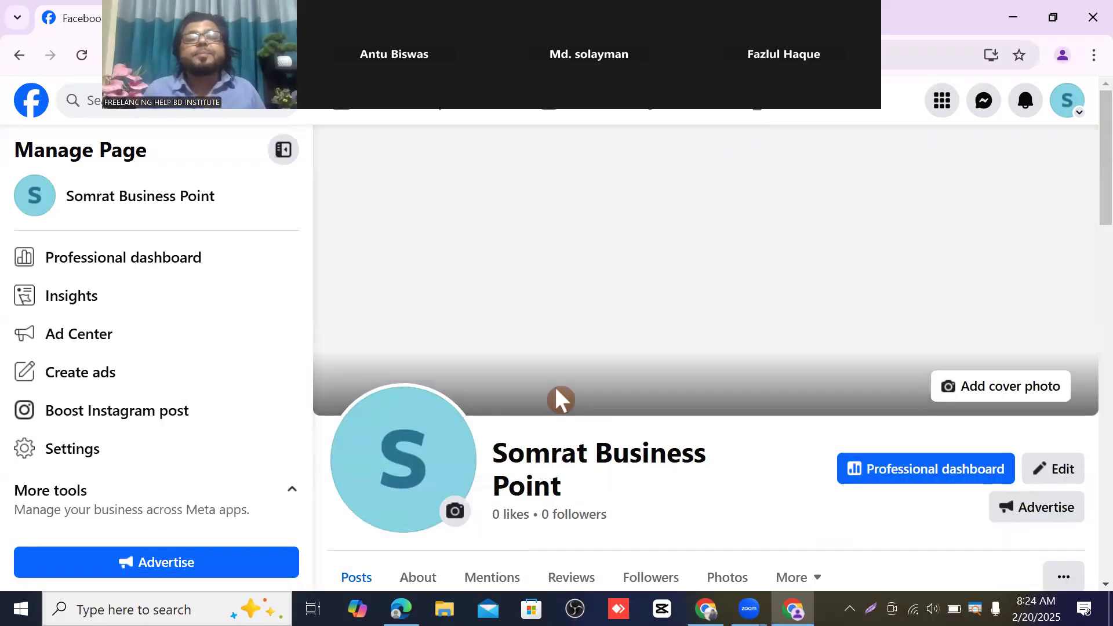
scroll(660, 473, "down", 1)
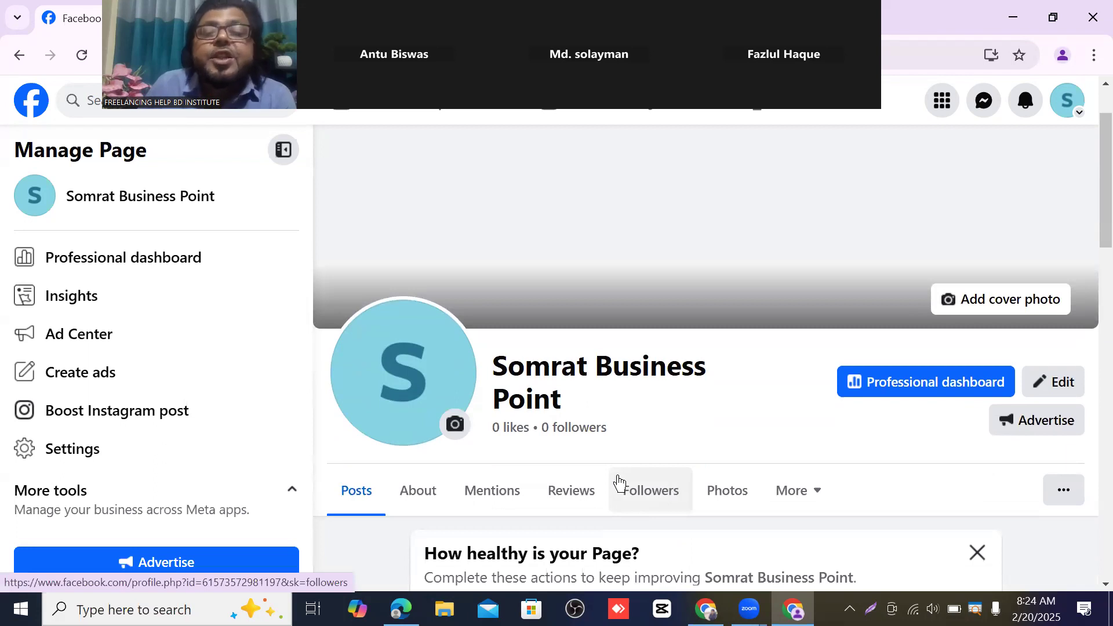
scroll(617, 478, "up", 1)
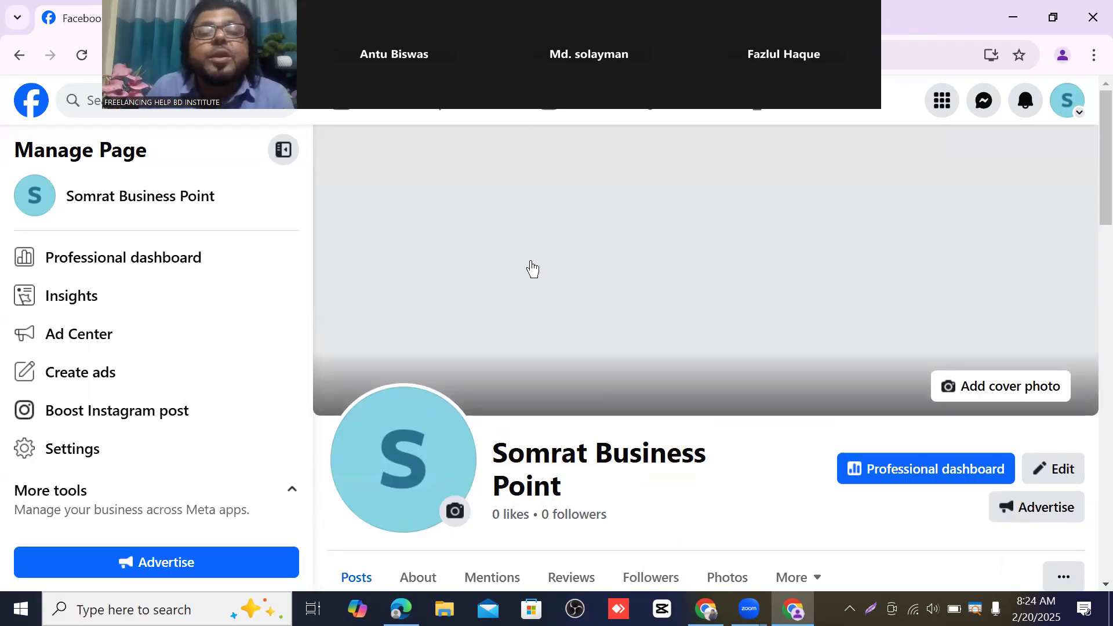
scroll(708, 368, "down", 1)
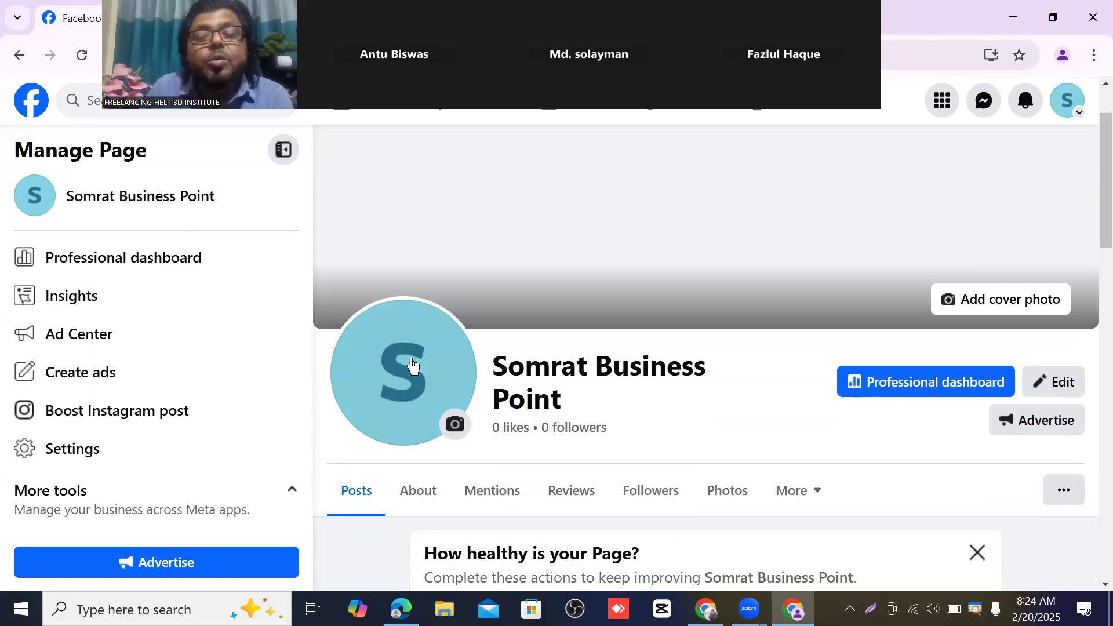
scroll(427, 371, "up", 1)
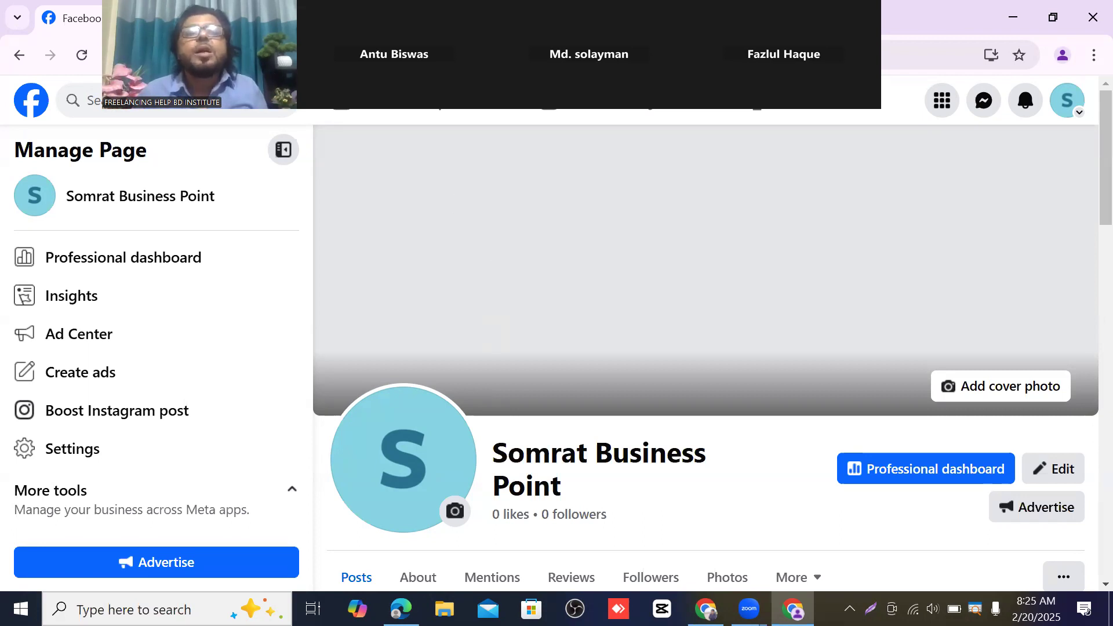
- In the other Chrome window, open the Home - Canva bookmark in a new tab and switch to it
left_click_drag(522, 75, 593, 179)
left_click_drag(457, 185, 476, 93)
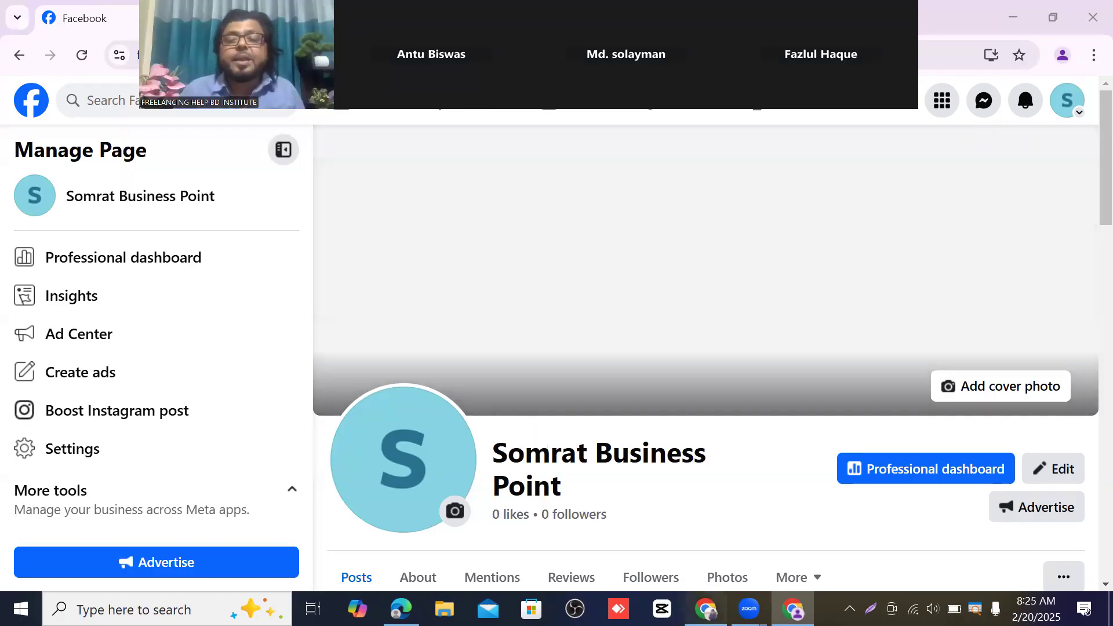
key("alt+Tab")
left_click_drag(593, 185, 850, 332)
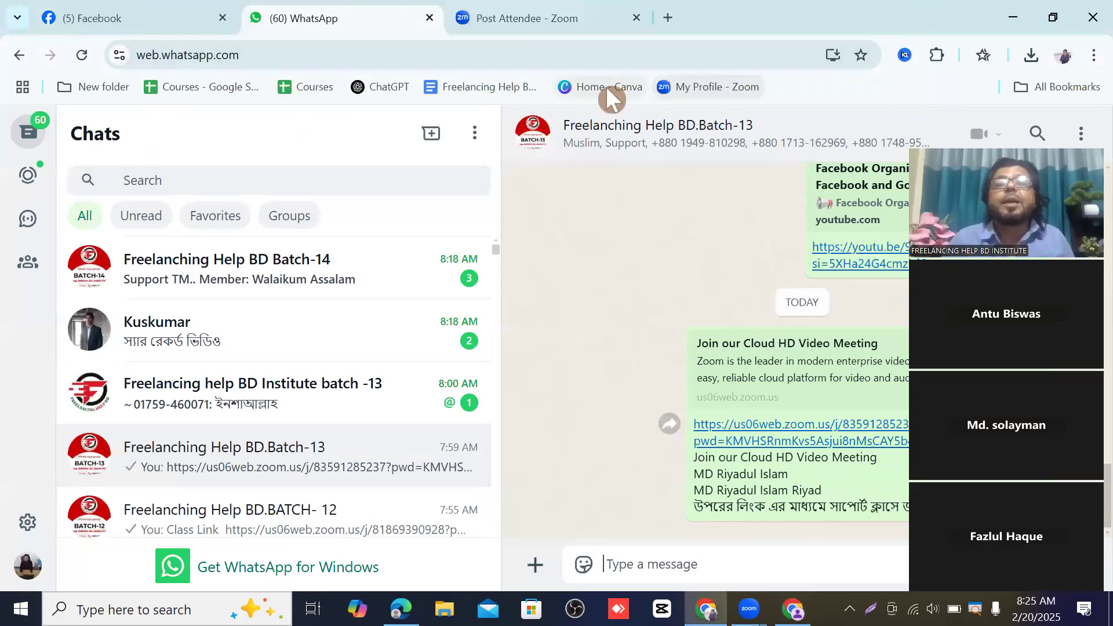
right_click(606, 86)
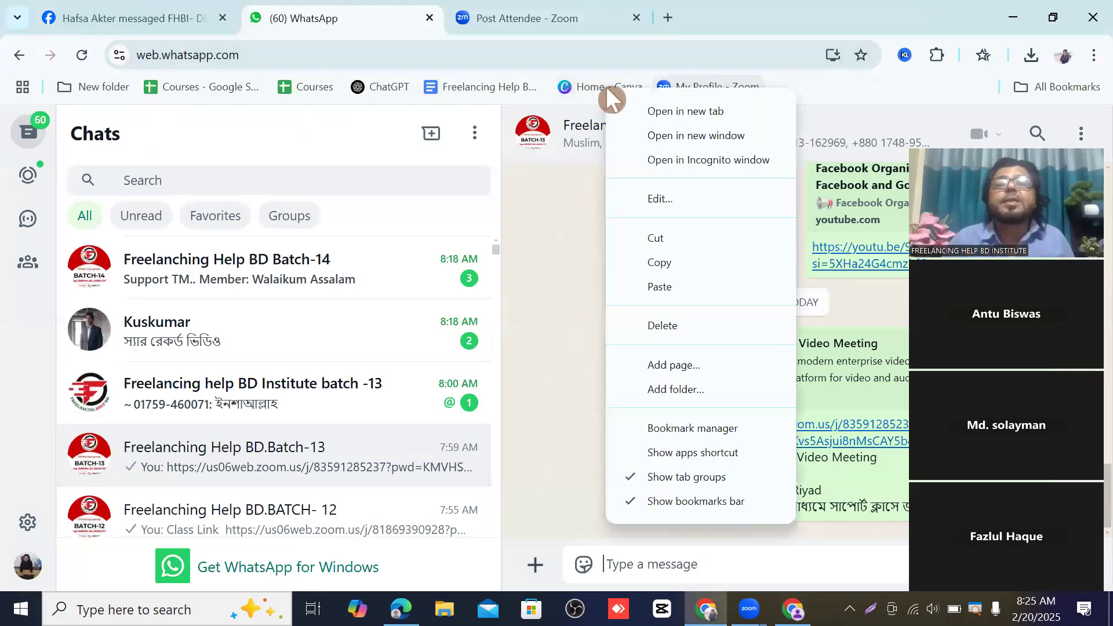
left_click(688, 111)
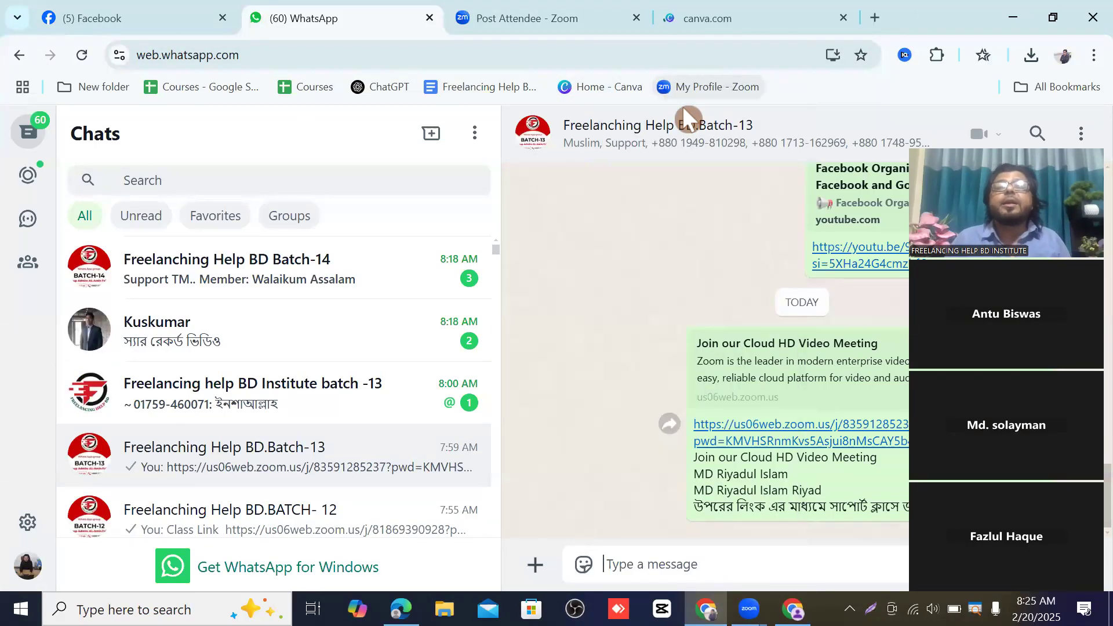
left_click(699, 26)
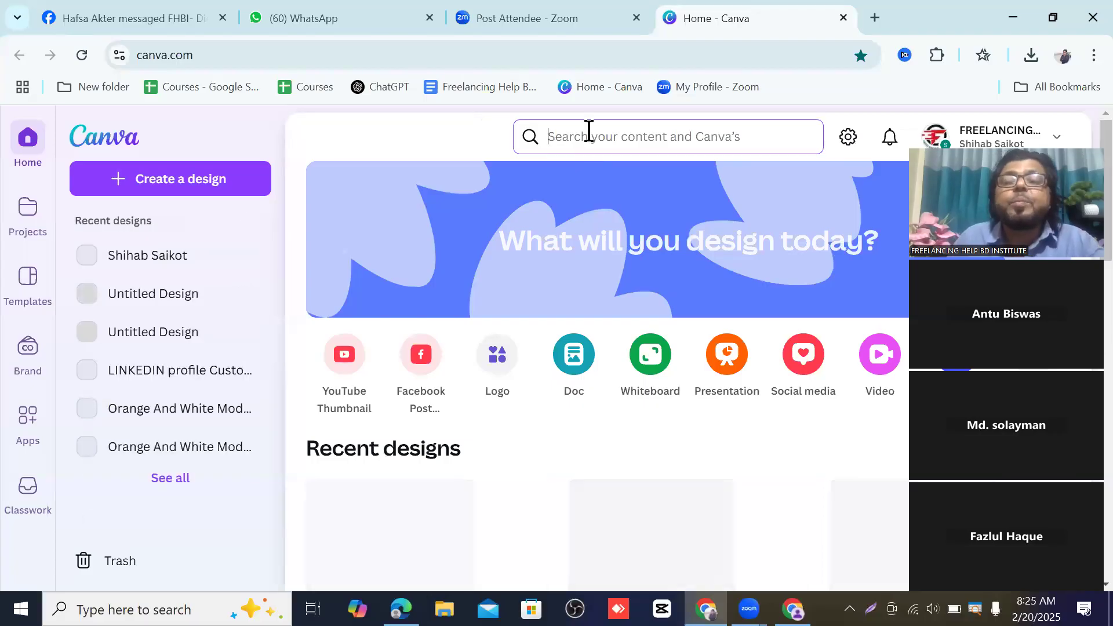
- Search Canva for 'Facebook Page banner'
left_click(586, 134)
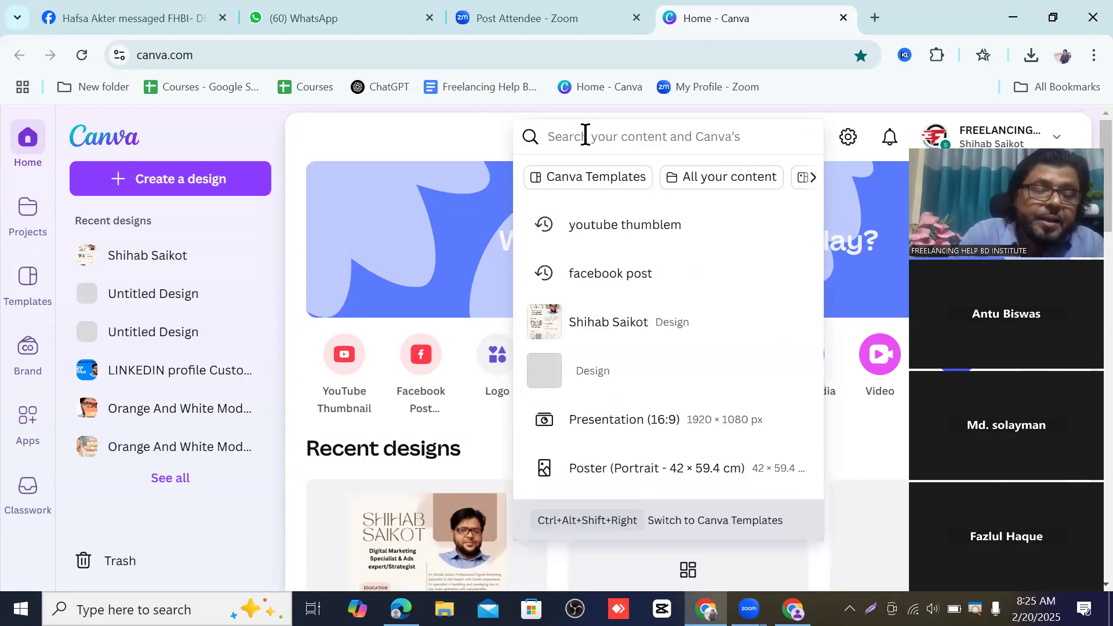
type("Face")
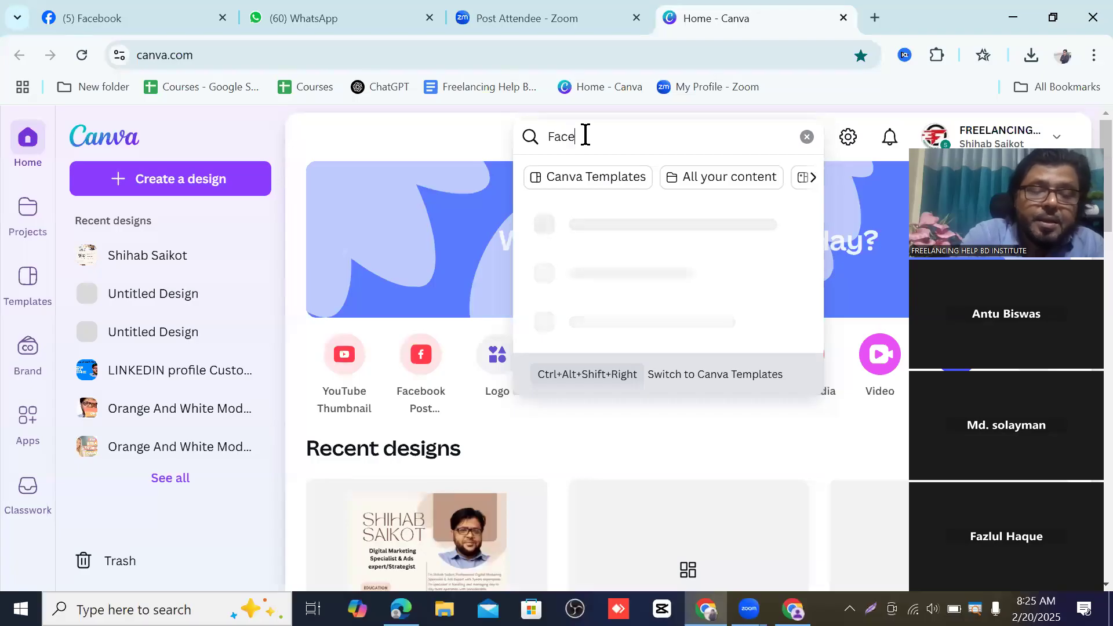
type("book")
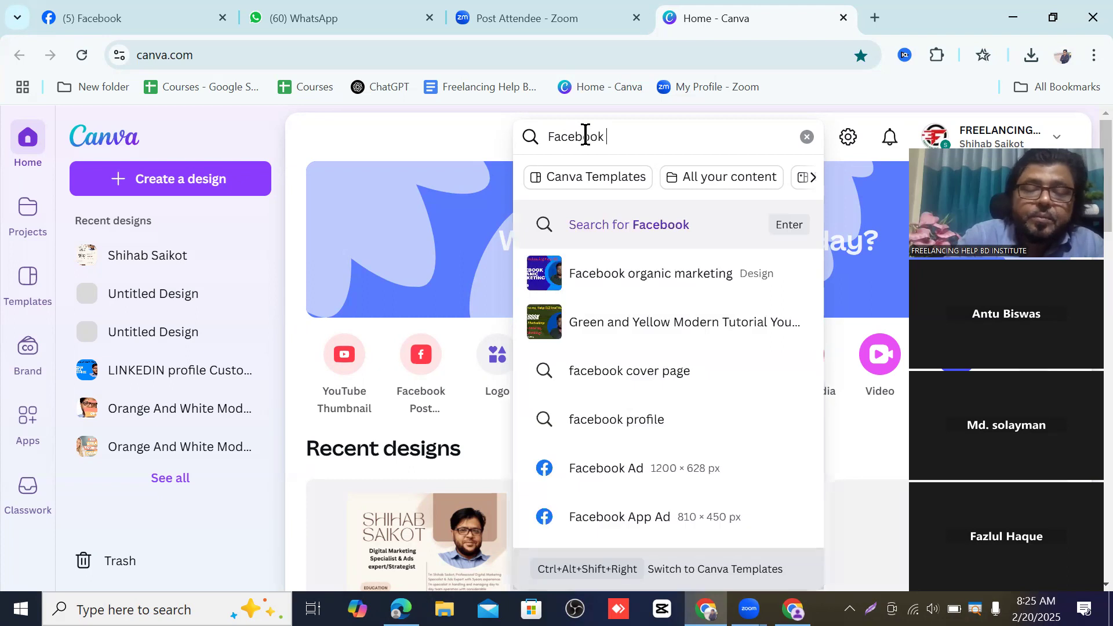
type(" Pag")
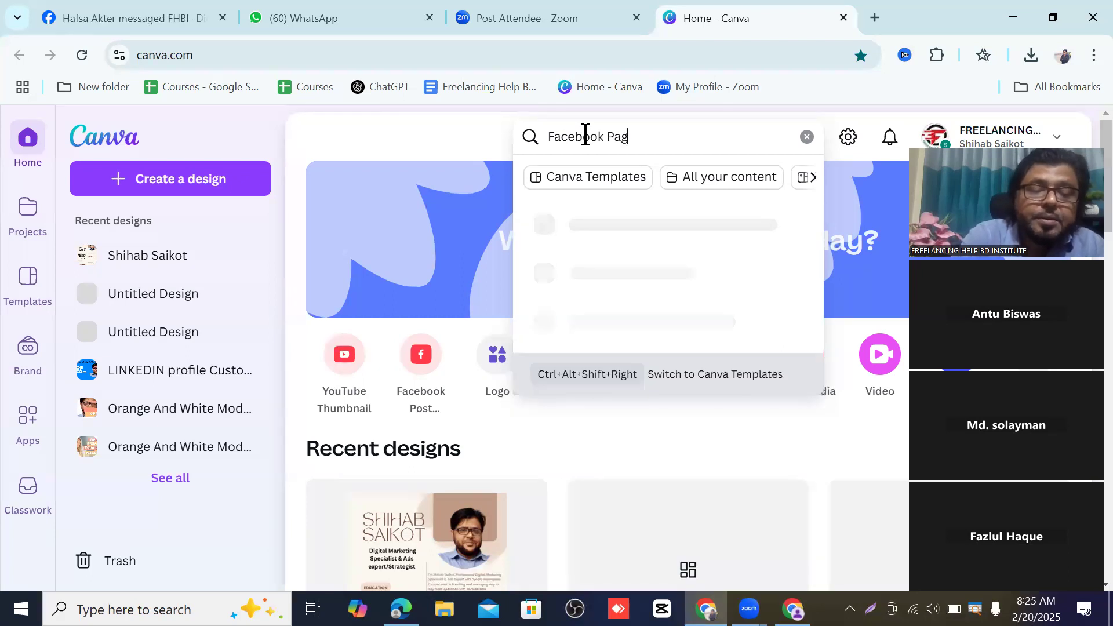
type("e ba")
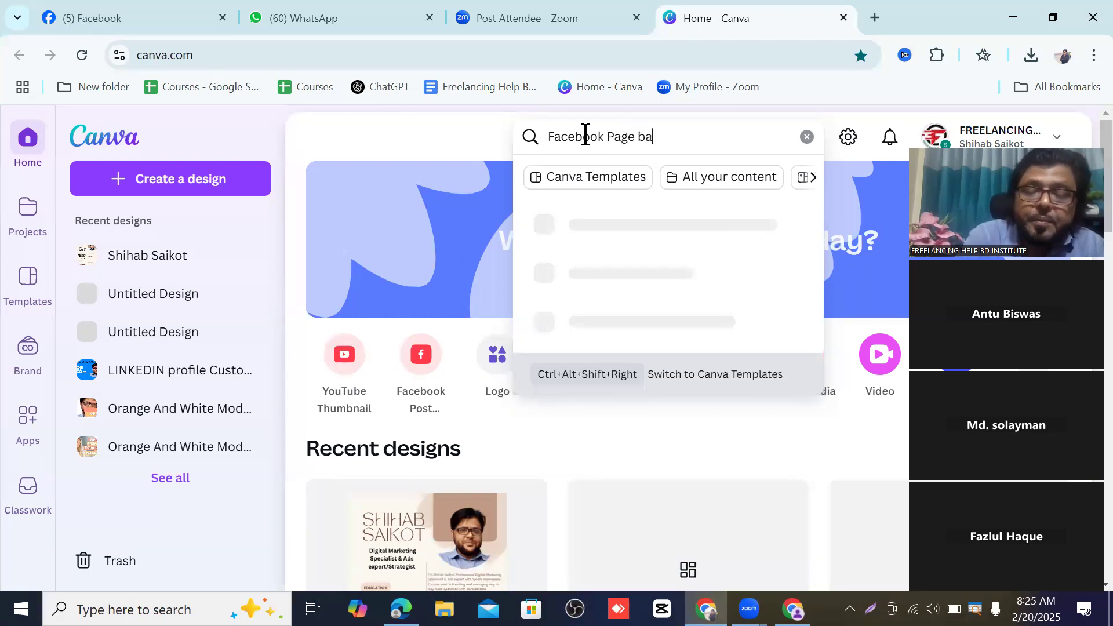
type("nner")
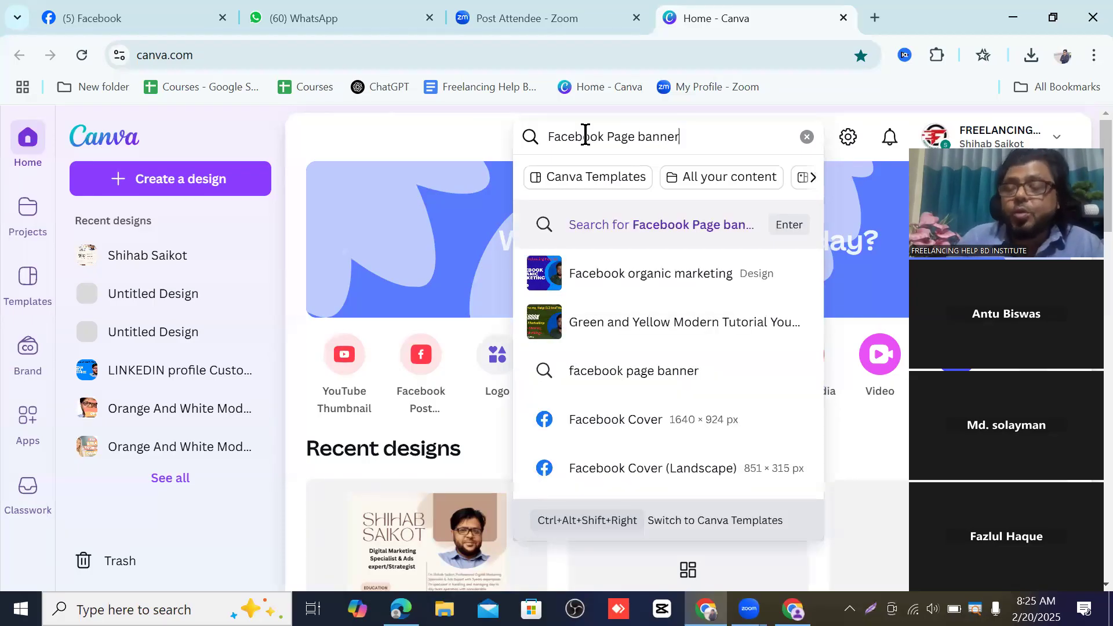
key("Return")
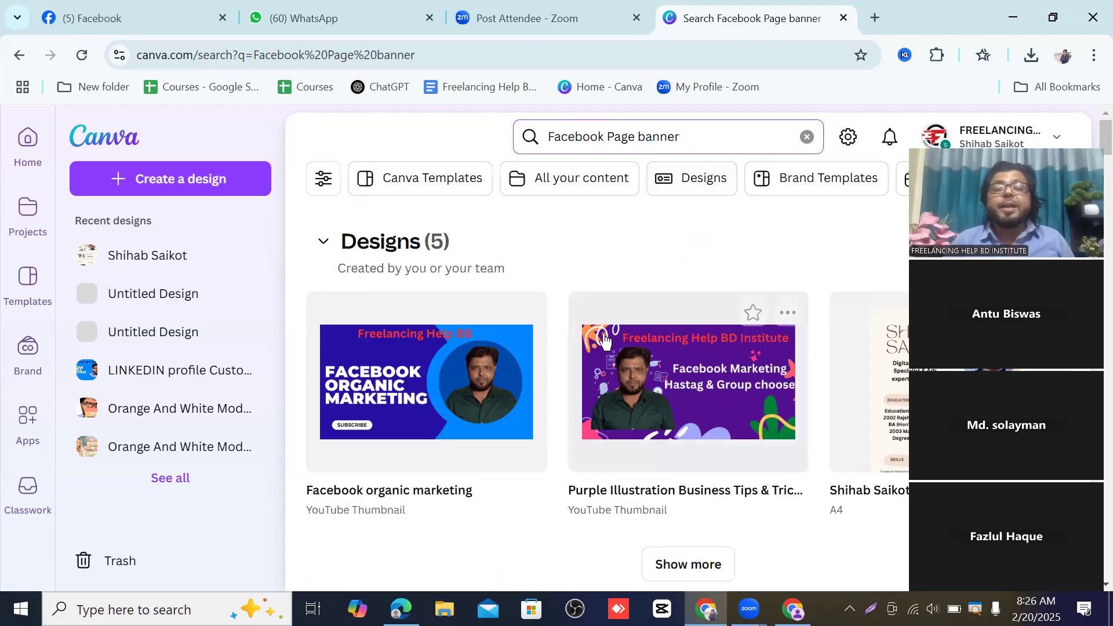
scroll(669, 292, "down", 4)
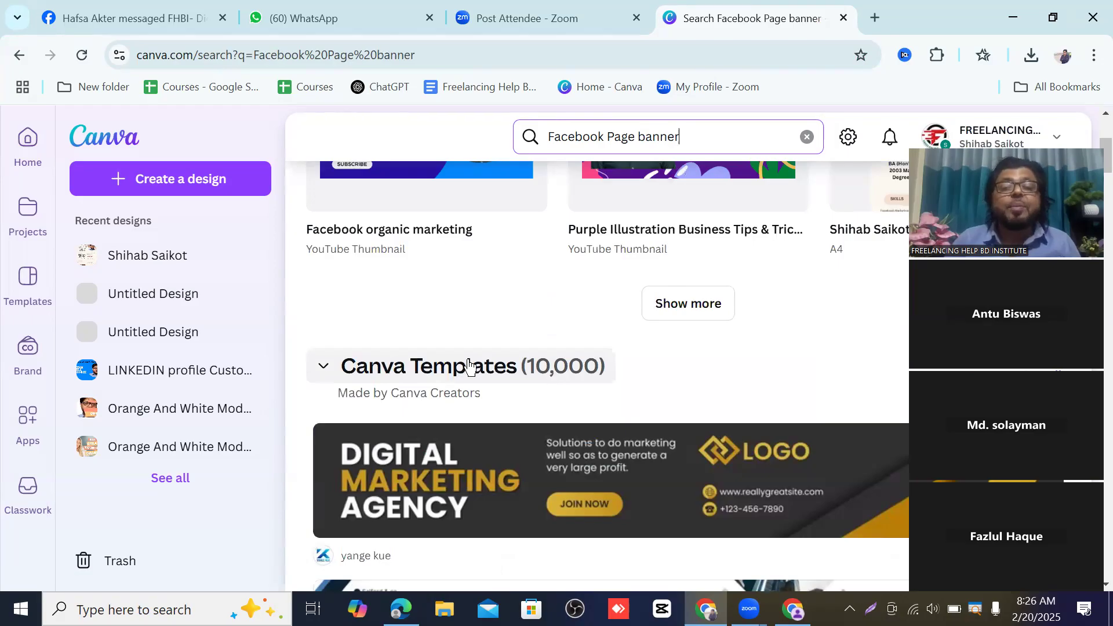
scroll(442, 363, "down", 2)
scroll(559, 317, "down", 10)
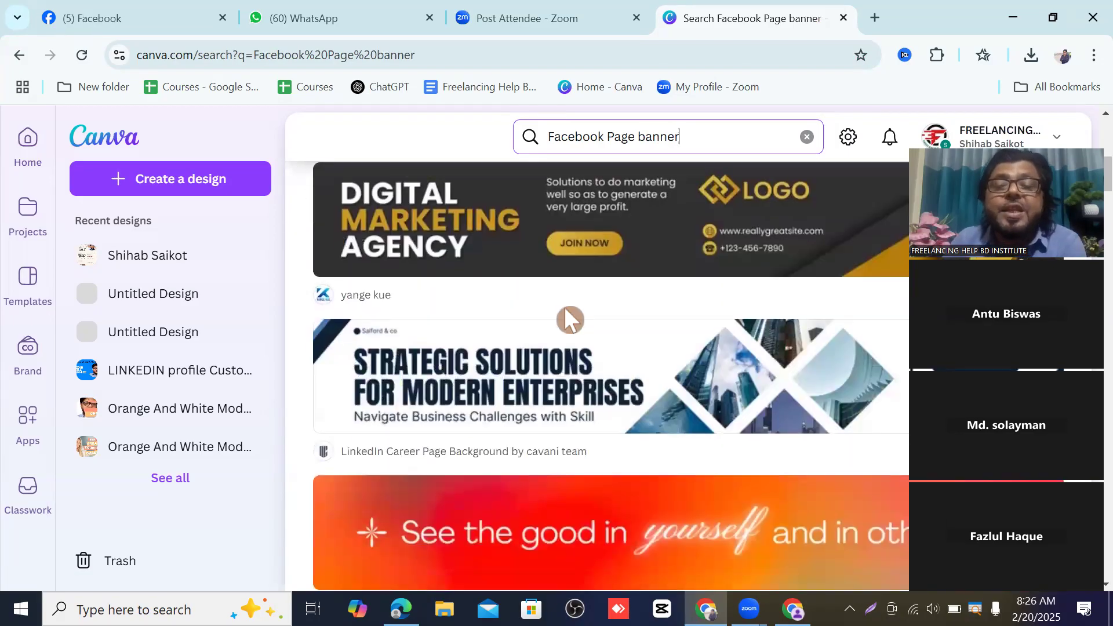
scroll(619, 309, "down", 10)
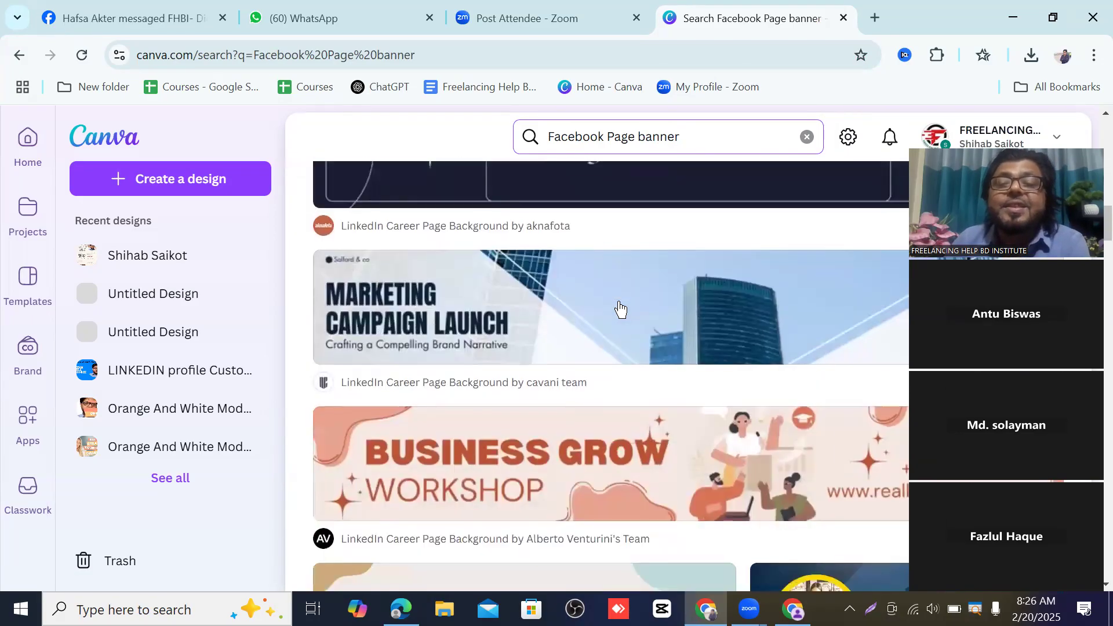
scroll(667, 319, "down", 1)
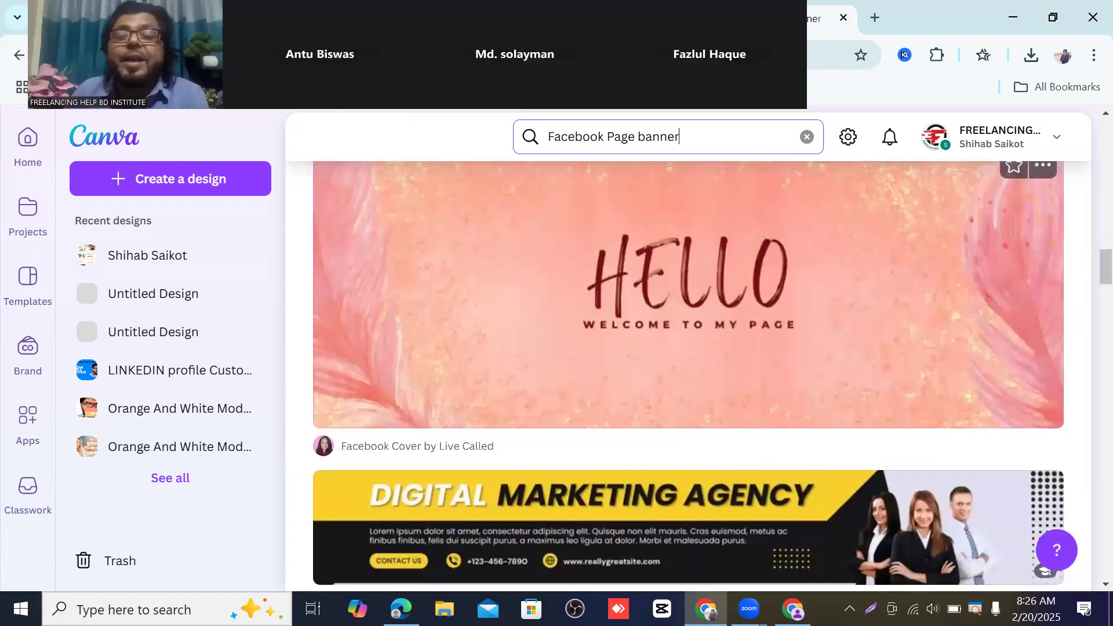
scroll(655, 301, "down", 10)
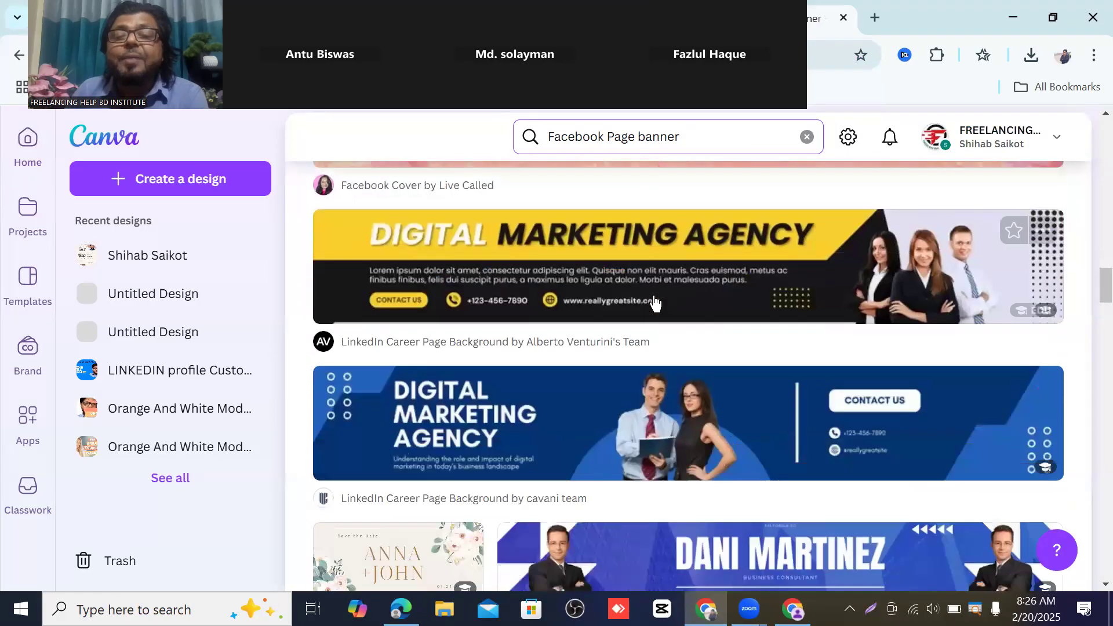
scroll(654, 296, "down", 10)
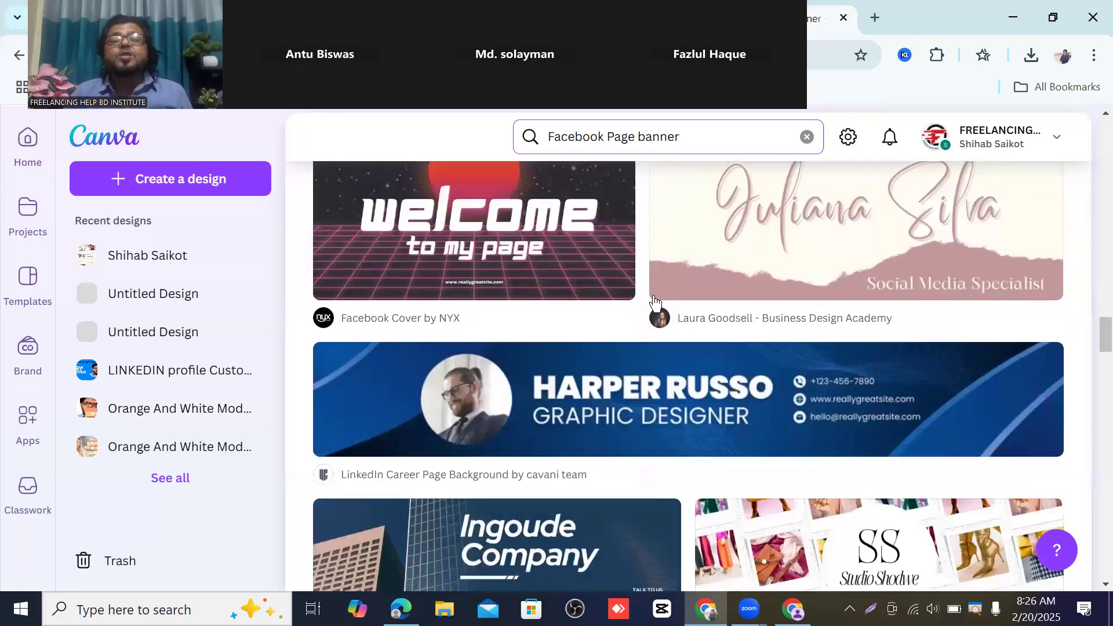
scroll(654, 301, "down", 15)
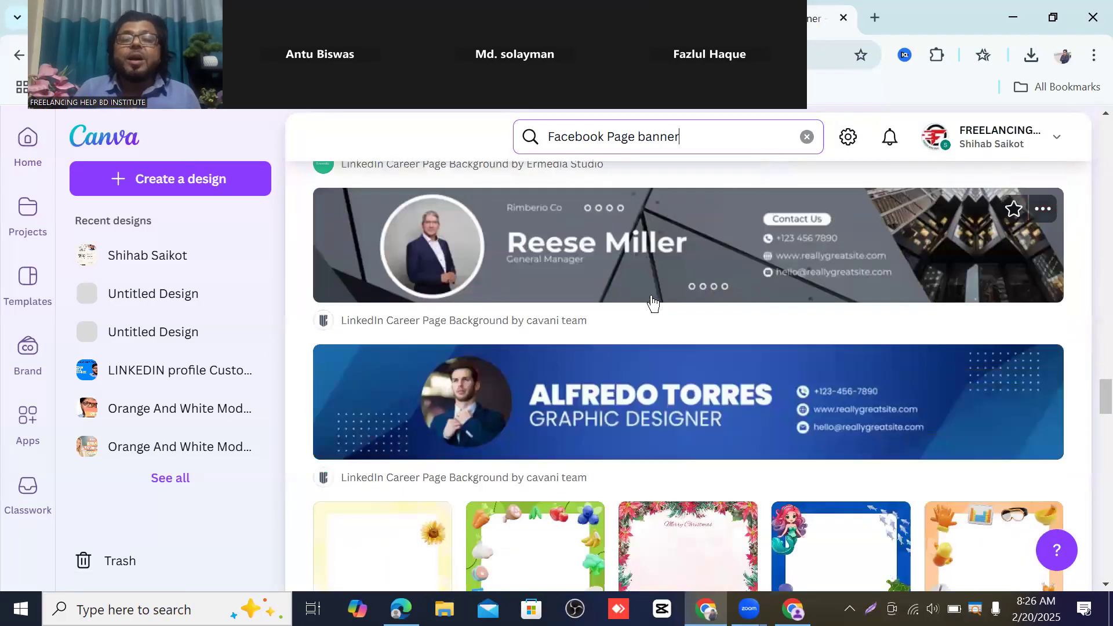
scroll(644, 355, "up", 20)
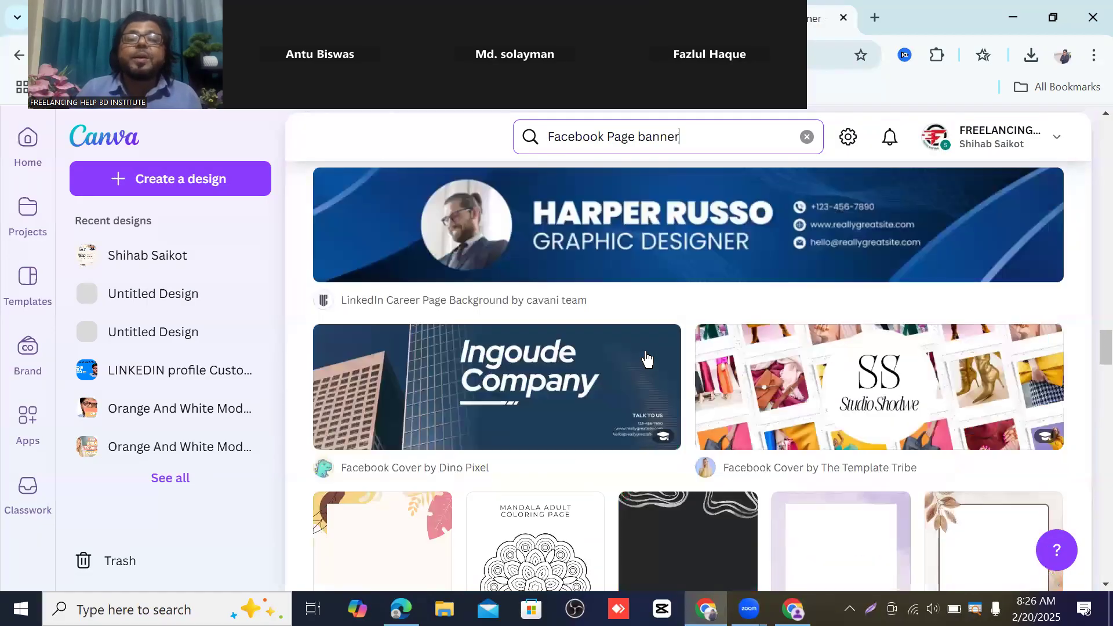
scroll(650, 355, "up", 15)
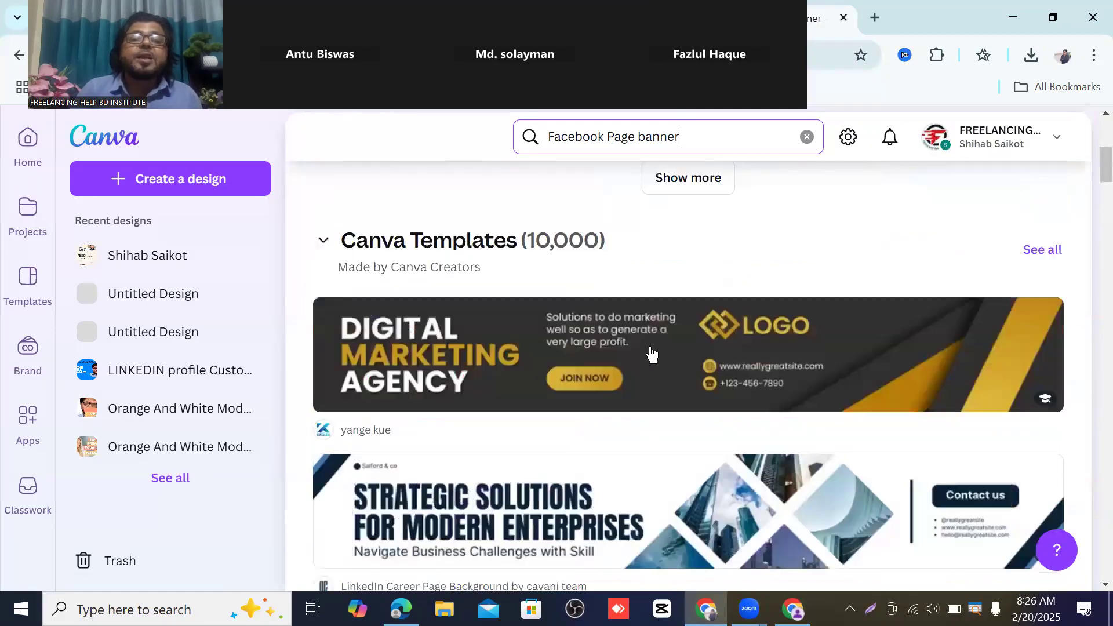
scroll(650, 351, "down", 15)
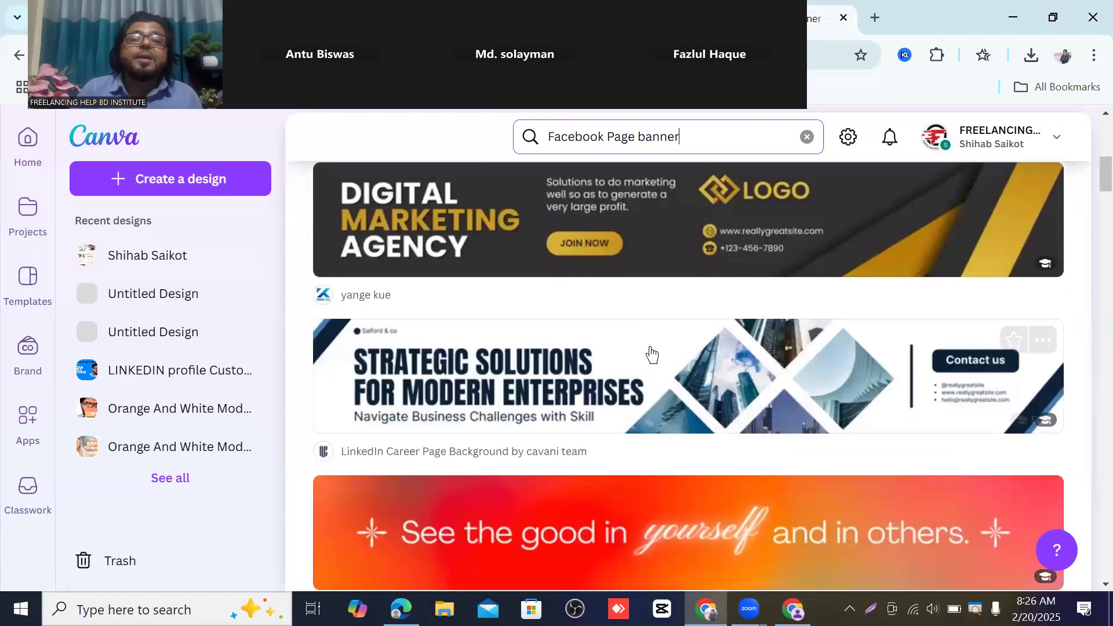
scroll(649, 346, "down", 5)
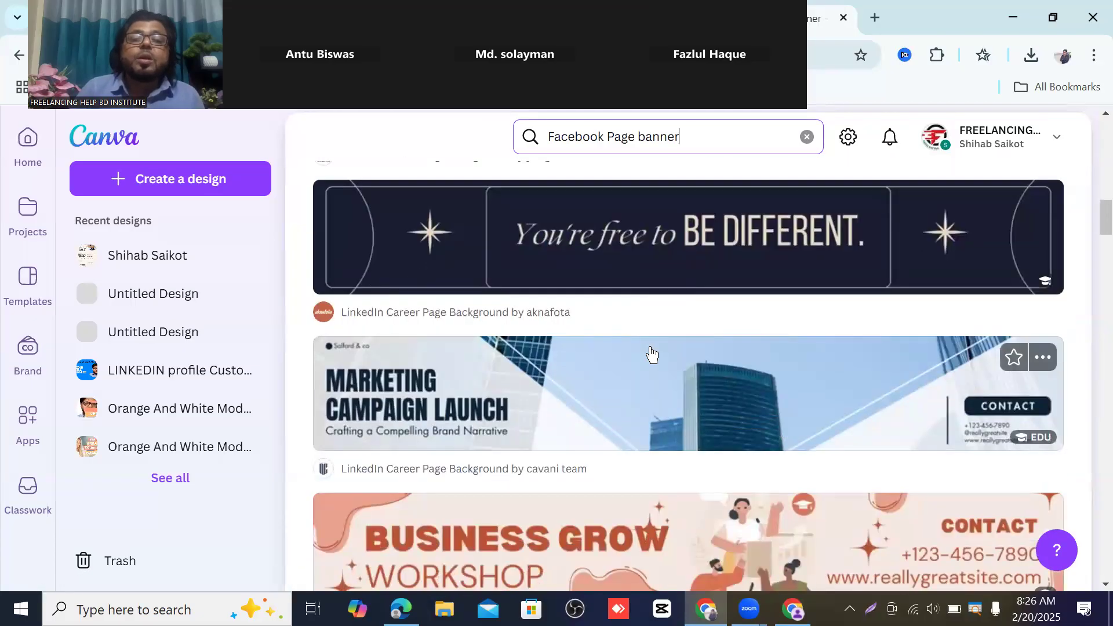
scroll(651, 348, "up", 6)
scroll(651, 354, "down", 8)
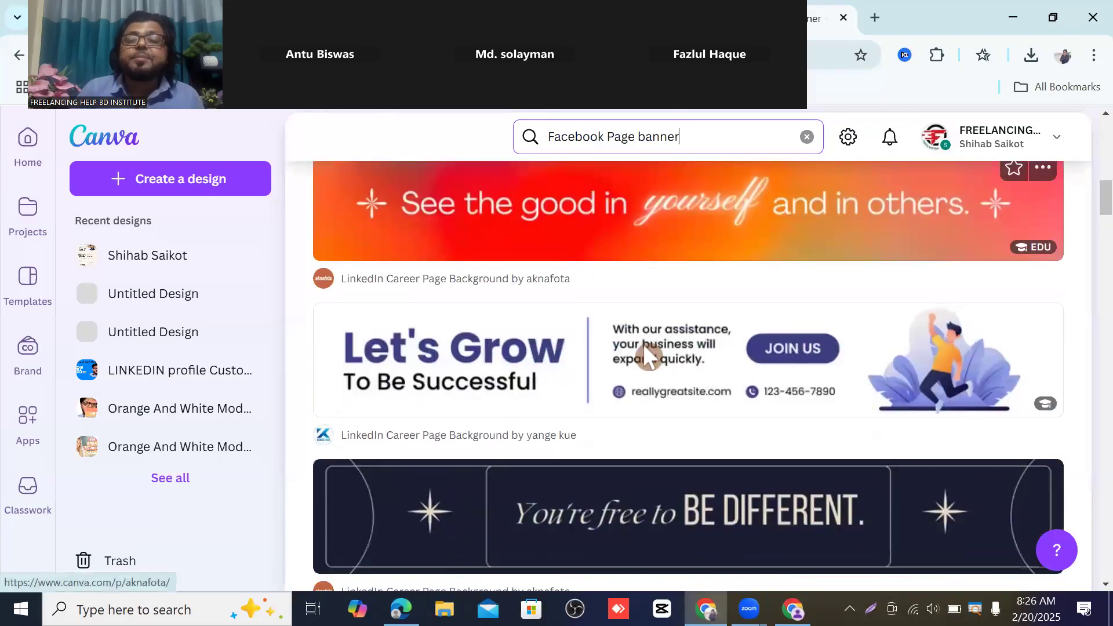
scroll(645, 351, "down", 15)
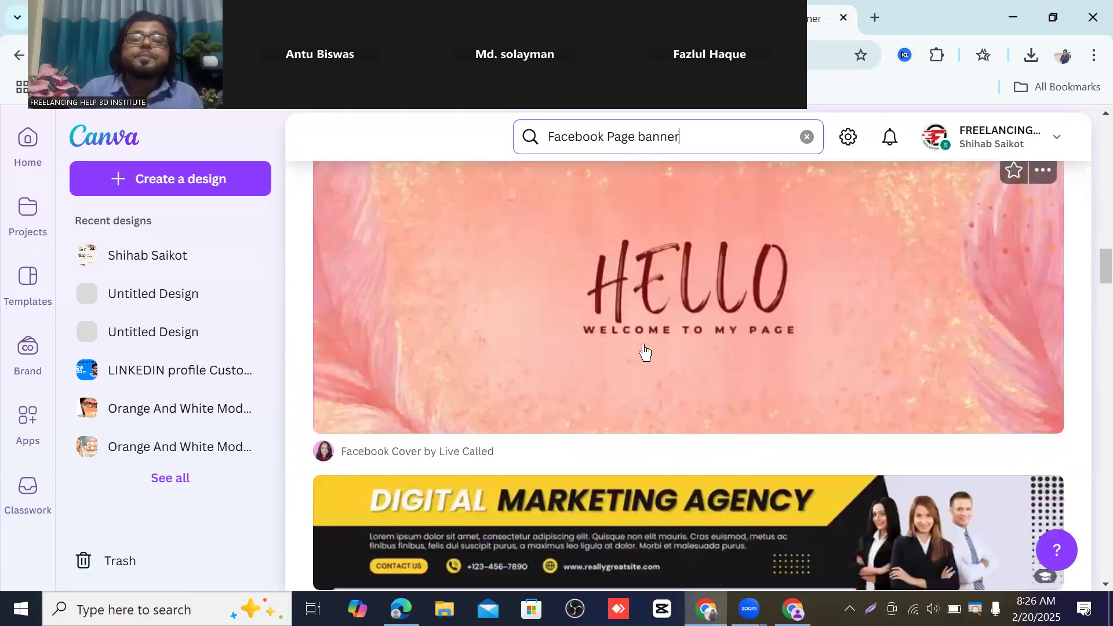
scroll(643, 351, "down", 15)
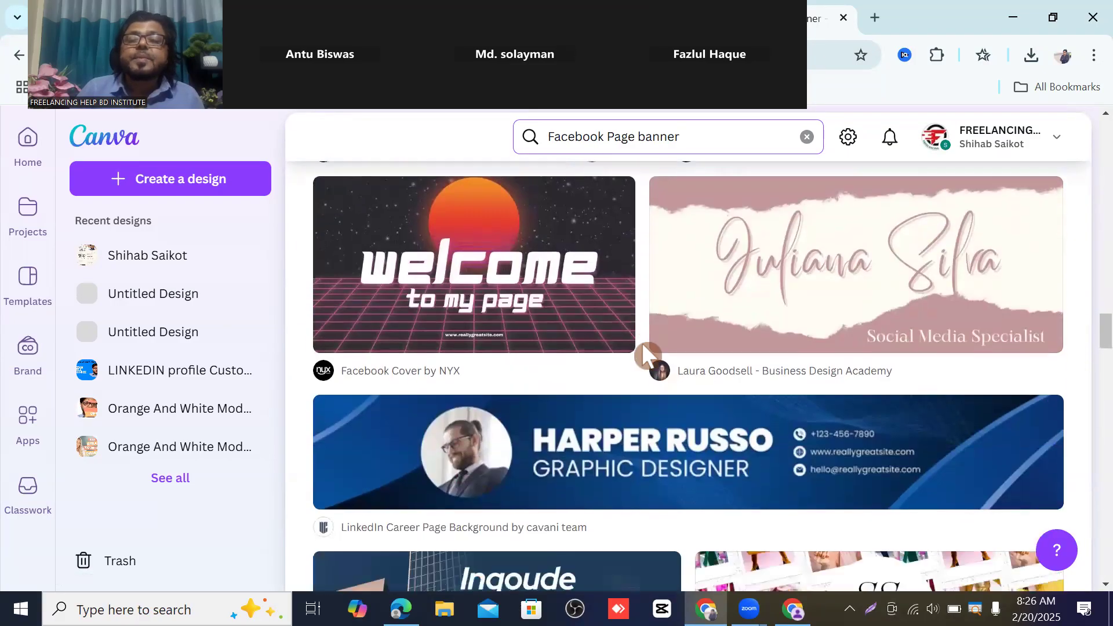
scroll(644, 351, "down", 12)
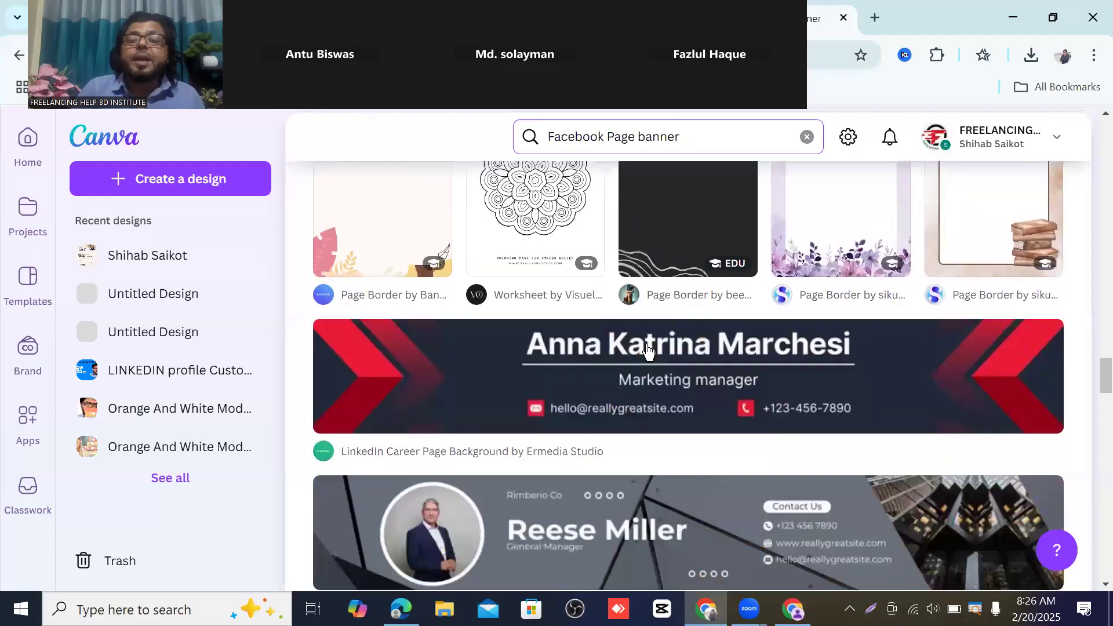
scroll(648, 350, "down", 5)
scroll(531, 342, "up", 5)
scroll(531, 342, "up", 7)
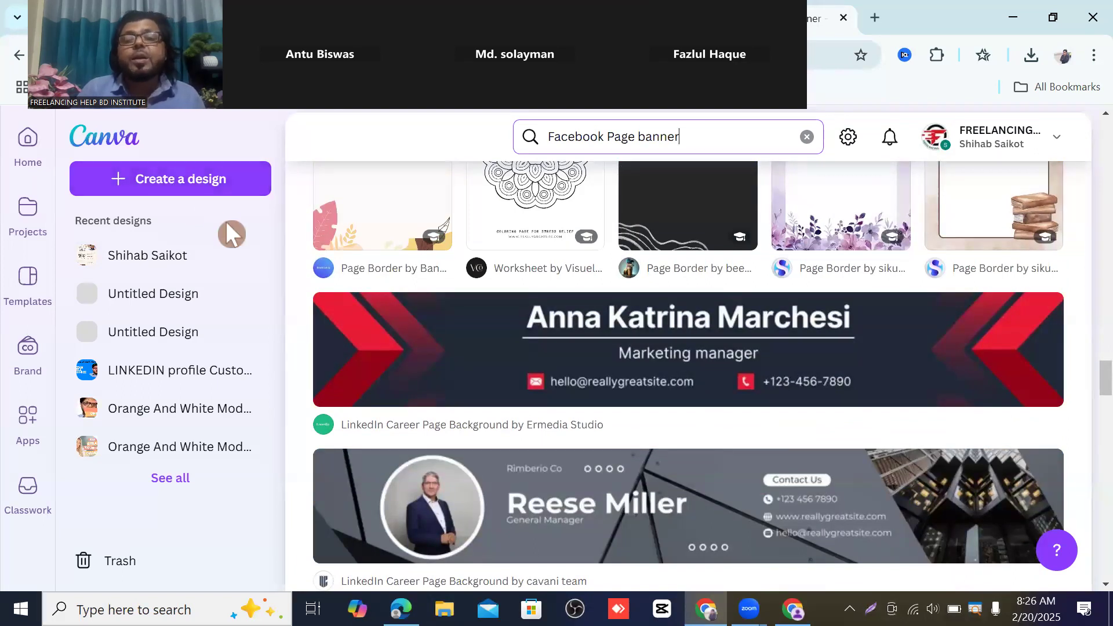
scroll(614, 382, "up", 10)
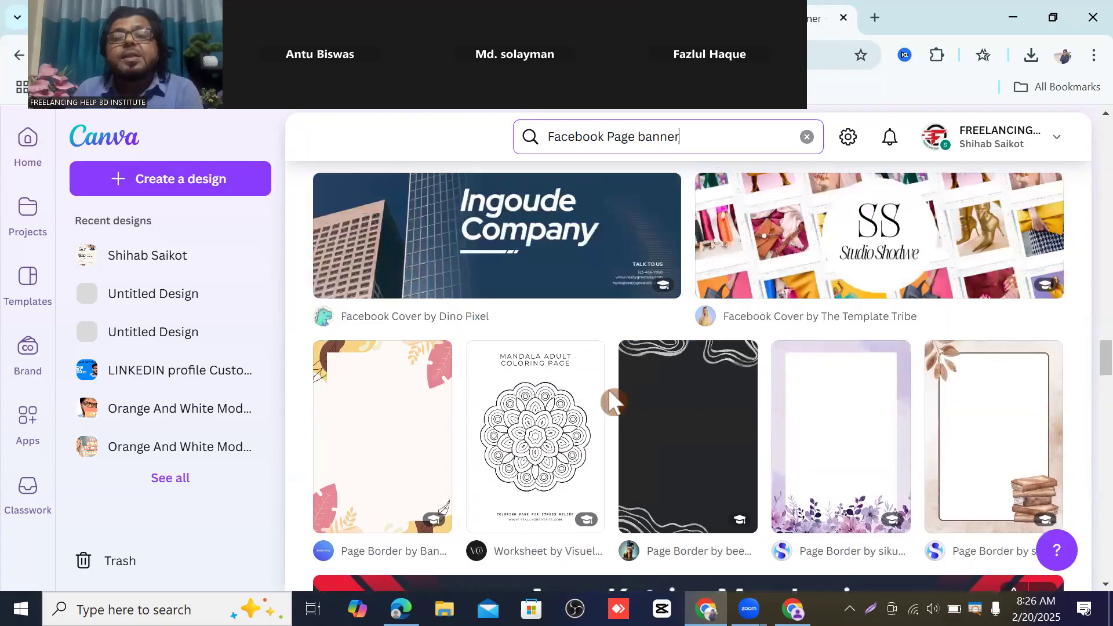
scroll(620, 375, "up", 5)
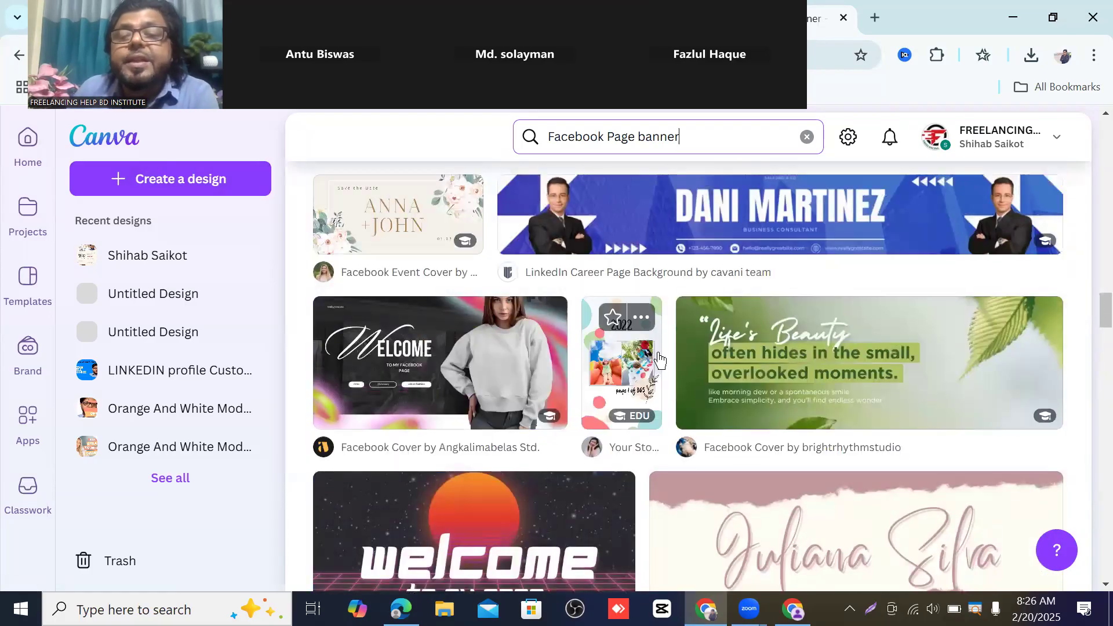
scroll(593, 360, "up", 8)
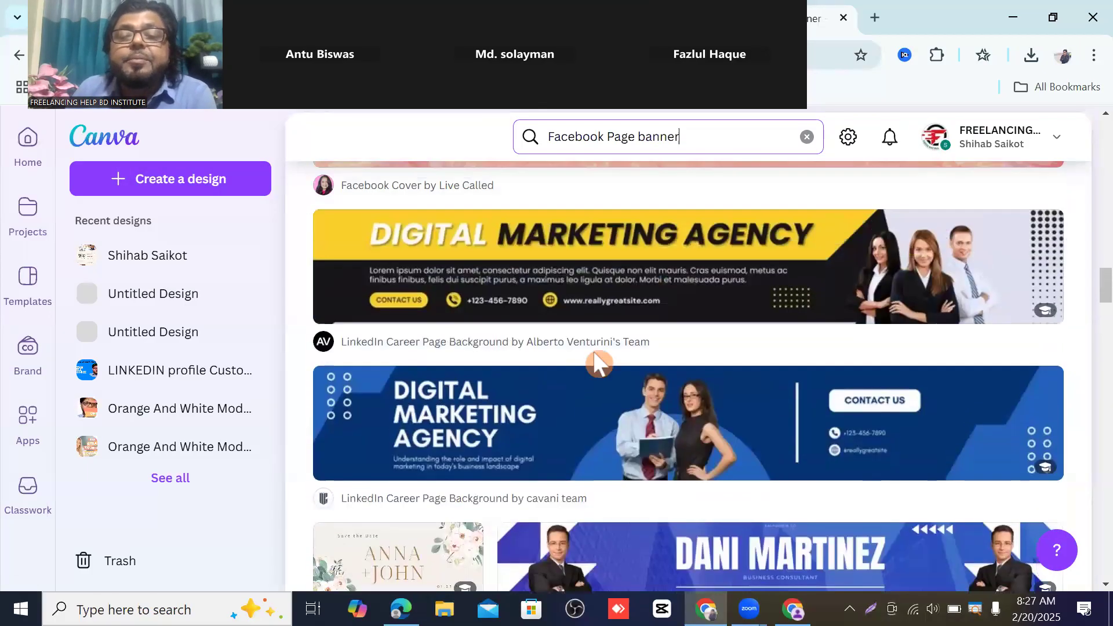
scroll(595, 359, "down", 4)
scroll(595, 359, "down", 9)
scroll(708, 260, "up", 3)
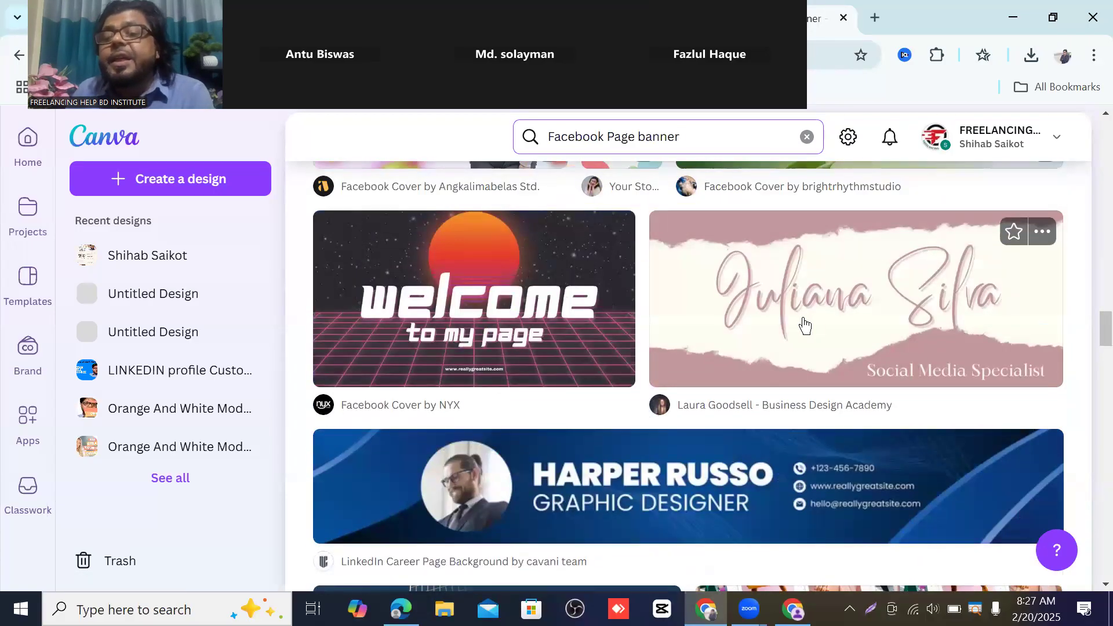
- Customize the 'Pink and cream facebook banner' template in the editor
left_click(831, 308)
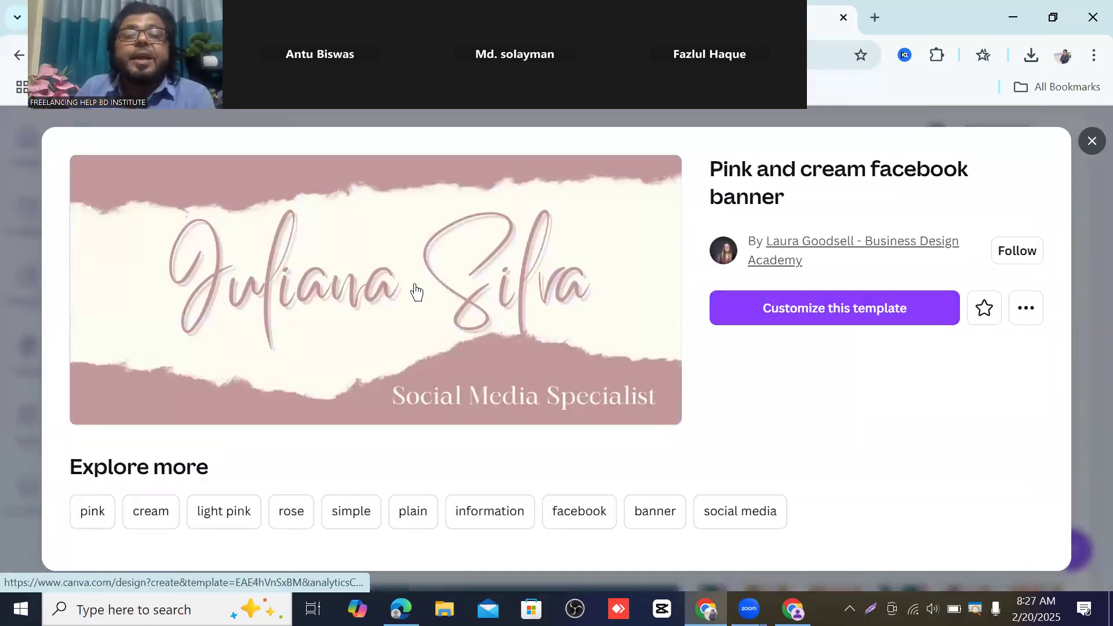
left_click(830, 308)
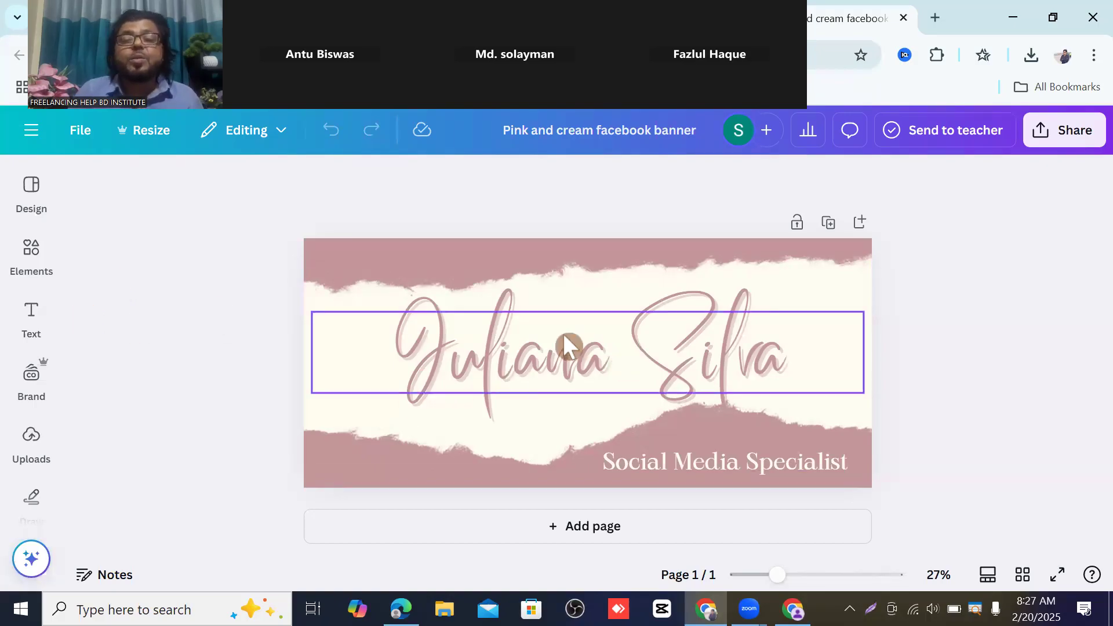
left_click(603, 348)
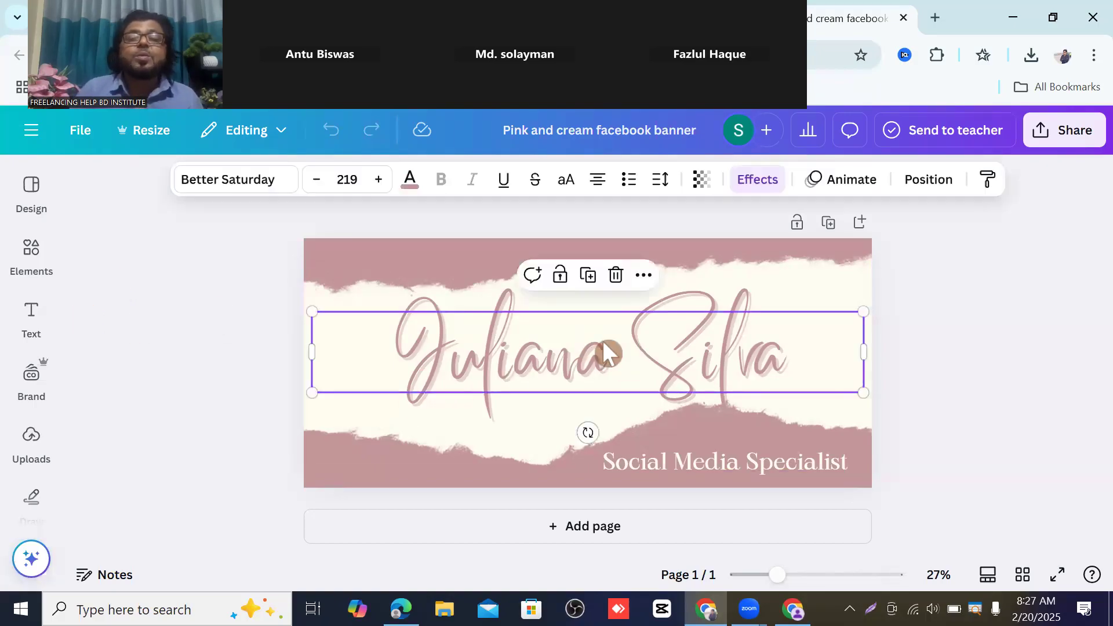
left_click(603, 340)
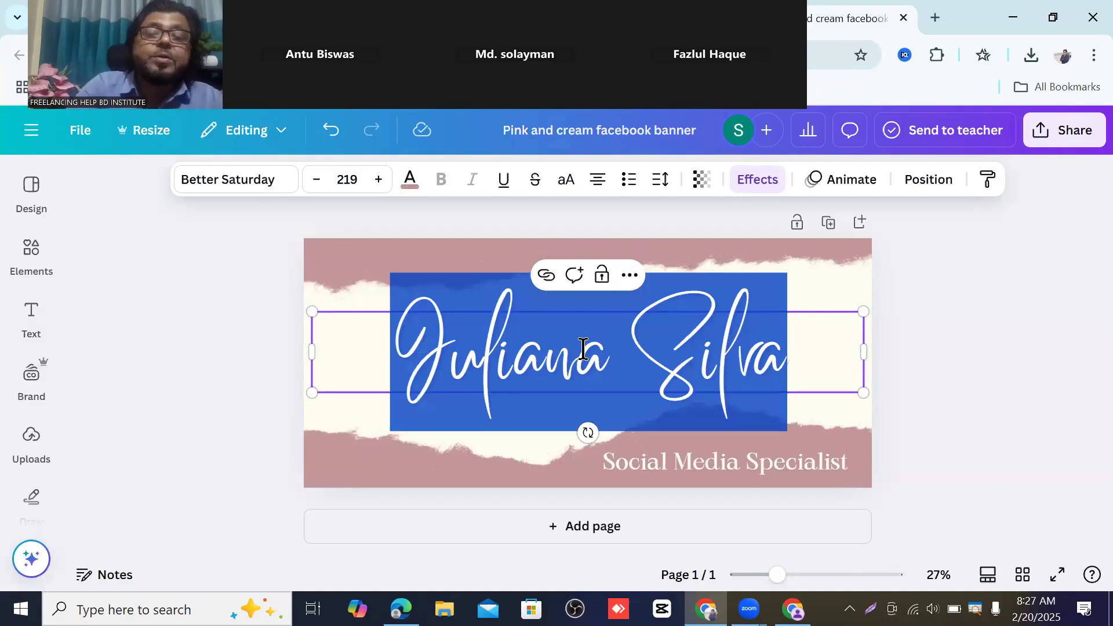
key("BackSpace")
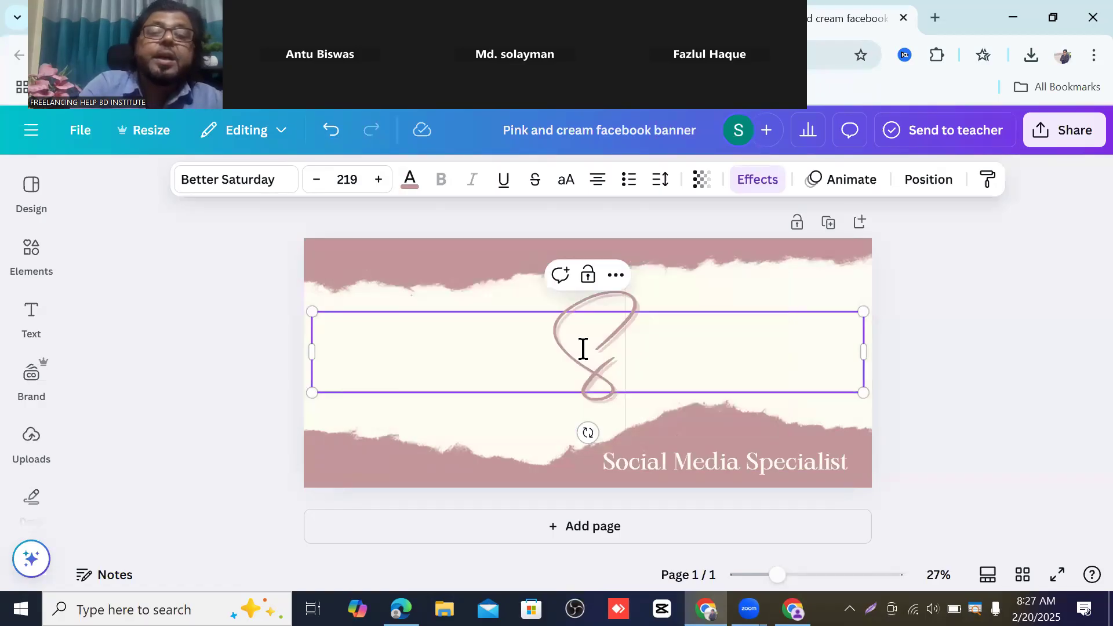
type("Som")
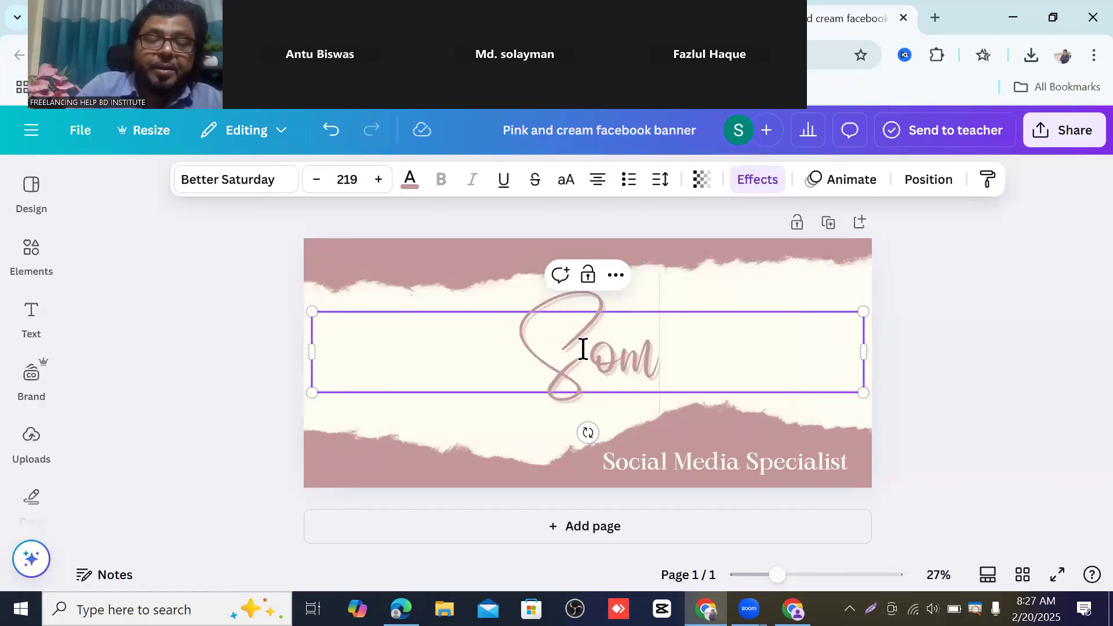
type("ra")
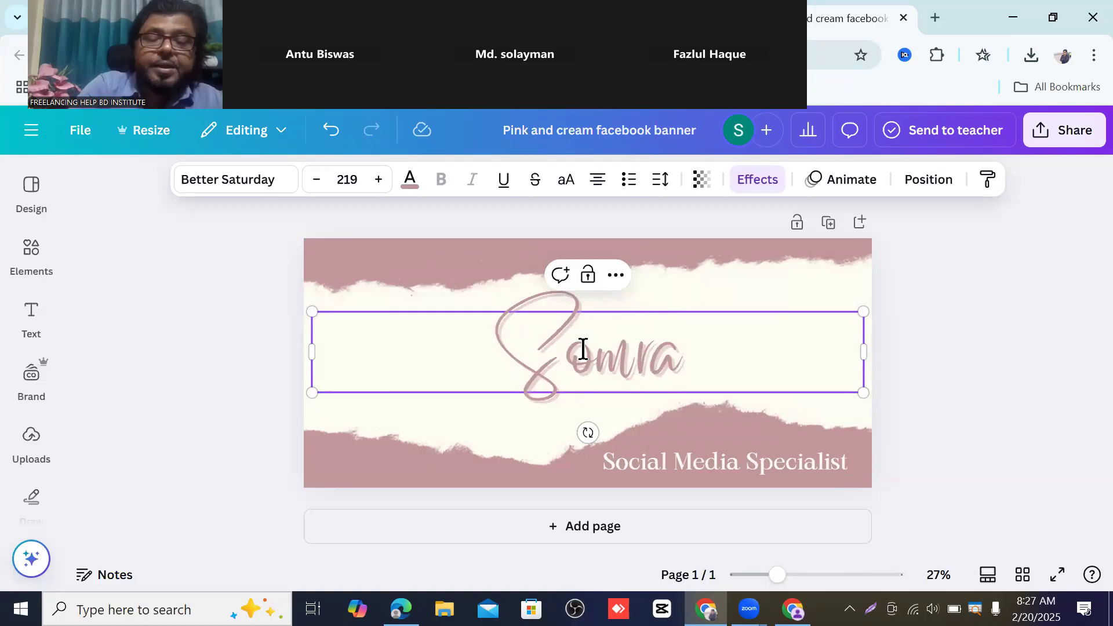
type("t")
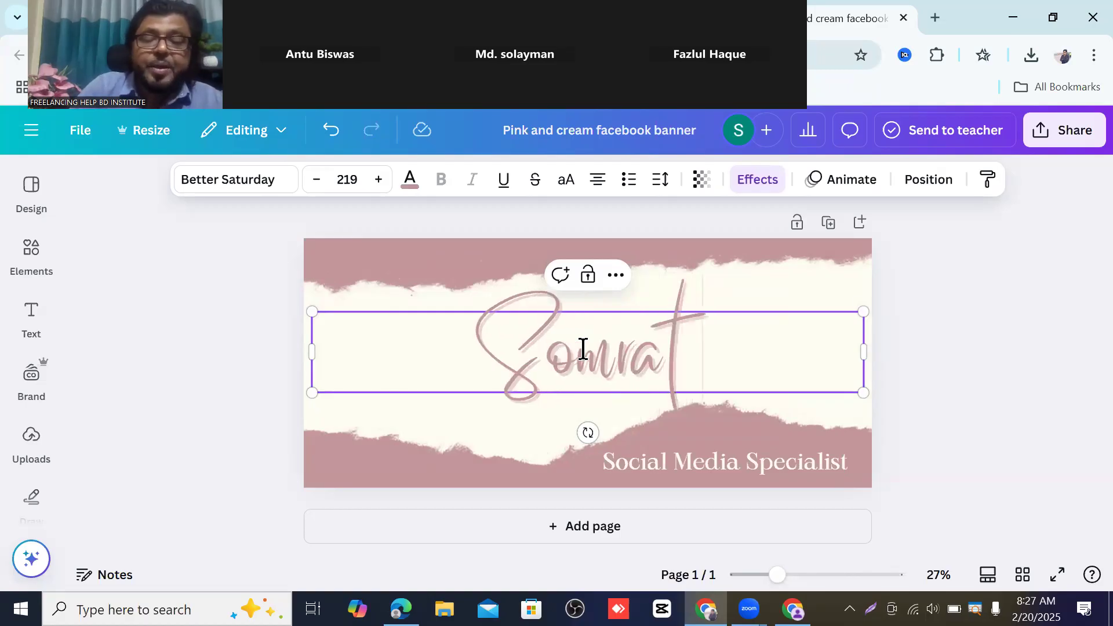
type(" Bu")
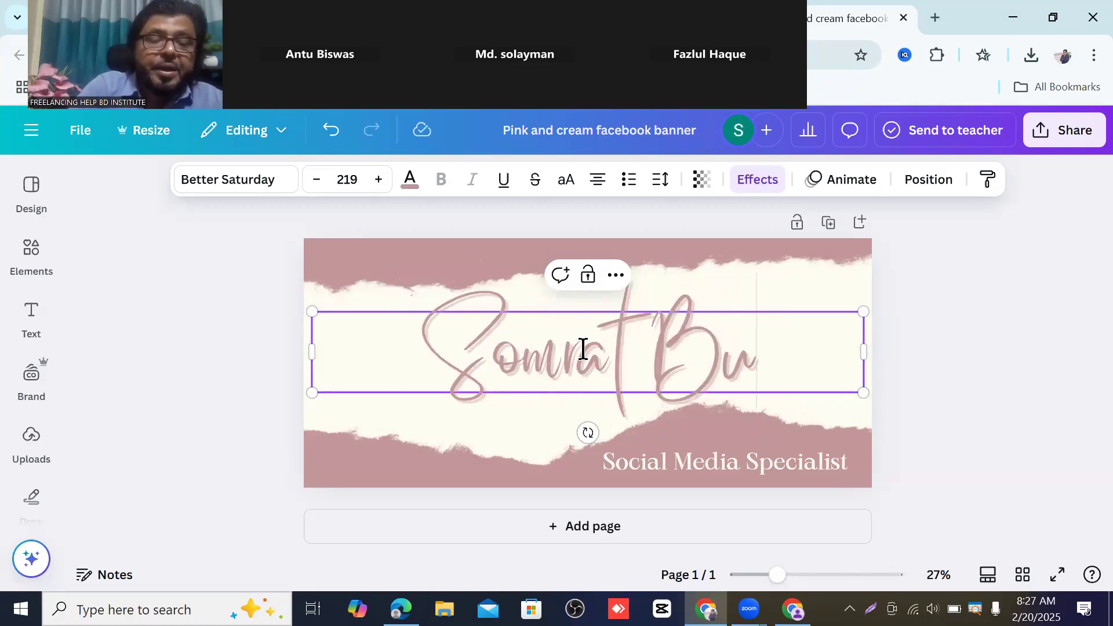
type("sin")
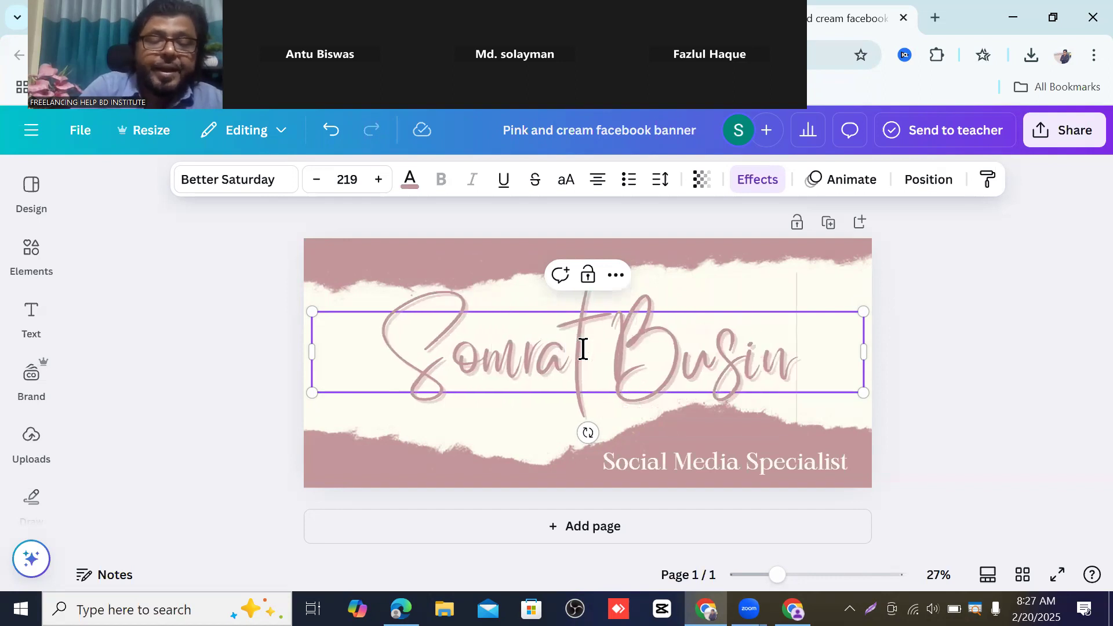
type("ess")
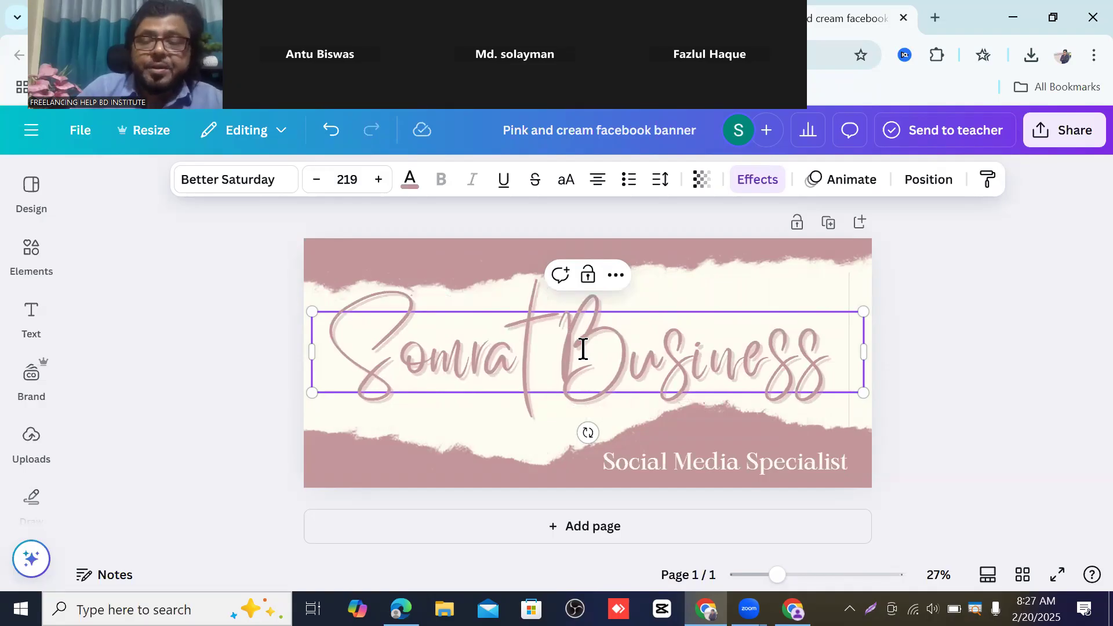
key("Return")
type("Poin")
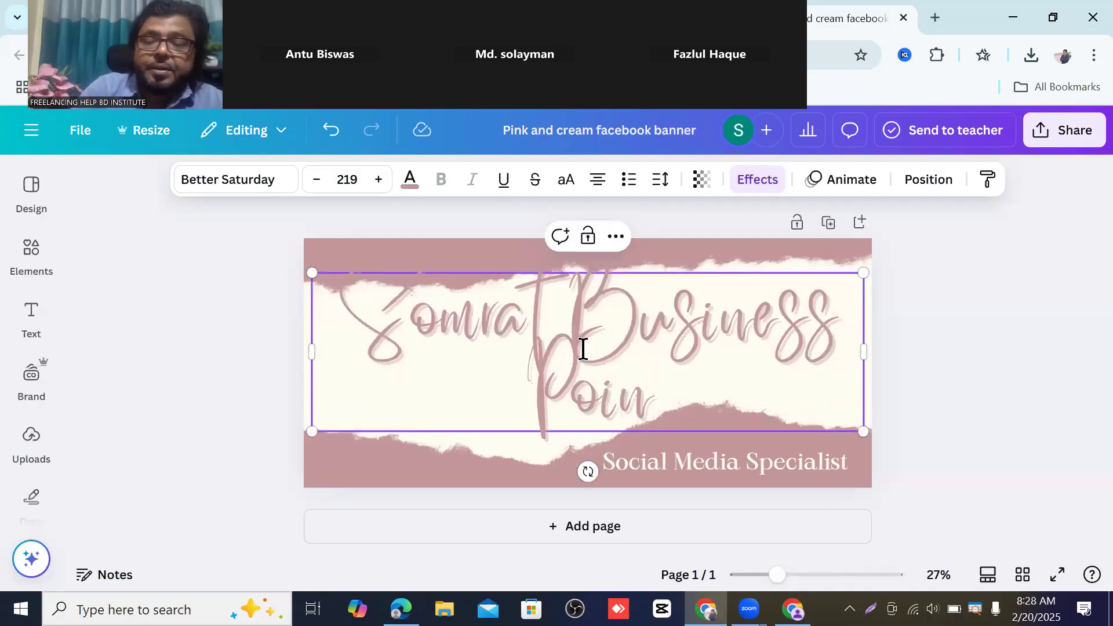
type("t")
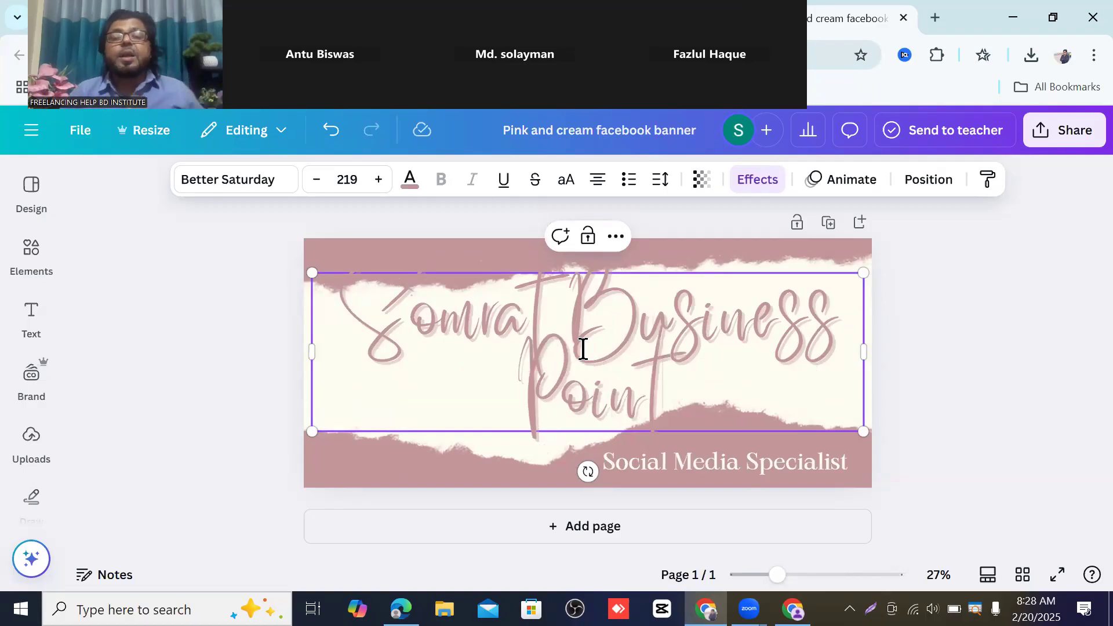
left_click_drag(875, 358, 866, 336)
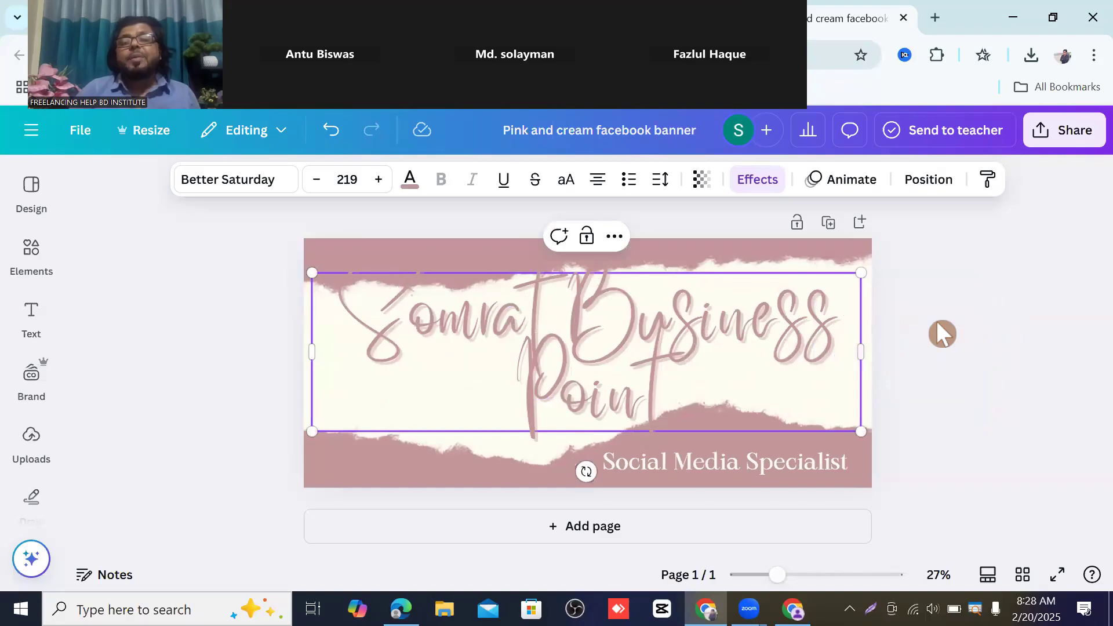
left_click(938, 325)
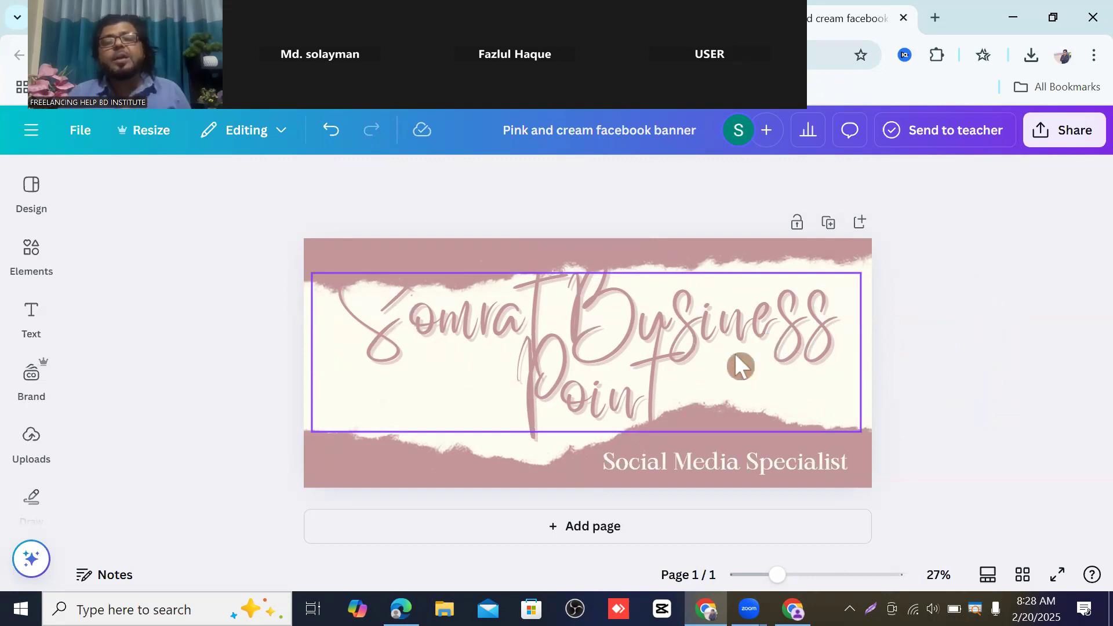
- Replace the 'Social Media Specialist' tagline text with 'Business point'
left_click(695, 458)
left_click(696, 457)
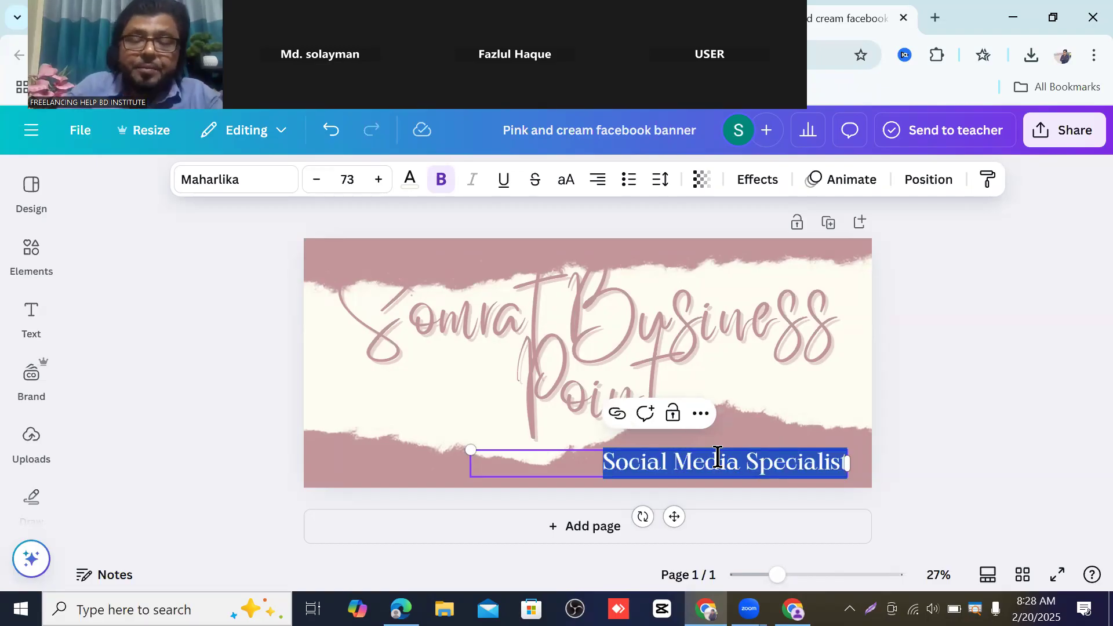
type("Bo")
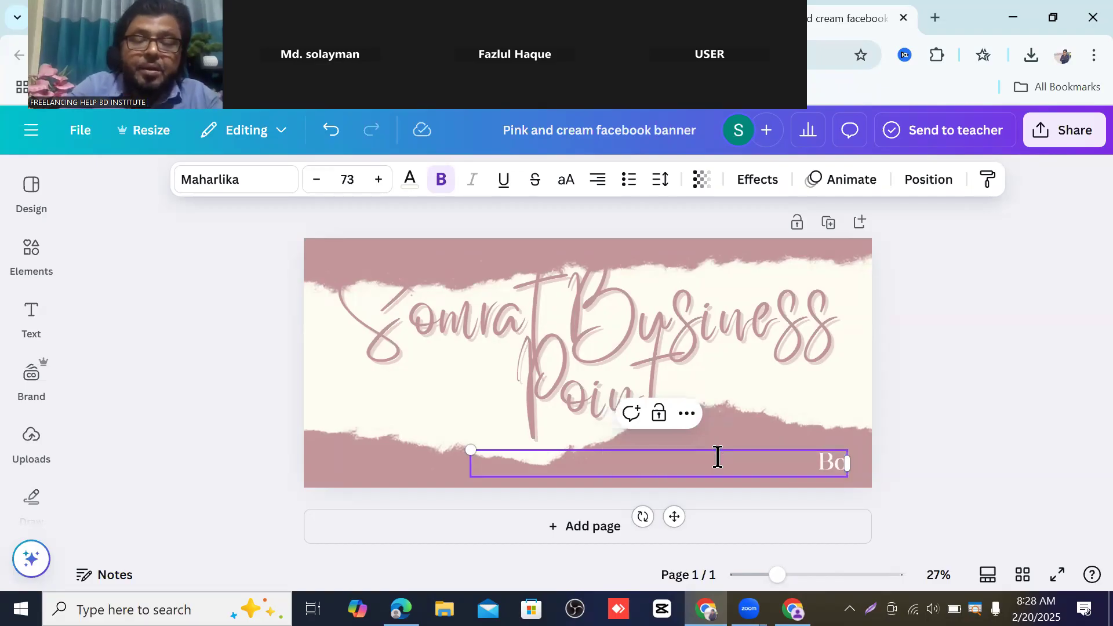
key("BackSpace")
type("U")
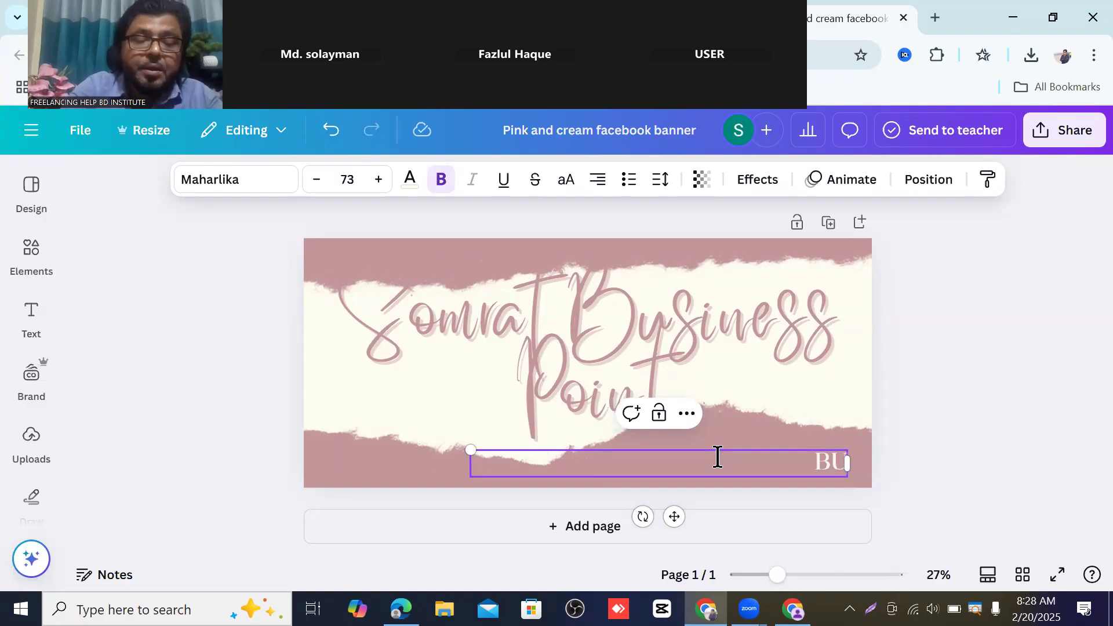
type("si")
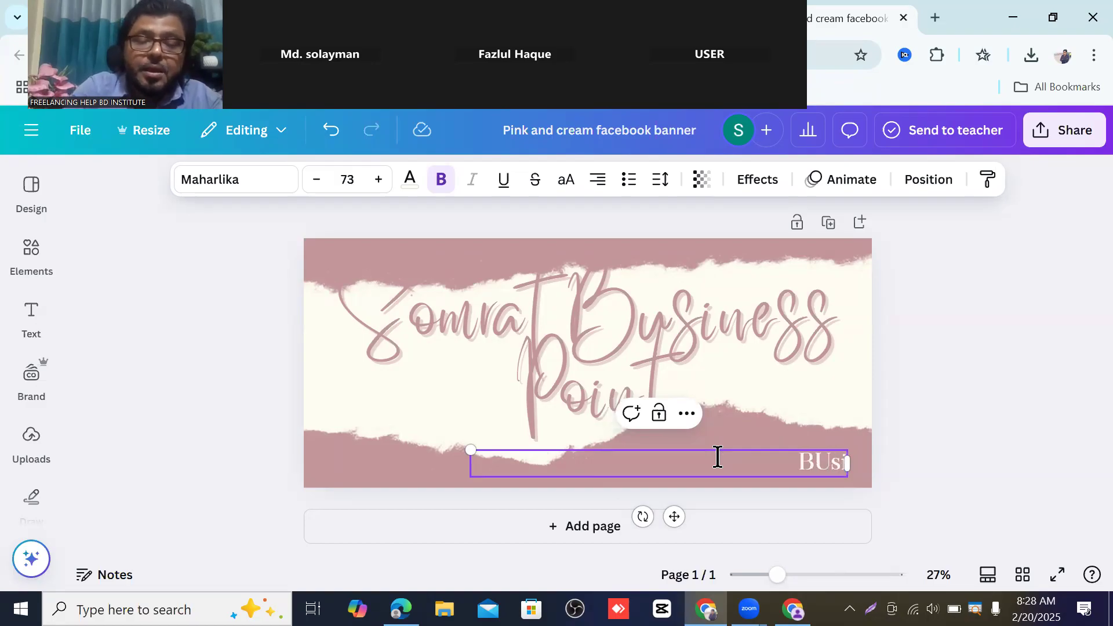
type("ness")
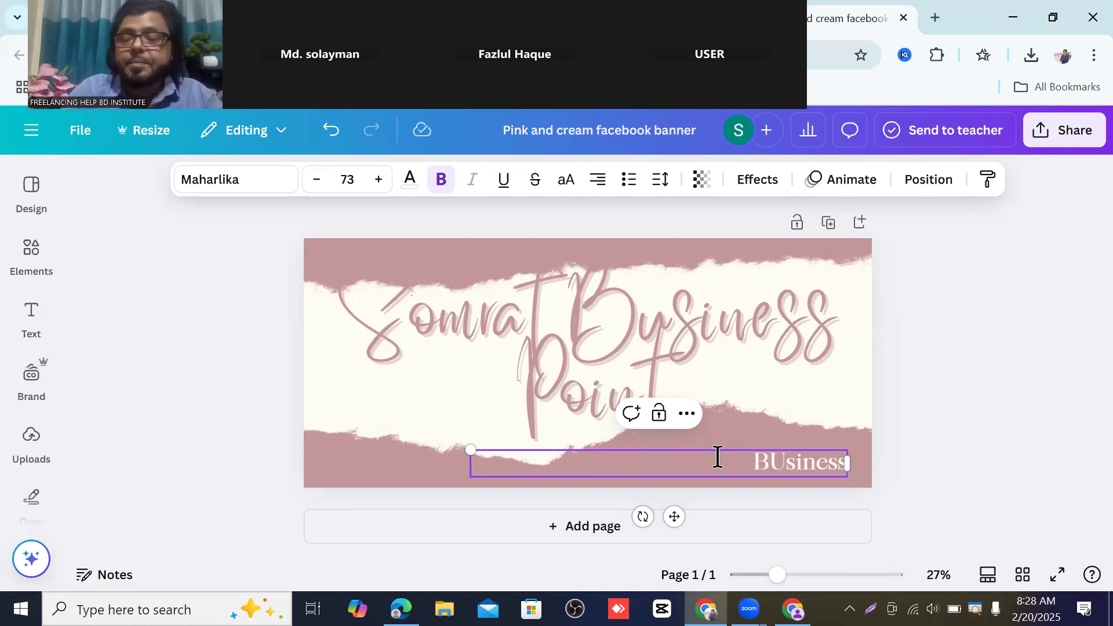
key("BackSpace")
key("BackSpace")
key("BackSpace")
key("BackSpace")
key("BackSpace")
key("BackSpace")
key("BackSpace")
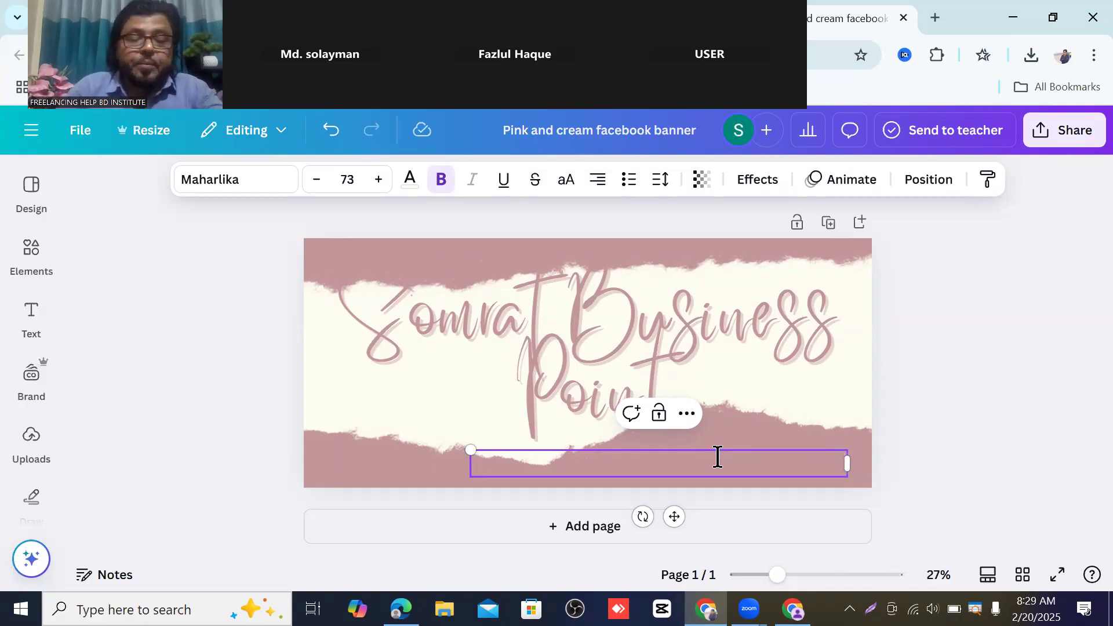
type("Bus")
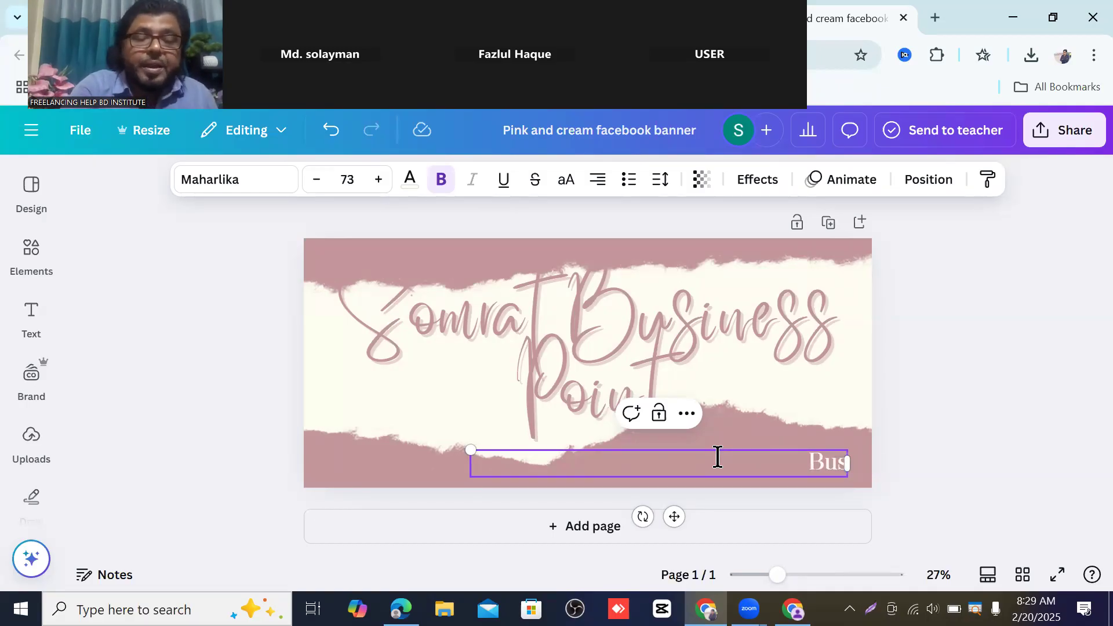
type("iness")
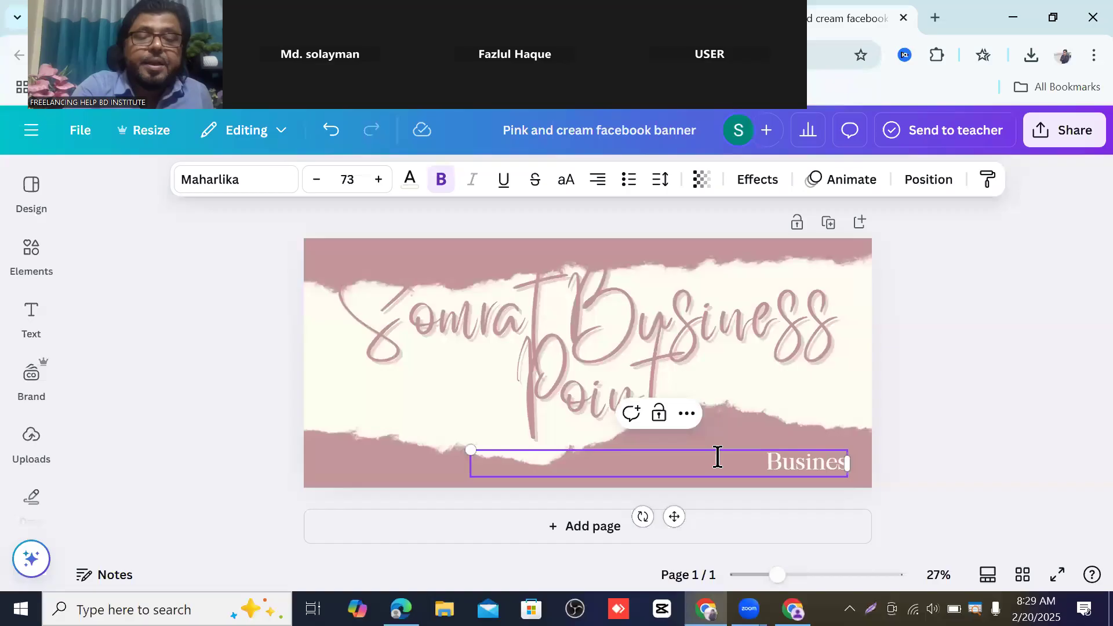
type(" point")
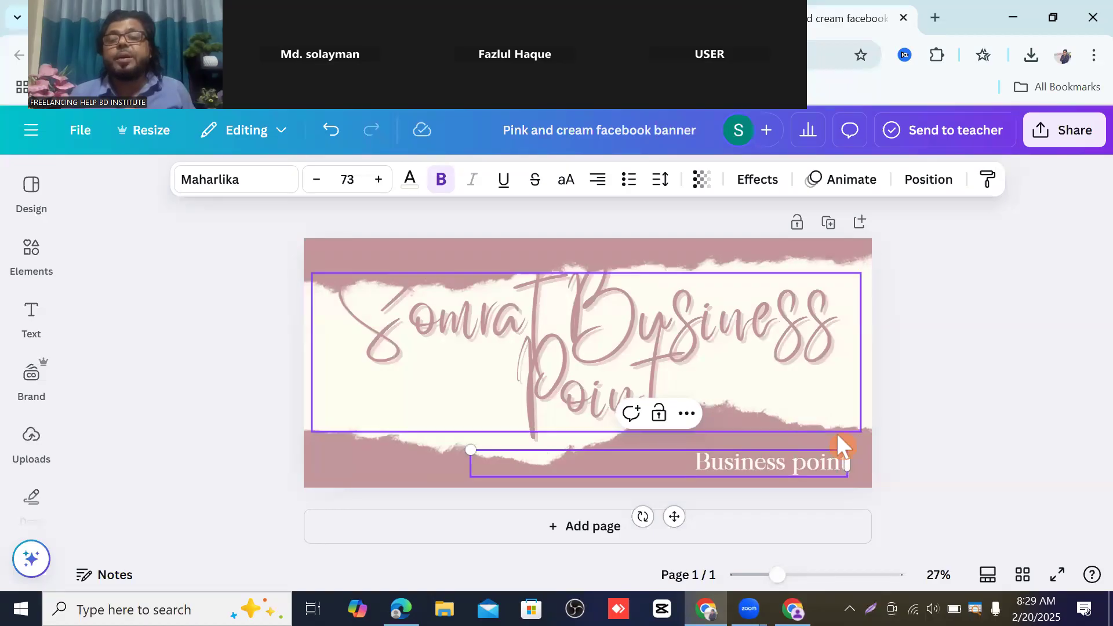
left_click(915, 394)
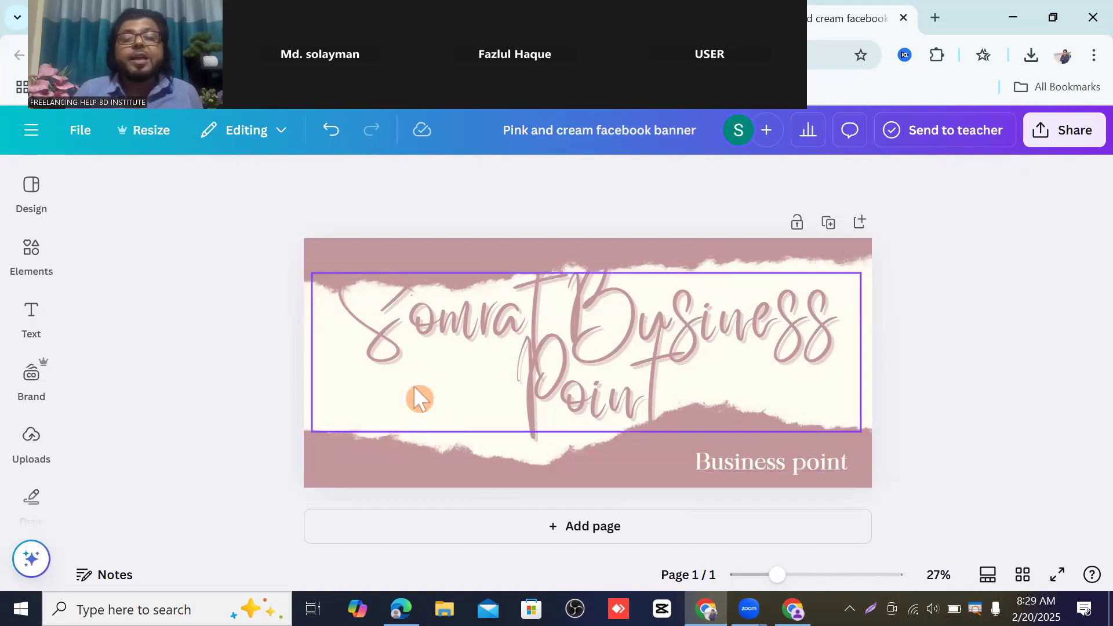
- Add a heading reading 'Mobile:' plus the phone number, widened, shrunk and placed left under the headline
left_click(29, 312)
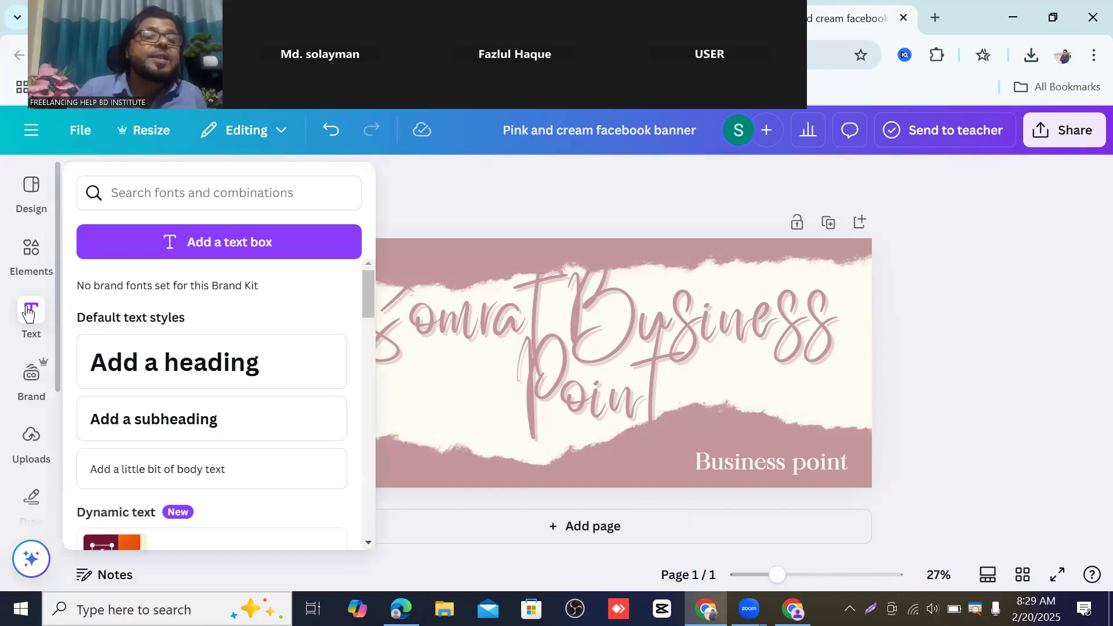
left_click(168, 355)
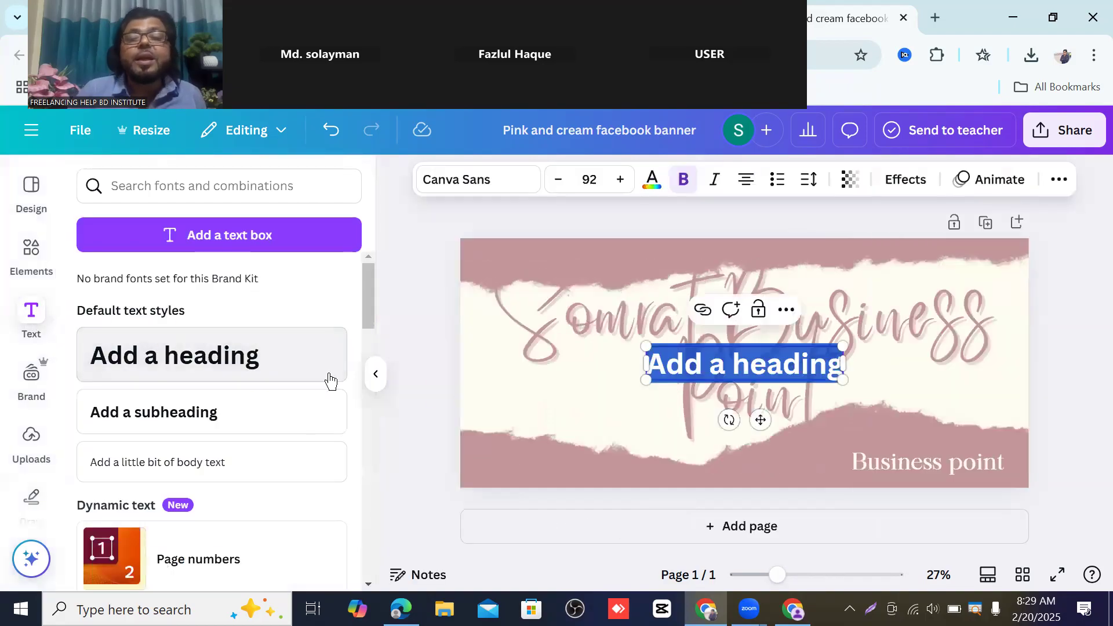
left_click_drag(754, 415, 580, 433)
triple_click(571, 382)
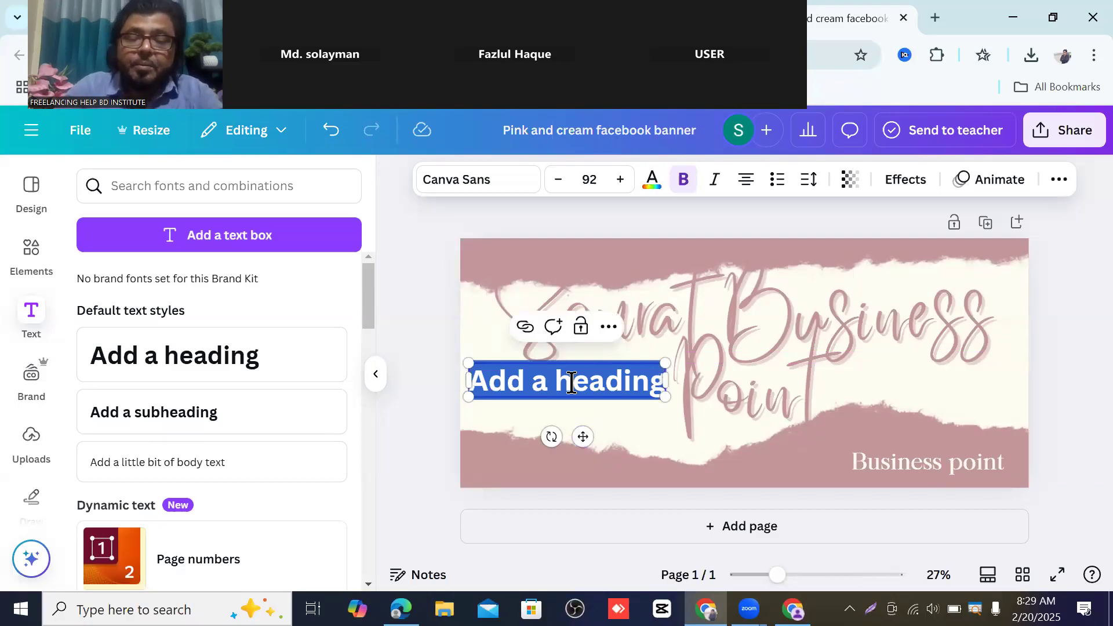
type("Mob")
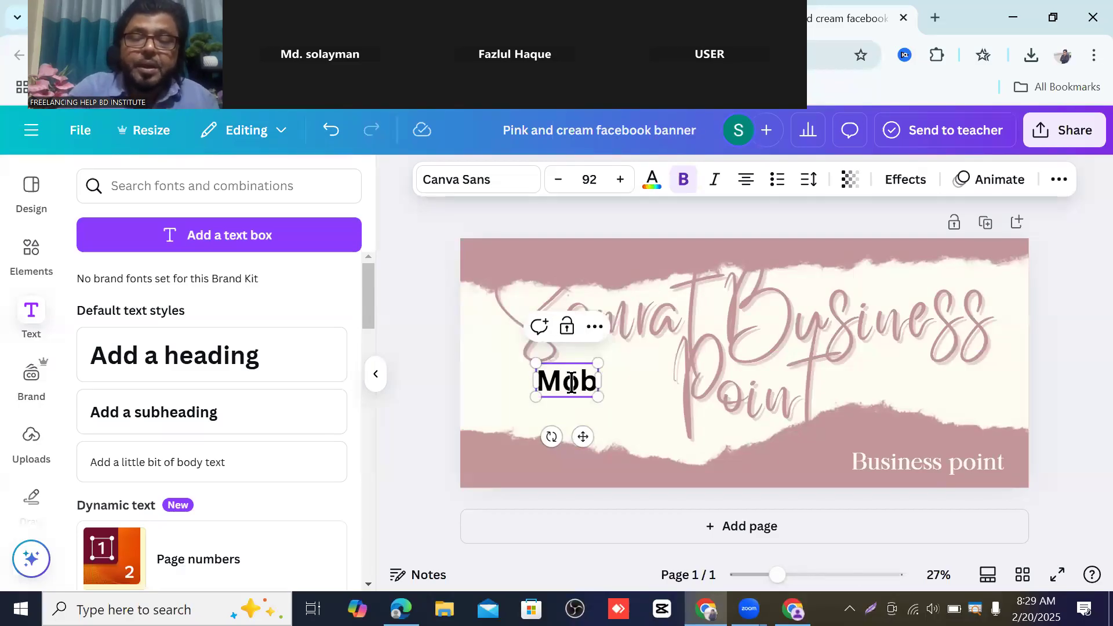
type("i")
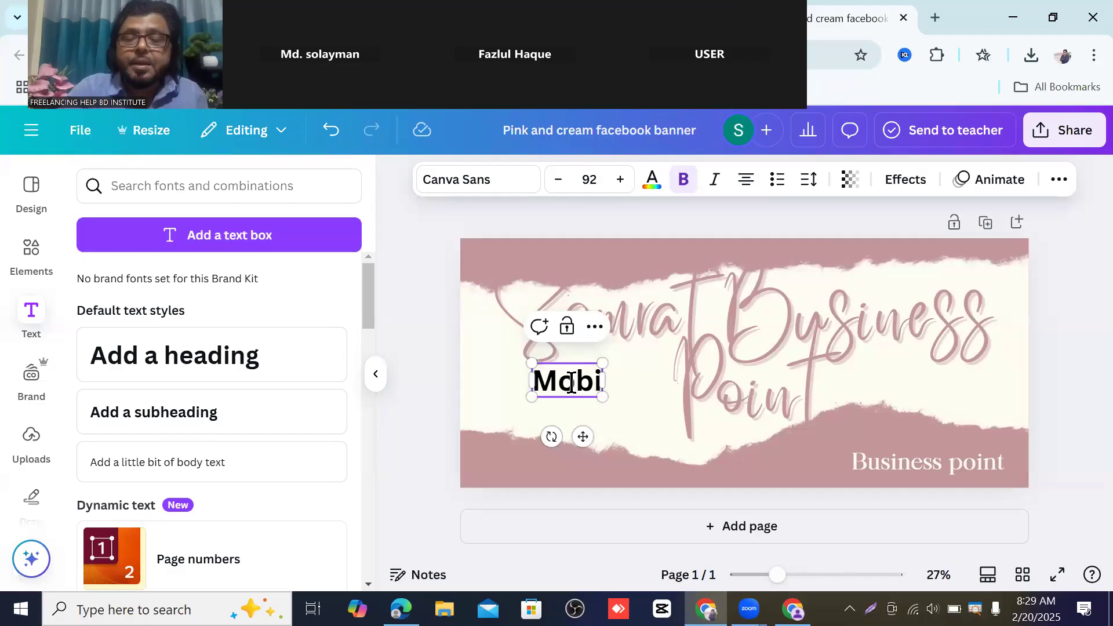
type("l")
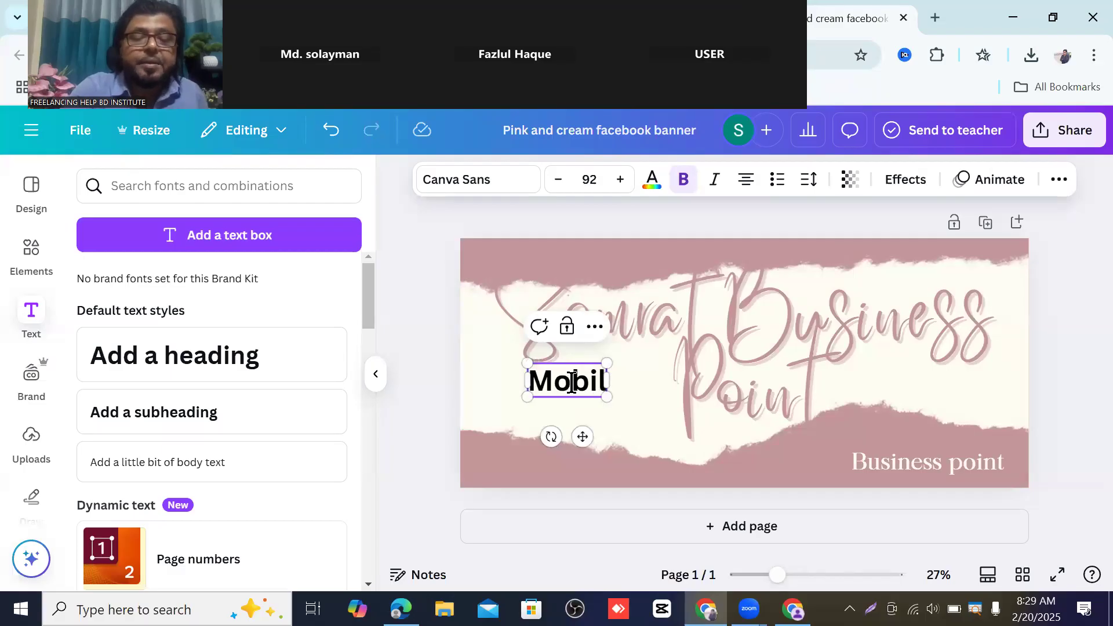
type("e")
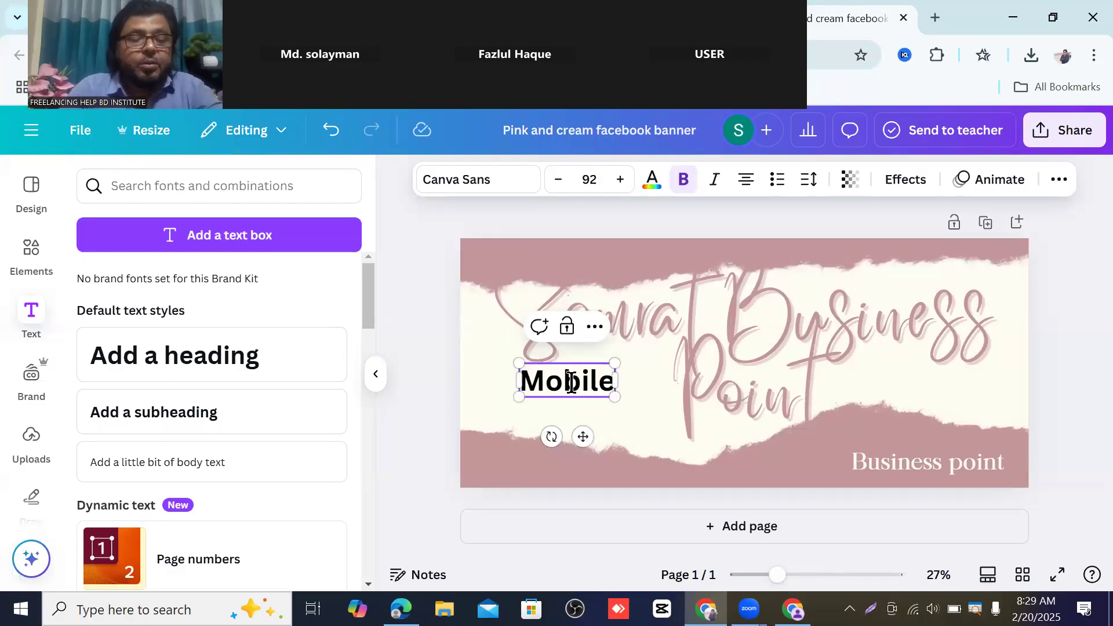
type(":")
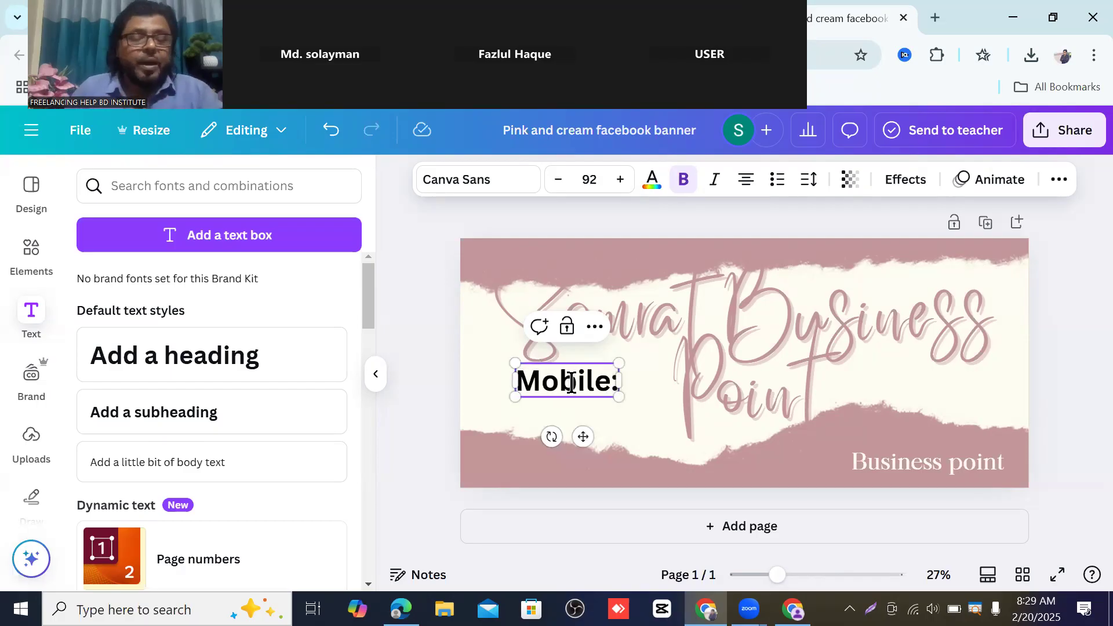
type("o")
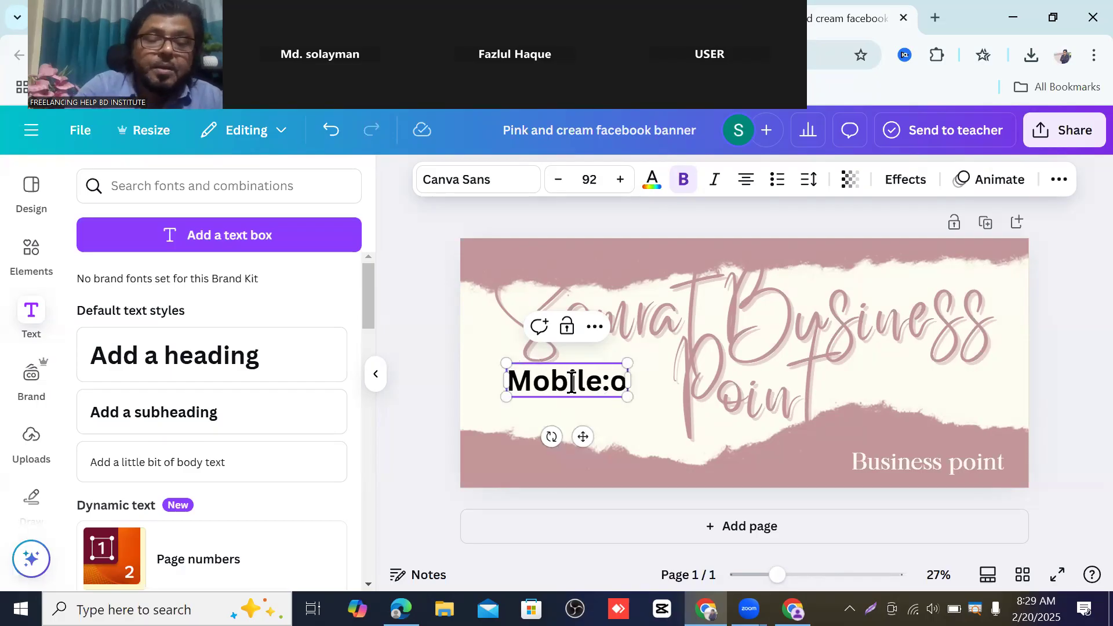
key("BackSpace")
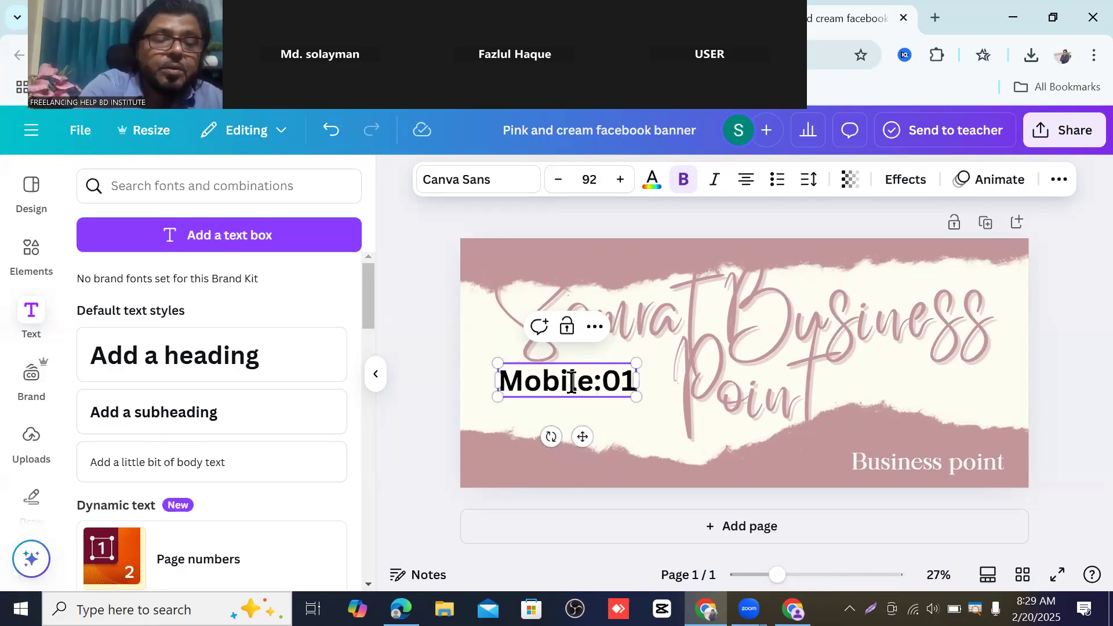
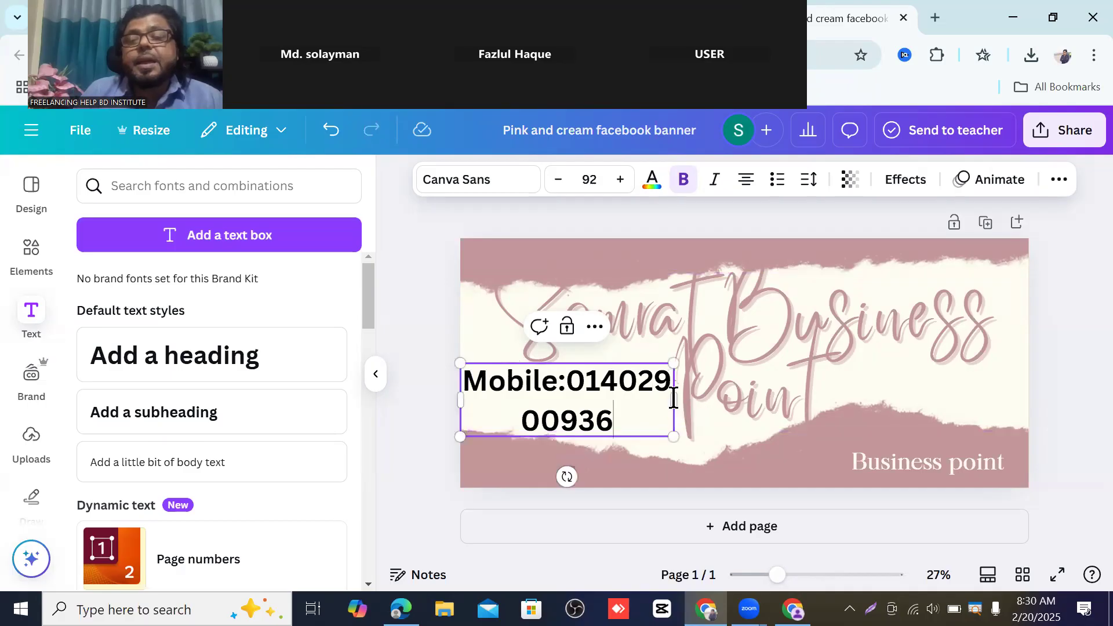
left_click_drag(674, 398, 841, 380)
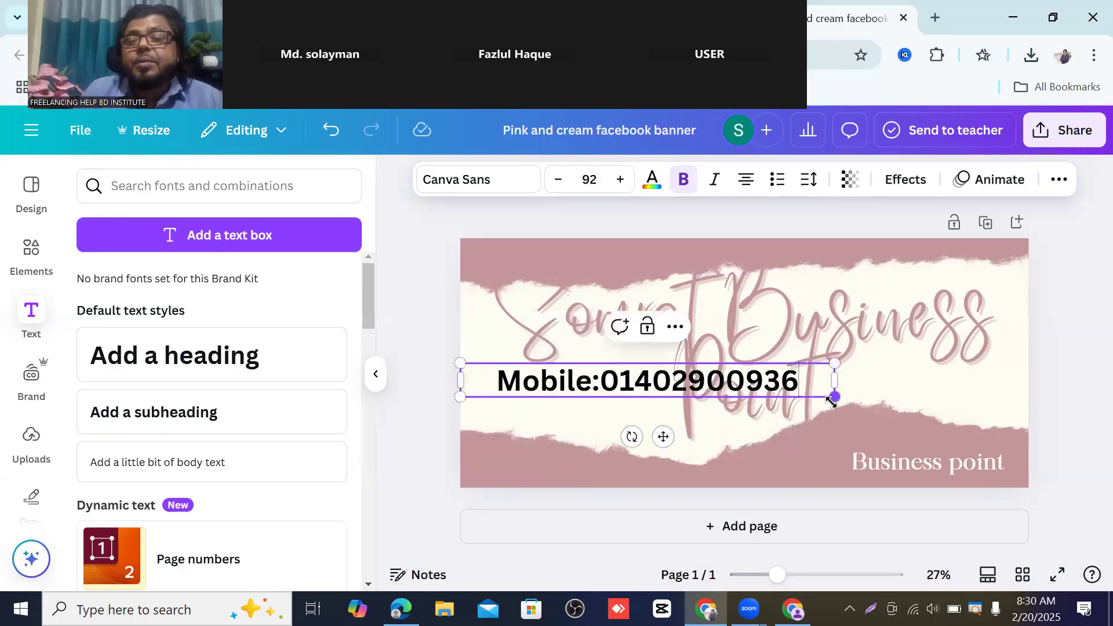
left_click_drag(833, 400, 669, 379)
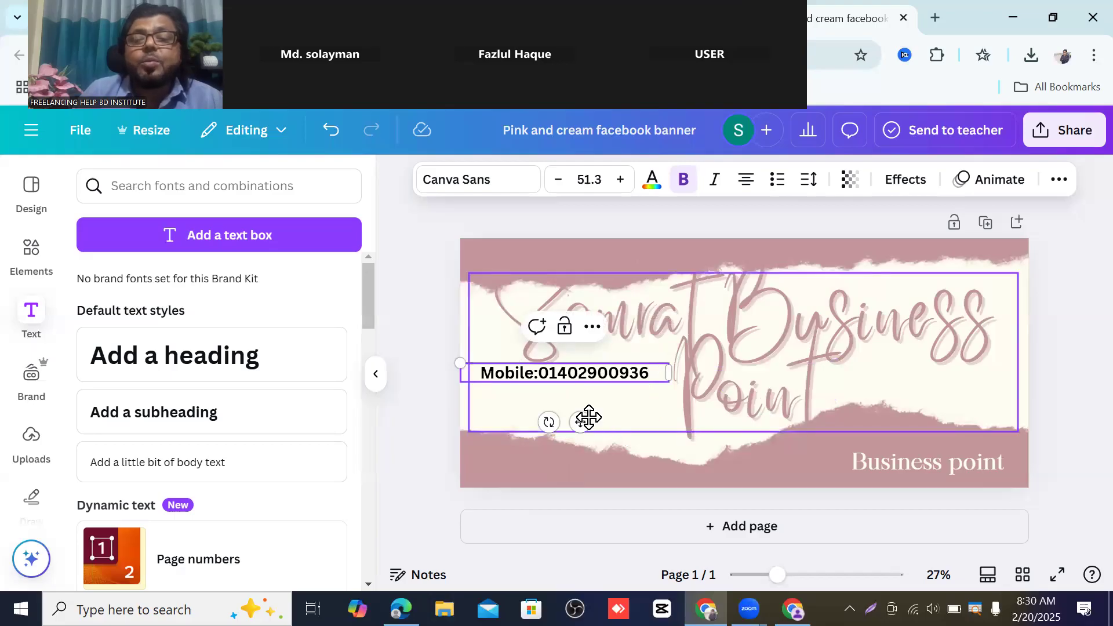
left_click_drag(576, 417, 581, 451)
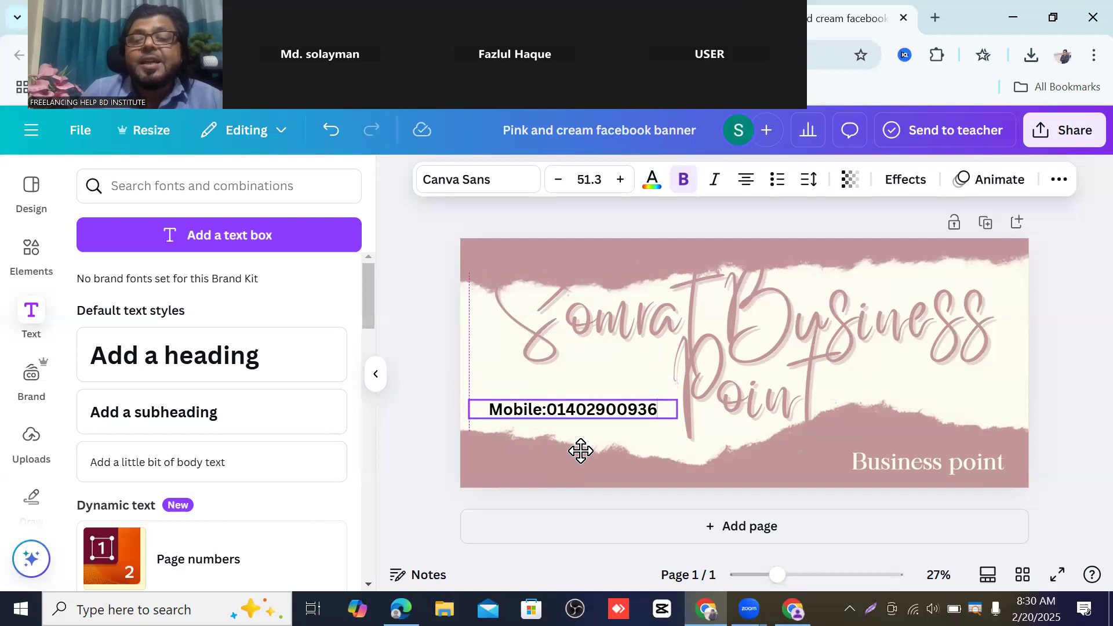
left_click(419, 404)
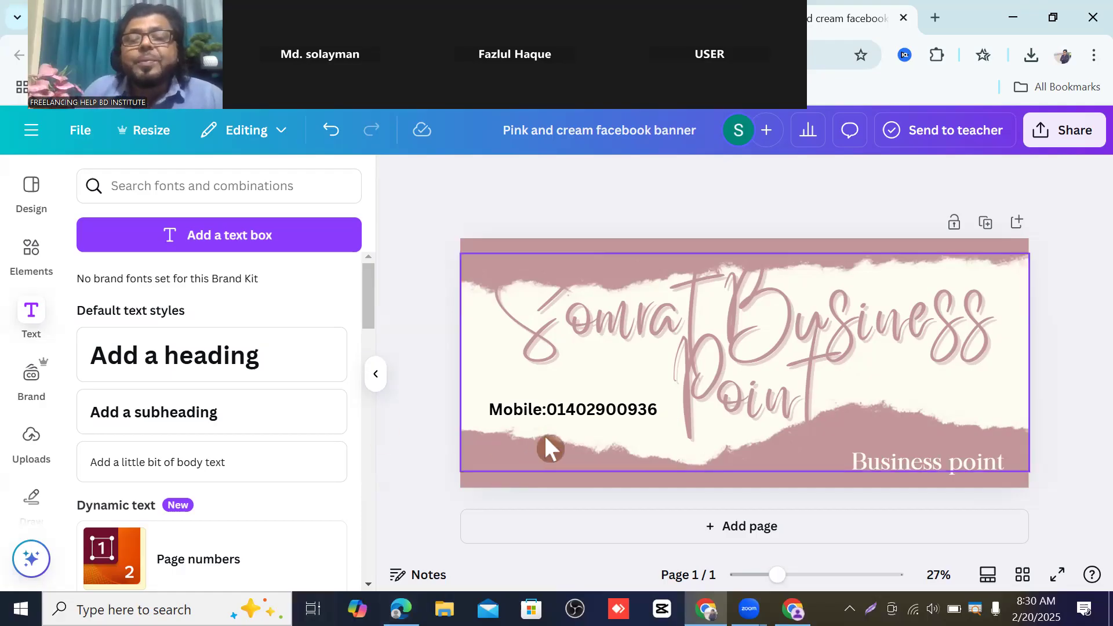
- Add an 'Email:' heading with the contact's e-mail, widened, scaled to 45.5 and placed below Mobile
left_click(162, 374)
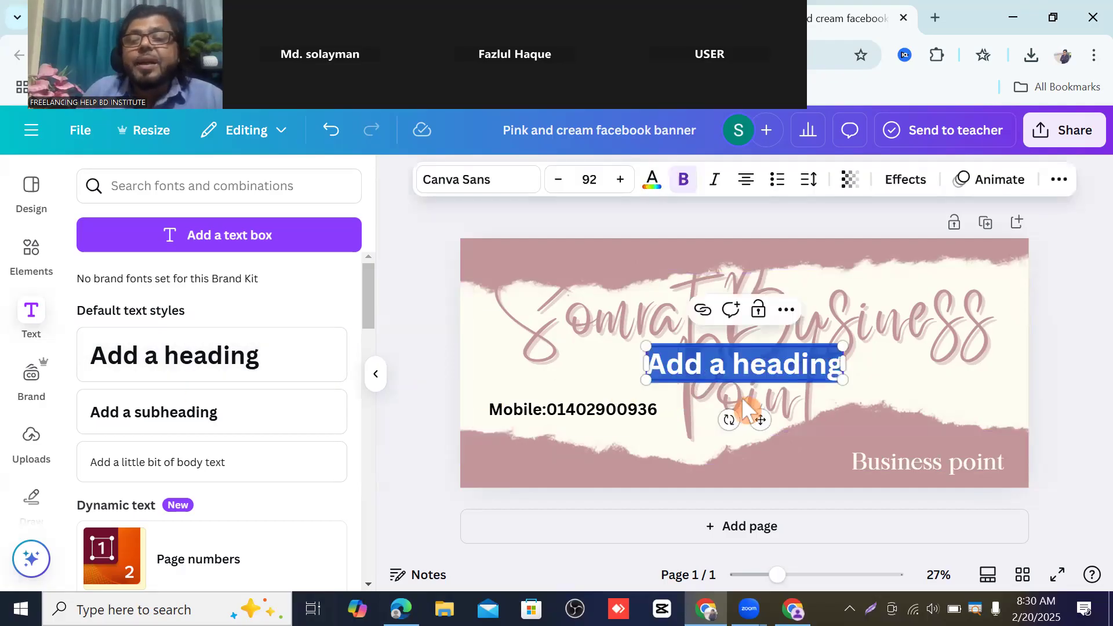
left_click_drag(757, 413, 591, 496)
left_click(559, 453)
triple_click(559, 454)
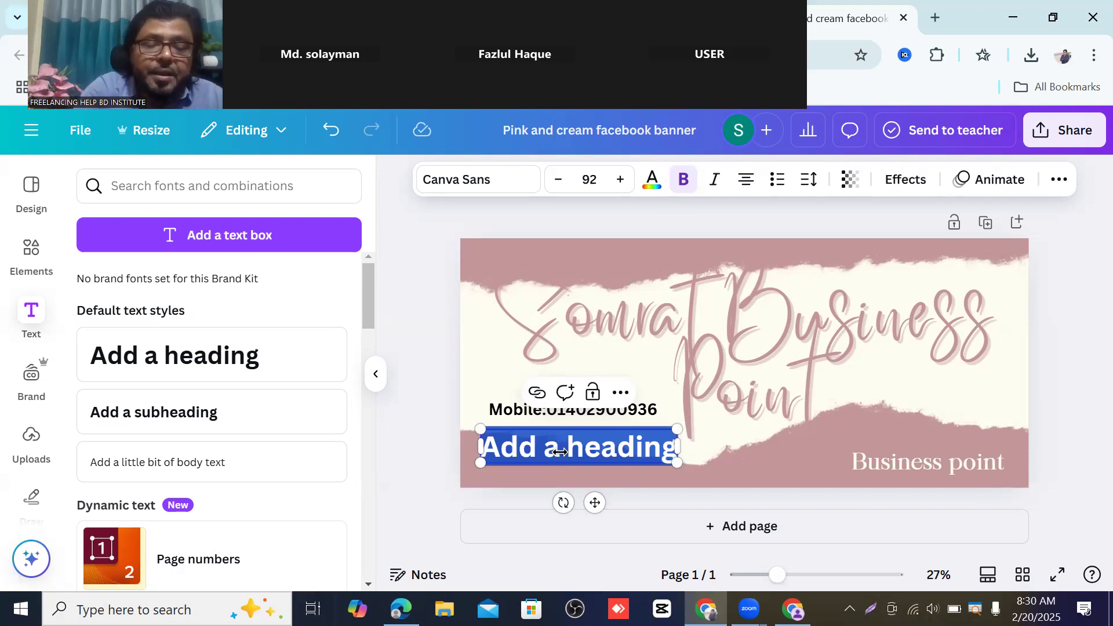
type("Email")
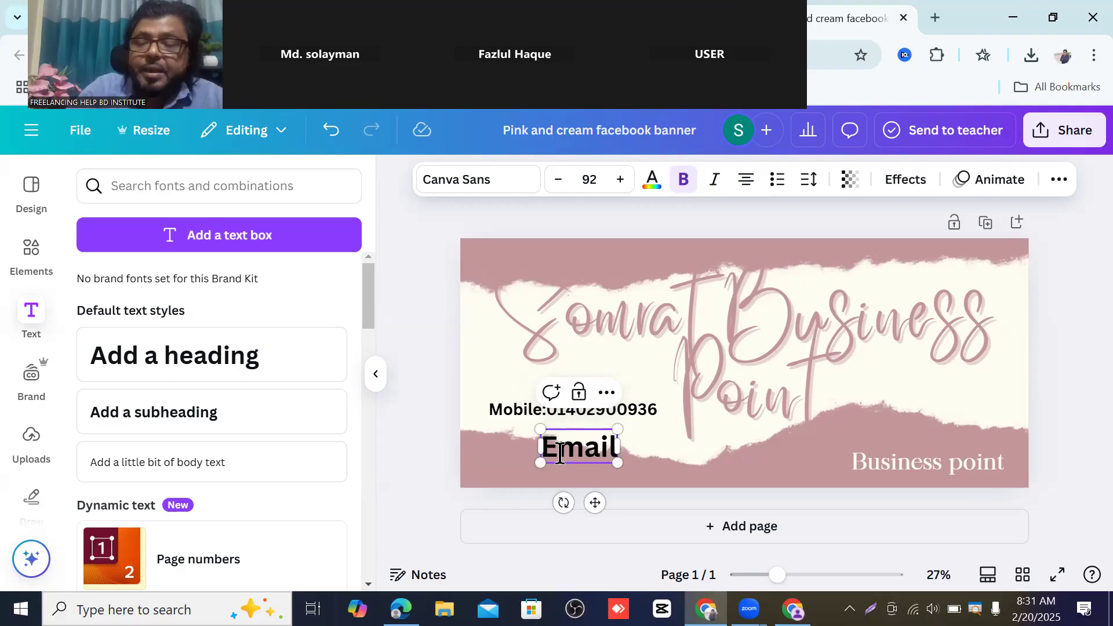
type(":")
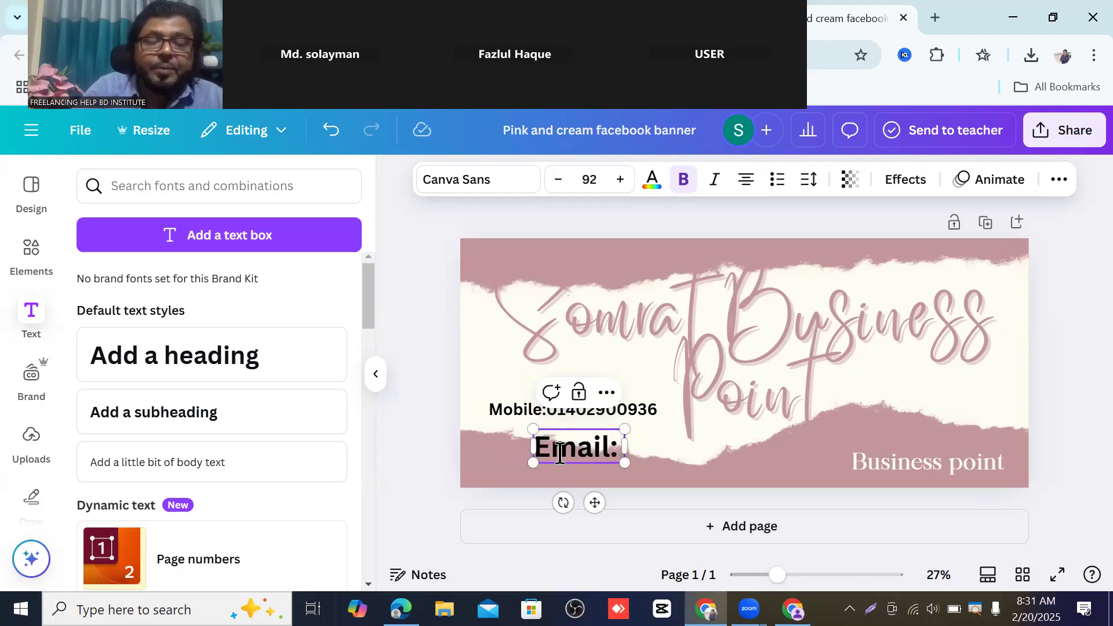
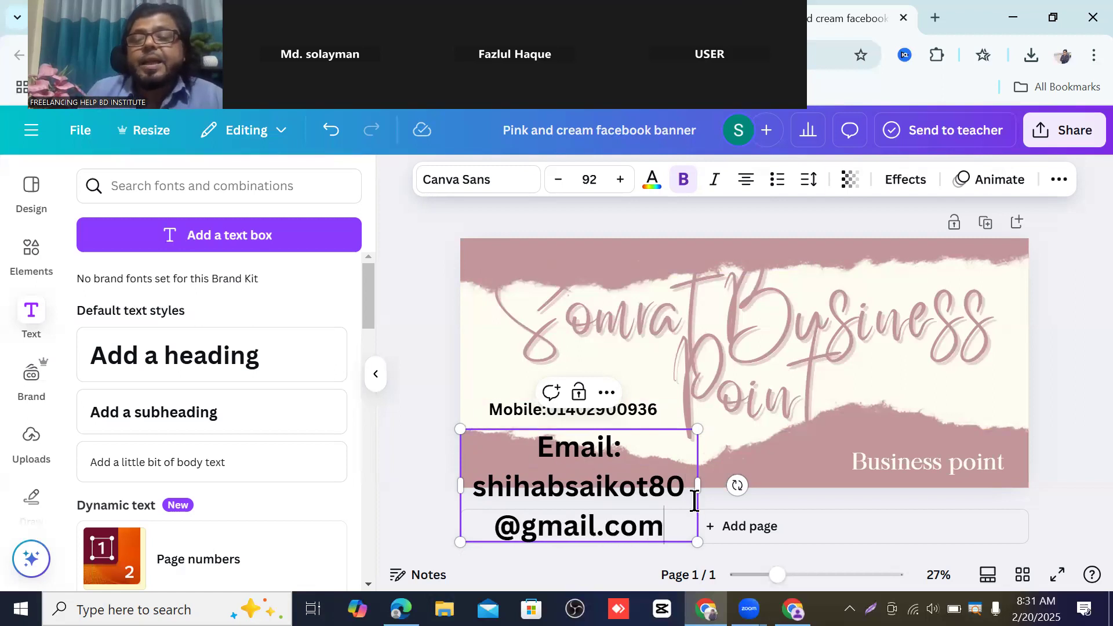
left_click_drag(697, 487, 996, 410)
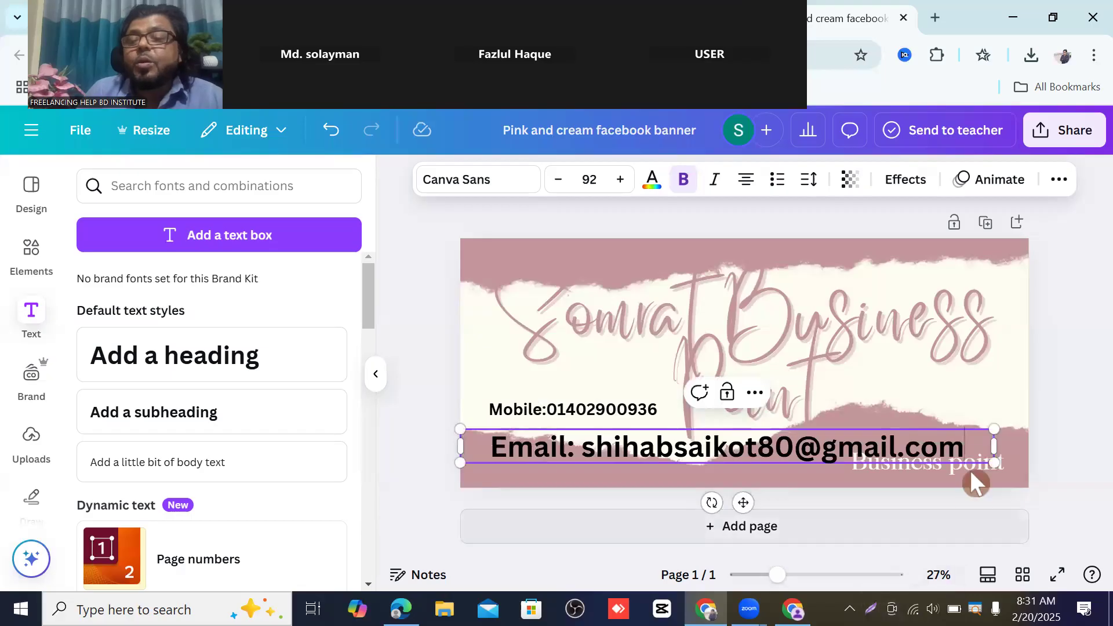
left_click_drag(998, 467, 726, 458)
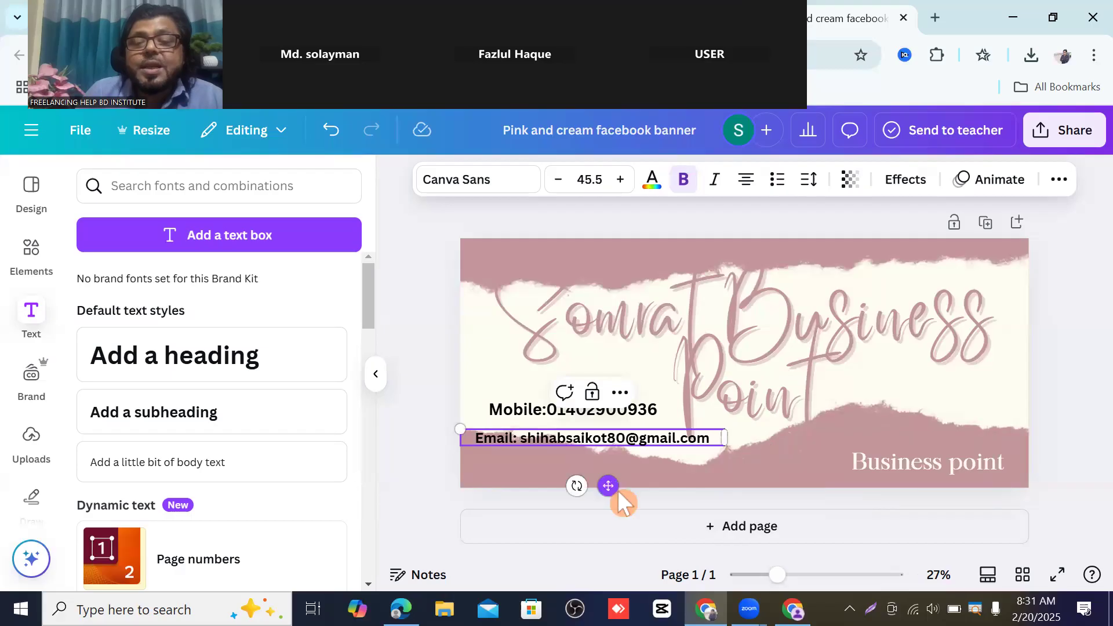
left_click_drag(607, 486, 608, 514)
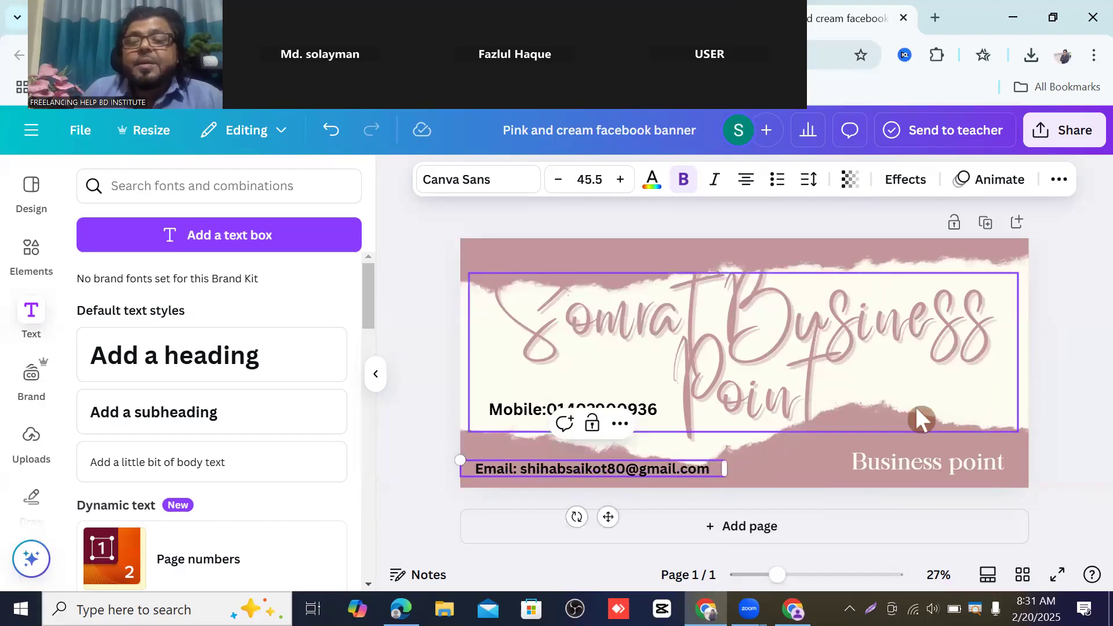
- Collapse the Text panel and drag the Mobile line down to sit just above the Email line
left_click(376, 374)
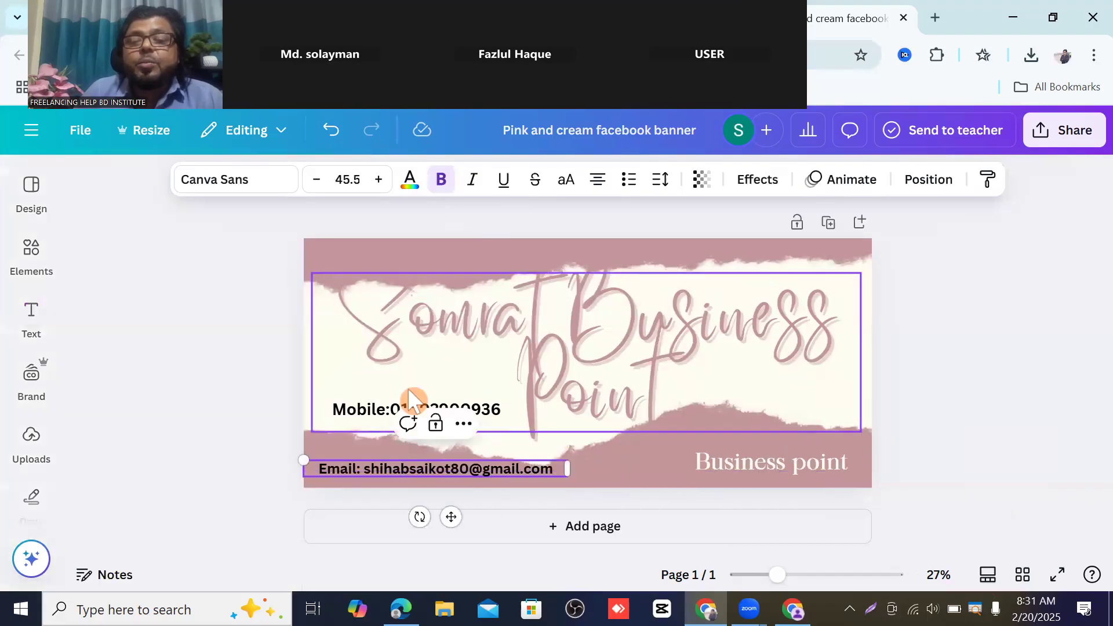
left_click(985, 342)
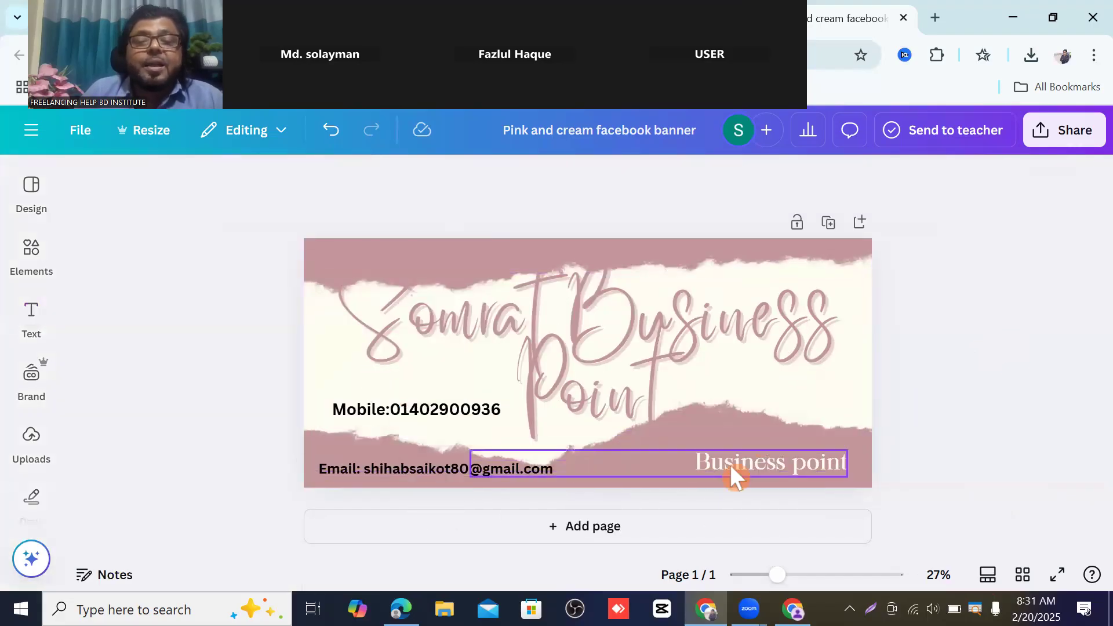
left_click(432, 411)
mouse_move(433, 411)
left_mouse_down()
mouse_move(439, 442)
mouse_move(435, 429)
left_mouse_up()
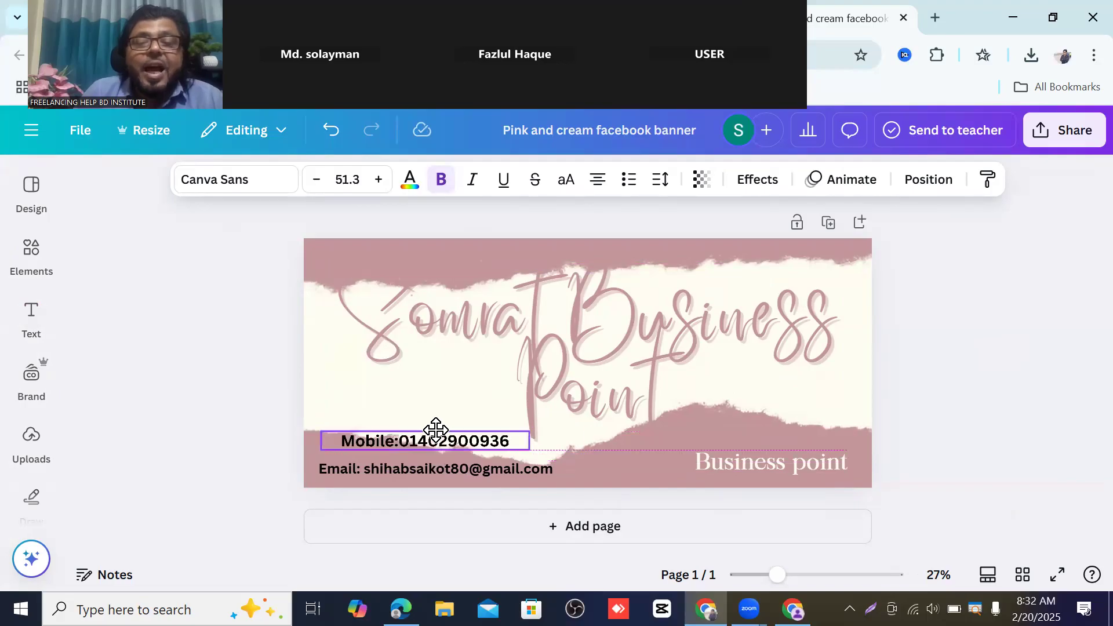
left_click(954, 379)
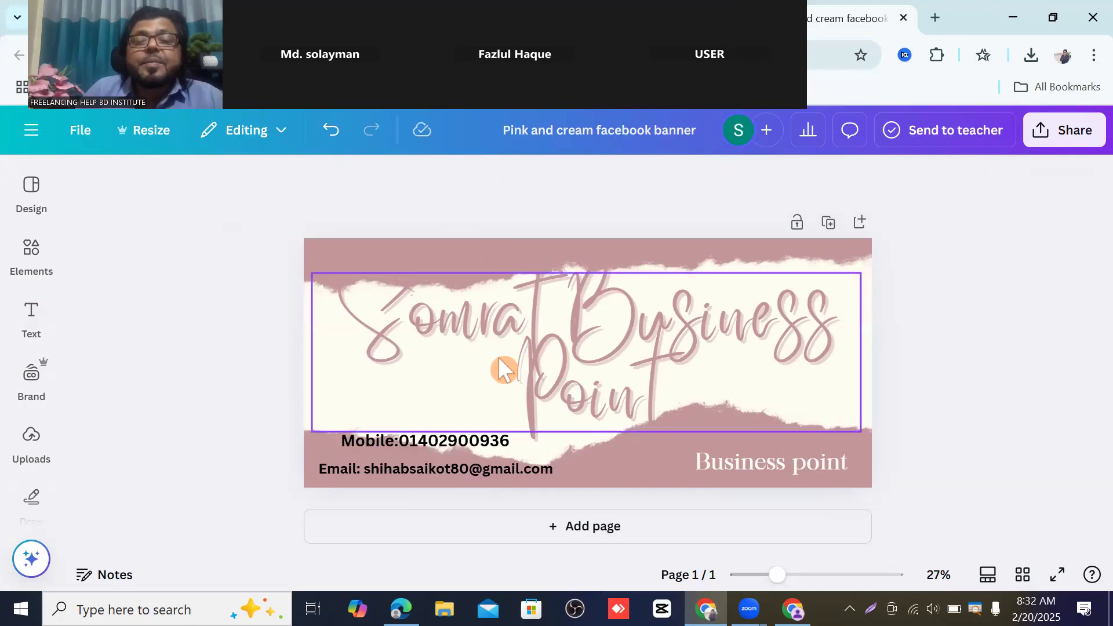
left_click(502, 369)
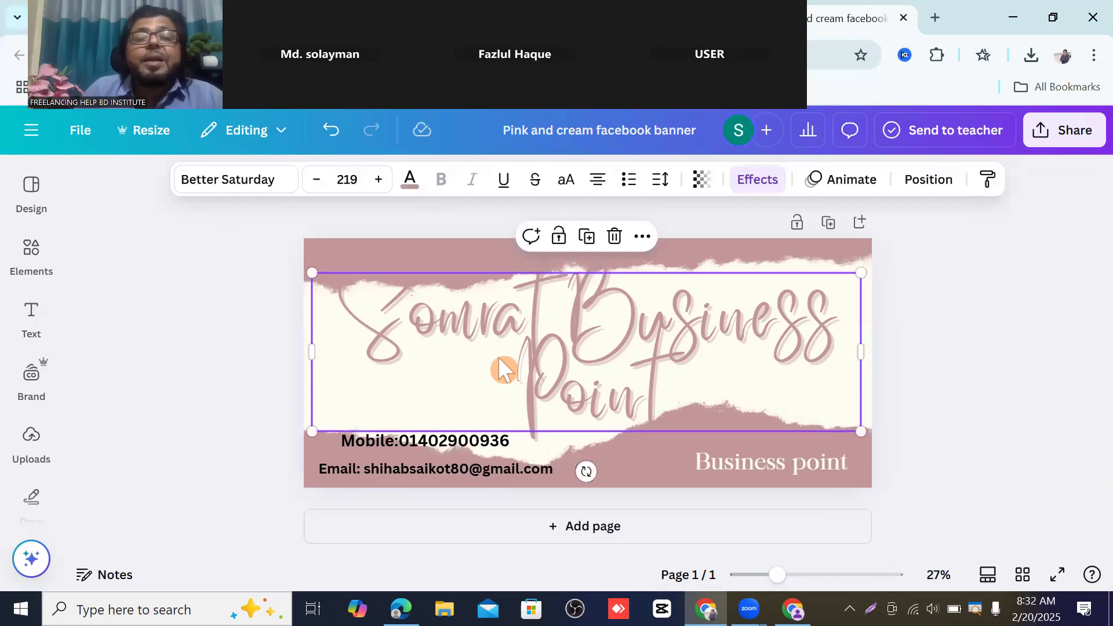
- Recolour the 'Somrat Business Point' script headline black using the document colour swatch
left_click(408, 185)
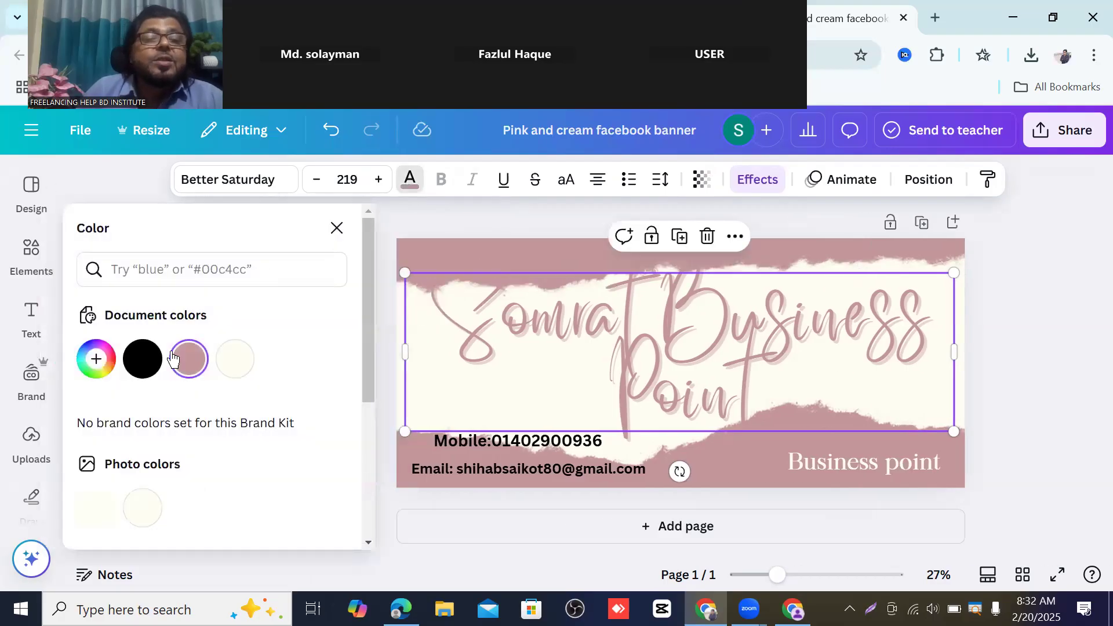
left_click(144, 362)
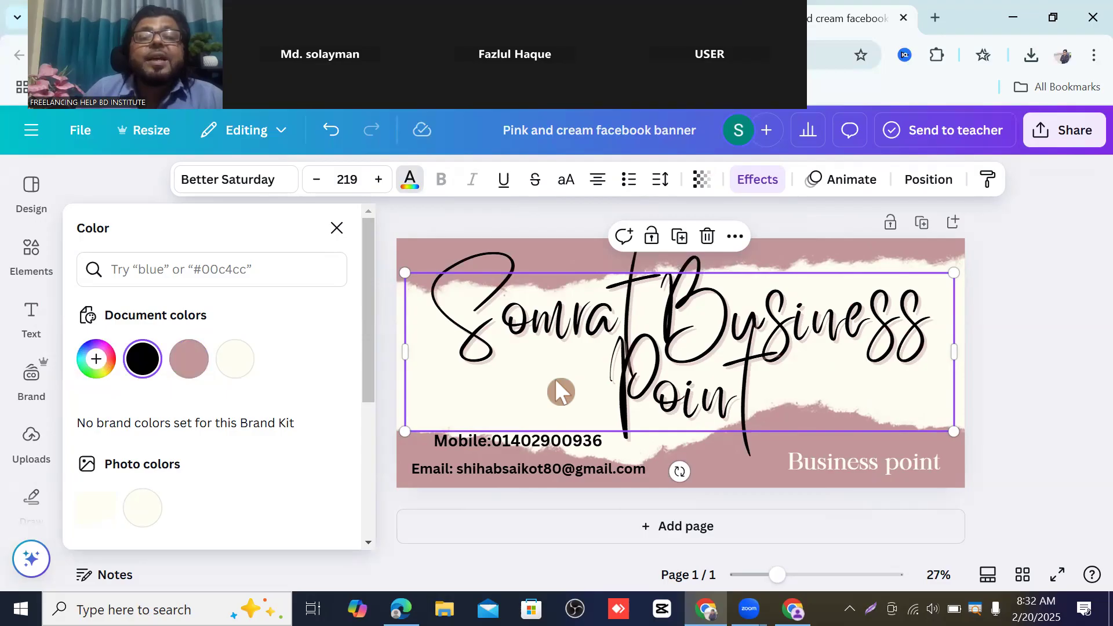
left_click(1021, 313)
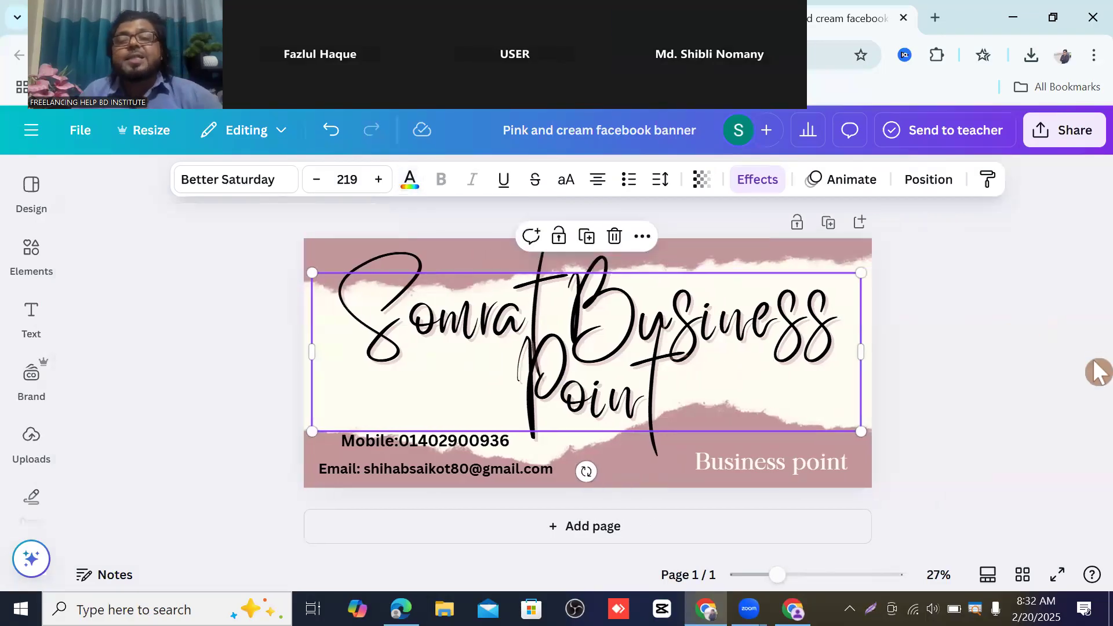
left_click(899, 348)
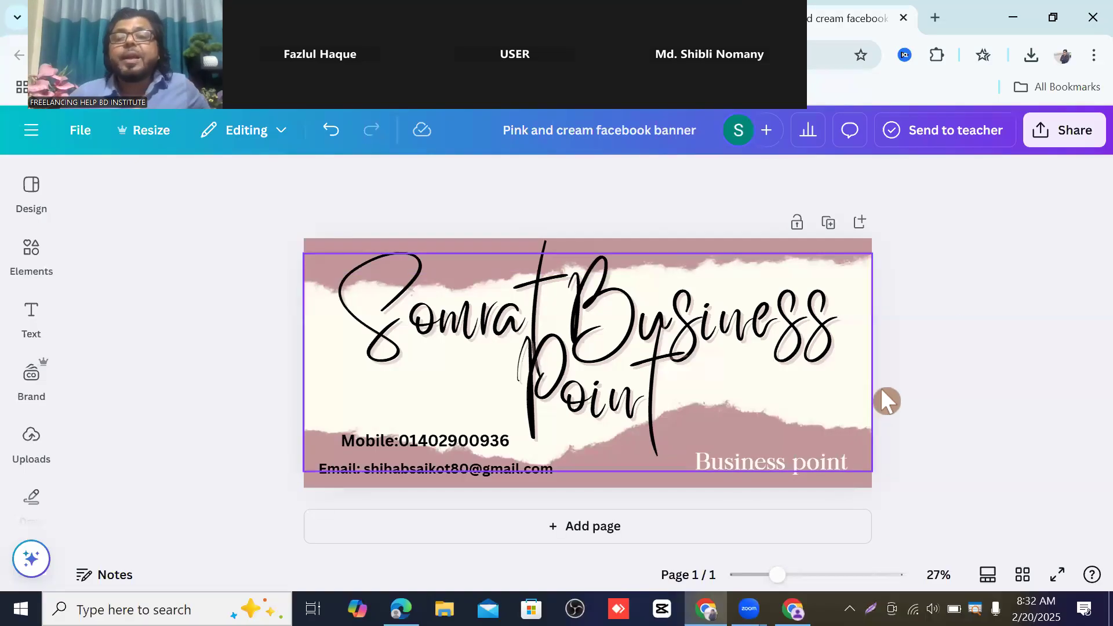
- Download the finished banner as a PNG file, then return to the Facebook page window
left_click(1079, 134)
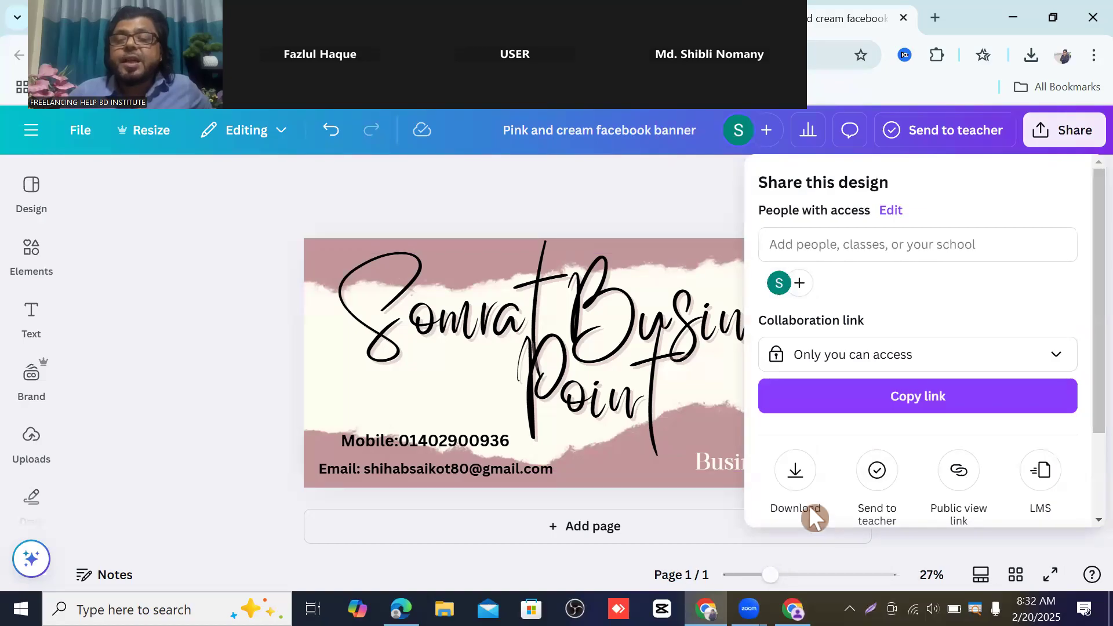
left_click(795, 471)
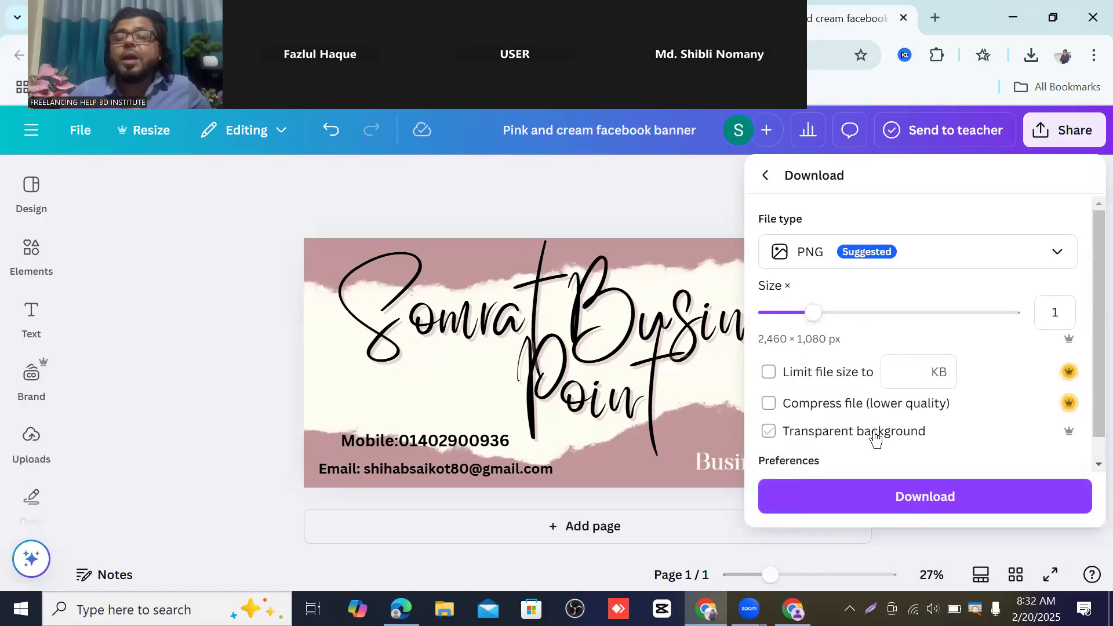
left_click(929, 497)
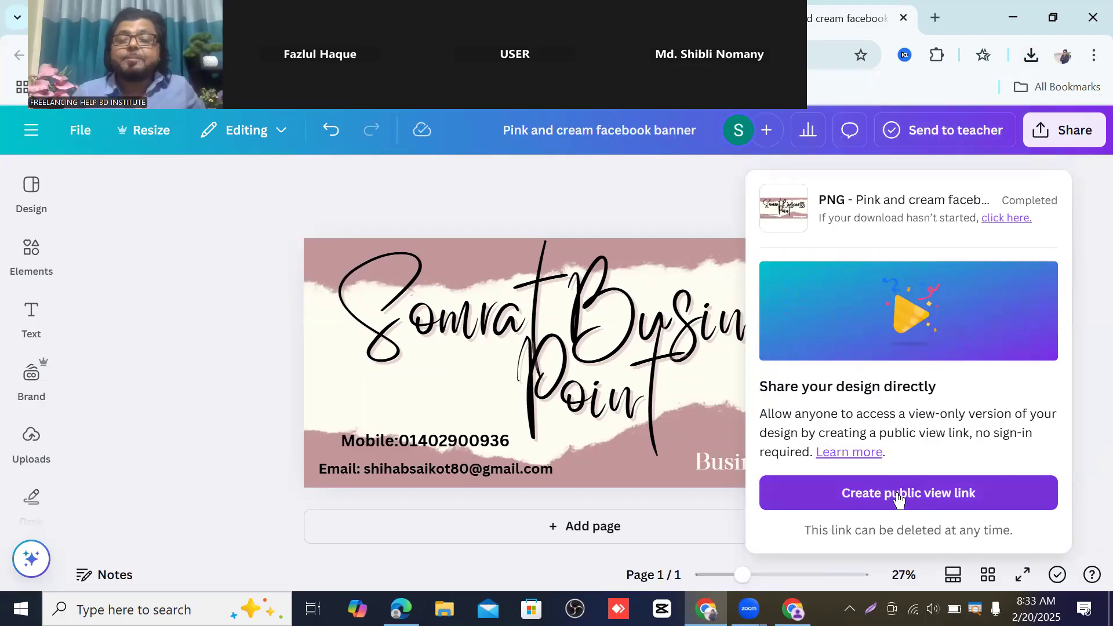
left_click(793, 609)
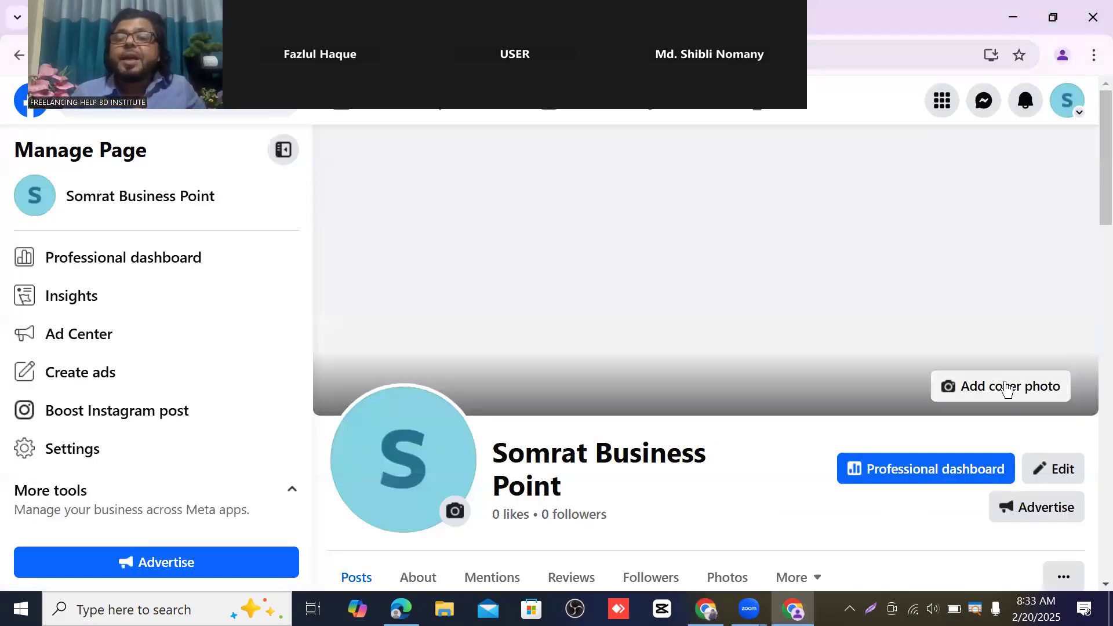
left_click(1025, 392)
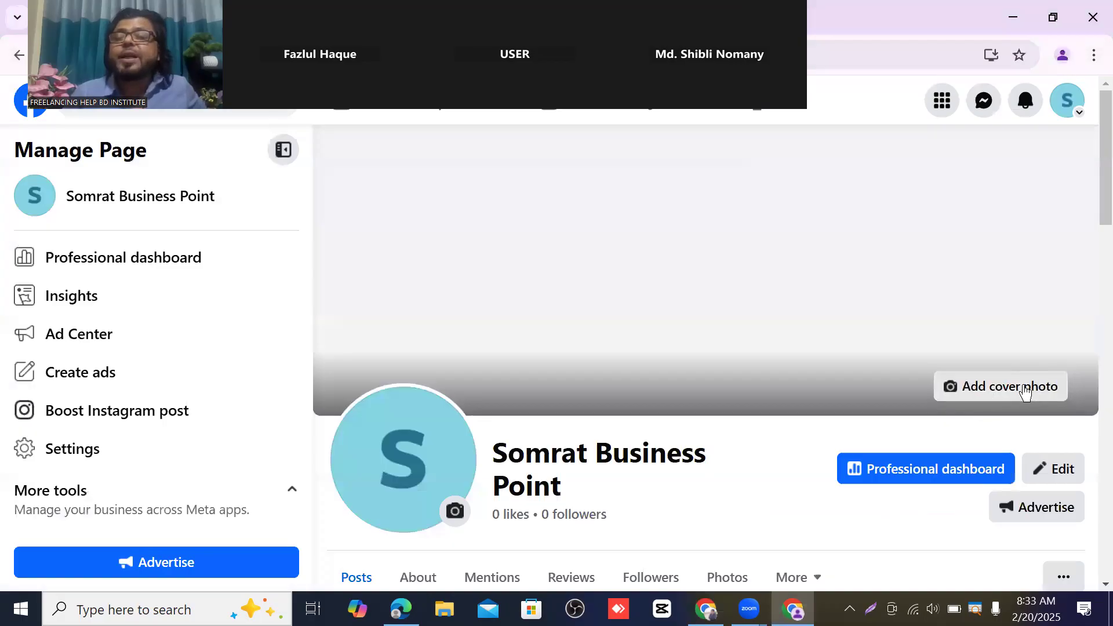
left_click(923, 427)
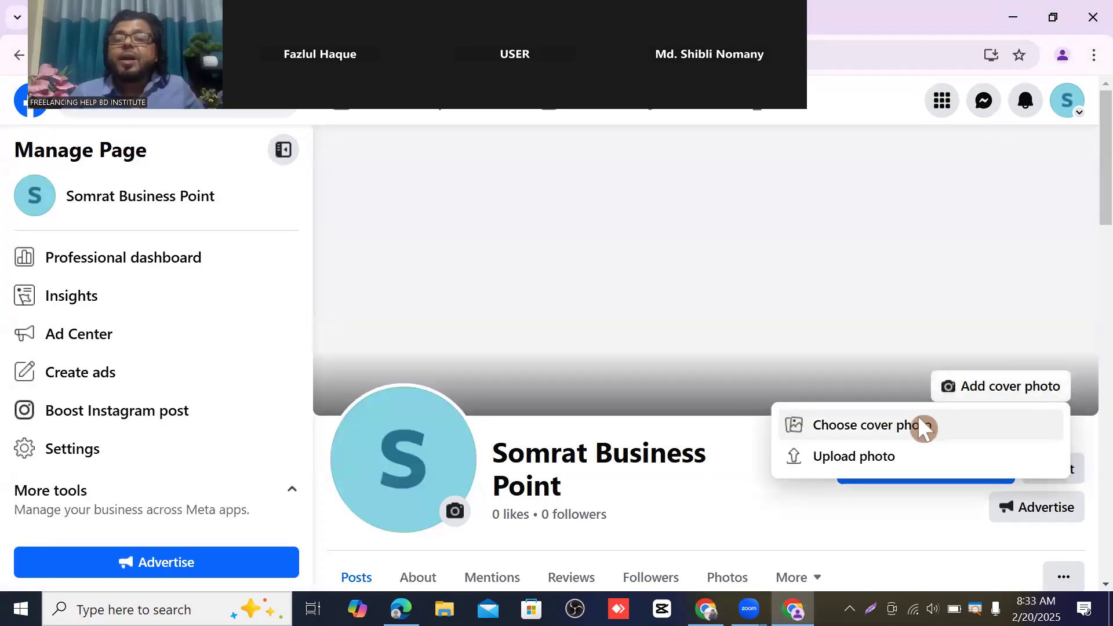
left_click(867, 450)
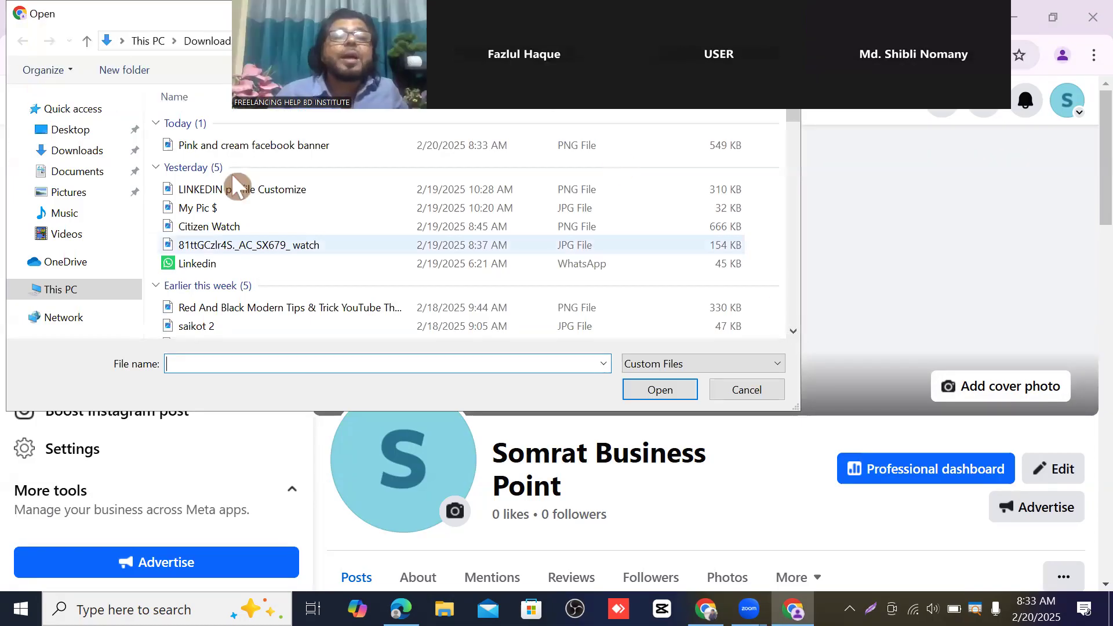
left_click(247, 149)
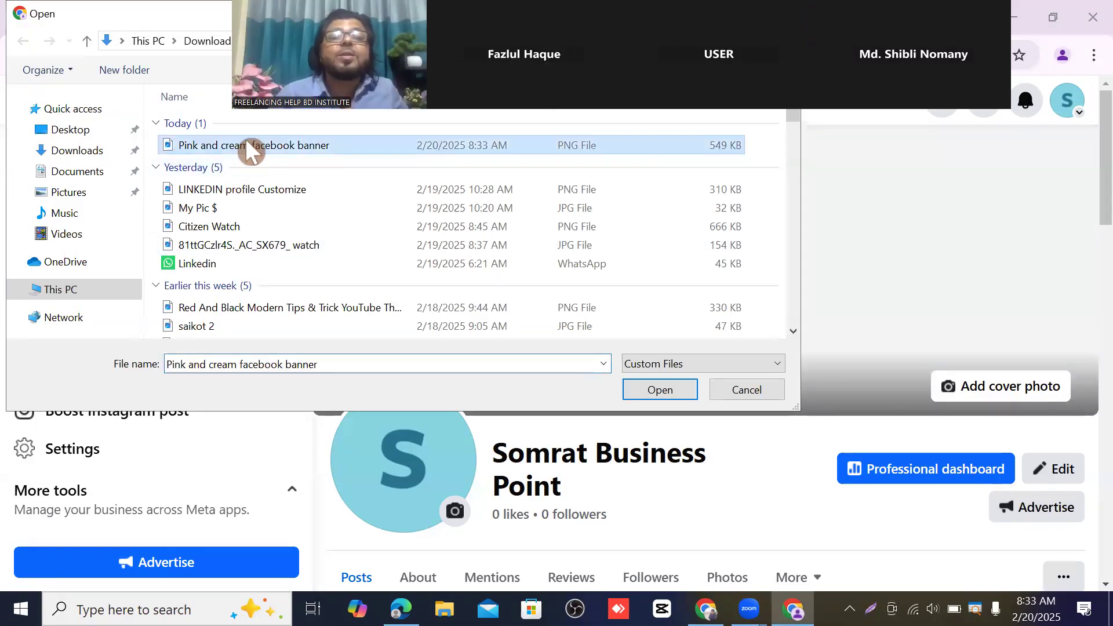
left_click(659, 390)
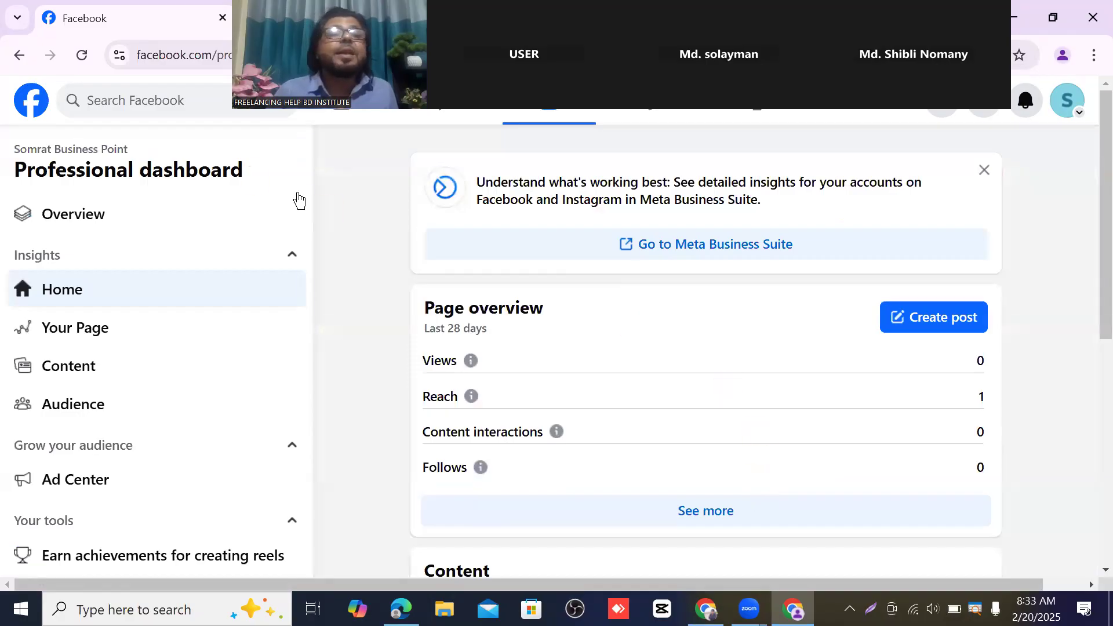
left_click(20, 55)
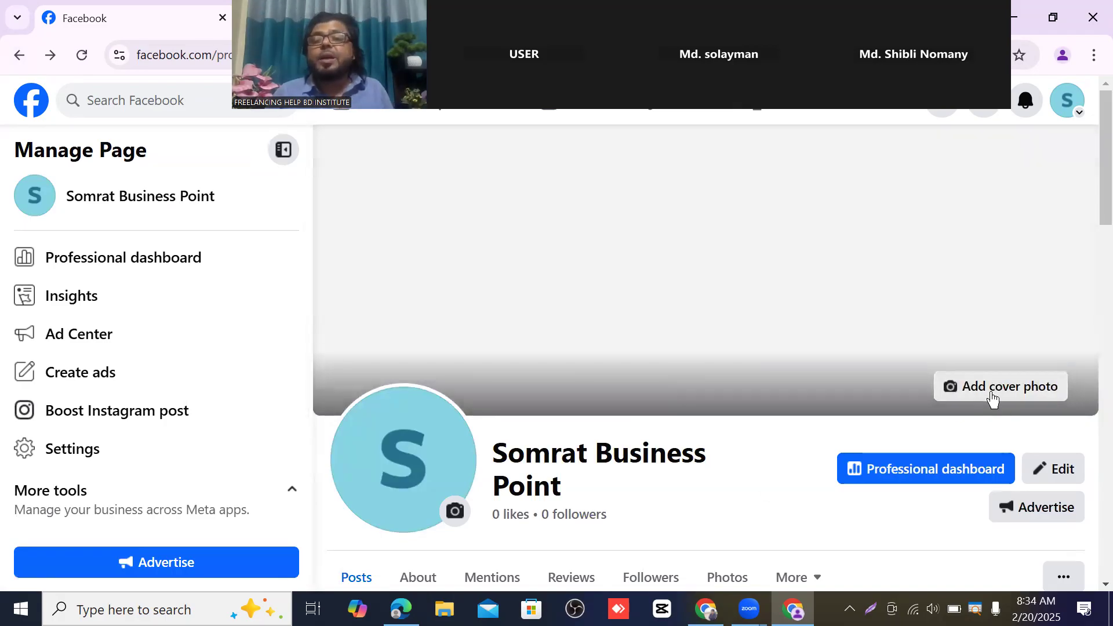
- Upload the 'Pink and cream facebook banner' file as the page cover photo and save it
left_click(993, 397)
left_click(880, 464)
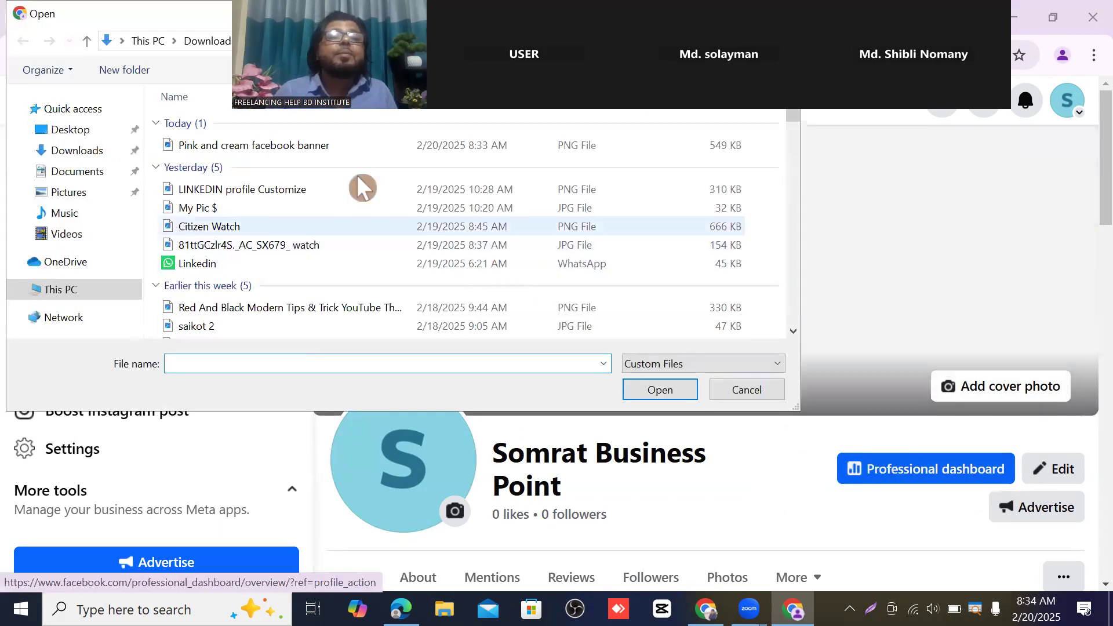
left_click(326, 148)
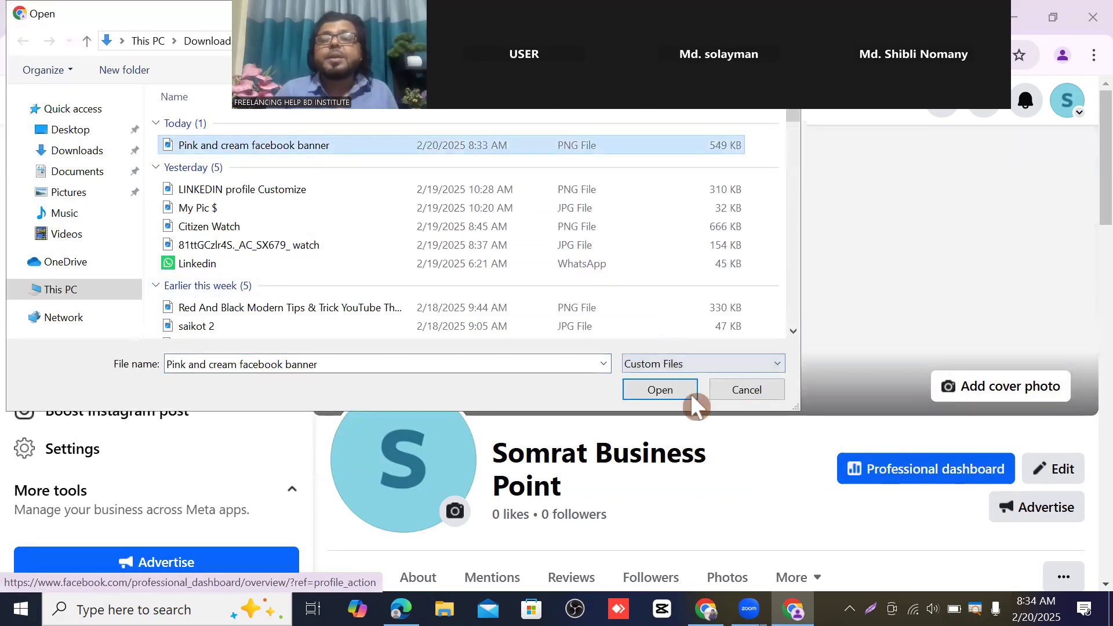
left_click(667, 390)
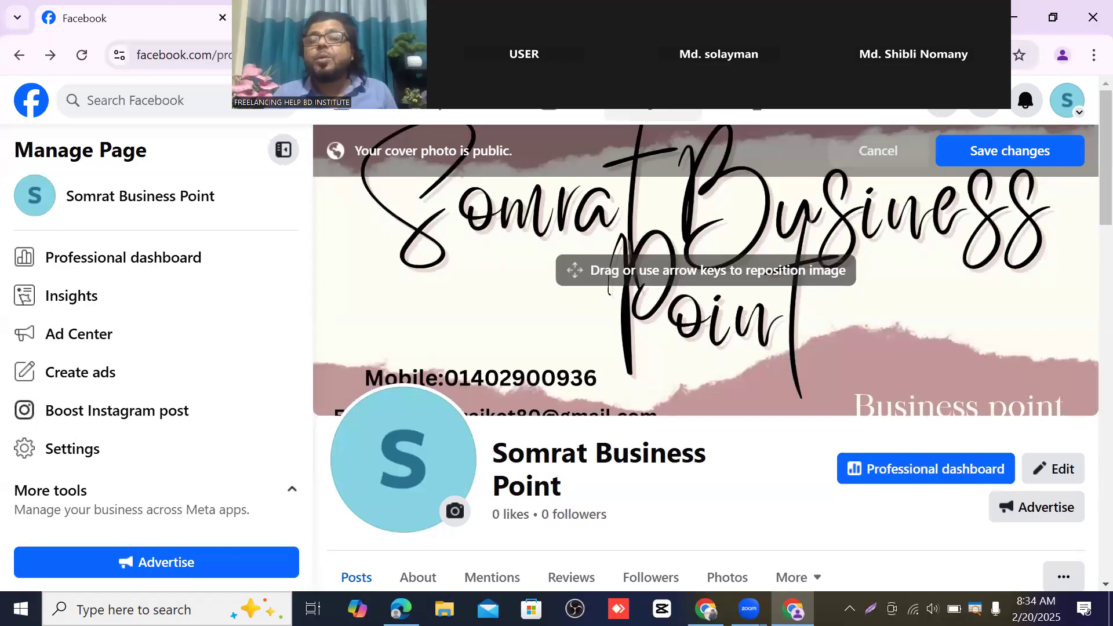
left_click(1001, 153)
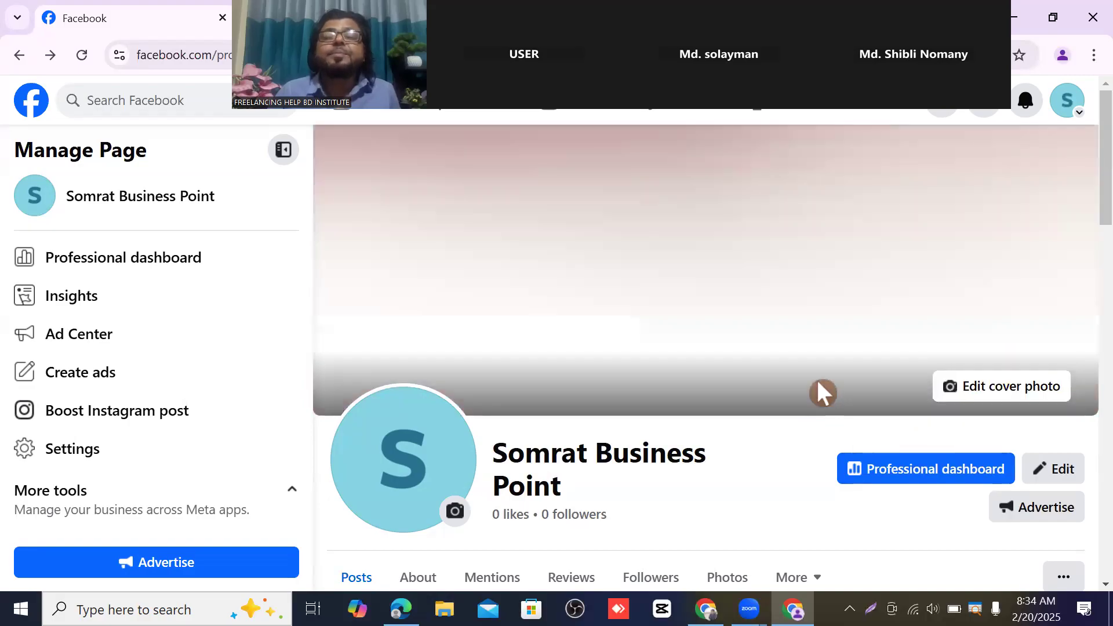
- Scroll the page to review the new banner cover, then switch back to the Canva window
scroll(817, 356, "down", 1)
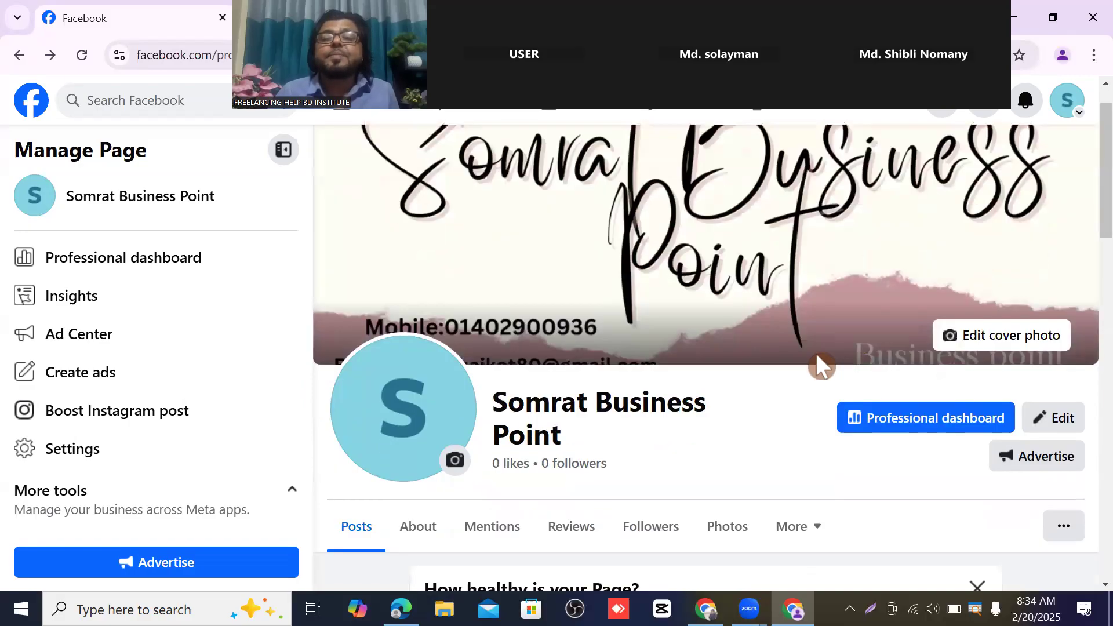
scroll(818, 360, "down", 2)
scroll(823, 360, "up", 3)
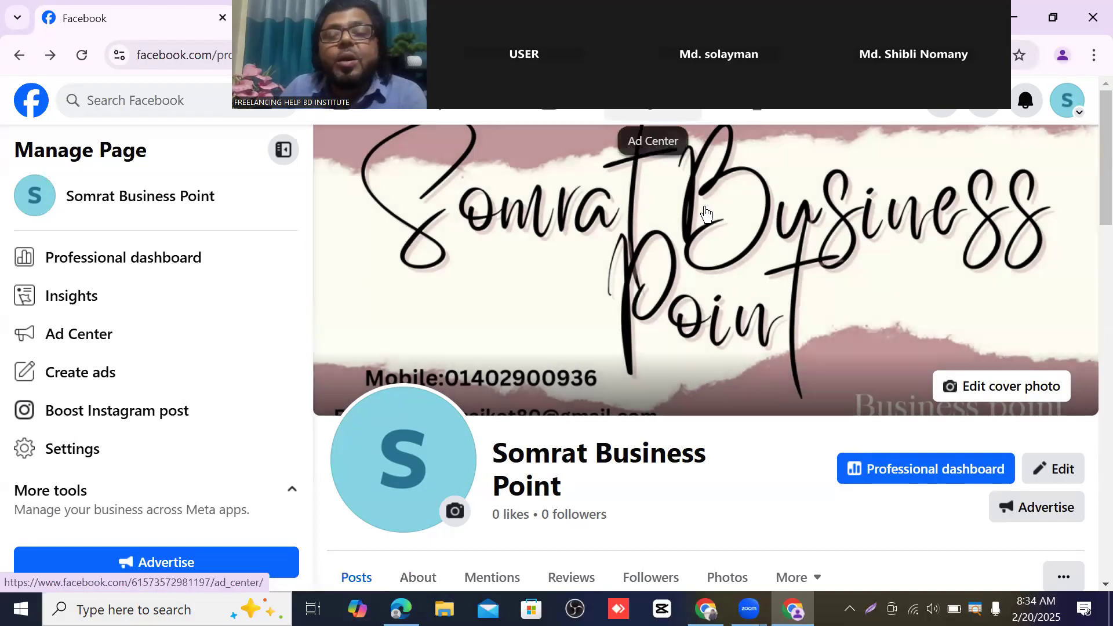
scroll(823, 367, "down", 3)
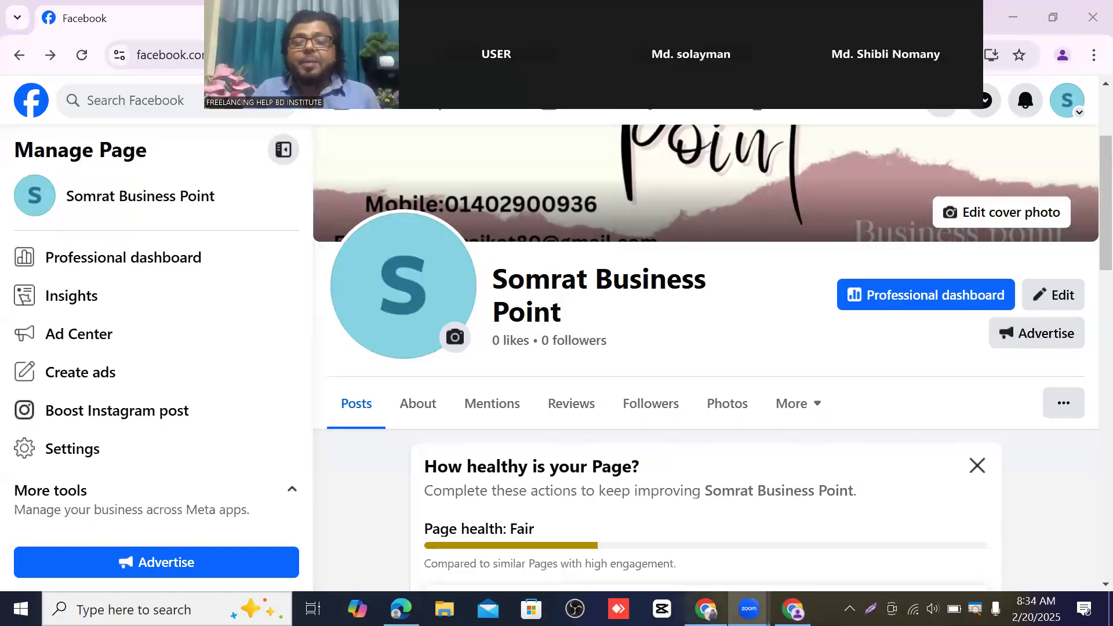
key("alt+Tab")
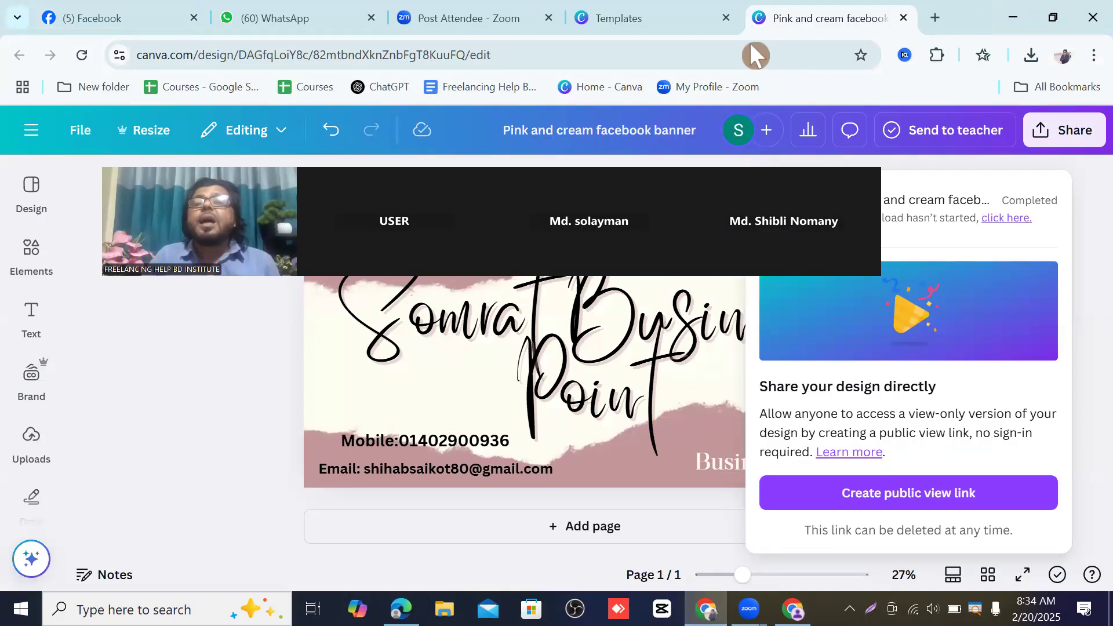
- Close the banner and template tabs and open the Home - Canva bookmark in a new tab
left_click(903, 18)
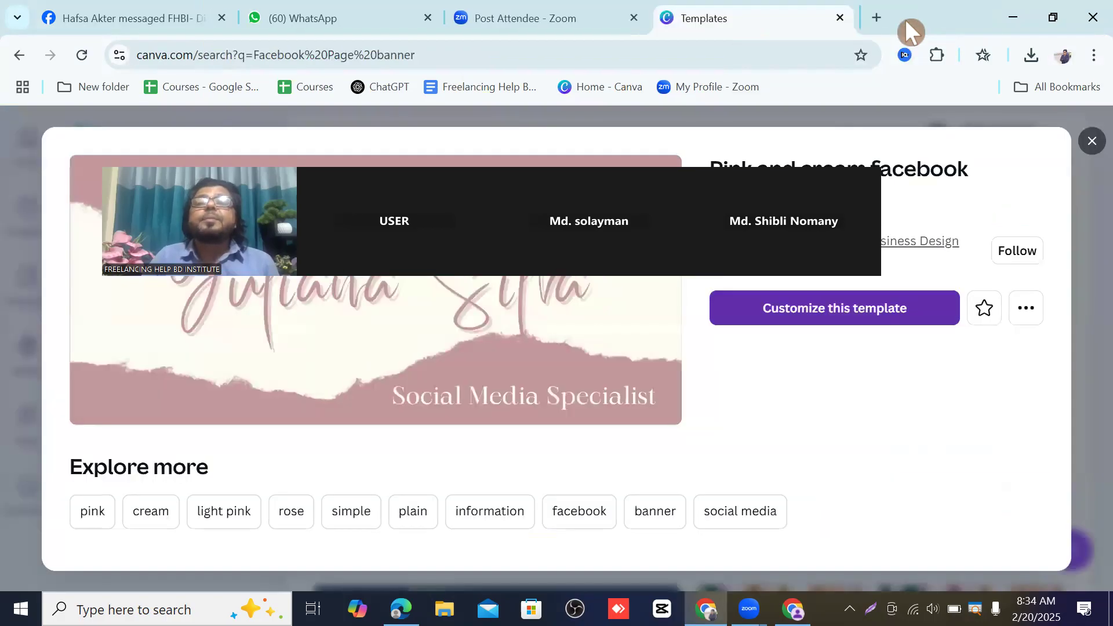
left_click(843, 18)
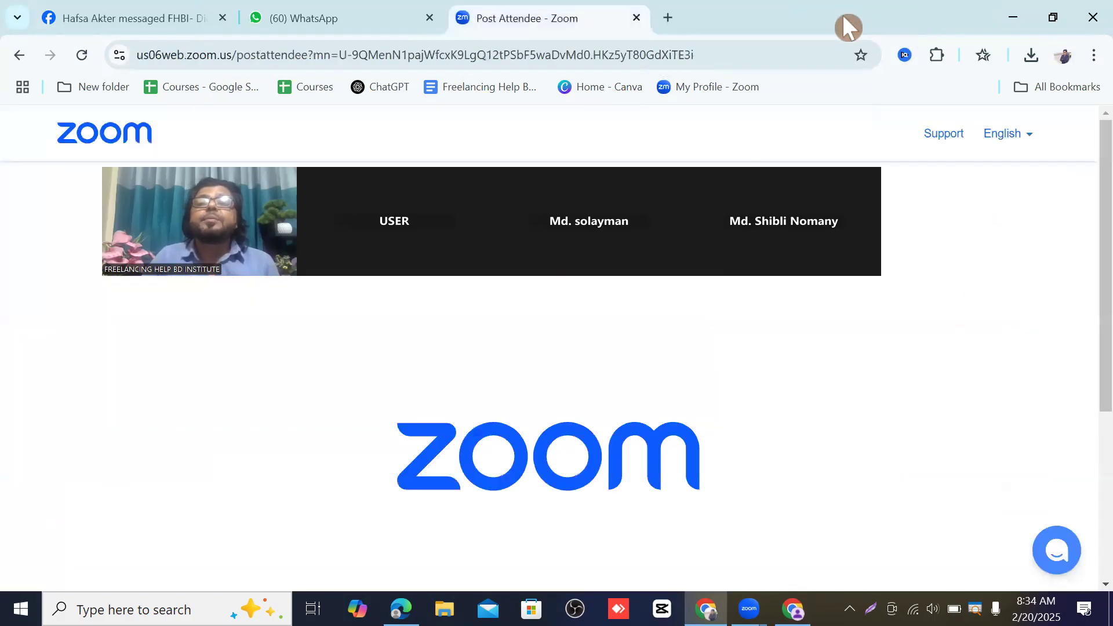
right_click(631, 92)
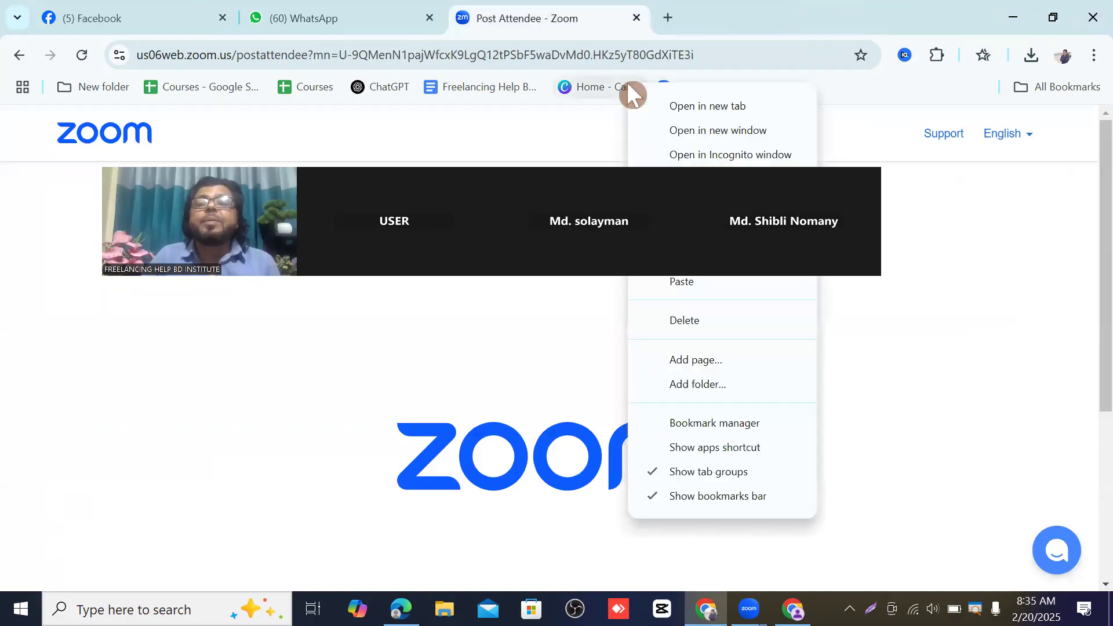
left_click(719, 108)
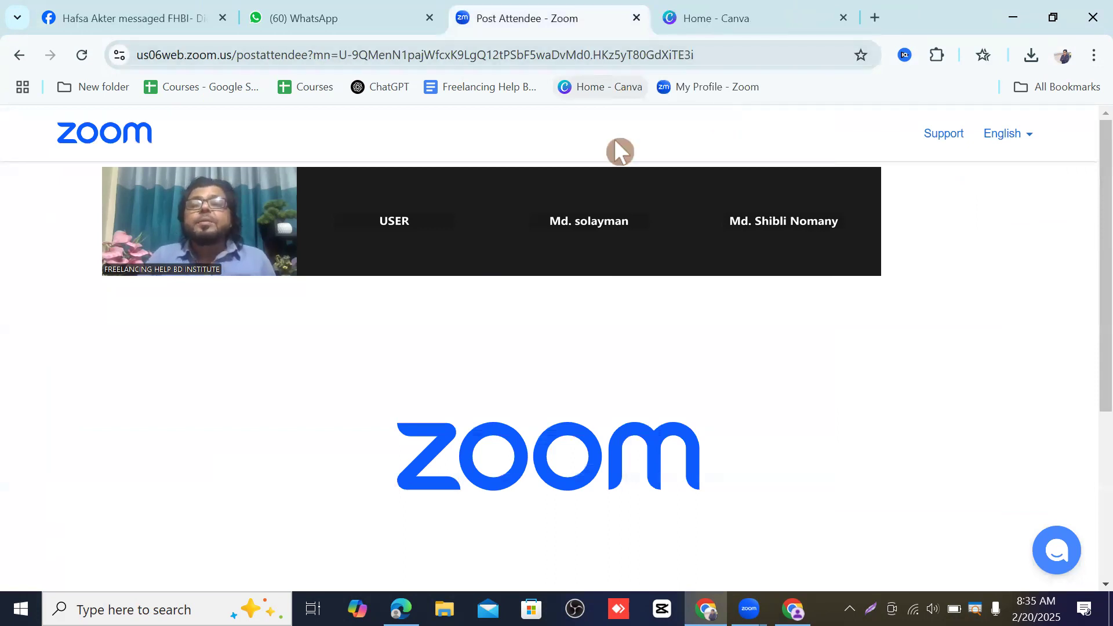
left_click_drag(619, 152, 1104, 200)
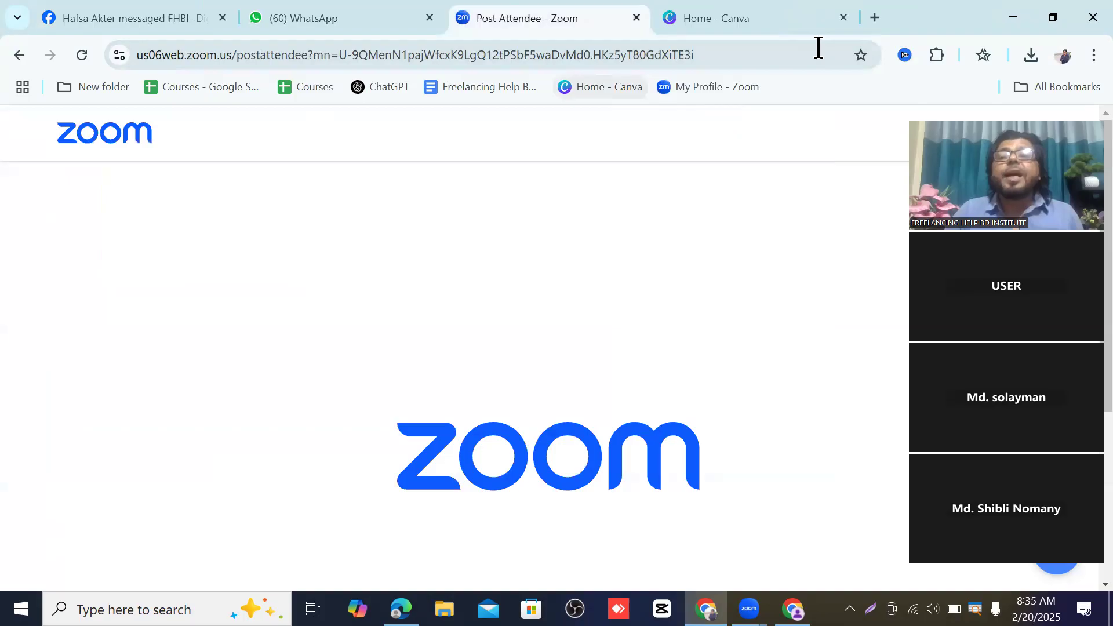
left_click(758, 19)
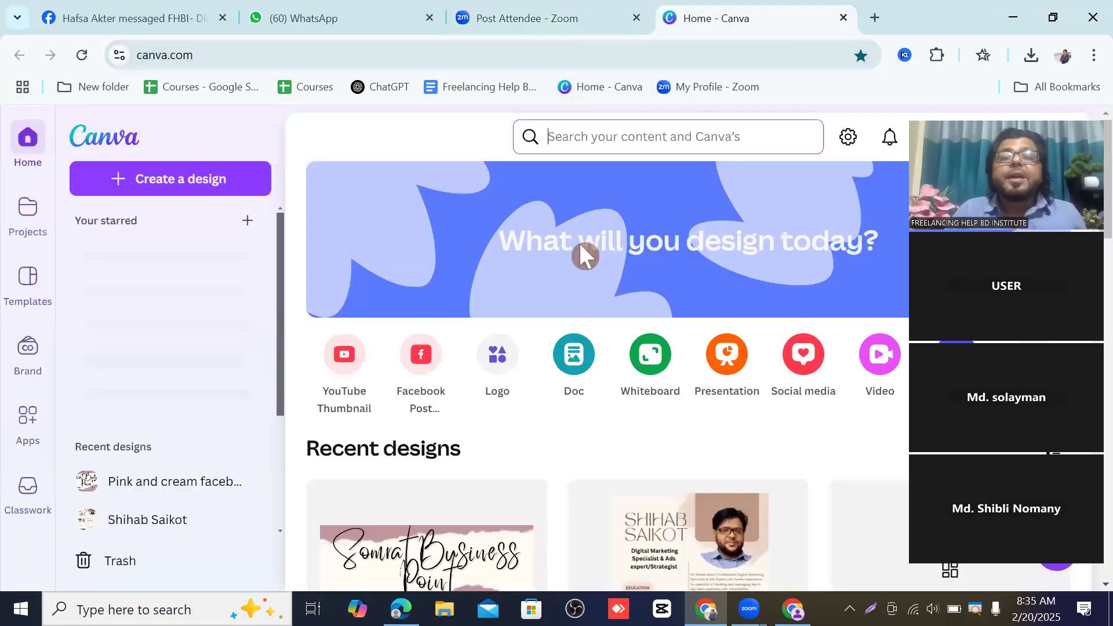
left_click(589, 138)
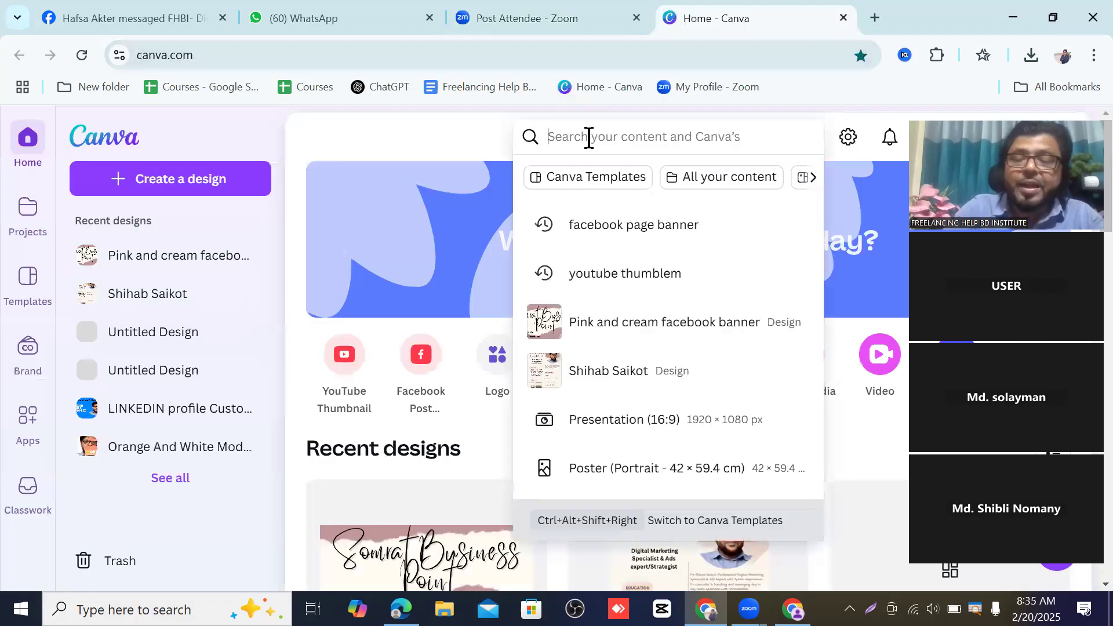
- Search Canva for 'Logo' and preview the Black Gold Vintage Luxury Jewelry Logo template
type("Logo")
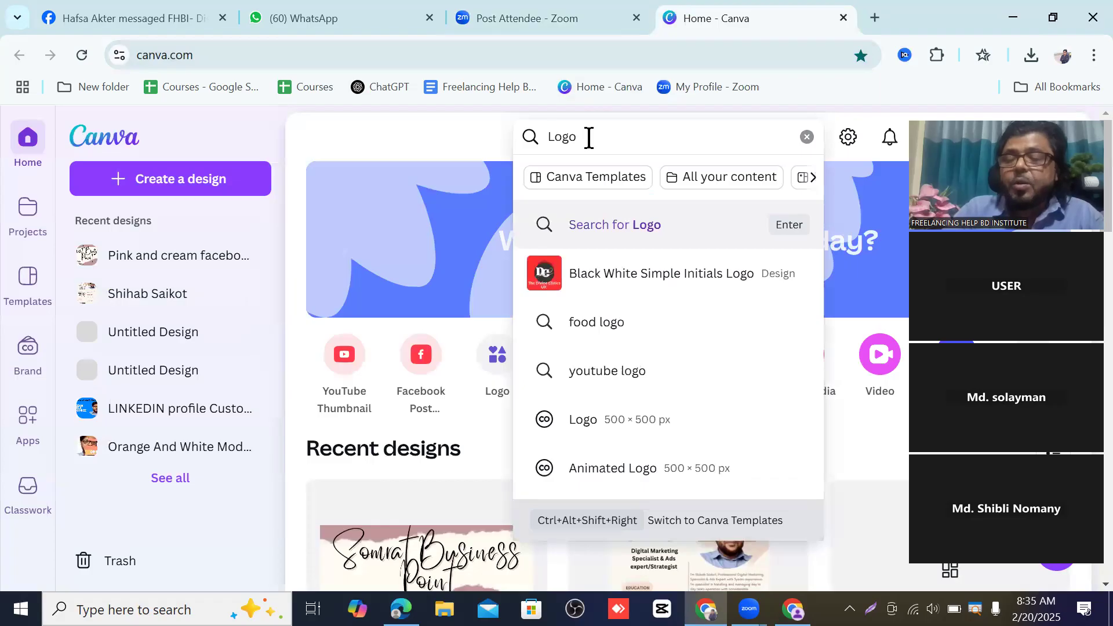
key("Return")
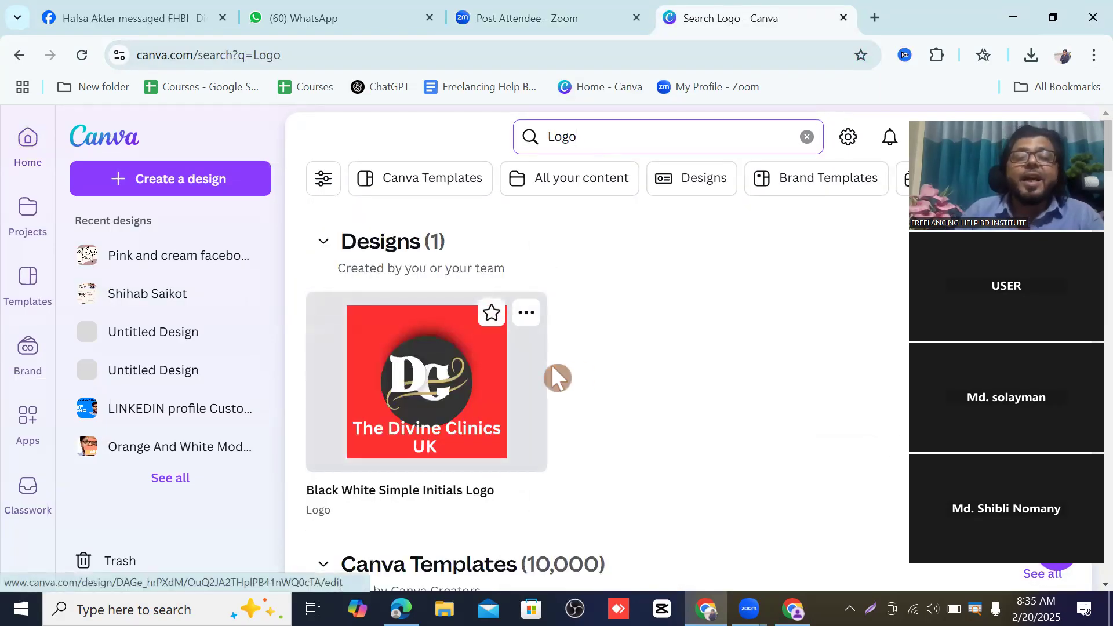
scroll(580, 374, "down", 2)
scroll(605, 371, "down", 4)
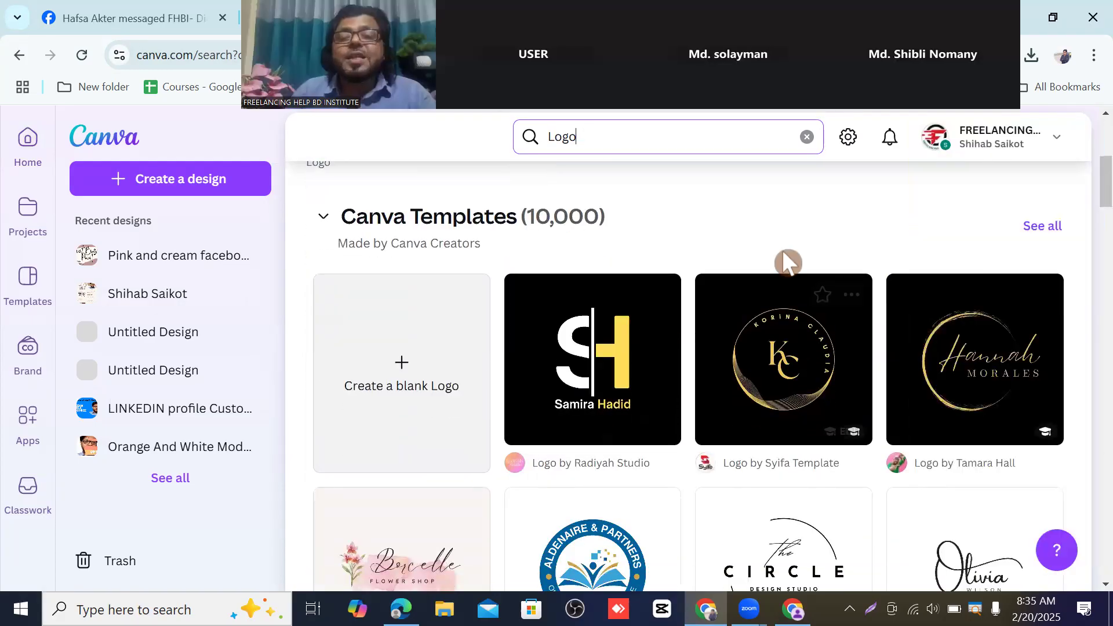
scroll(702, 365, "down", 8)
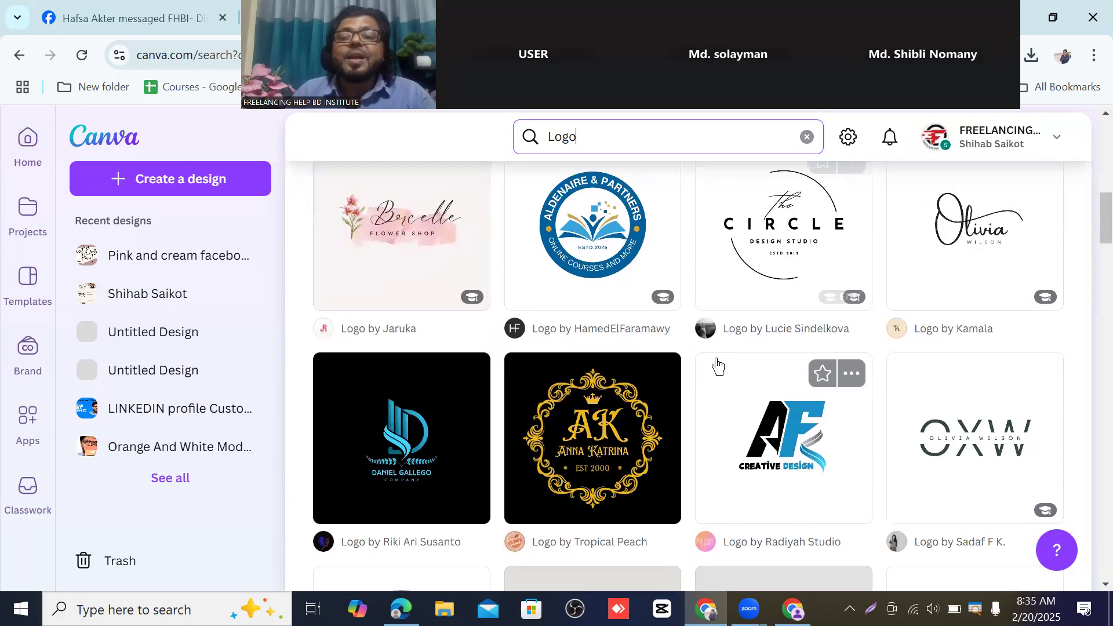
scroll(773, 371, "down", 1)
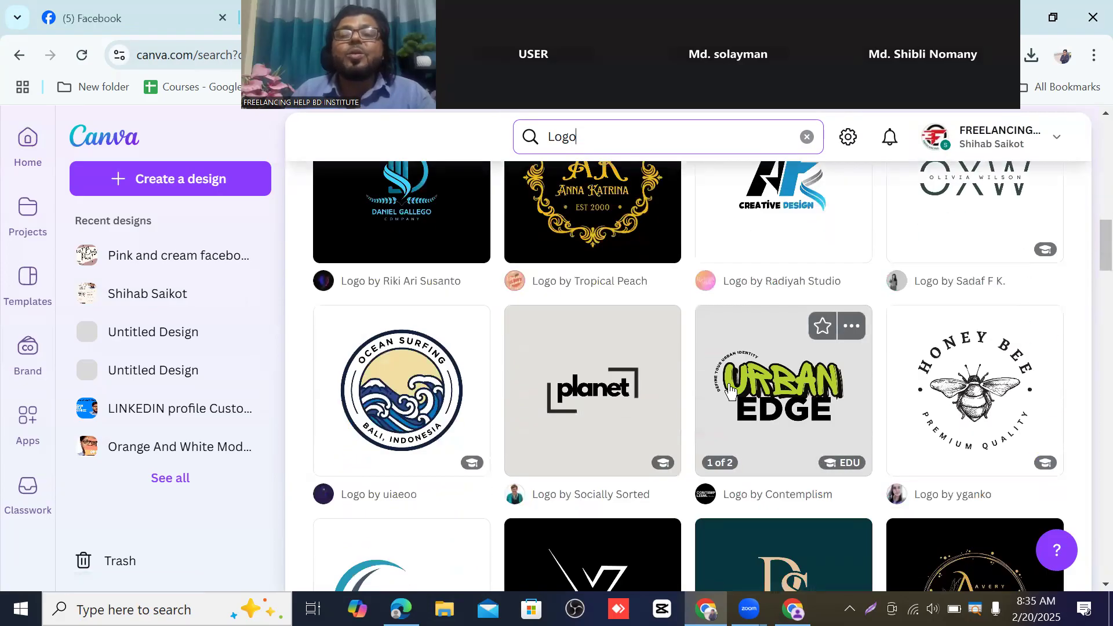
scroll(731, 394, "up", 3)
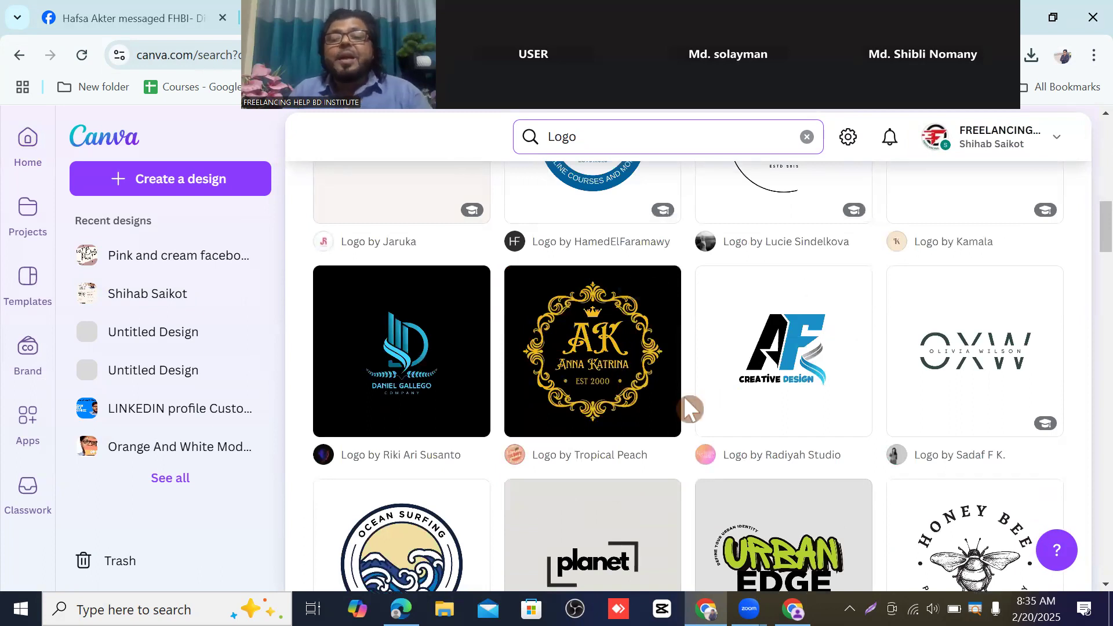
scroll(686, 400, "down", 1)
scroll(685, 406, "up", 2)
scroll(680, 425, "down", 1)
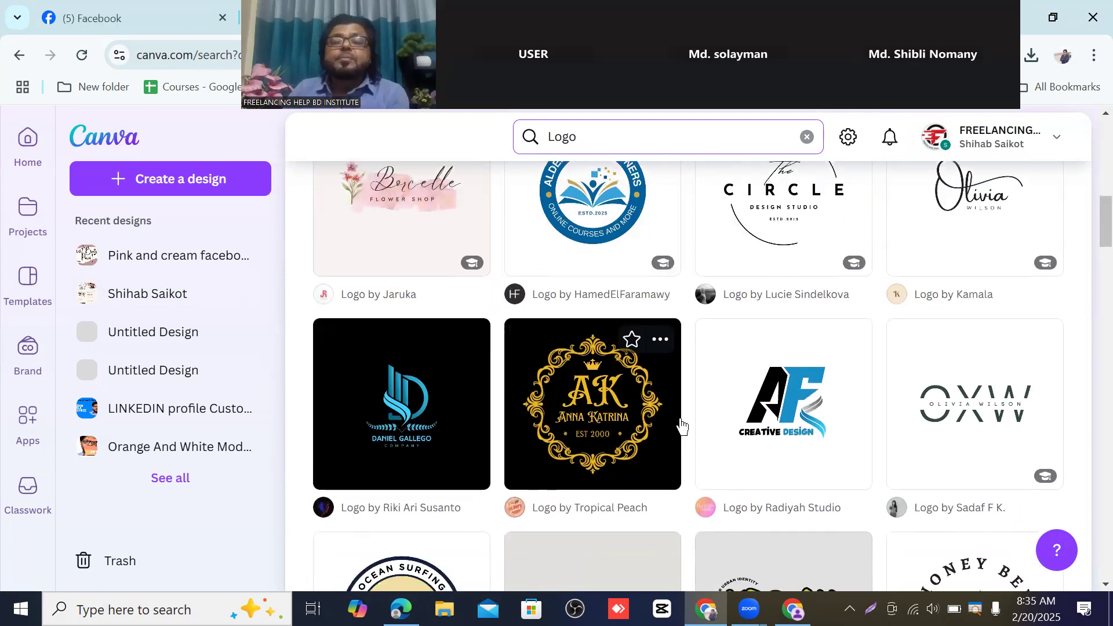
left_click(608, 383)
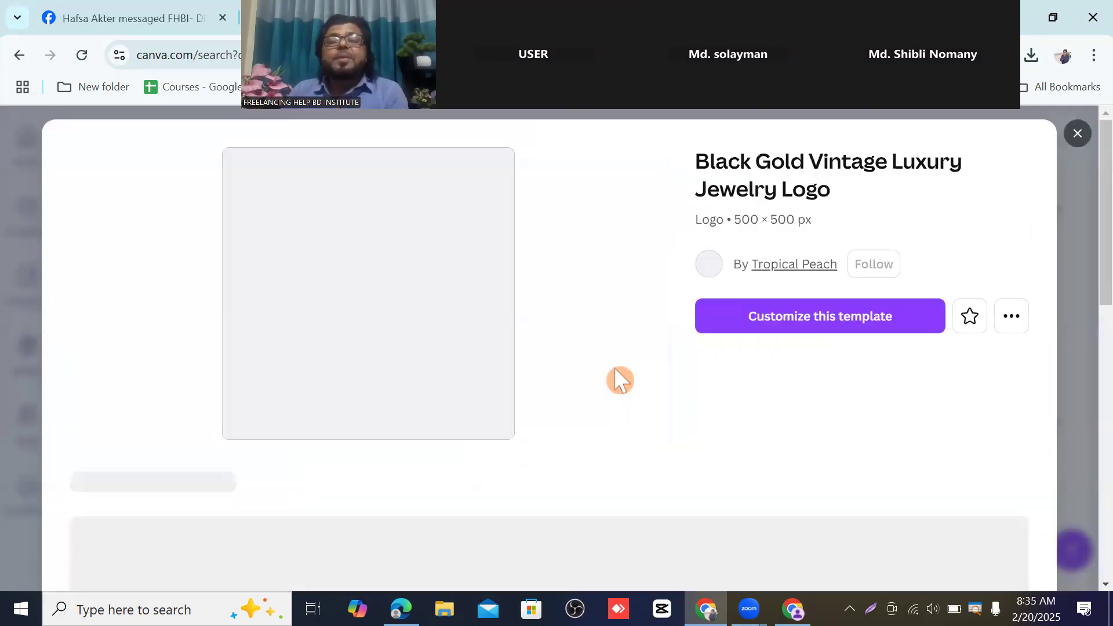
- Customize the Black Gold Vintage Luxury Jewelry Logo template into a new editable design
left_click(793, 318)
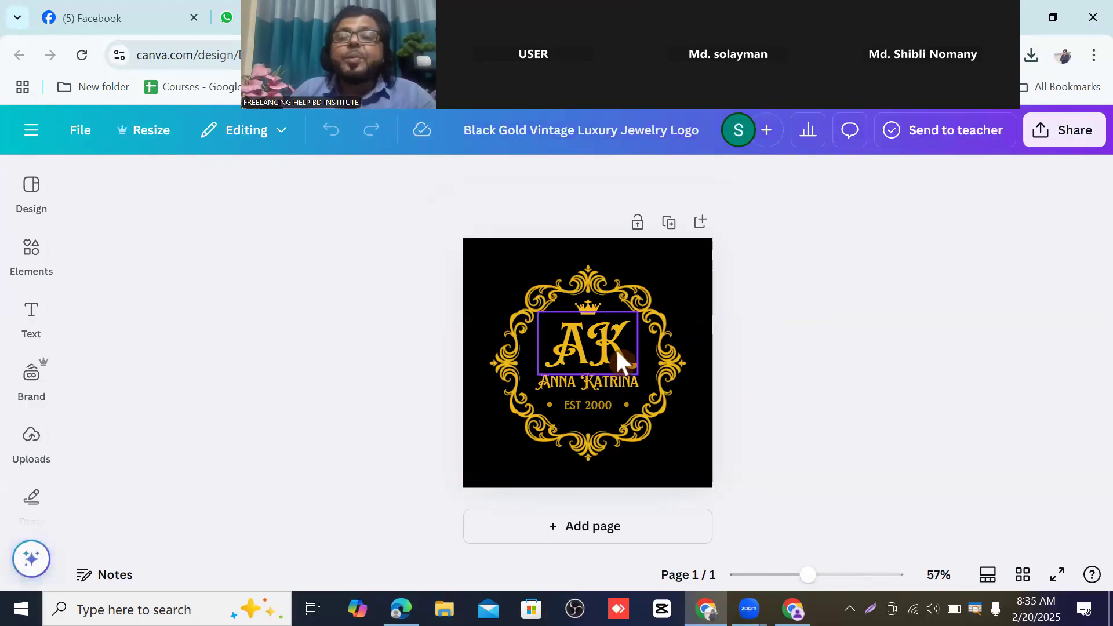
- Retype the AK monogram as 'SP'
left_click(573, 341)
left_click(719, 331)
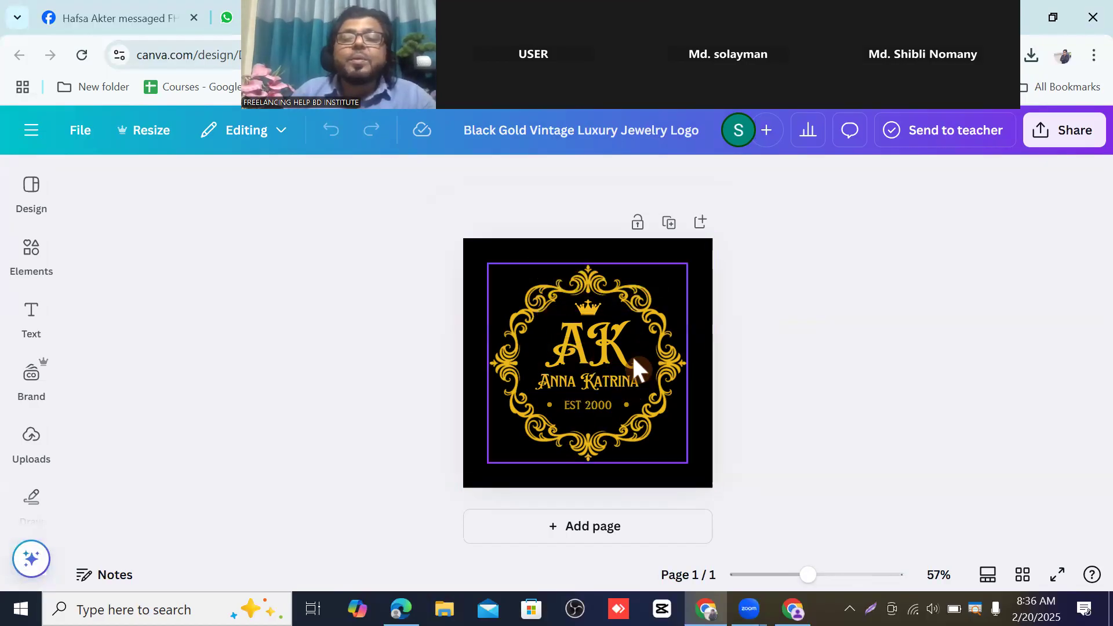
left_click(561, 339)
left_click(561, 338)
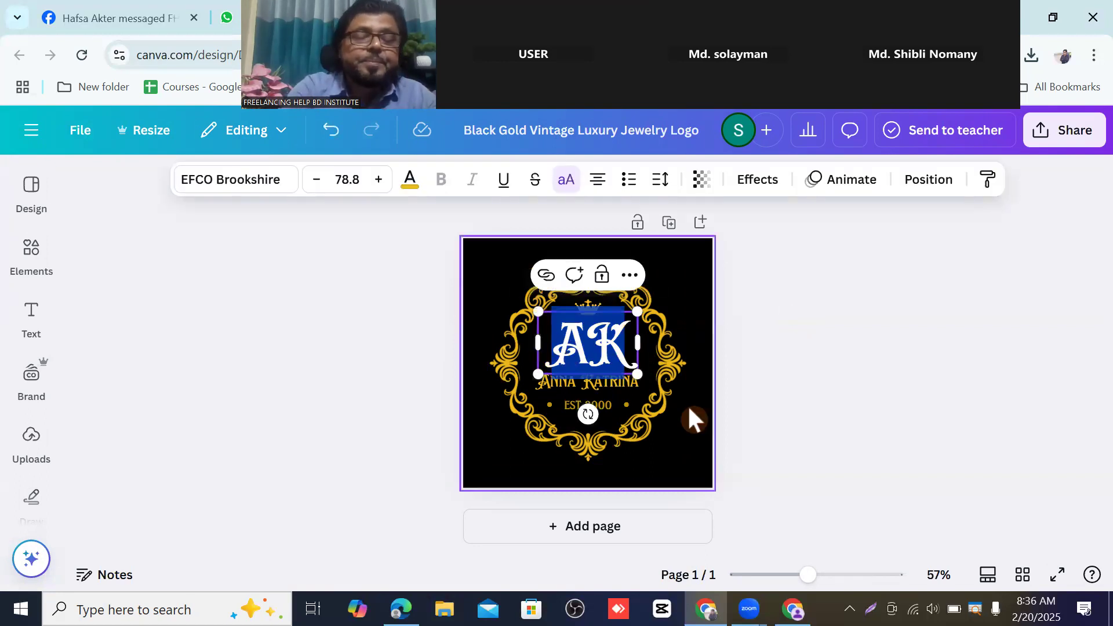
type("S")
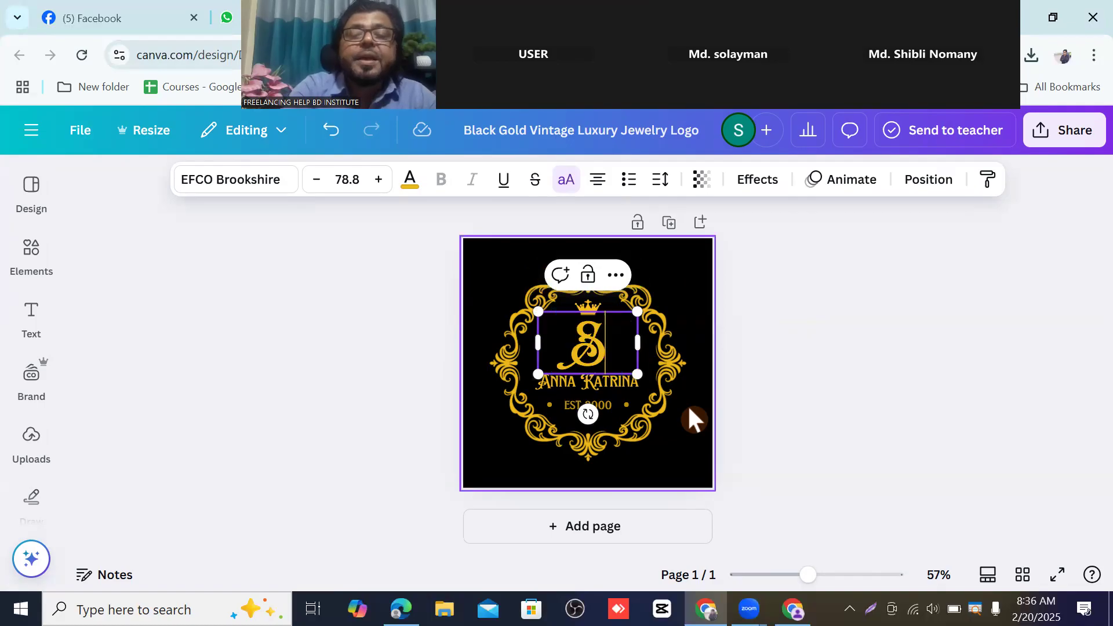
type("P")
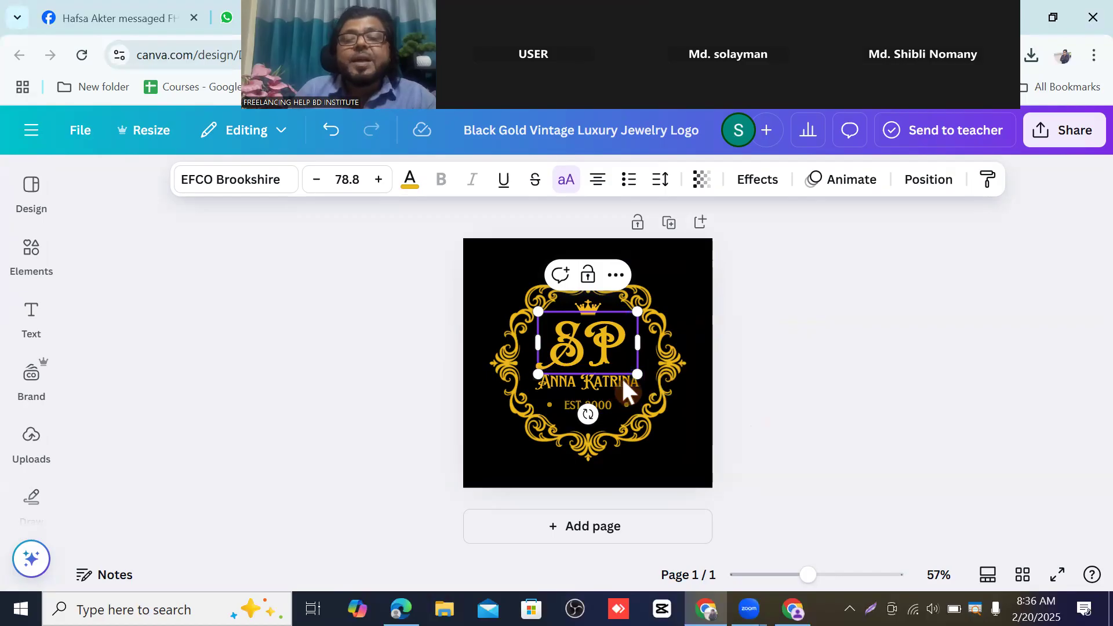
left_click(761, 331)
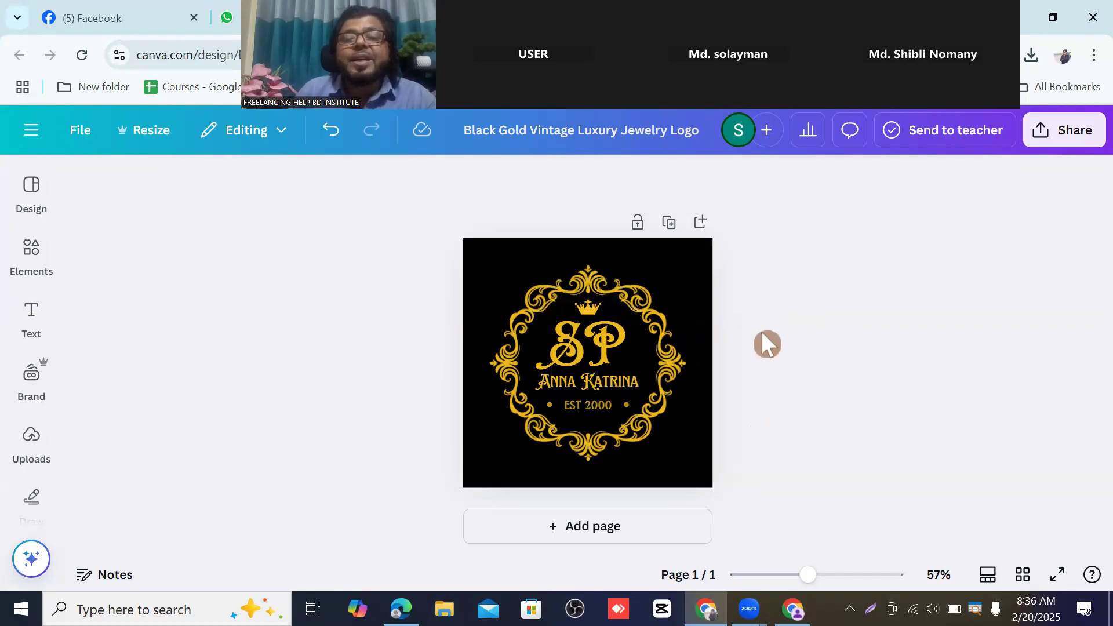
- Replace the ANNA KATRINA name line with 'Business point', keeping the EST 2000 line
left_click_drag(595, 378, 602, 372)
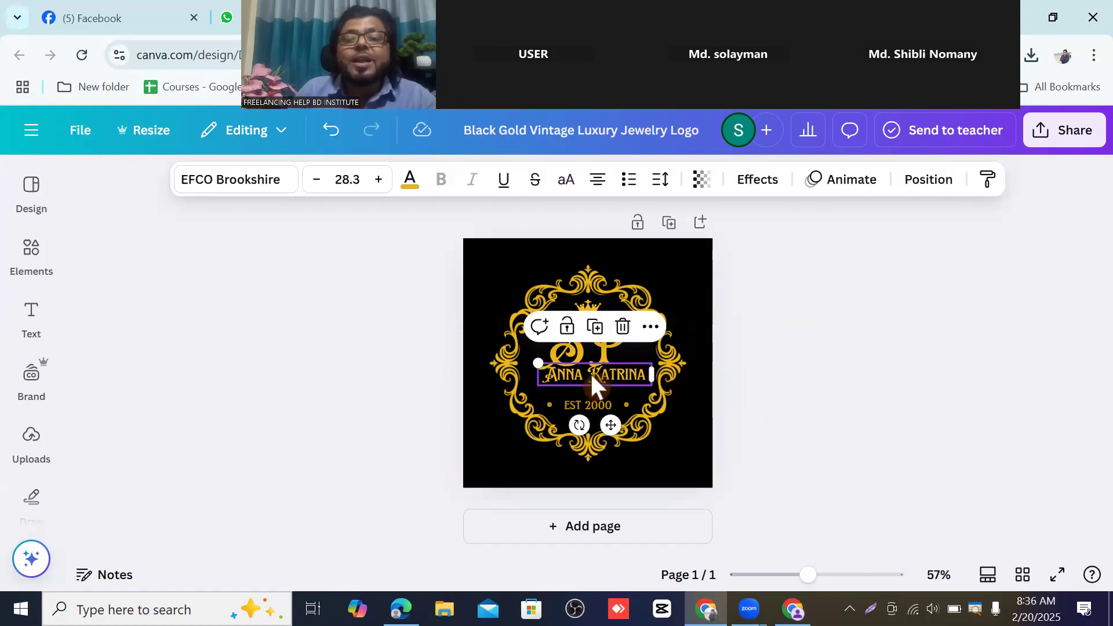
double_click(595, 372)
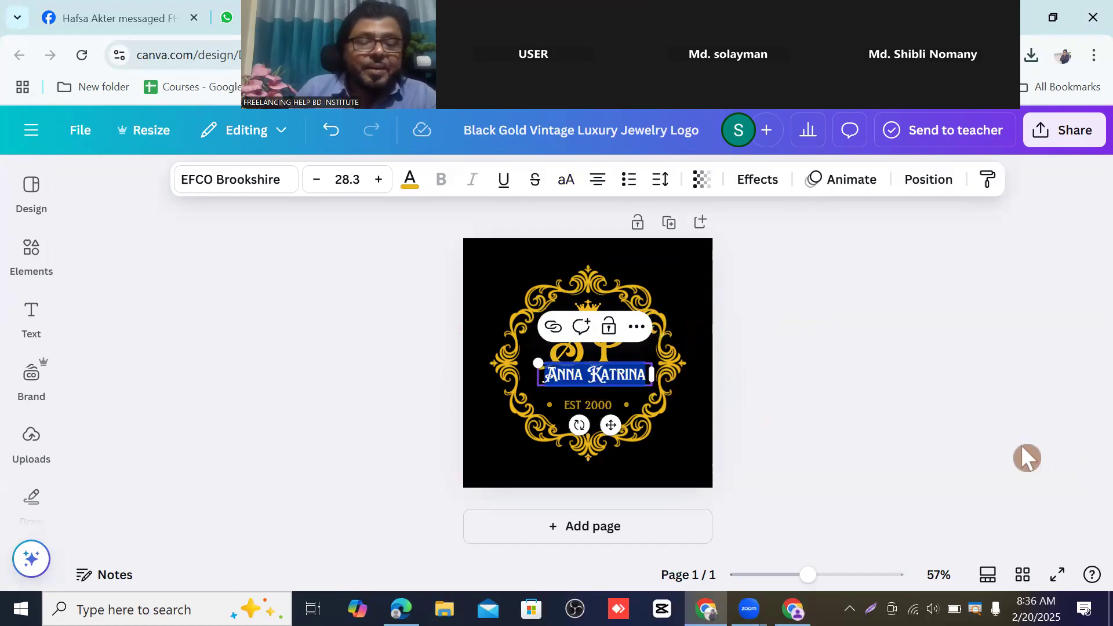
type("B")
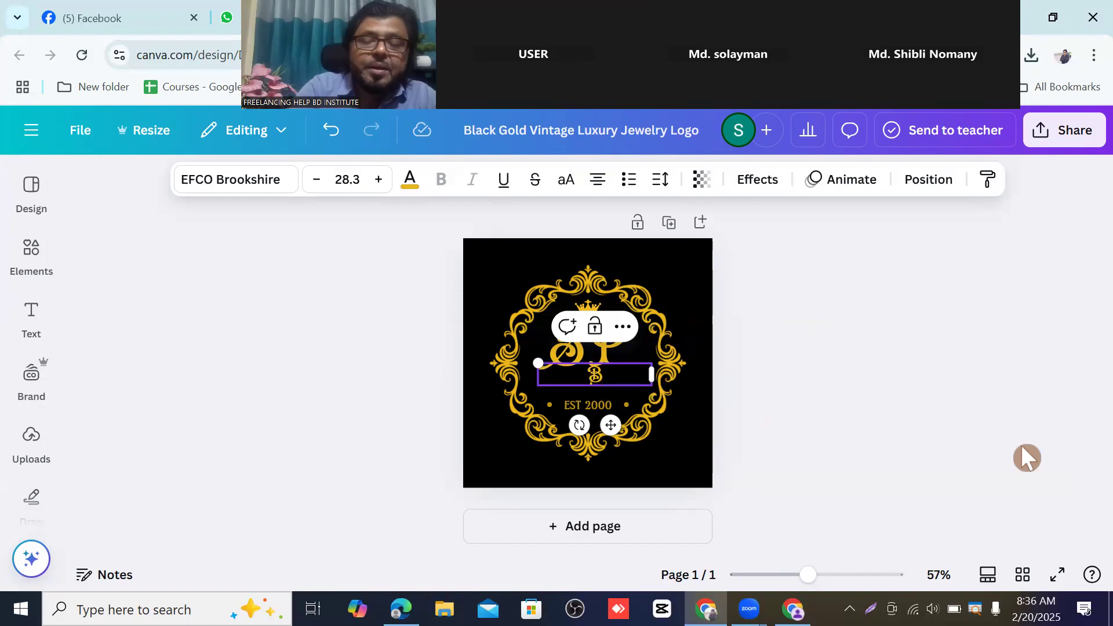
type("usin")
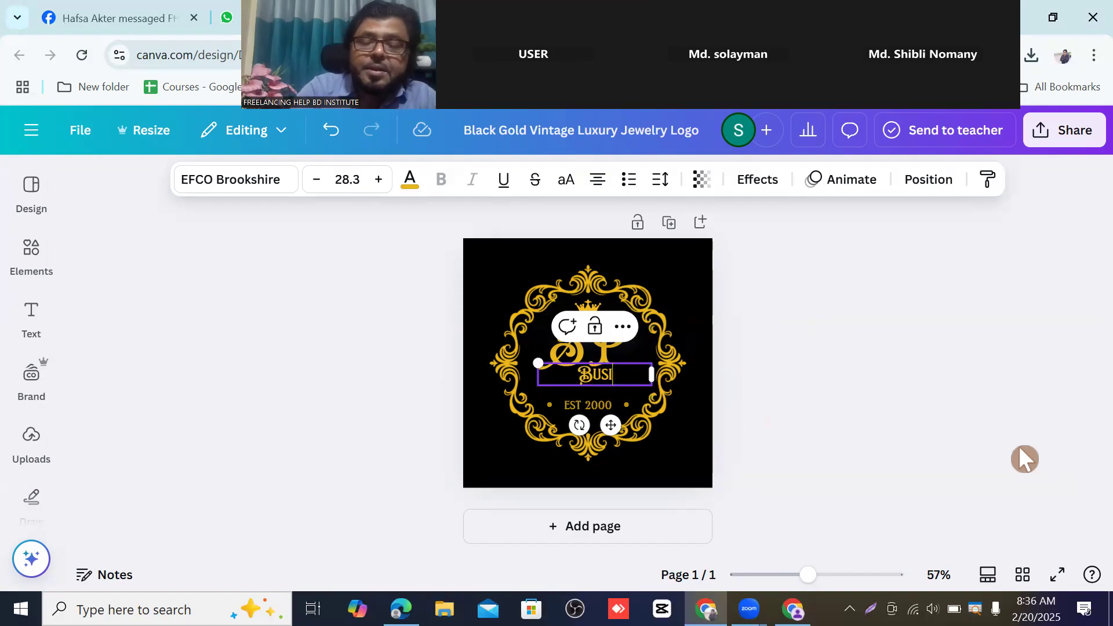
type("ess")
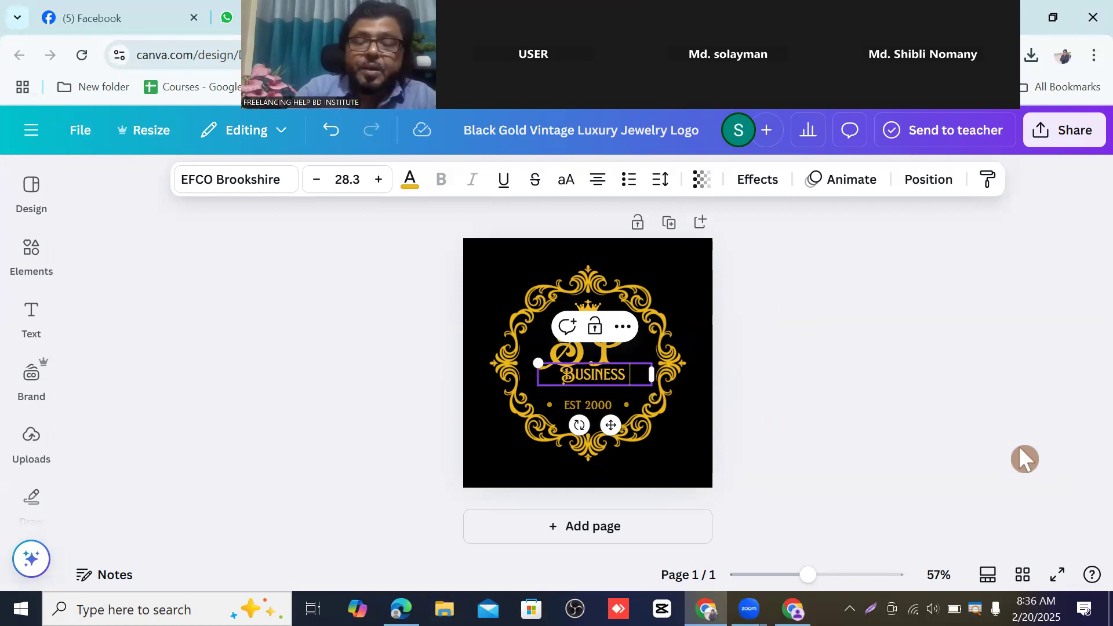
type(" 01")
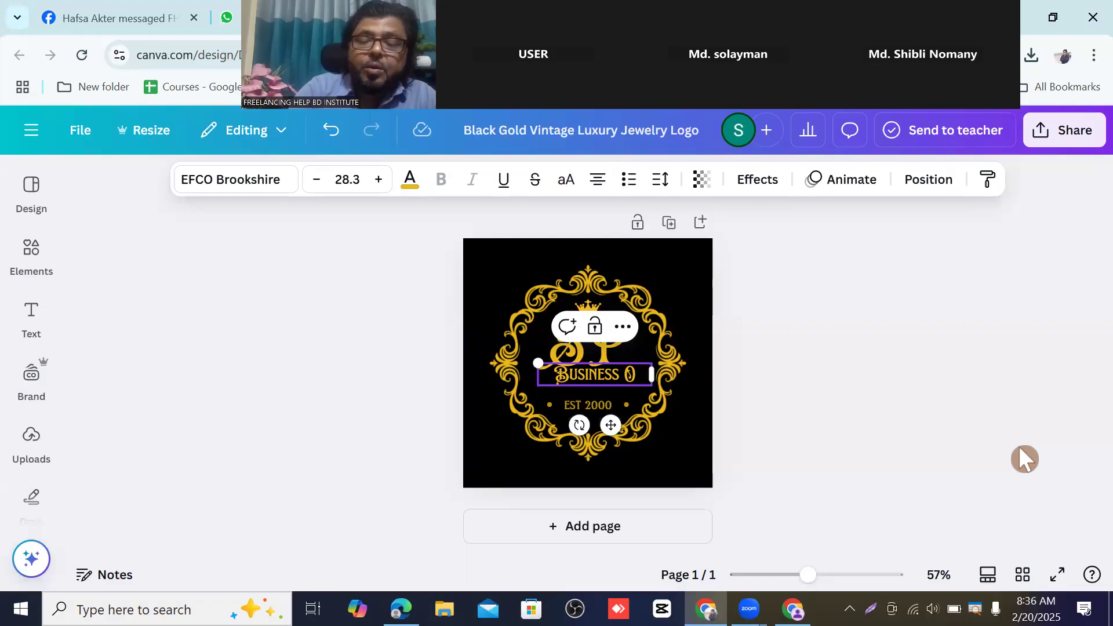
key("BackSpace")
key("BackSpace")
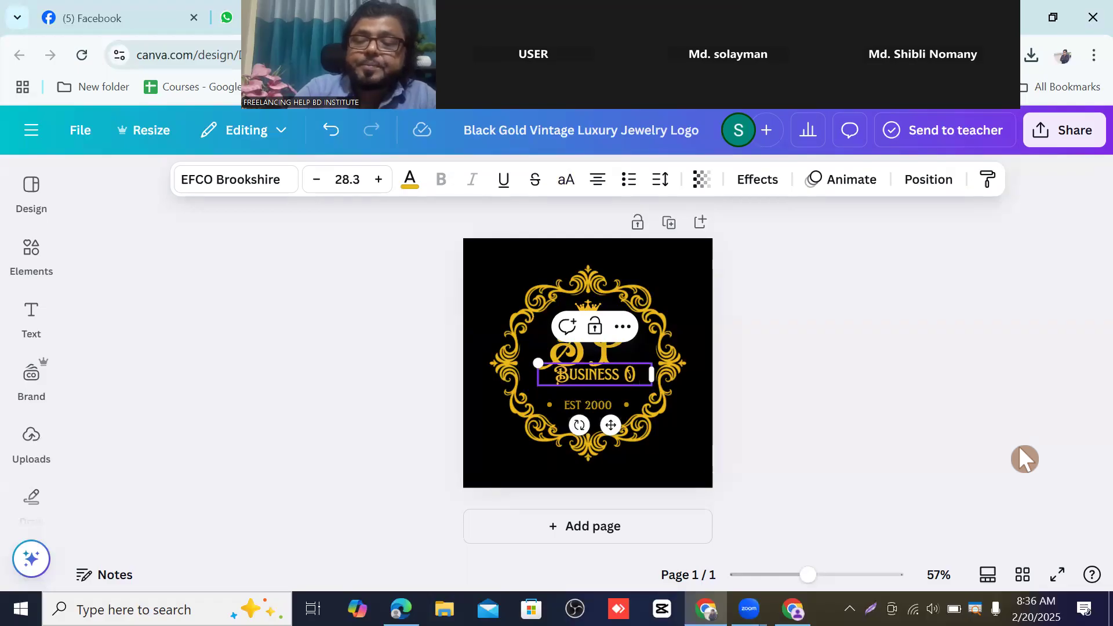
type("point")
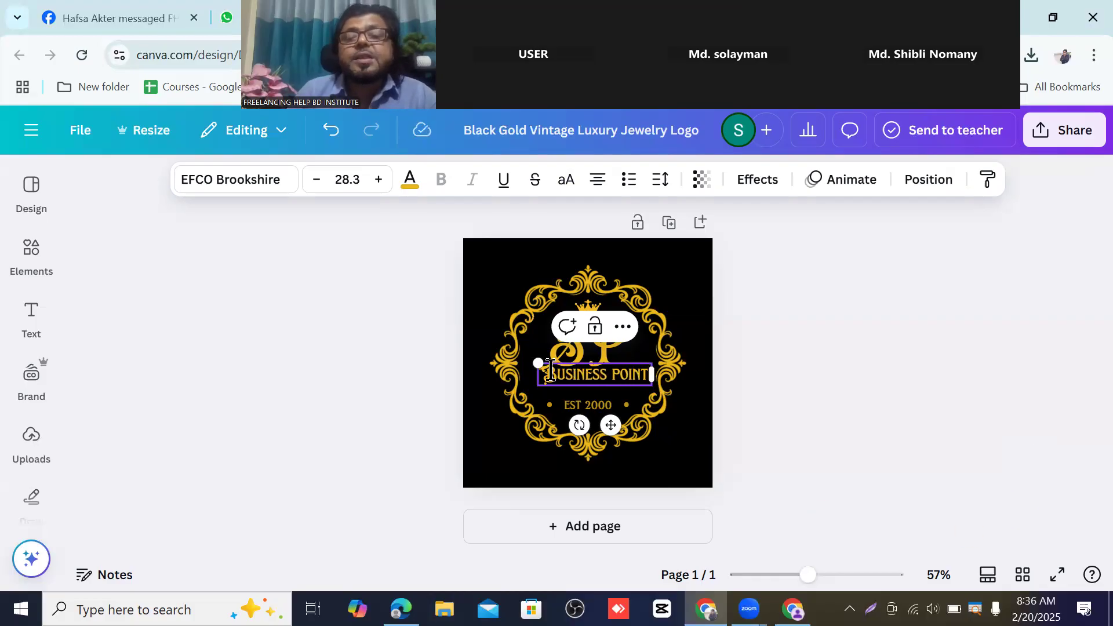
left_click(827, 341)
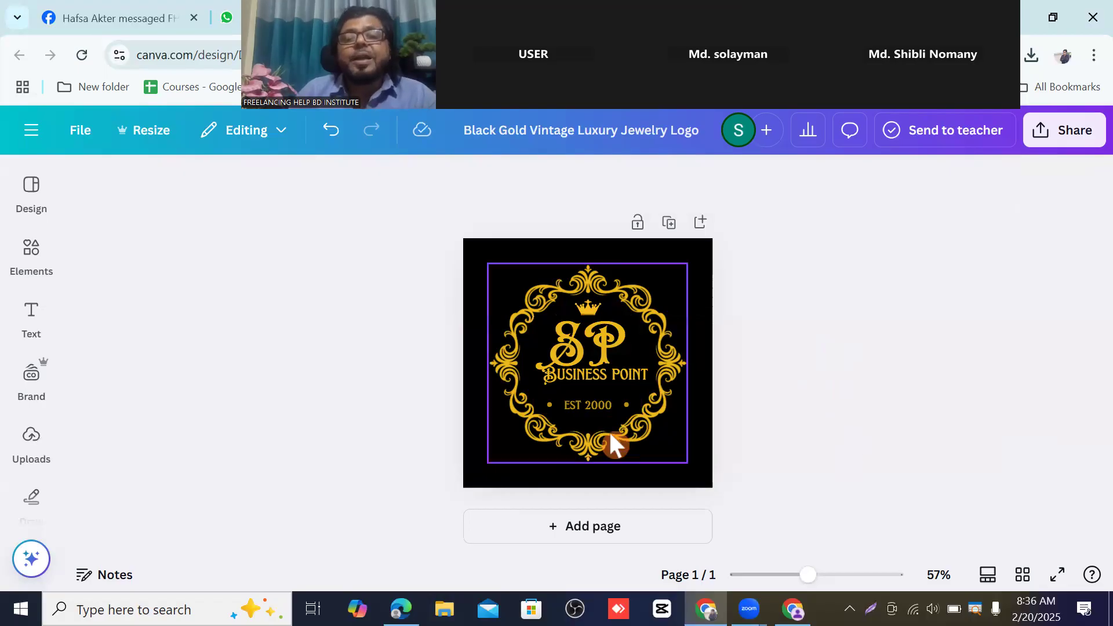
left_click(604, 403)
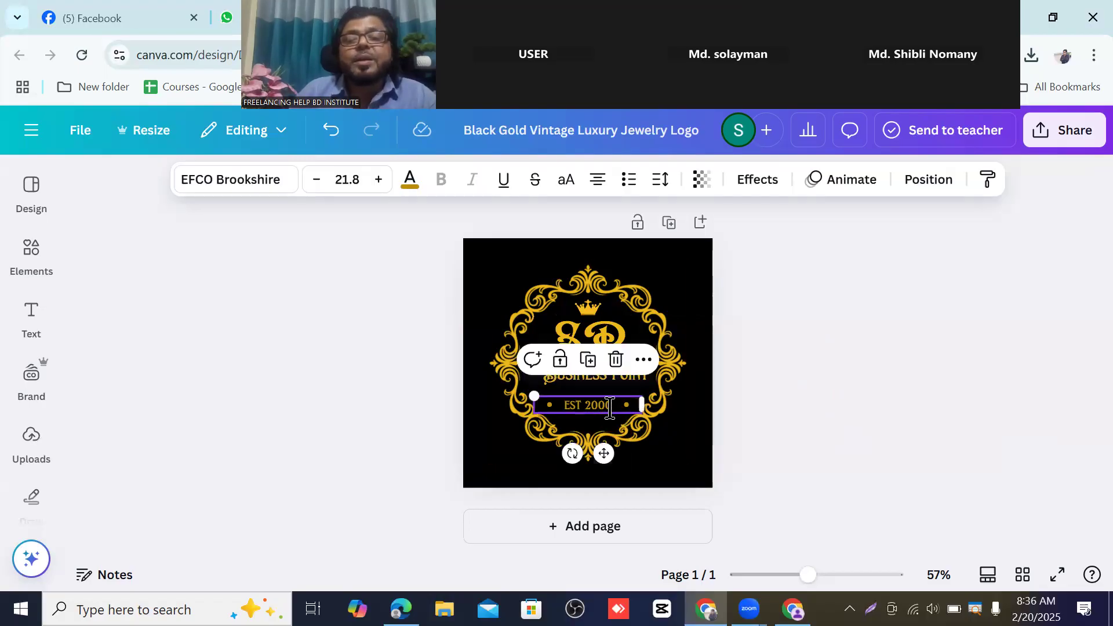
left_click(608, 404)
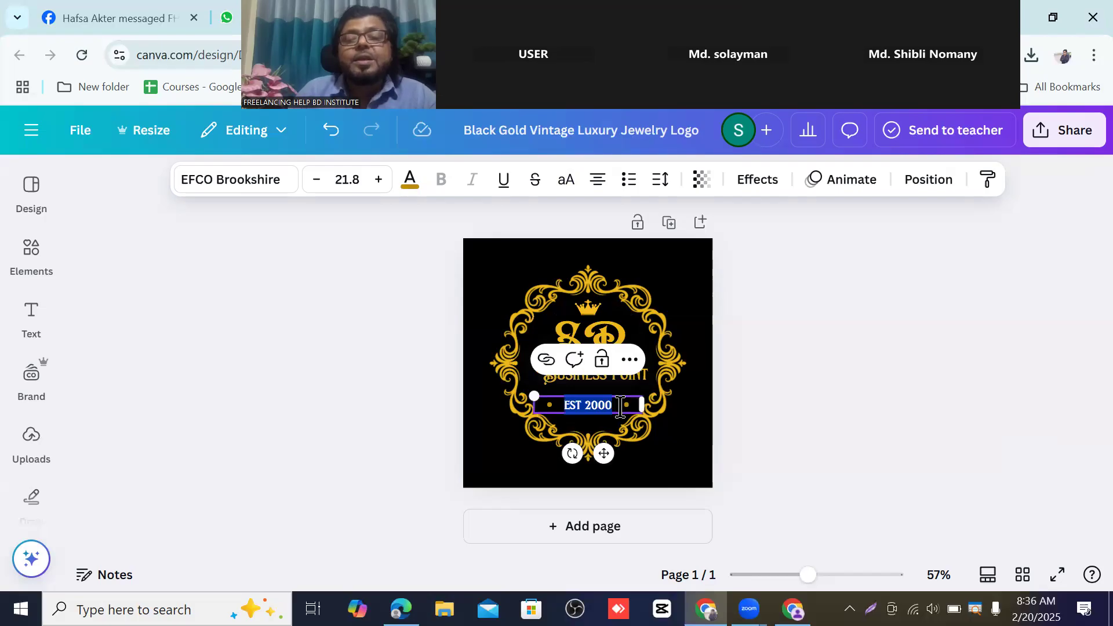
left_click(621, 406)
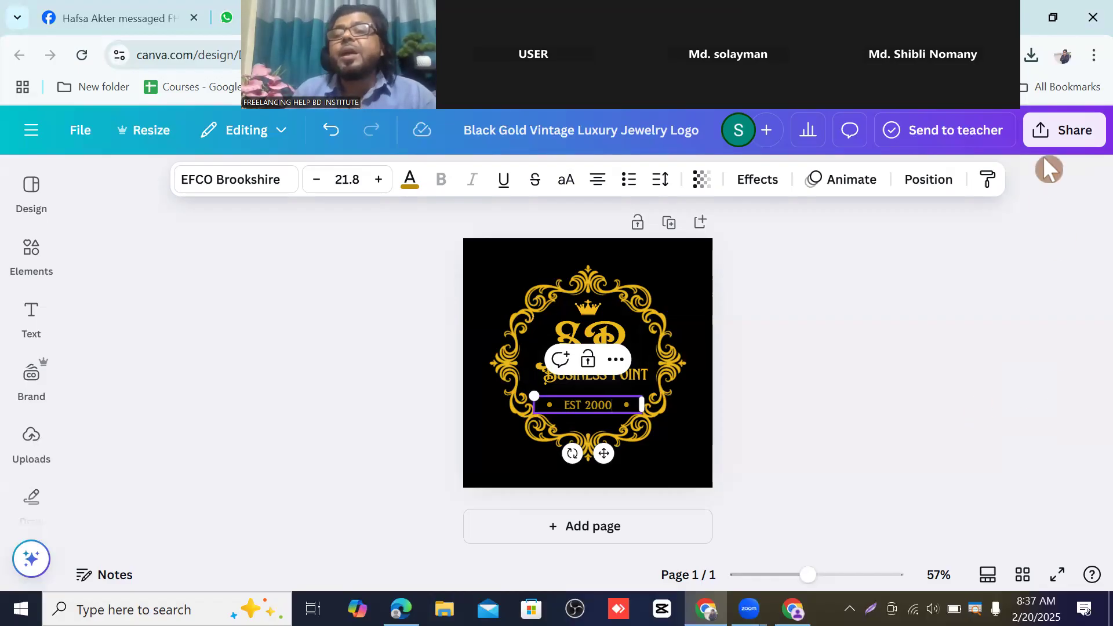
- Download the SP logo design as a PNG, then bring the Facebook window forward
left_click(1061, 134)
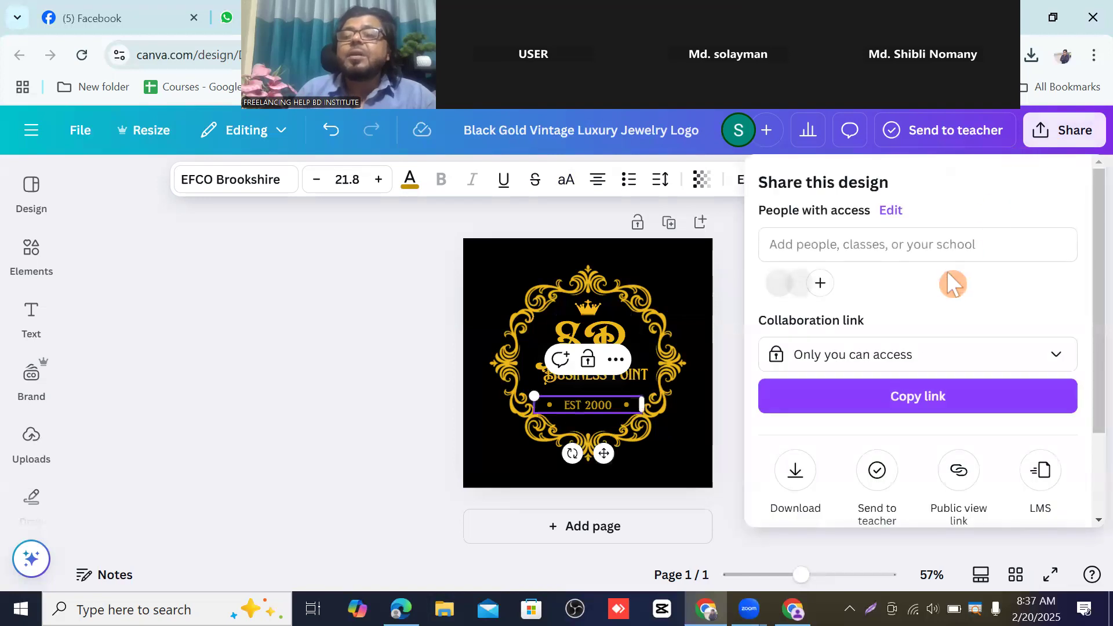
left_click(795, 473)
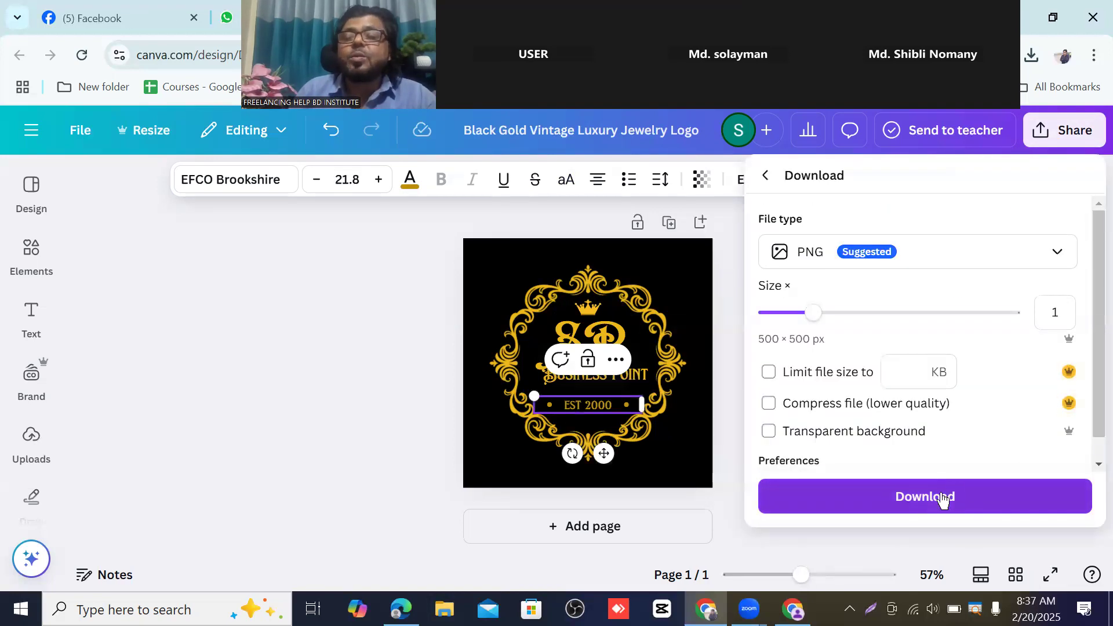
left_click(927, 498)
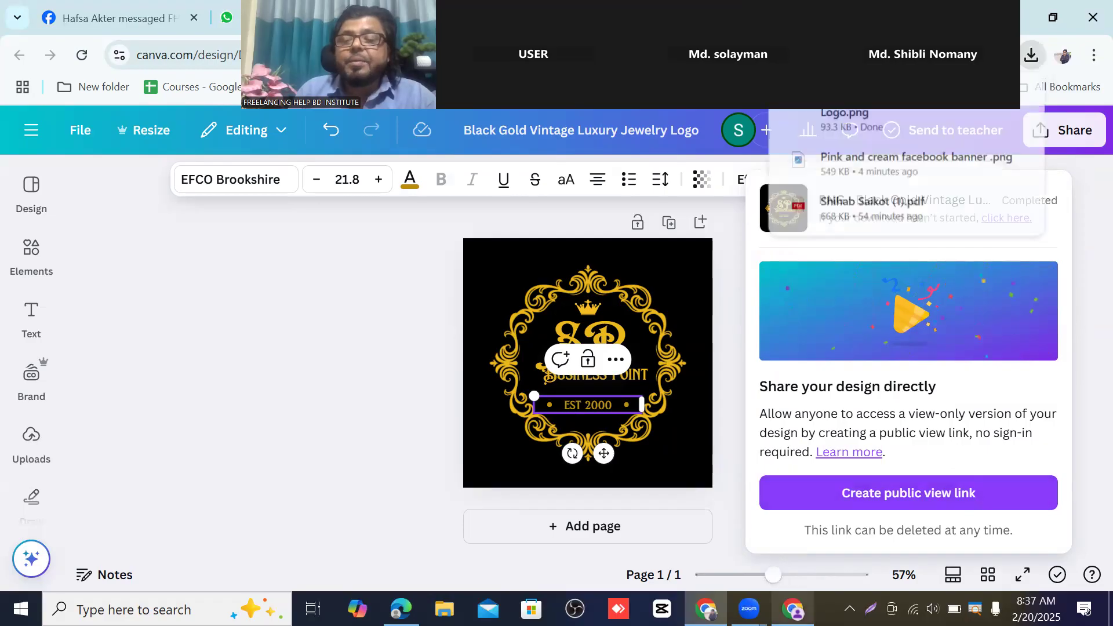
mouse_move(793, 607)
left_click(792, 536)
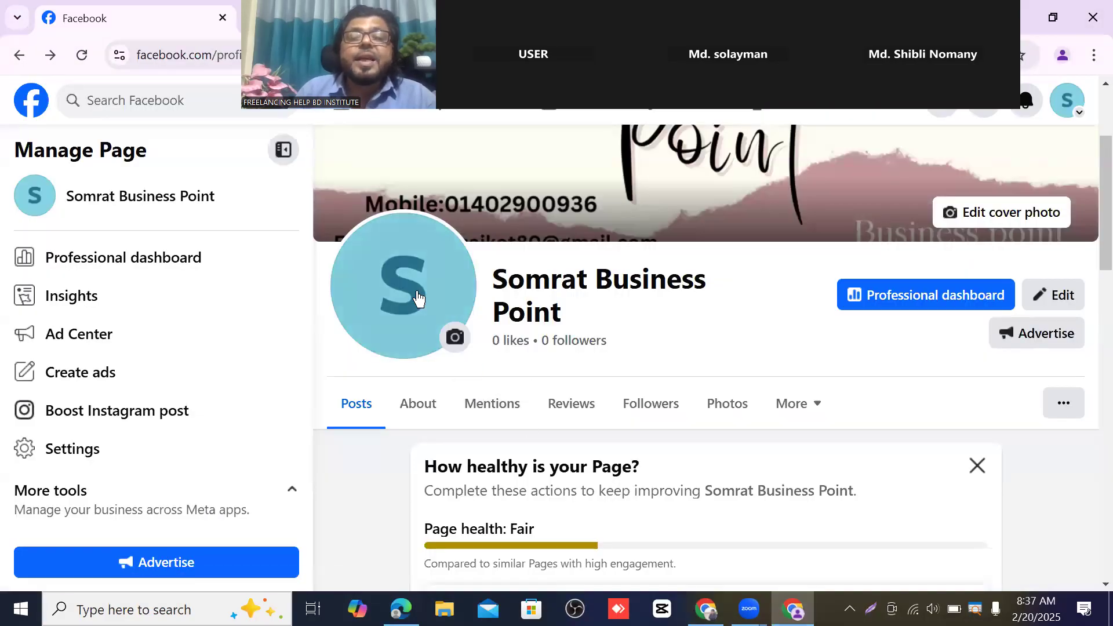
left_click(462, 338)
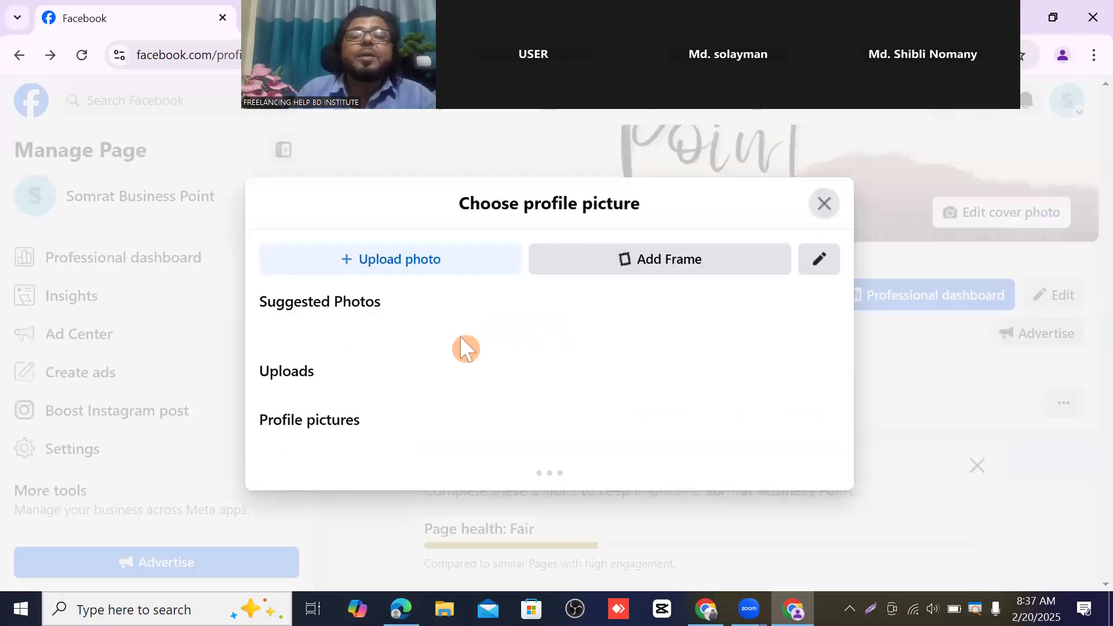
scroll(329, 342, "down", 2)
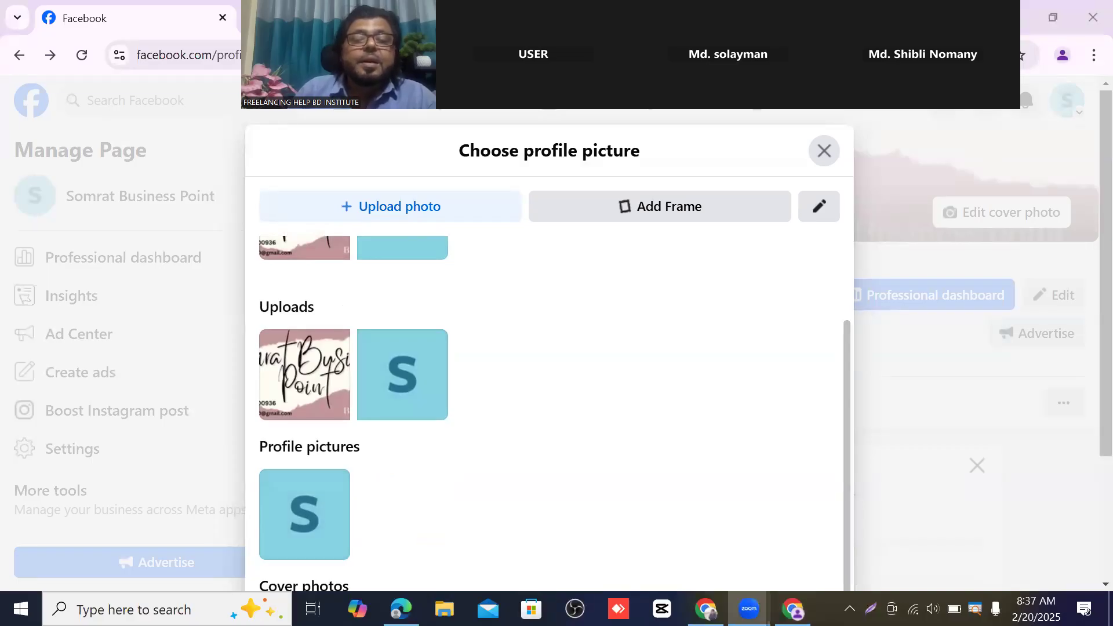
left_click(310, 516)
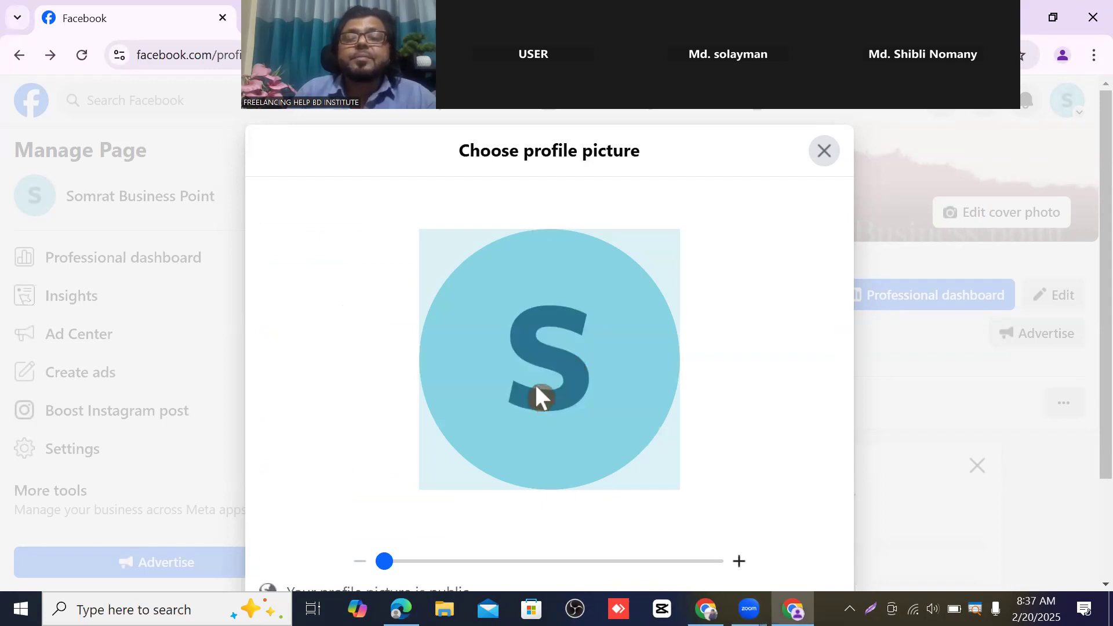
scroll(649, 426, "down", 2)
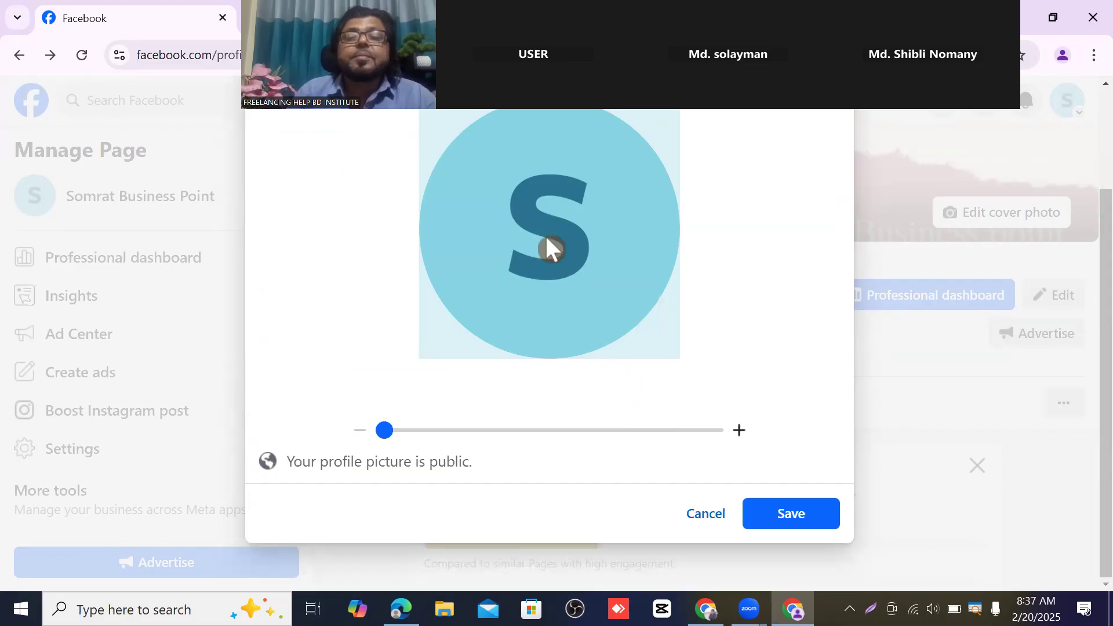
scroll(531, 274, "up", 2)
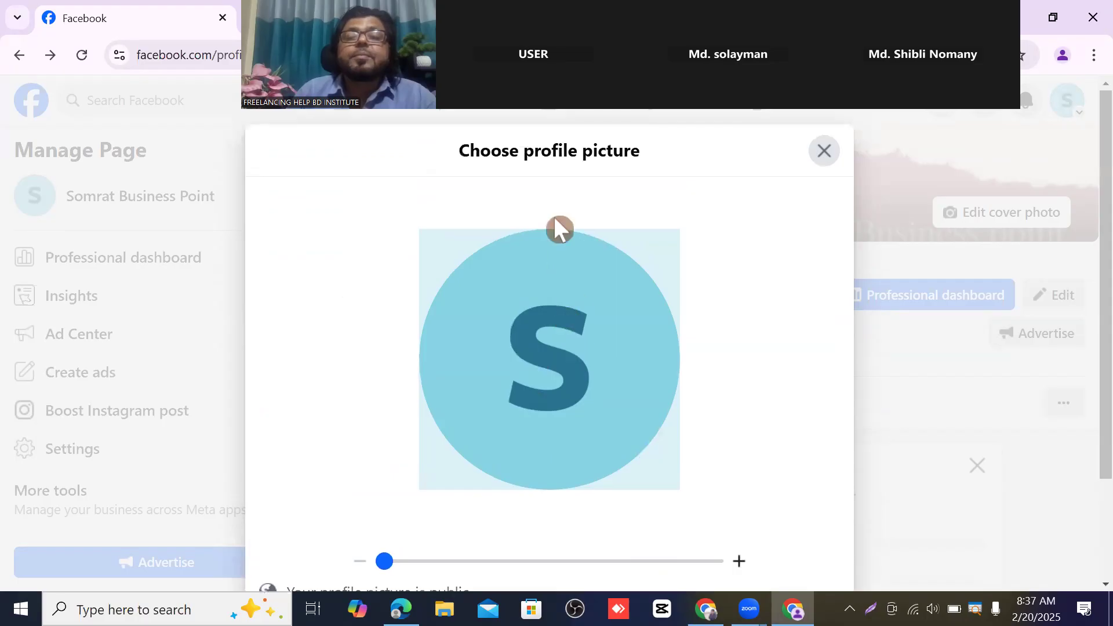
left_click(824, 152)
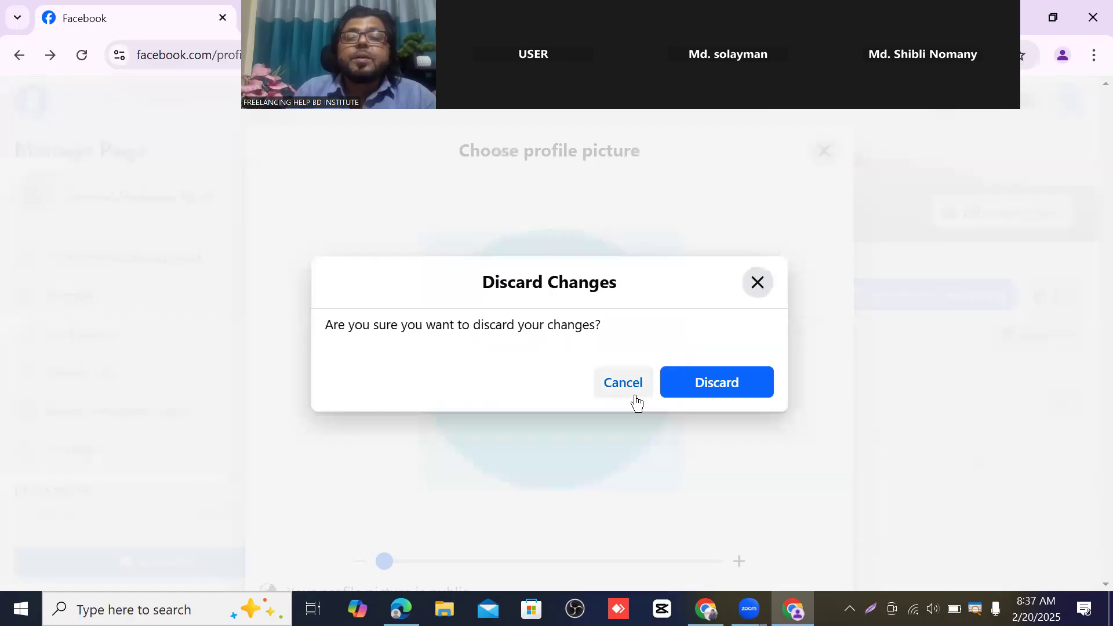
left_click(684, 385)
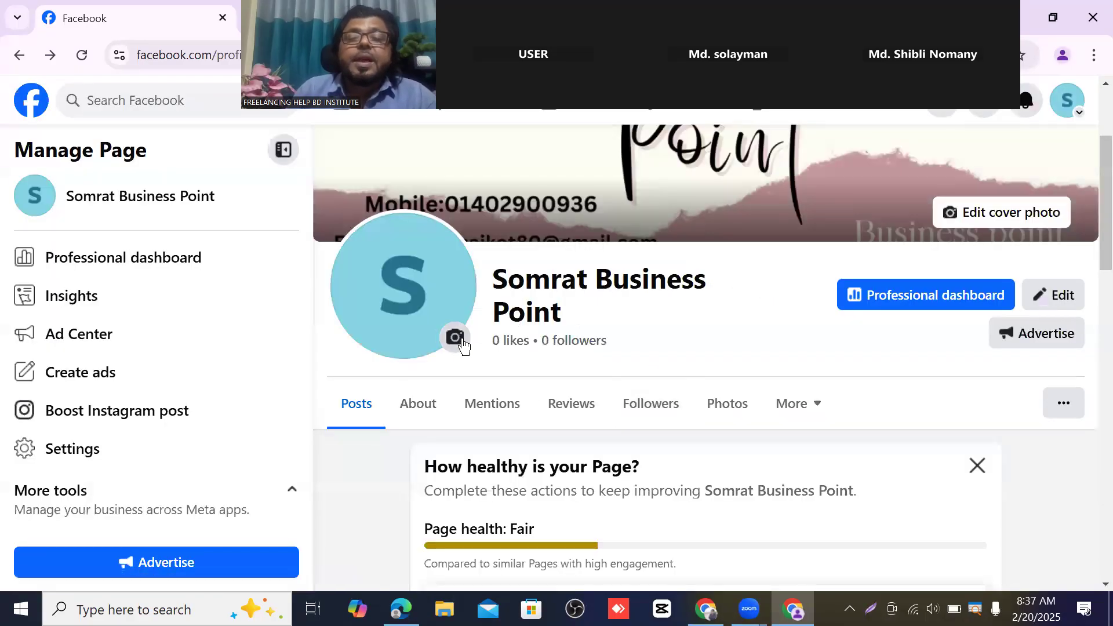
- Upload the Black Gold Vintage Luxury Jewelry Logo file as the new profile picture and review the crop preview
left_click(462, 345)
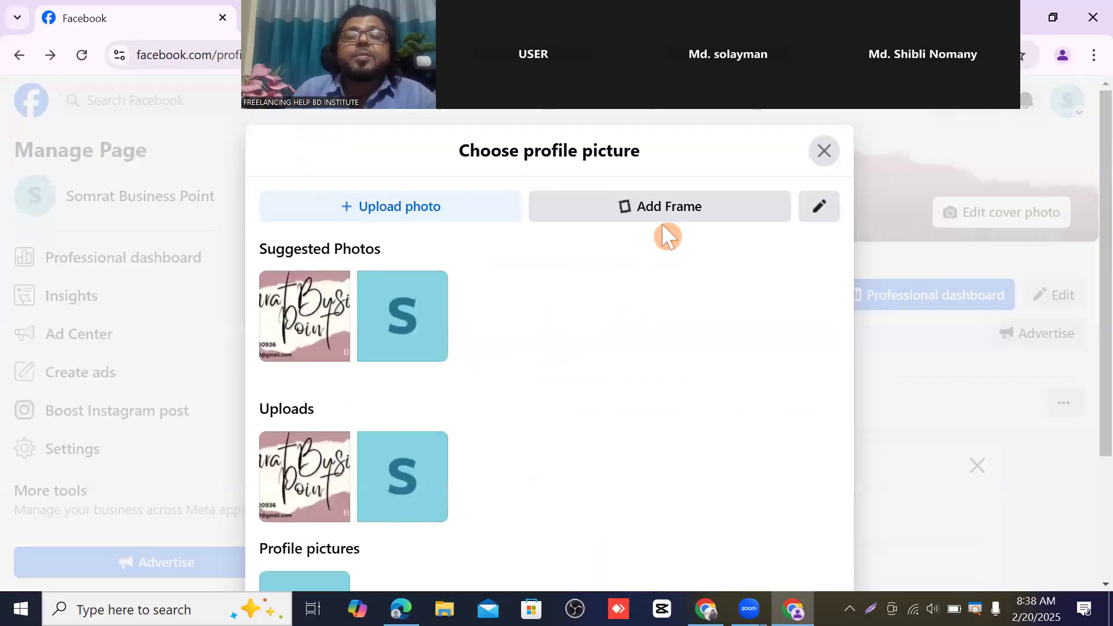
left_click(399, 211)
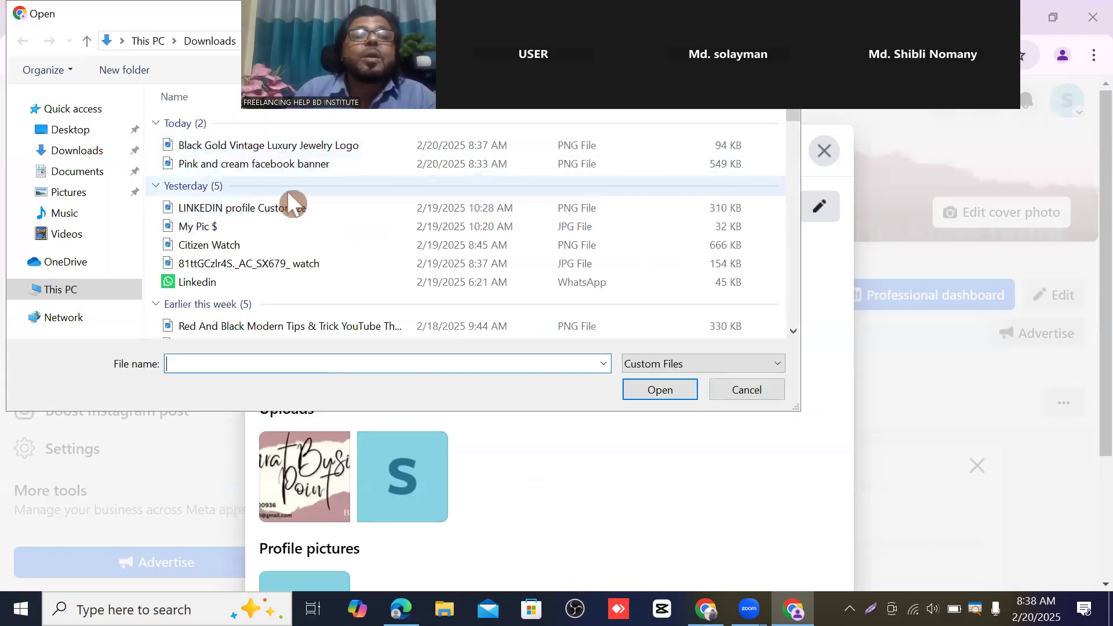
left_click(307, 148)
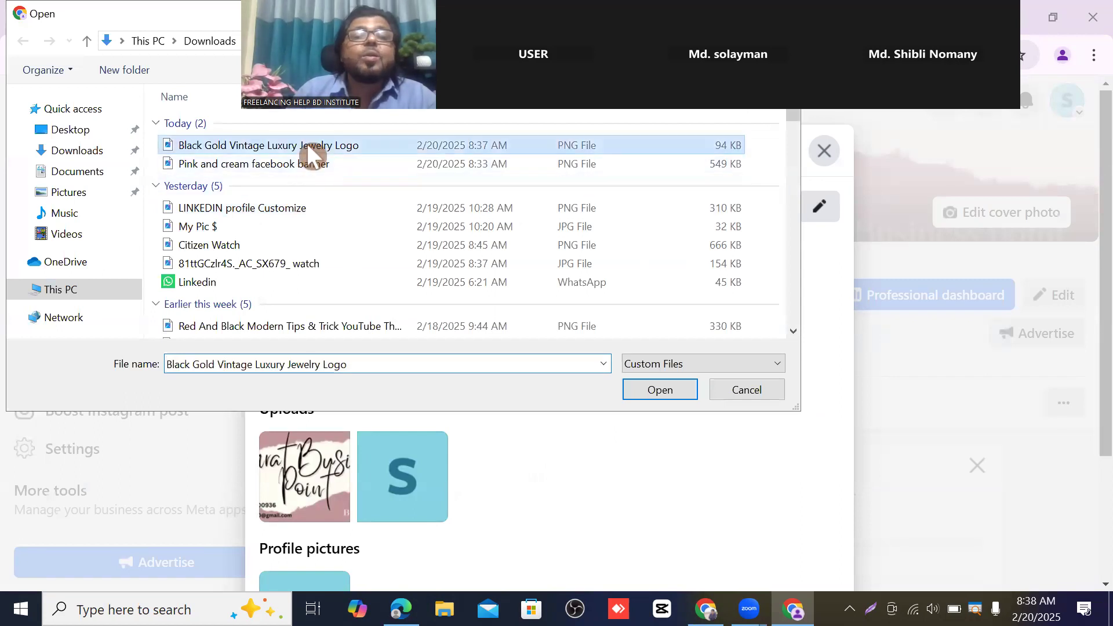
left_click(658, 390)
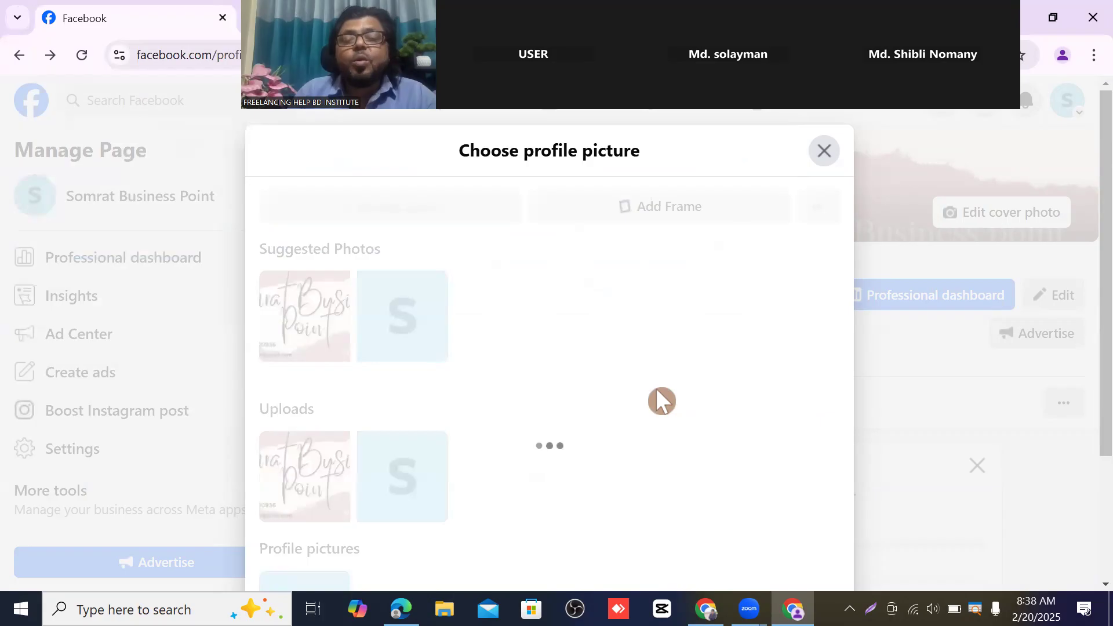
scroll(768, 410, "down", 3)
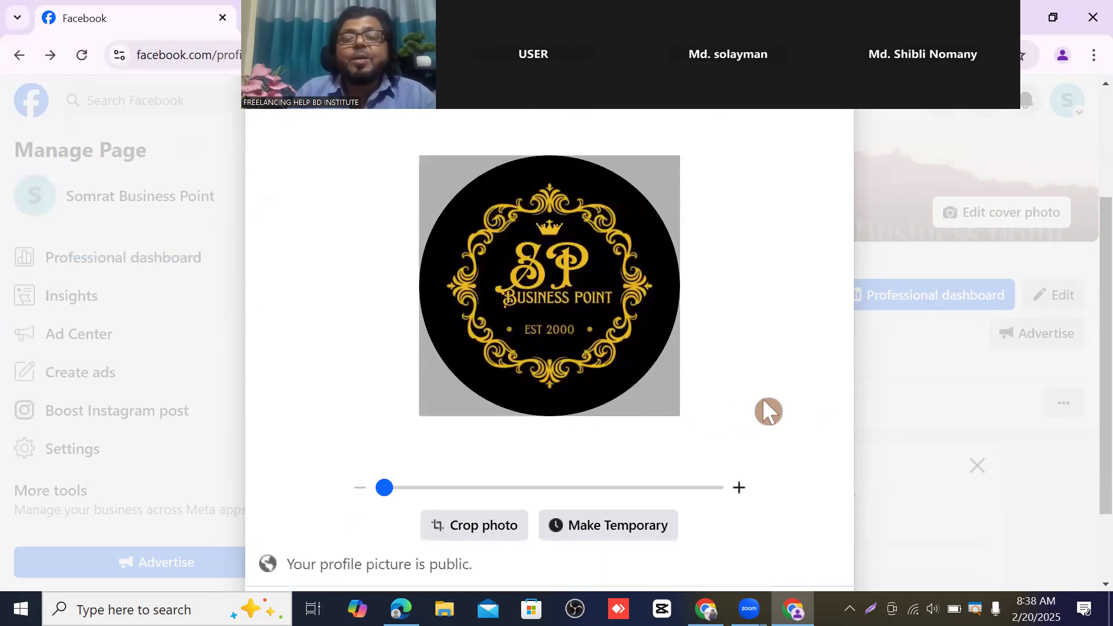
scroll(731, 388, "up", 2)
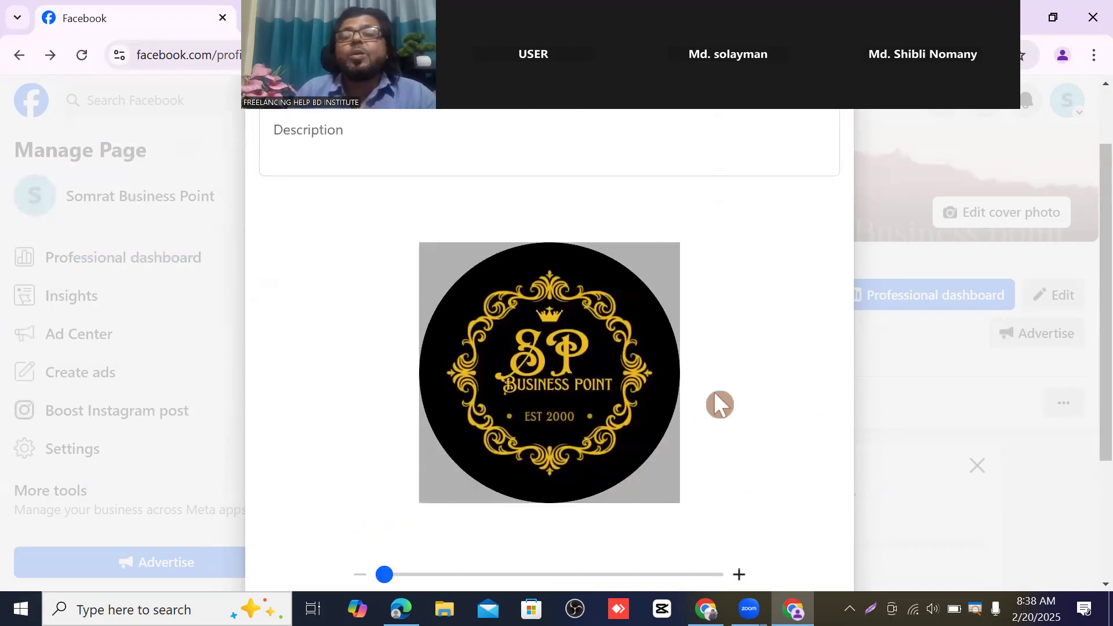
scroll(739, 400, "down", 3)
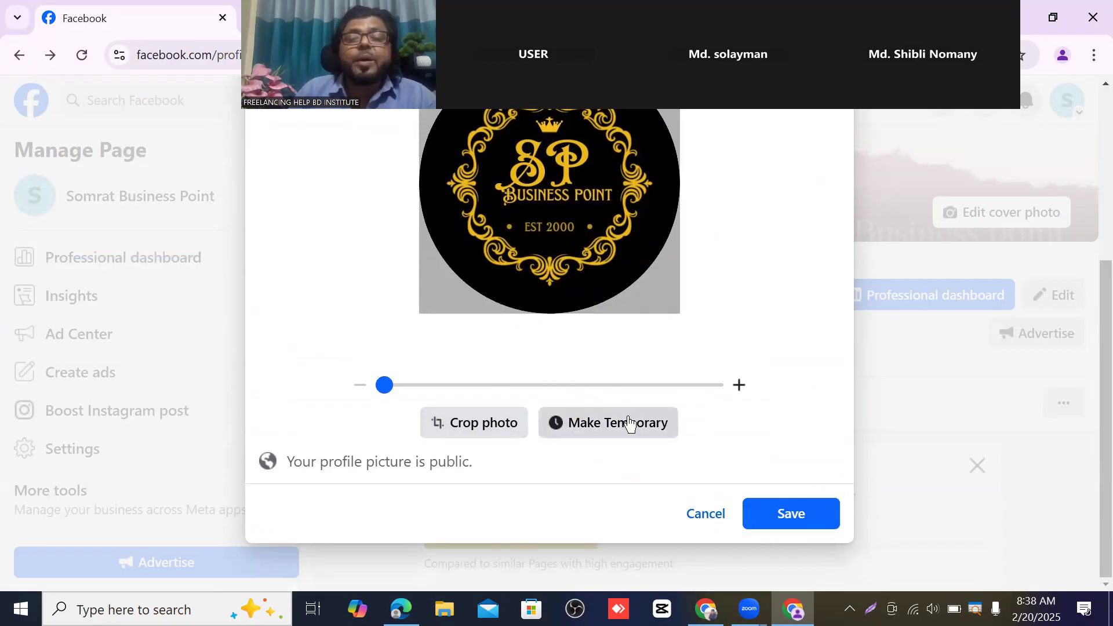
scroll(554, 371, "up", 3)
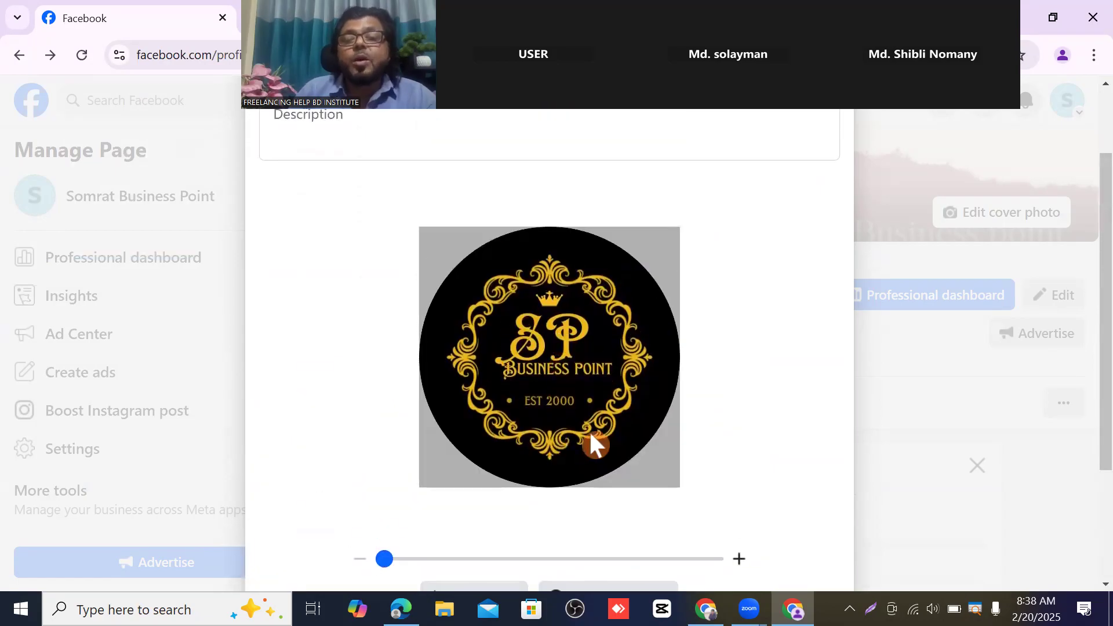
scroll(589, 406, "down", 3)
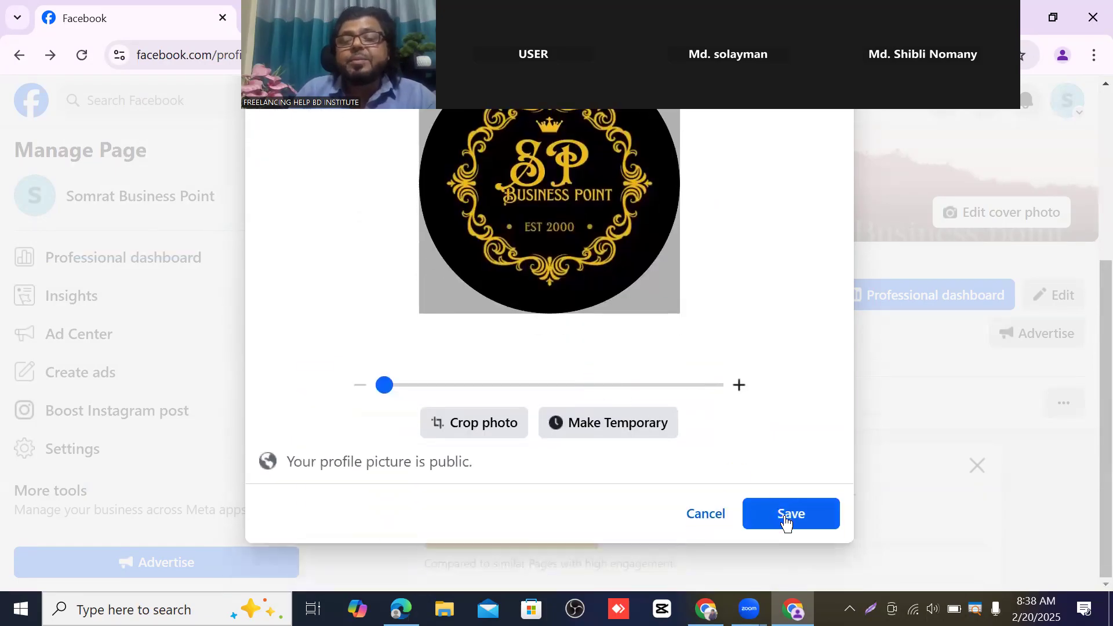
- Save the SP logo as the profile picture, check the page header, and return to Canva
left_click(789, 516)
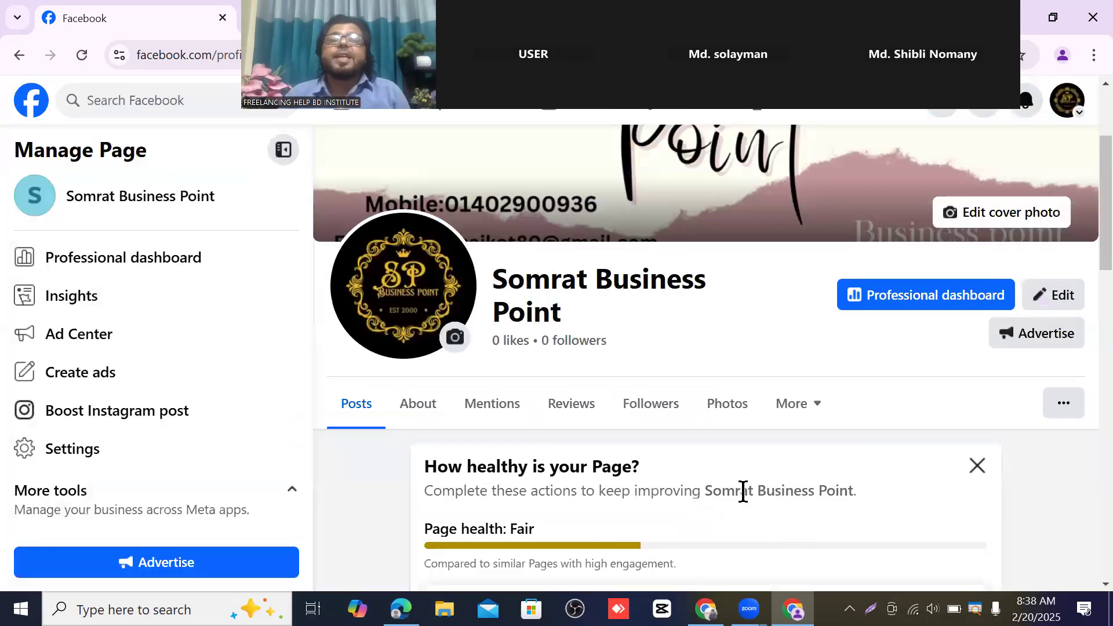
scroll(676, 549, "up", 3)
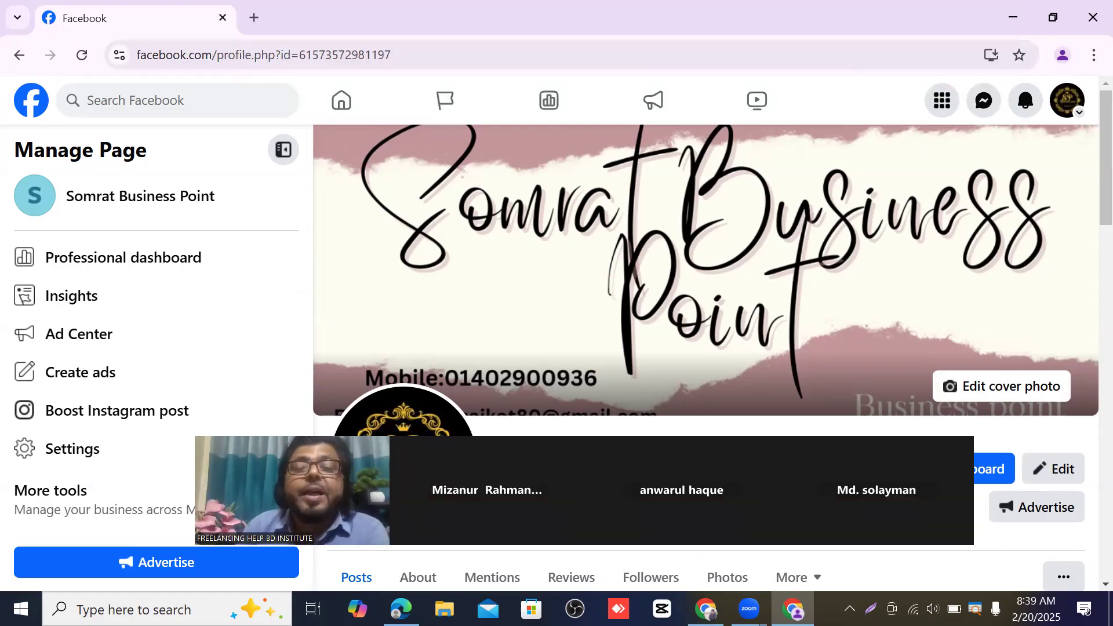
left_click_drag(546, 519, 575, 118)
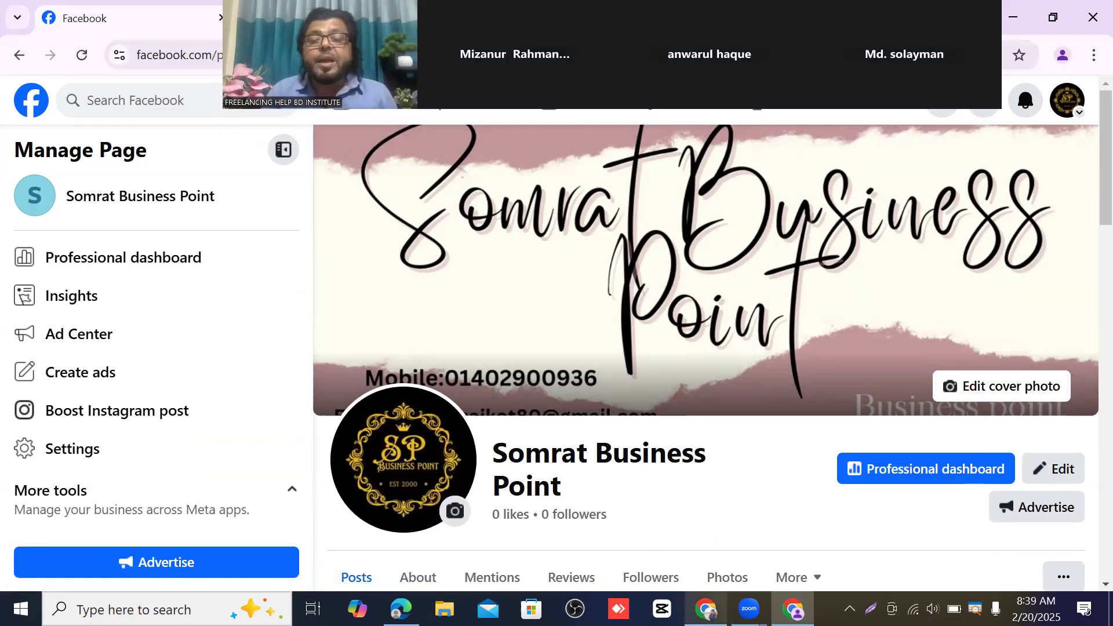
left_click(706, 609)
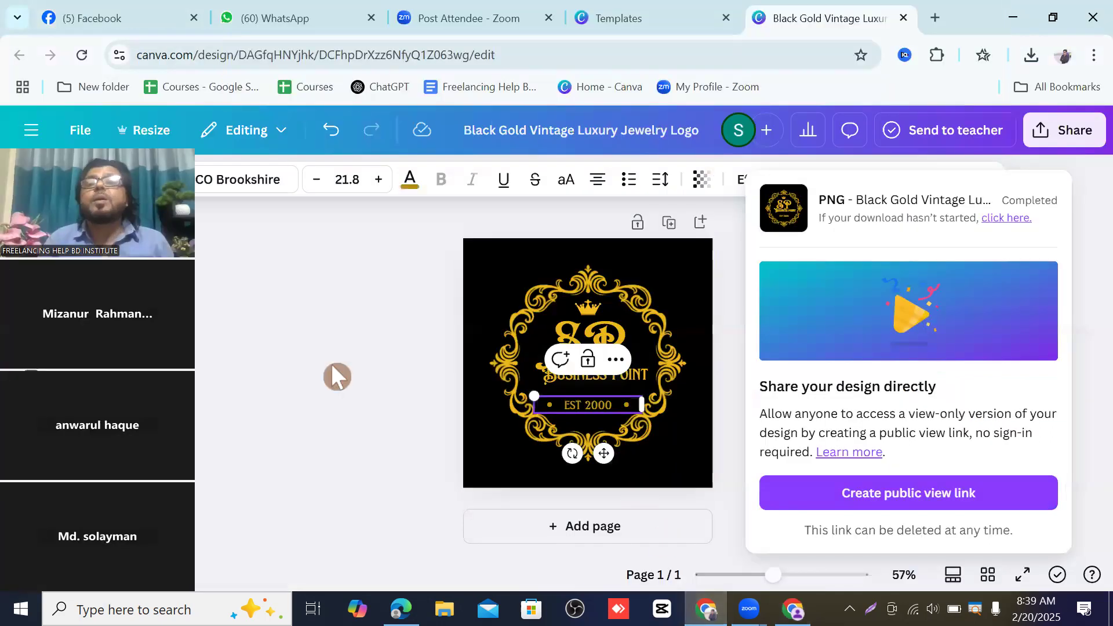
- Open a new Chrome tab next to the Black Gold Vintage design tab
left_click(940, 16)
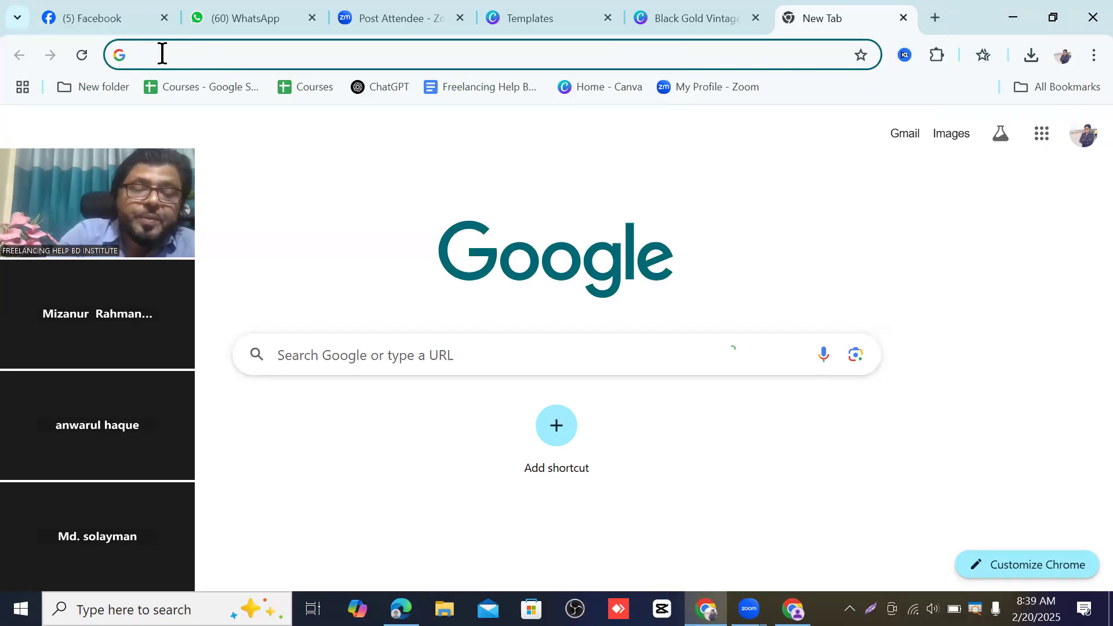
- Search Google for 'Page banner' and scroll through the results and banner images
type("P")
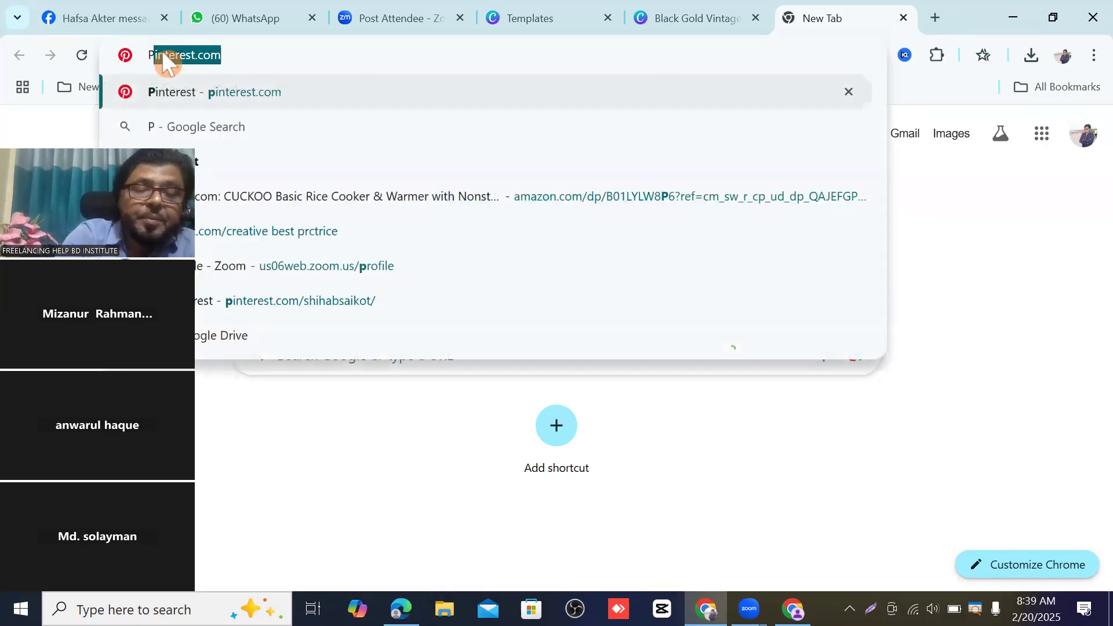
type("age")
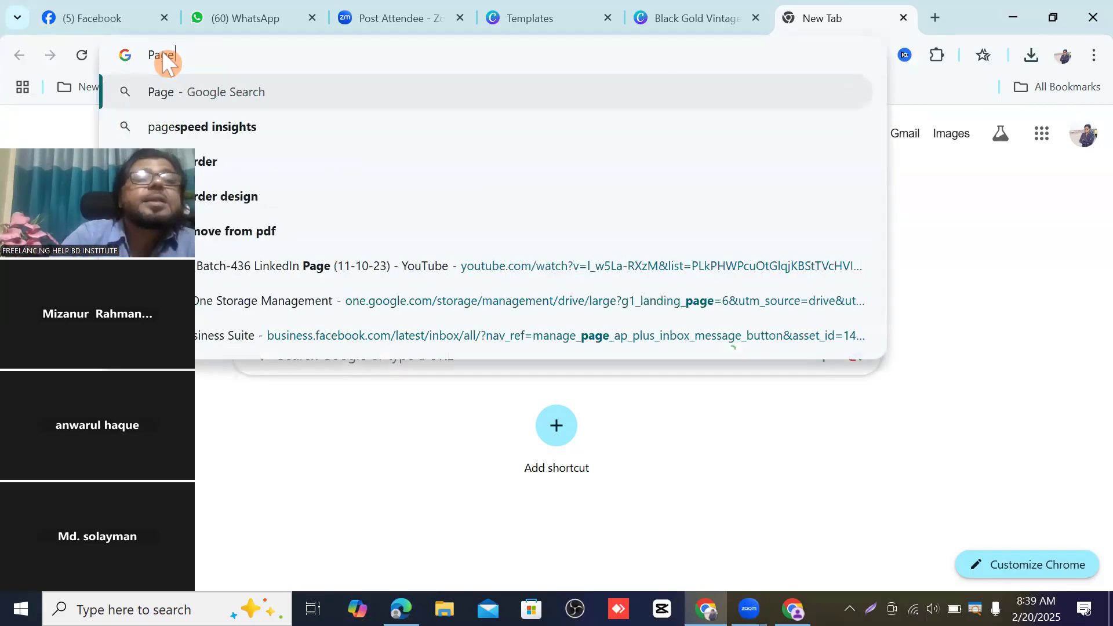
type(" b")
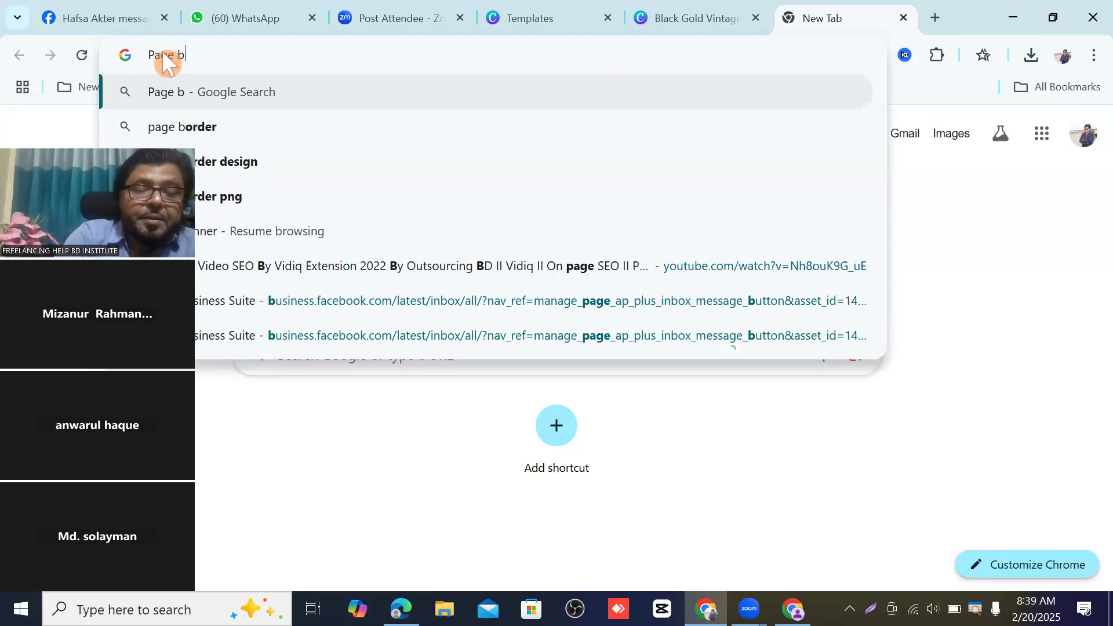
type("anner")
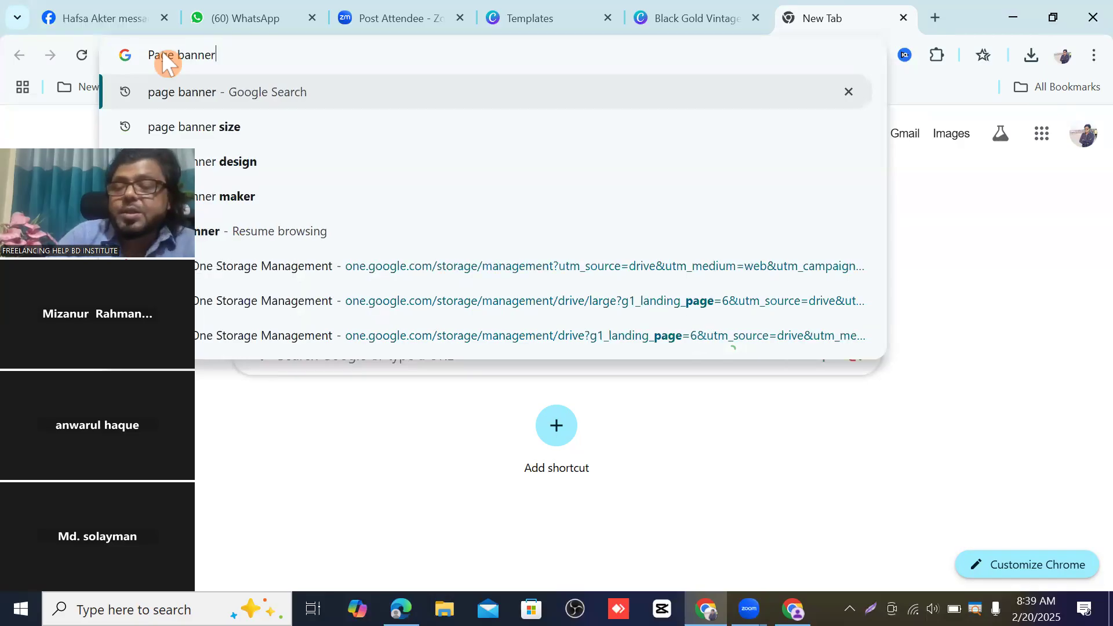
key("Return")
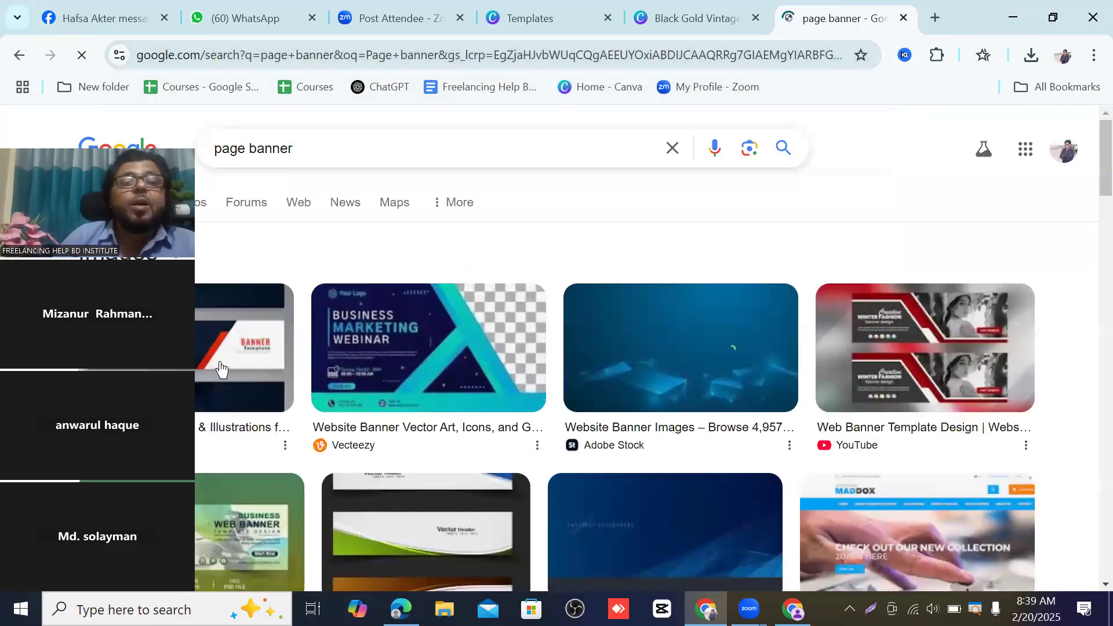
scroll(561, 355, "down", 3)
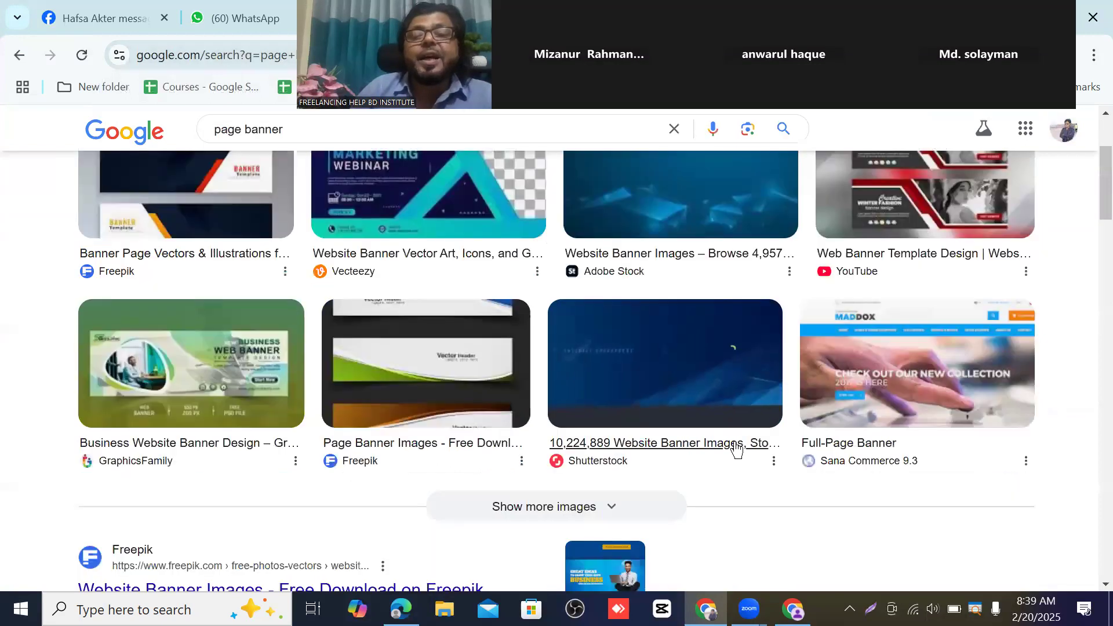
scroll(517, 313, "up", 3)
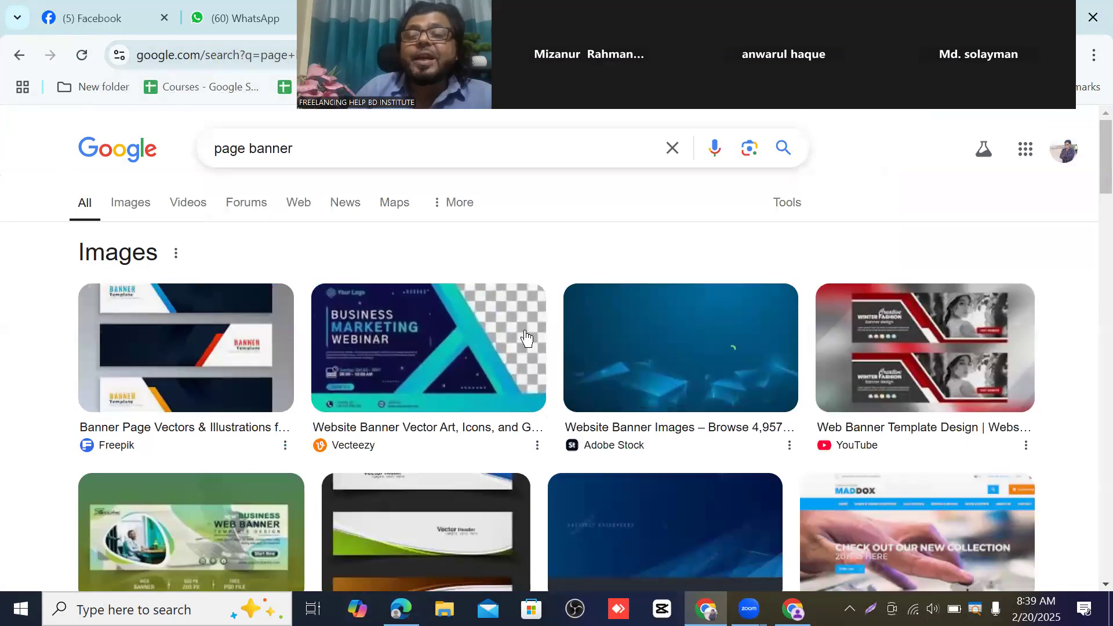
scroll(611, 326, "down", 3)
scroll(386, 323, "down", 4)
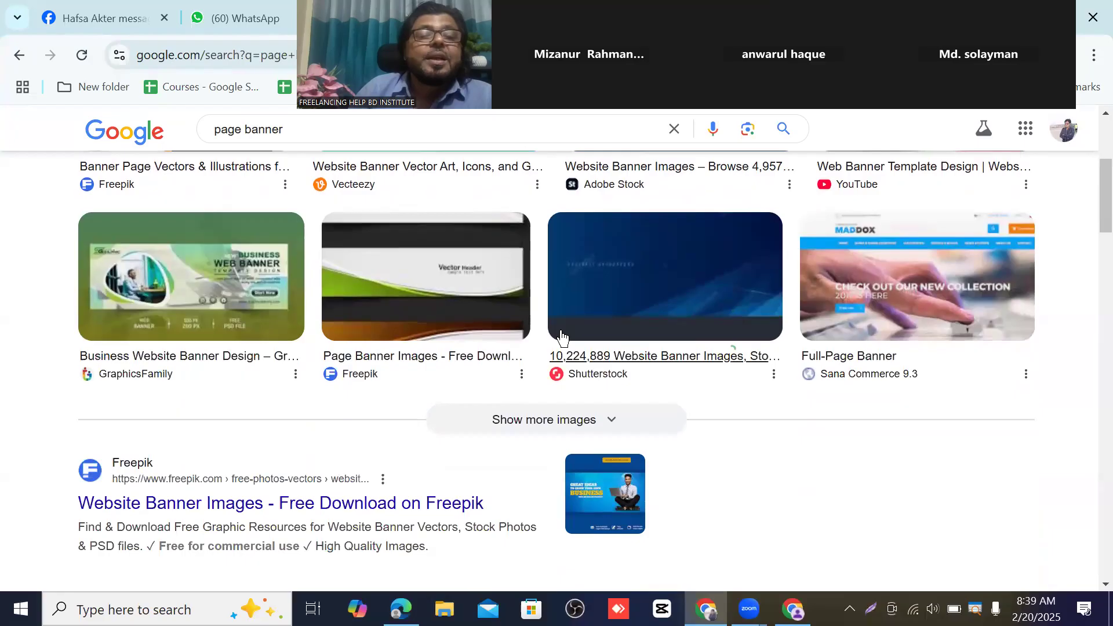
scroll(562, 345, "down", 3)
scroll(581, 313, "up", 10)
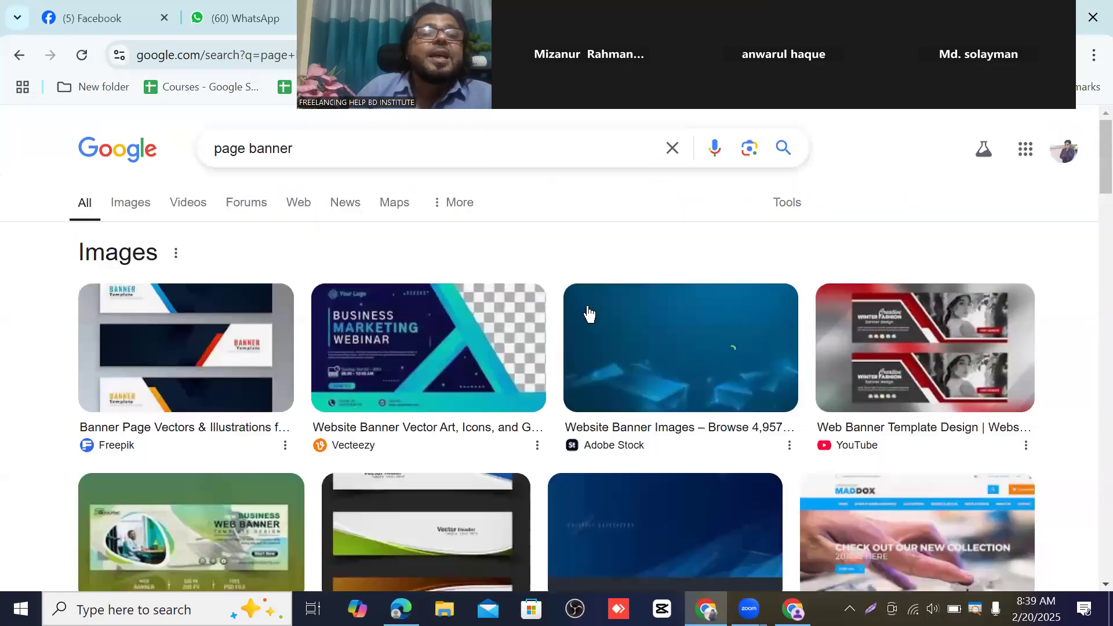
- Switch to image results for 'page banner' and browse the grid
left_click(137, 213)
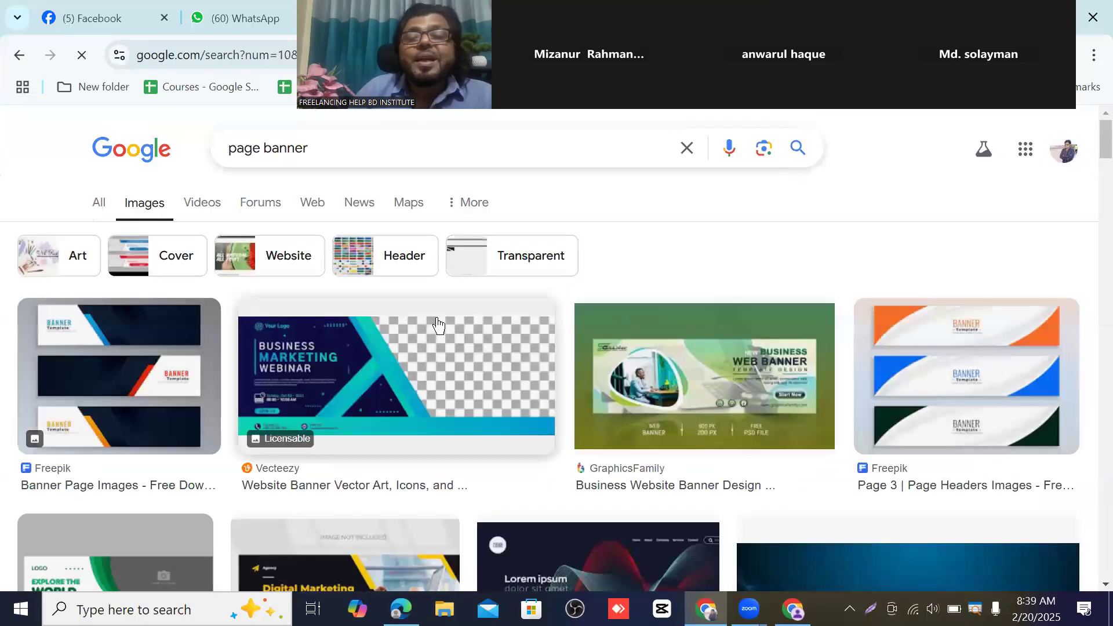
scroll(727, 356, "down", 7)
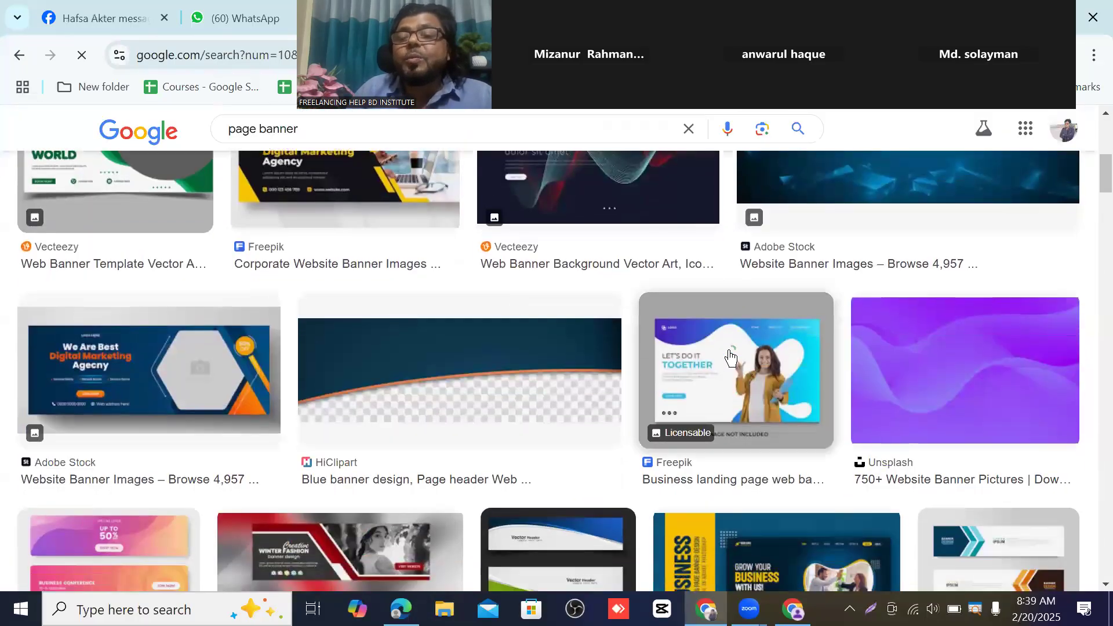
scroll(539, 376, "up", 5)
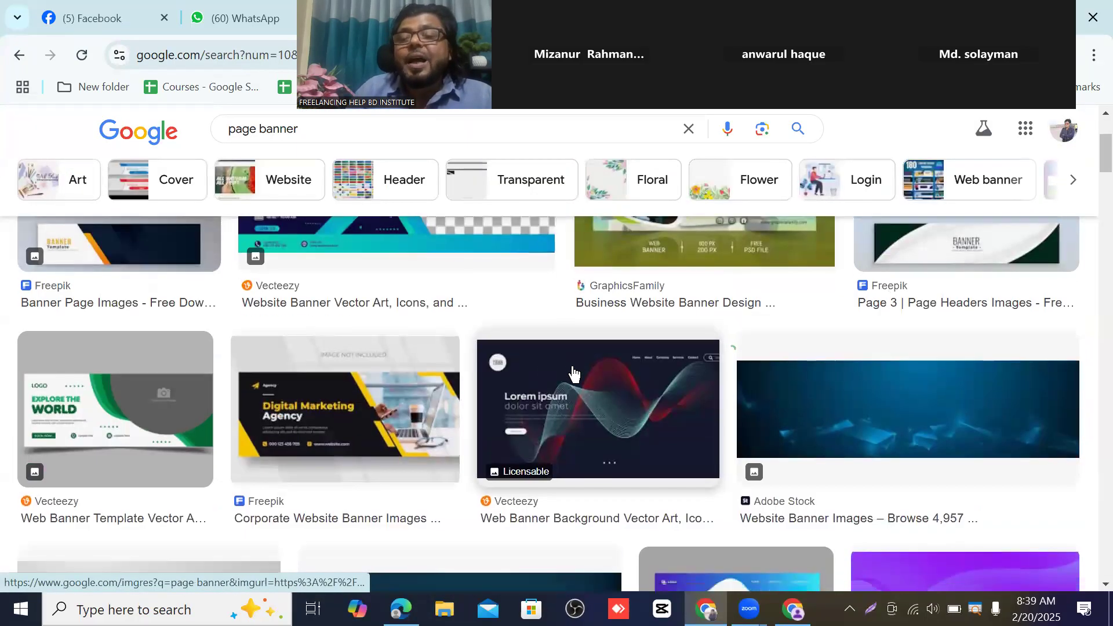
scroll(574, 374, "down", 5)
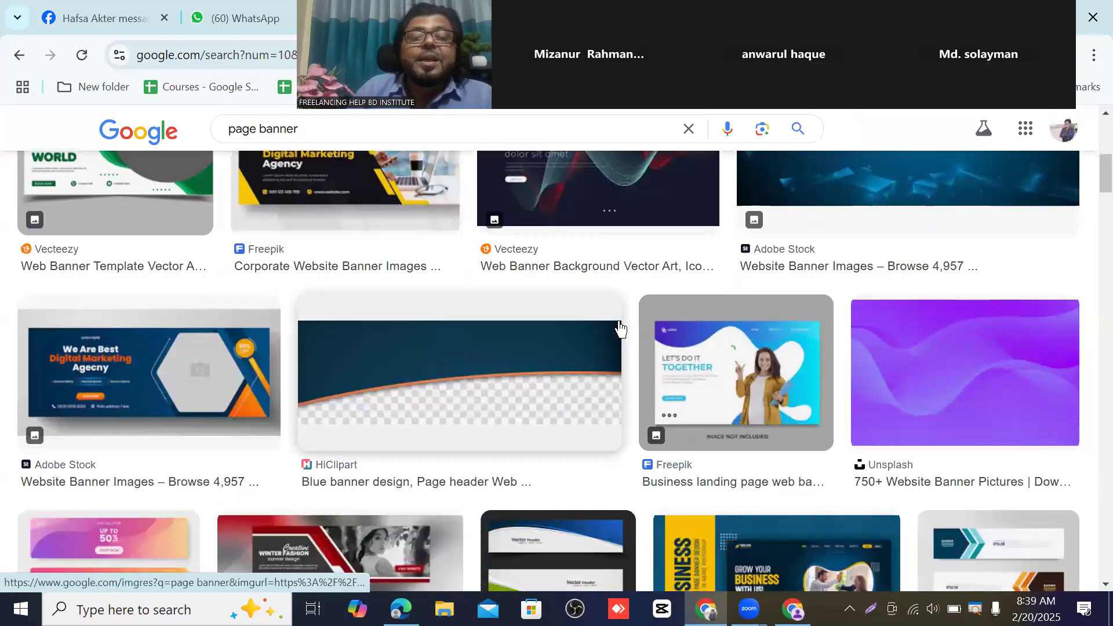
scroll(620, 329, "down", 3)
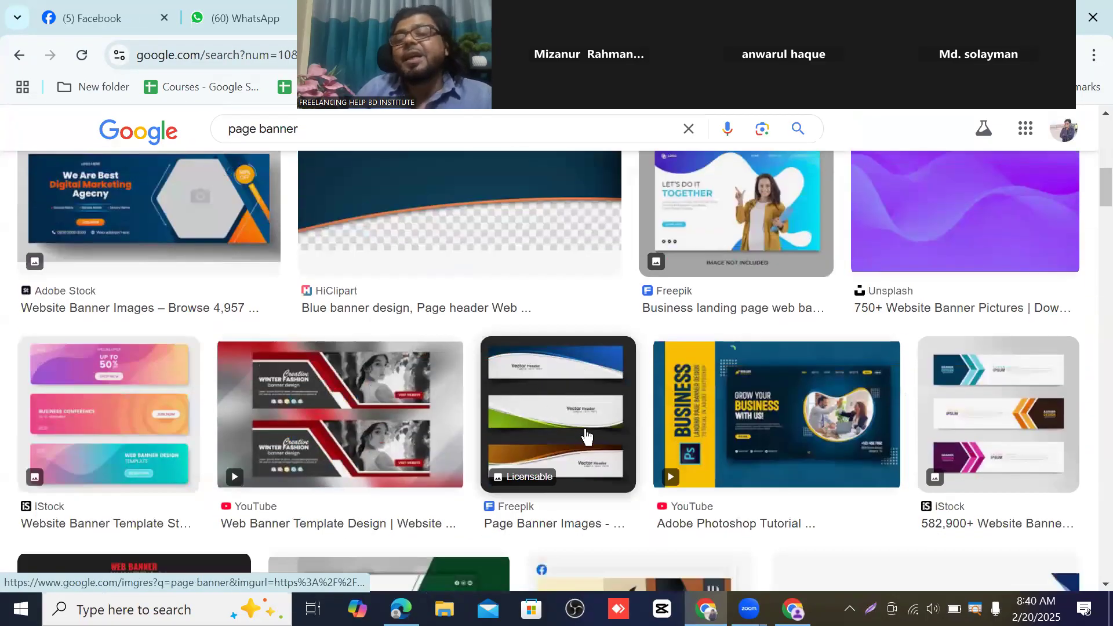
scroll(585, 435, "up", 3)
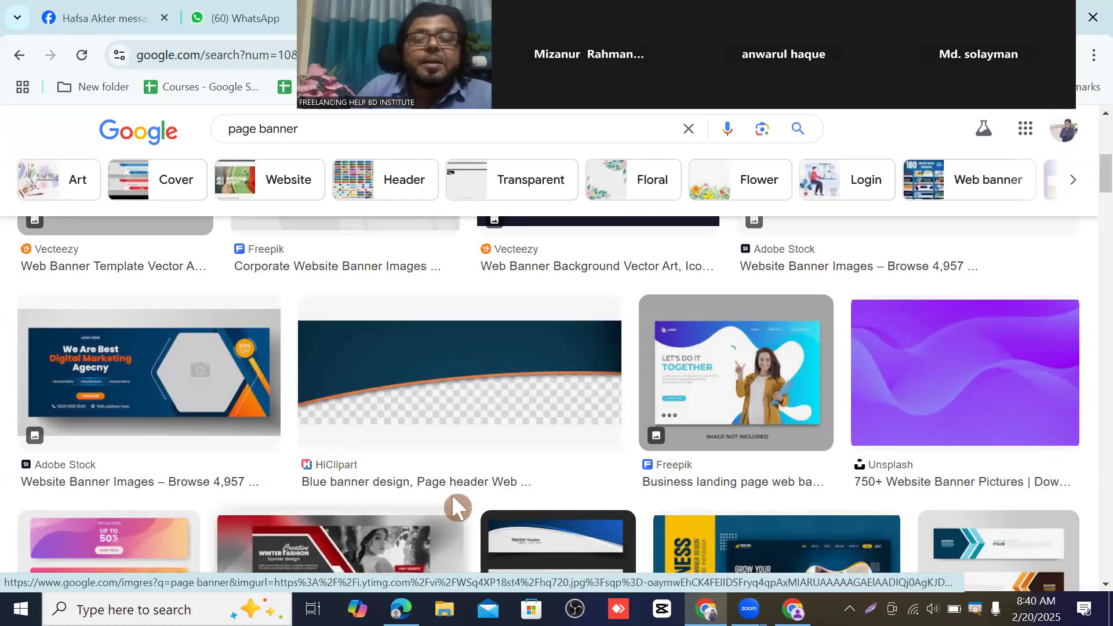
scroll(452, 496, "down", 3)
scroll(461, 481, "up", 3)
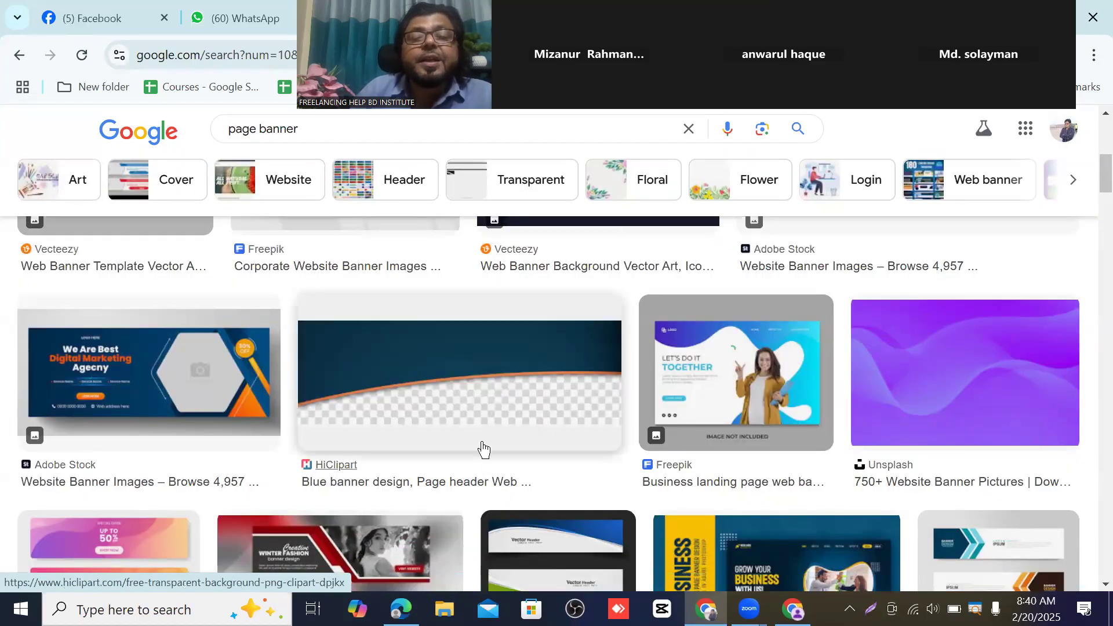
- Preview the blue banner design image in the enlarged panel
left_click(486, 398)
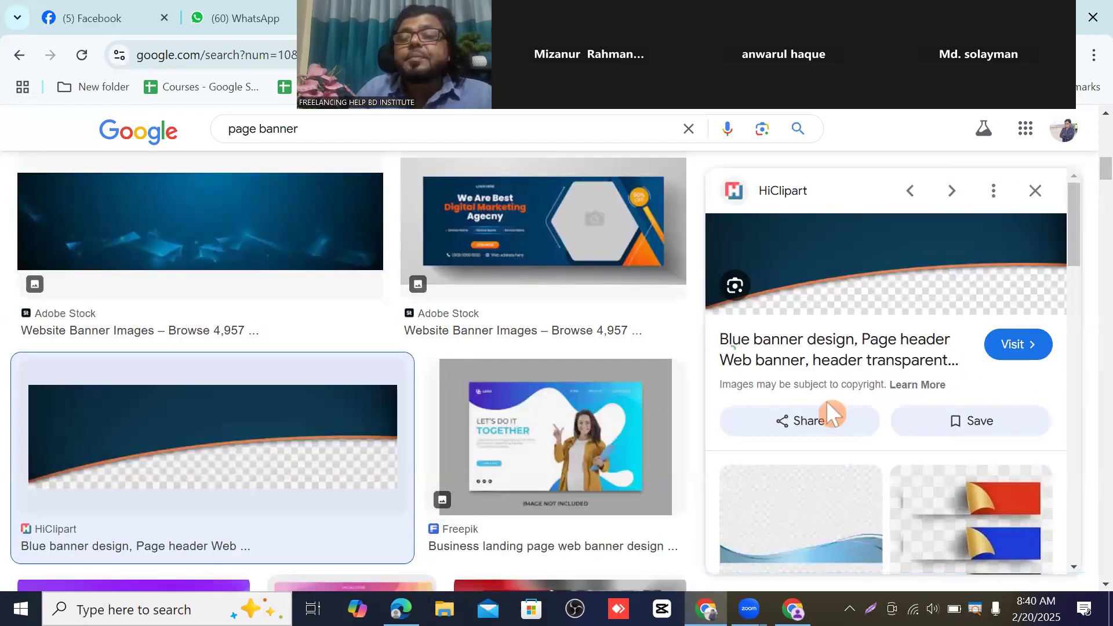
scroll(939, 348, "down", 2)
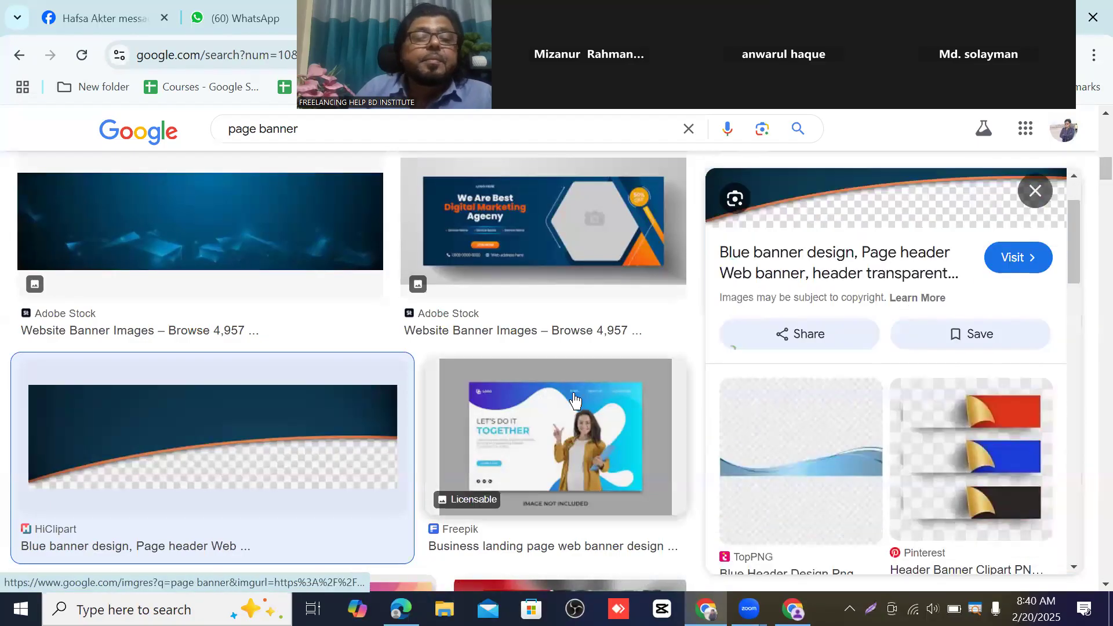
scroll(367, 415, "down", 2)
scroll(370, 400, "down", 1)
scroll(294, 349, "up", 3)
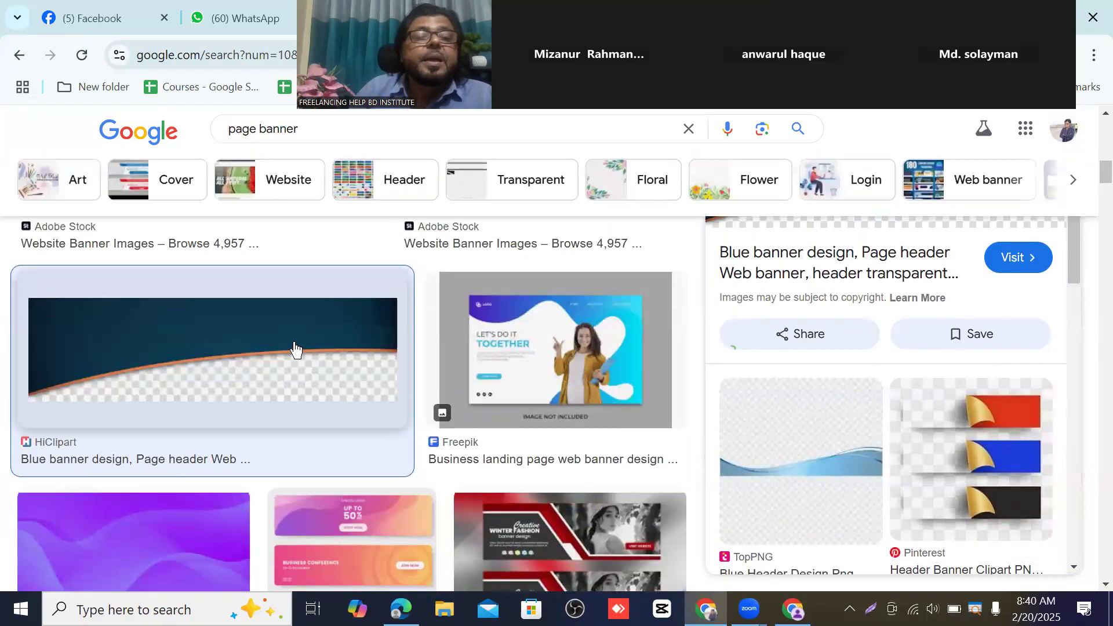
scroll(308, 346, "up", 11)
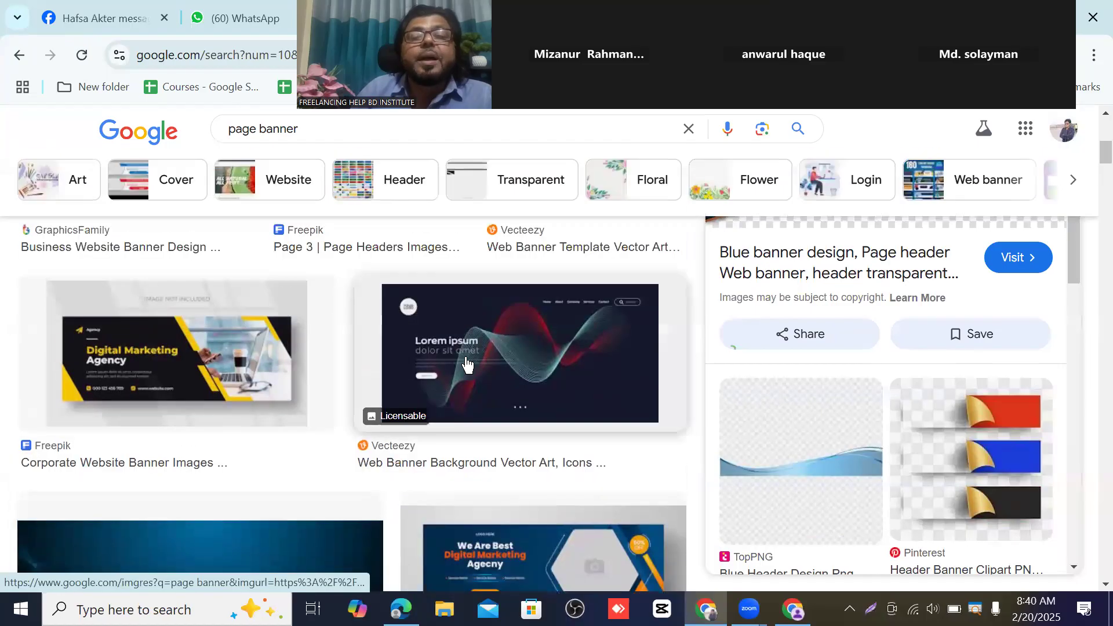
scroll(504, 367, "up", 3)
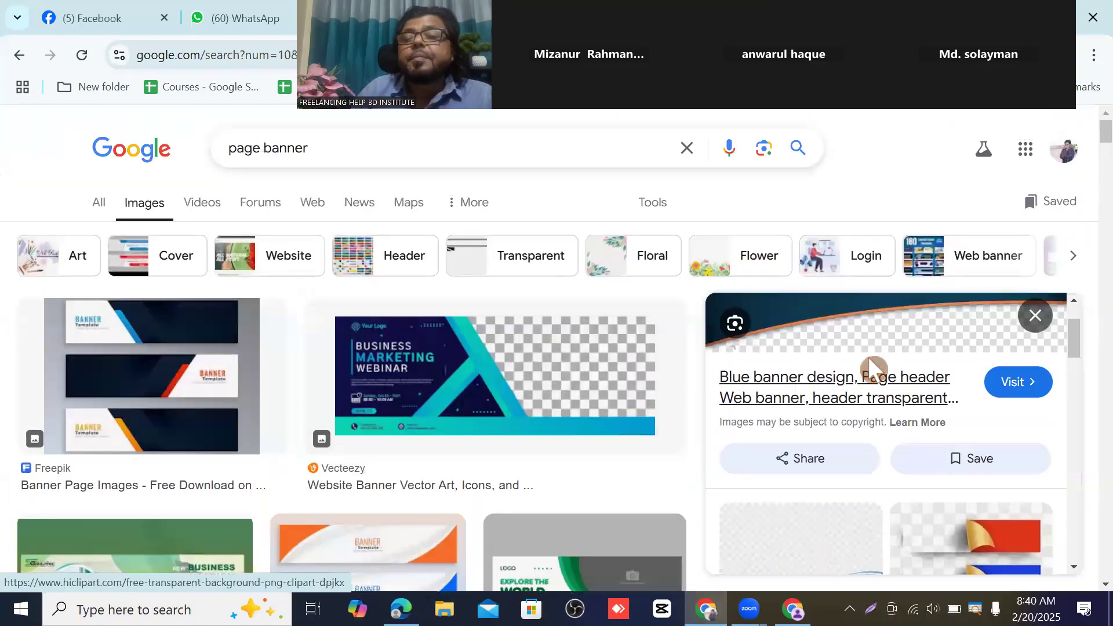
- Close the enlarged preview and scroll through the full banner image grid
left_click(1035, 316)
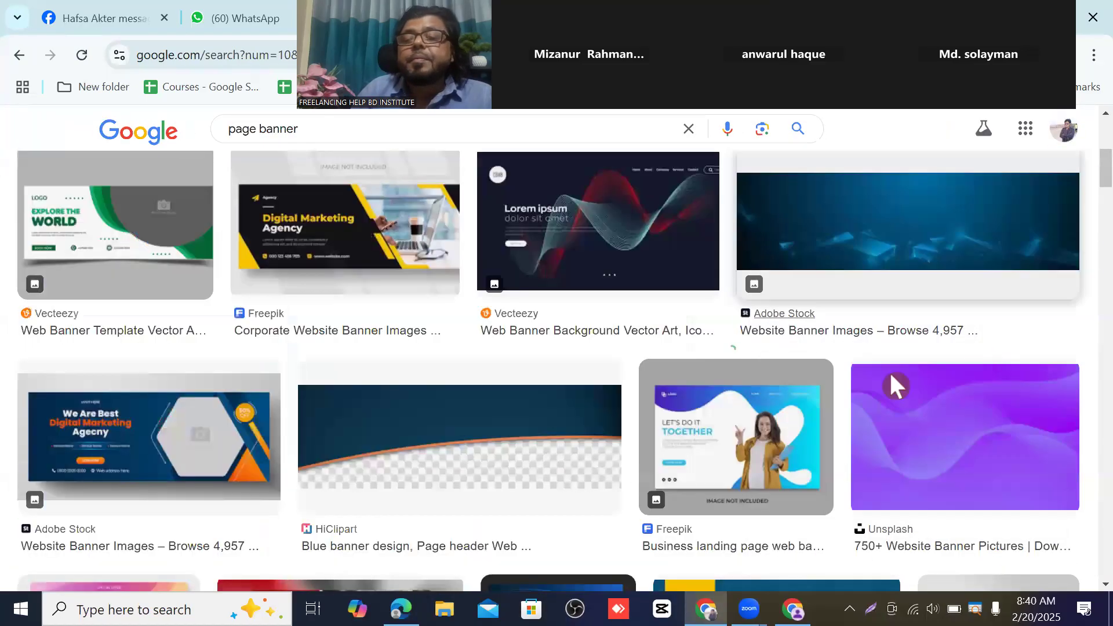
scroll(474, 416, "down", 2)
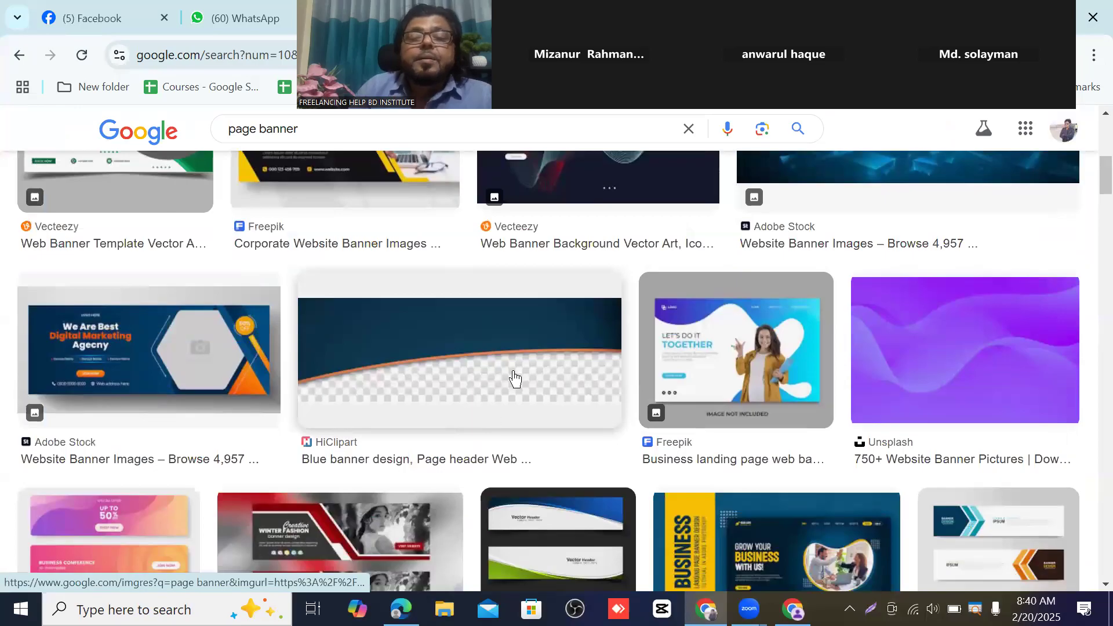
scroll(515, 378, "down", 3)
scroll(526, 373, "up", 1)
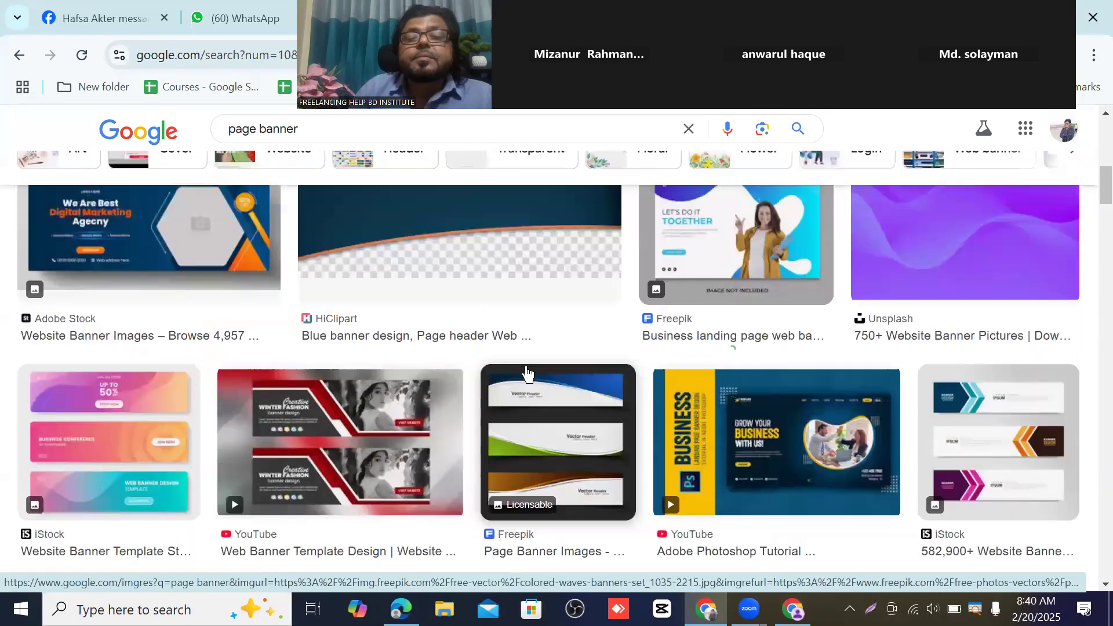
- Save the purple Unsplash banner image to Downloads as 'Page Banner'
scroll(843, 325, "up", 1)
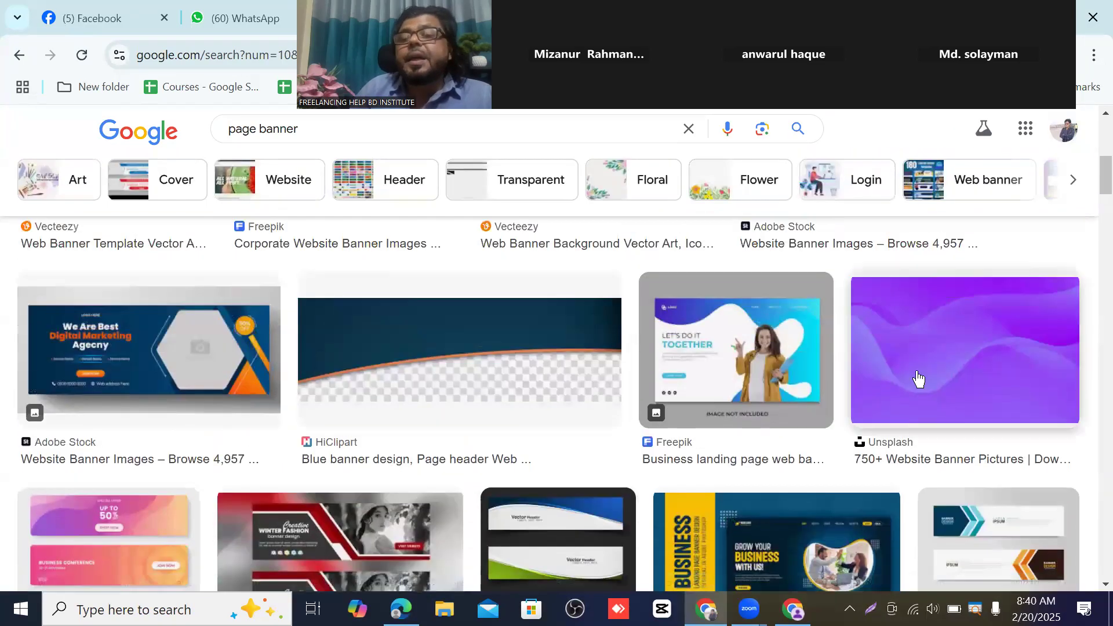
right_click(967, 335)
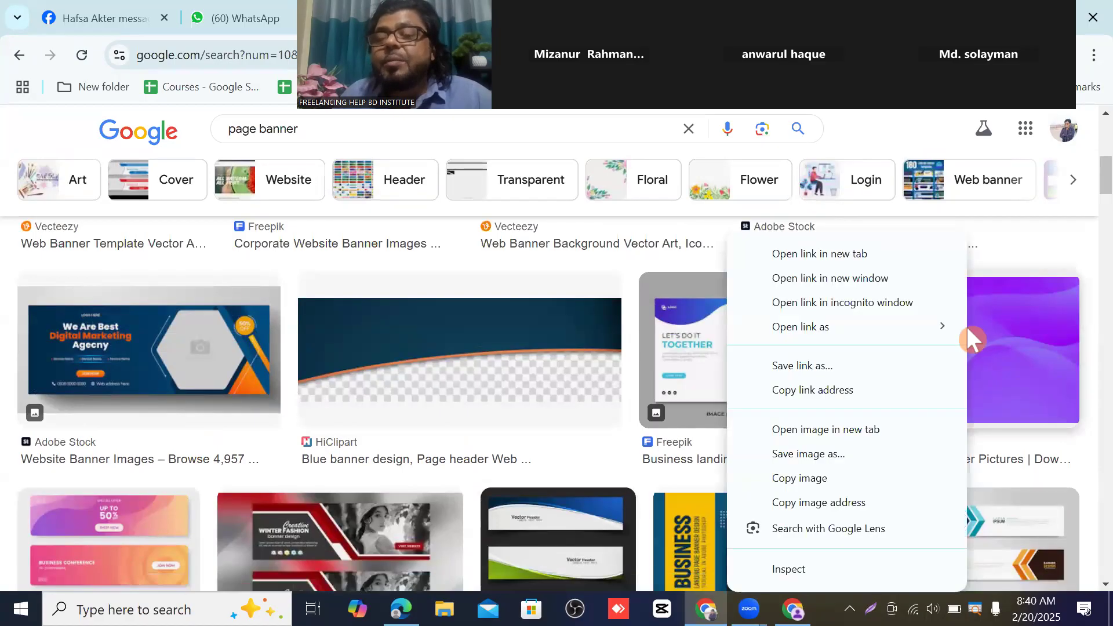
left_click(791, 456)
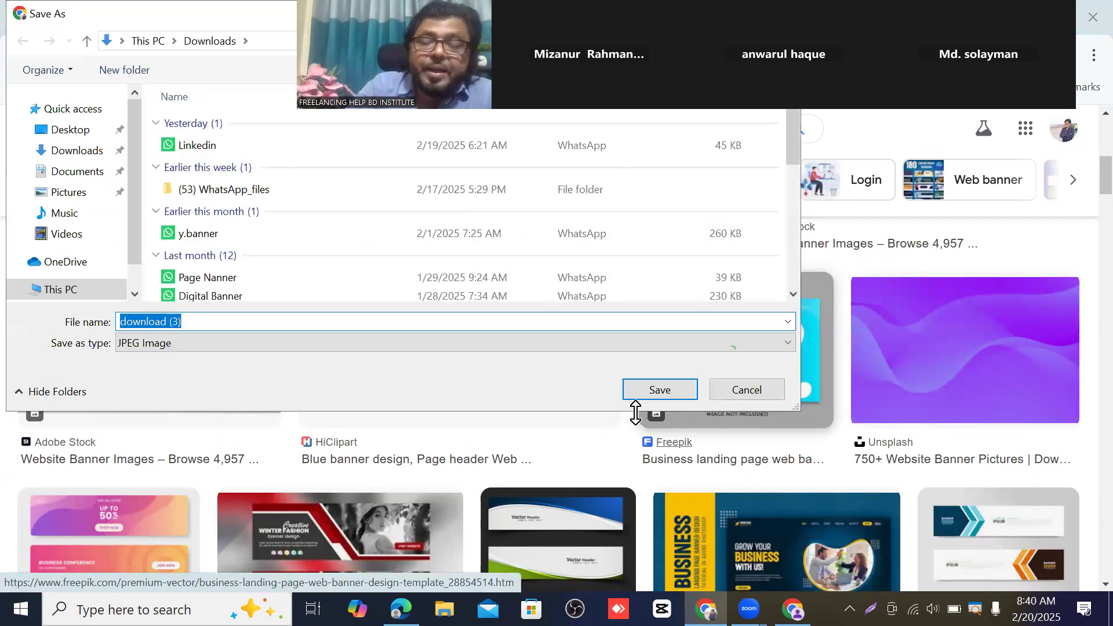
type("Pa")
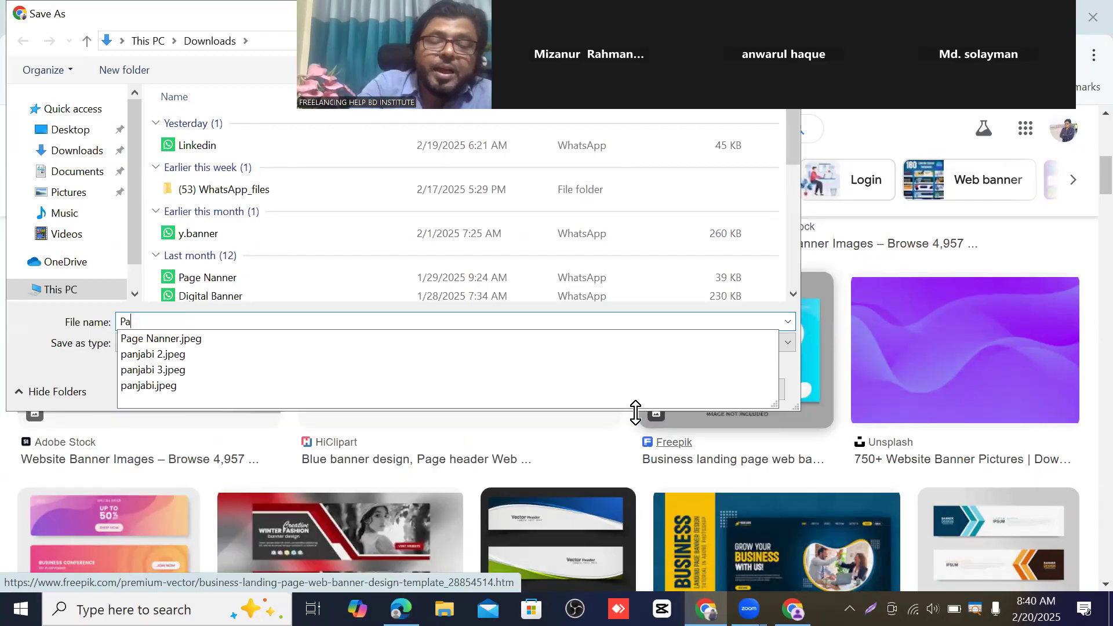
type("ge")
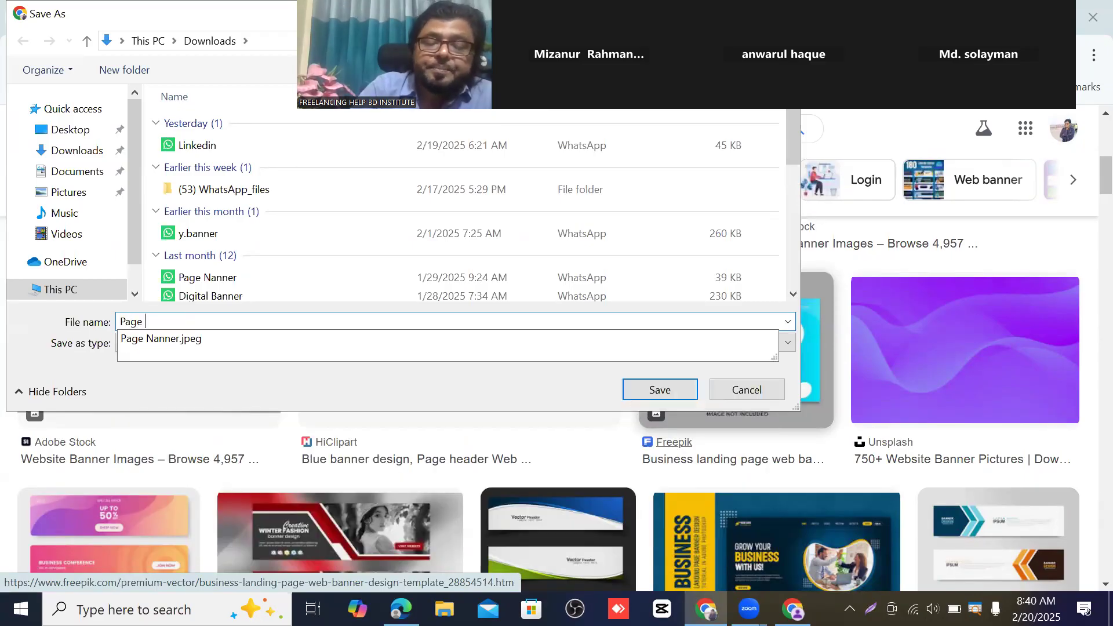
type(" Banner")
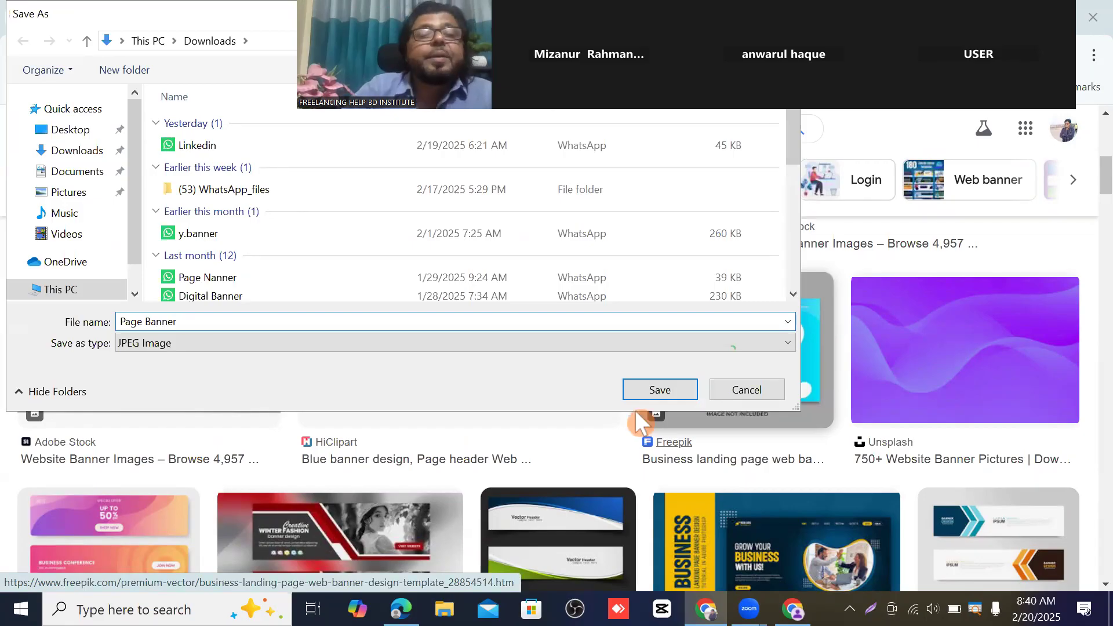
key("Return")
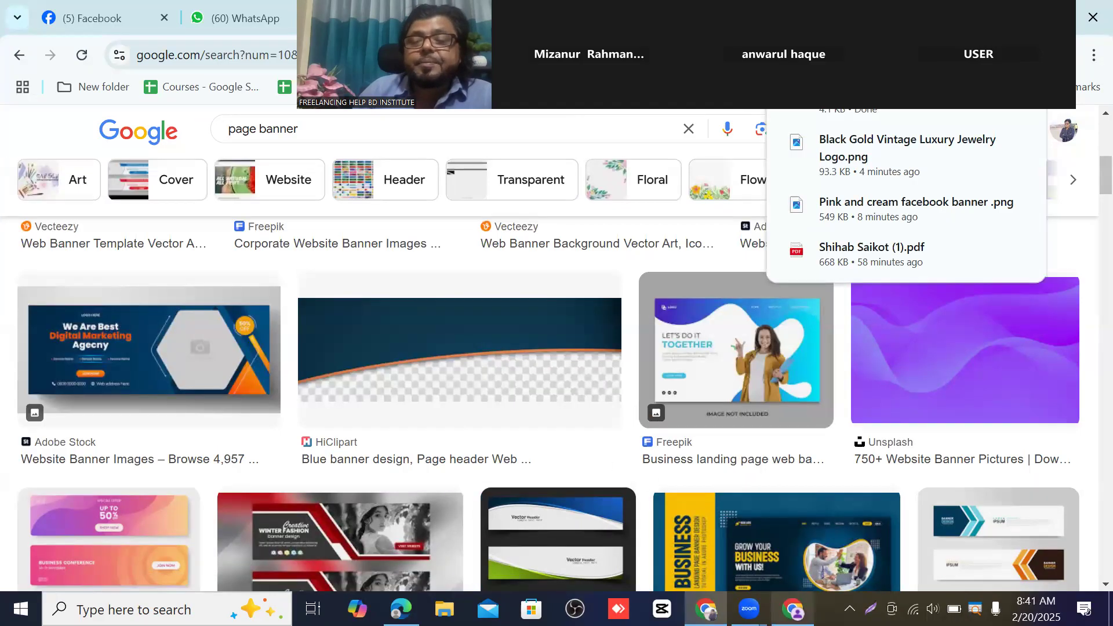
- Try uploading Page Banner as the Facebook page's new cover photo
left_click(802, 609)
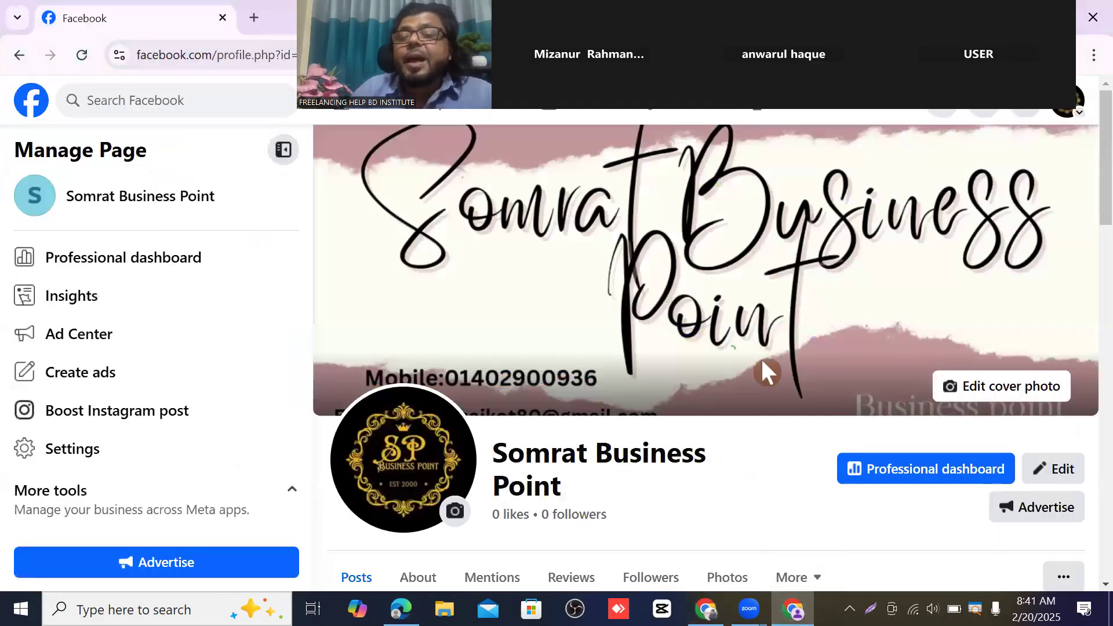
left_click(1006, 399)
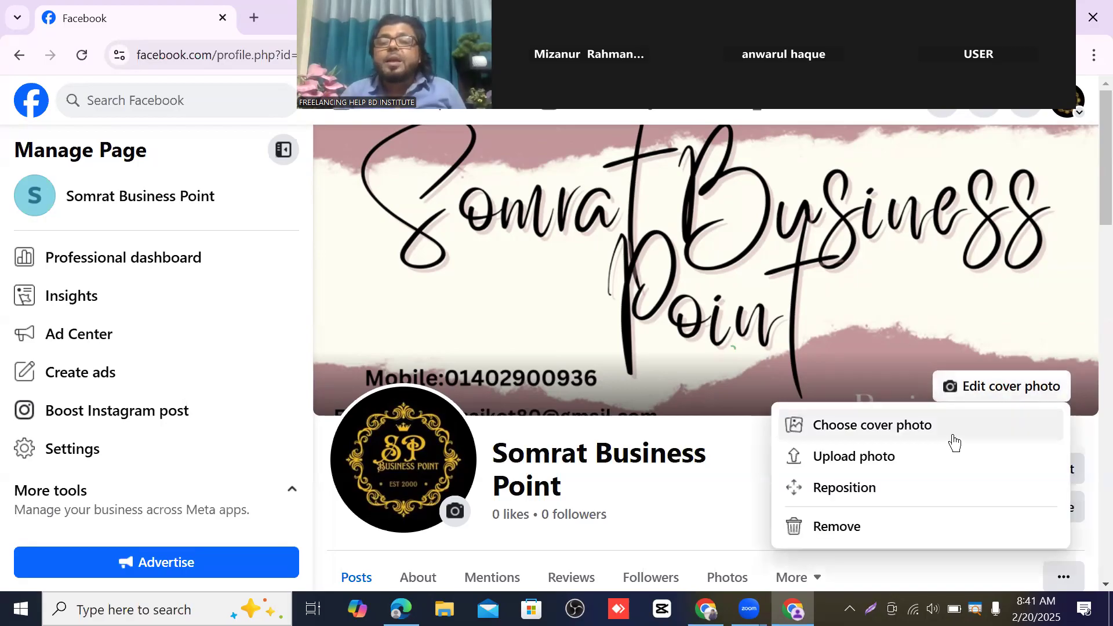
left_click(860, 464)
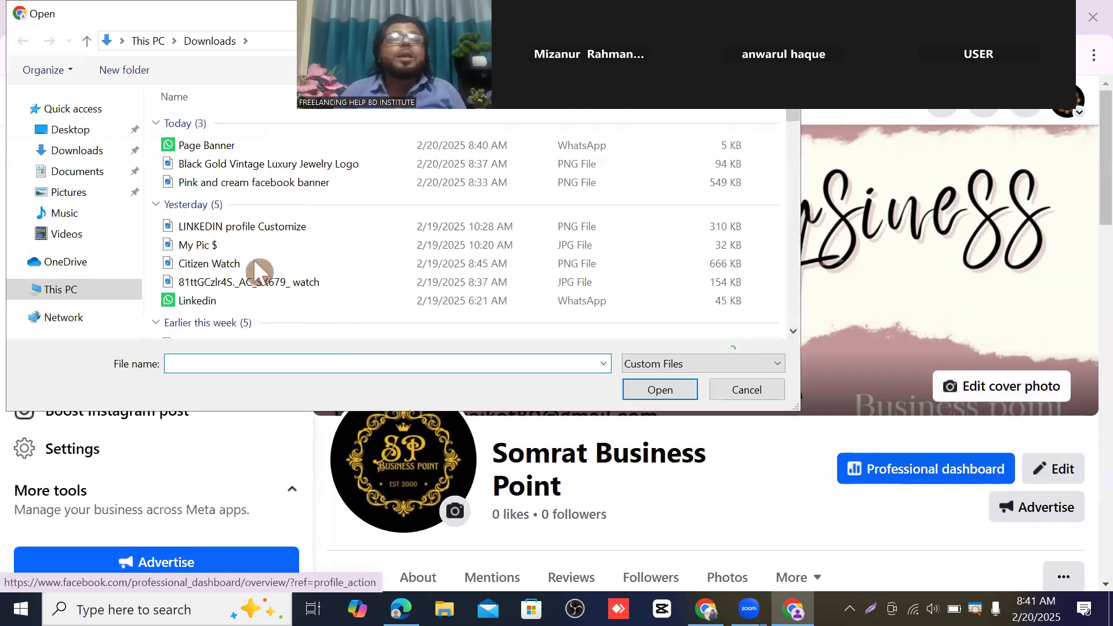
left_click(203, 144)
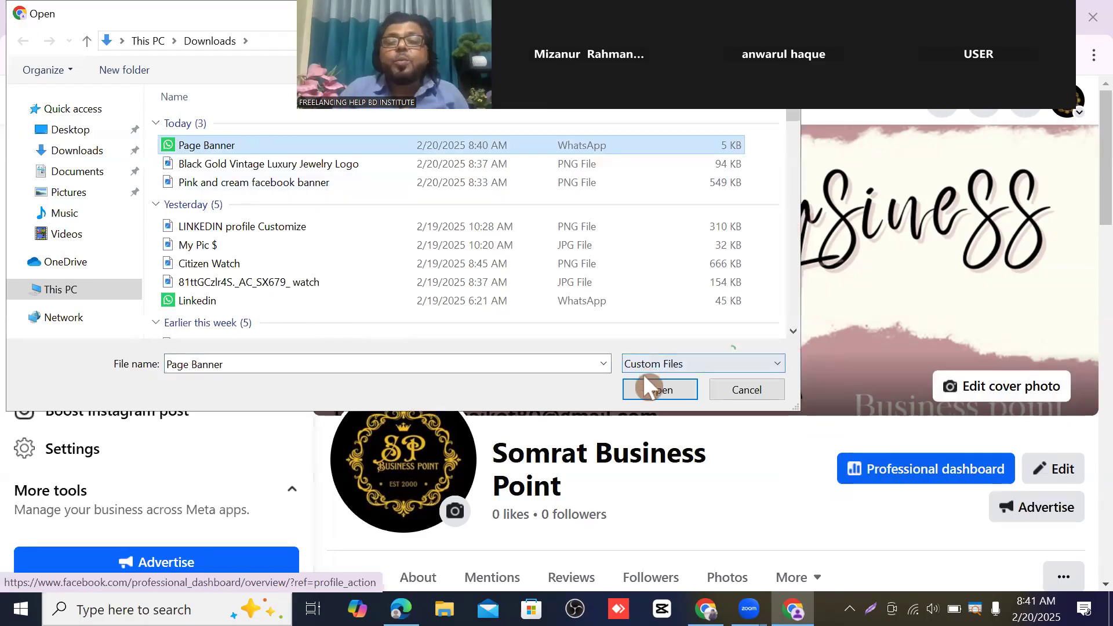
left_click(661, 389)
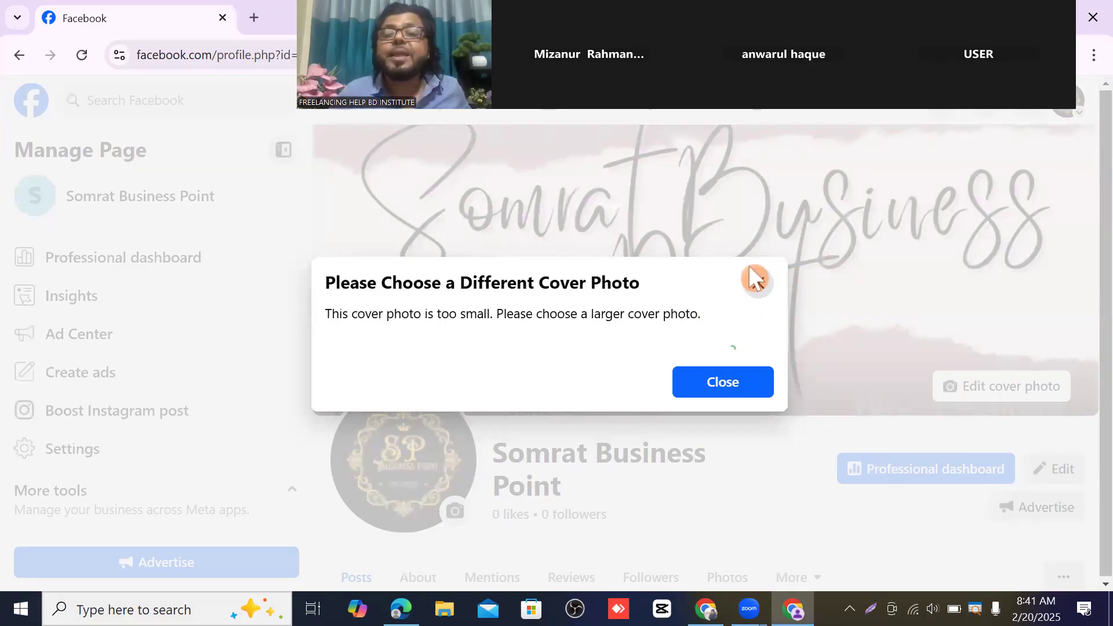
- Dismiss the too-small cover photo warning and return to the Google Images results
left_click(759, 284)
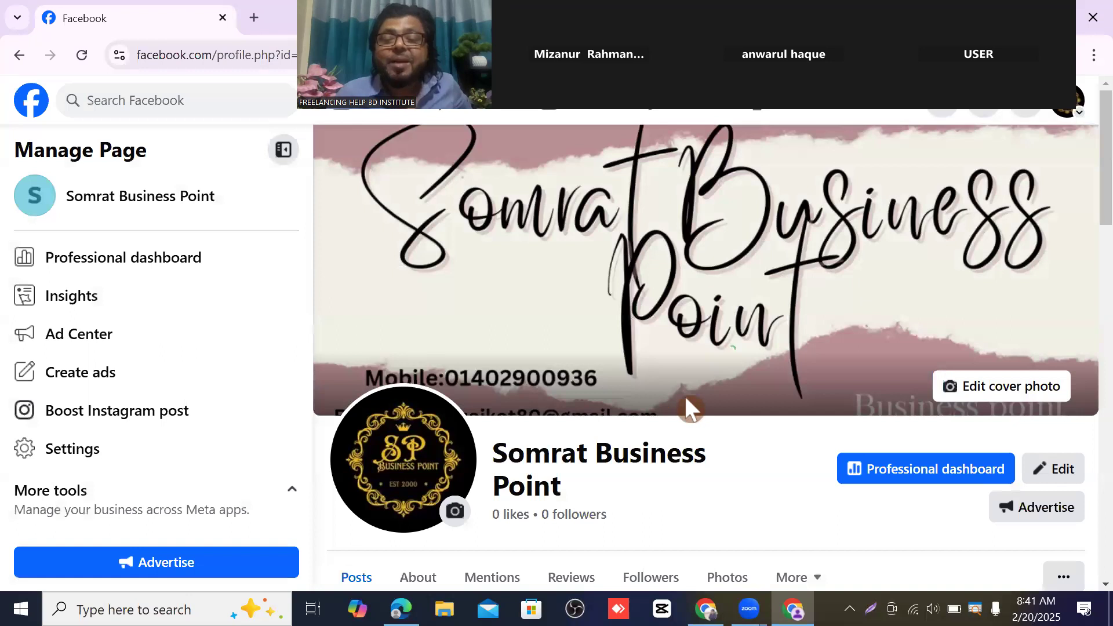
mouse_move(706, 608)
left_click(705, 536)
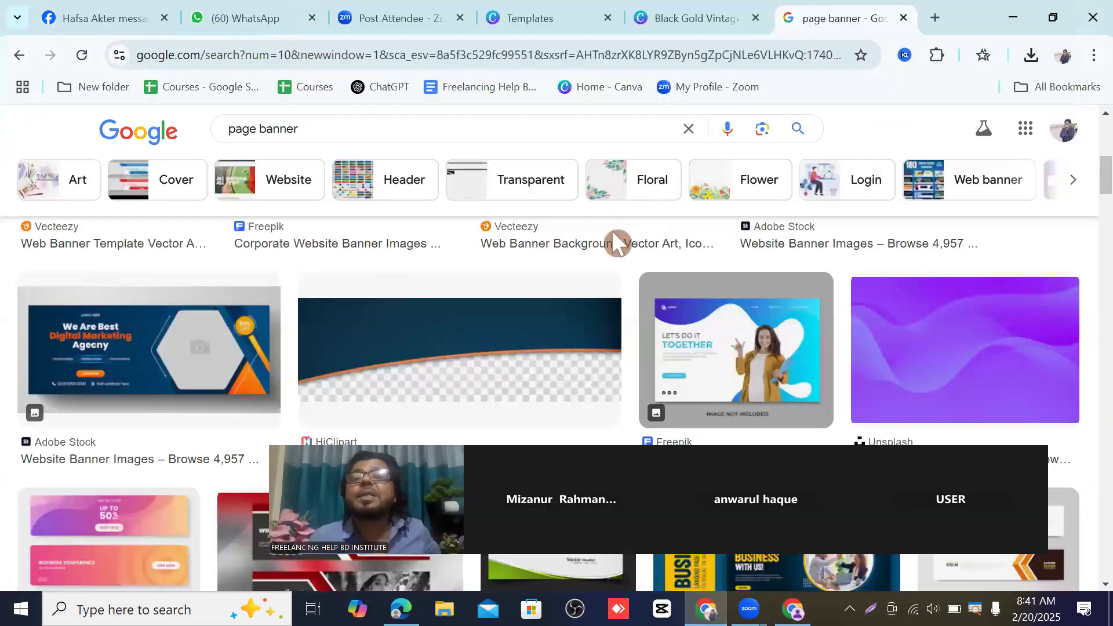
- Search Google for 'Page banner size' in a new tab
left_click(935, 17)
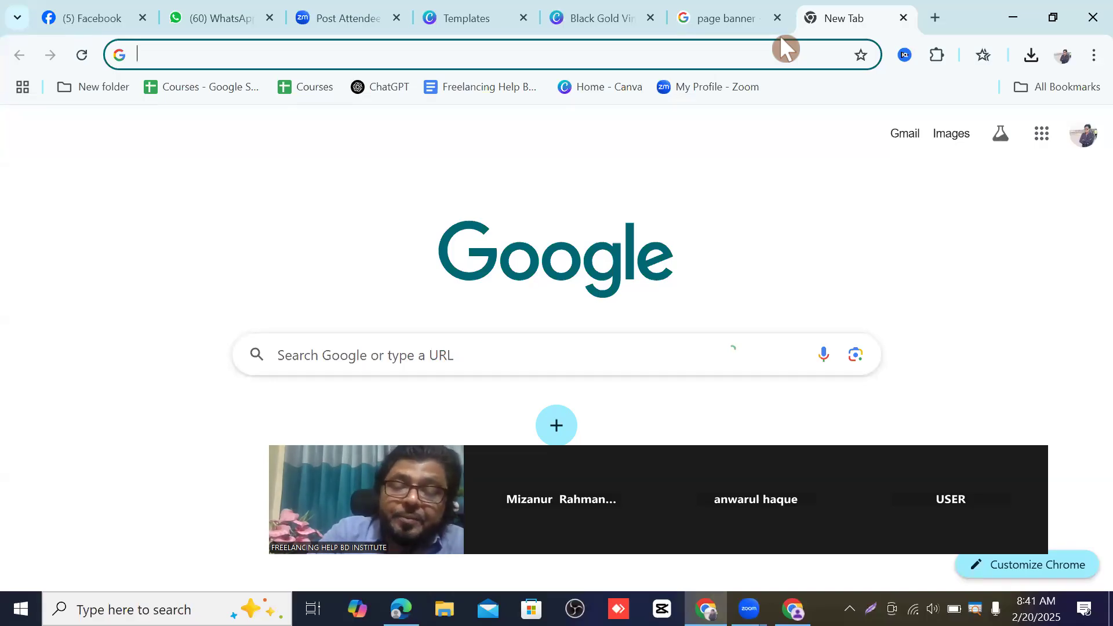
type("Pag")
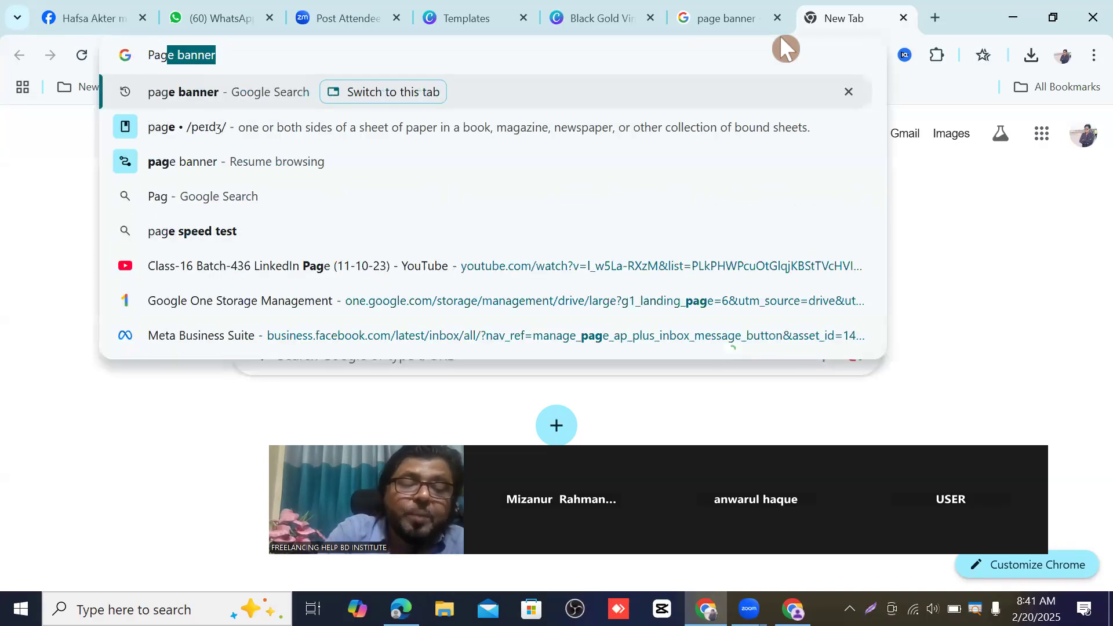
type("e")
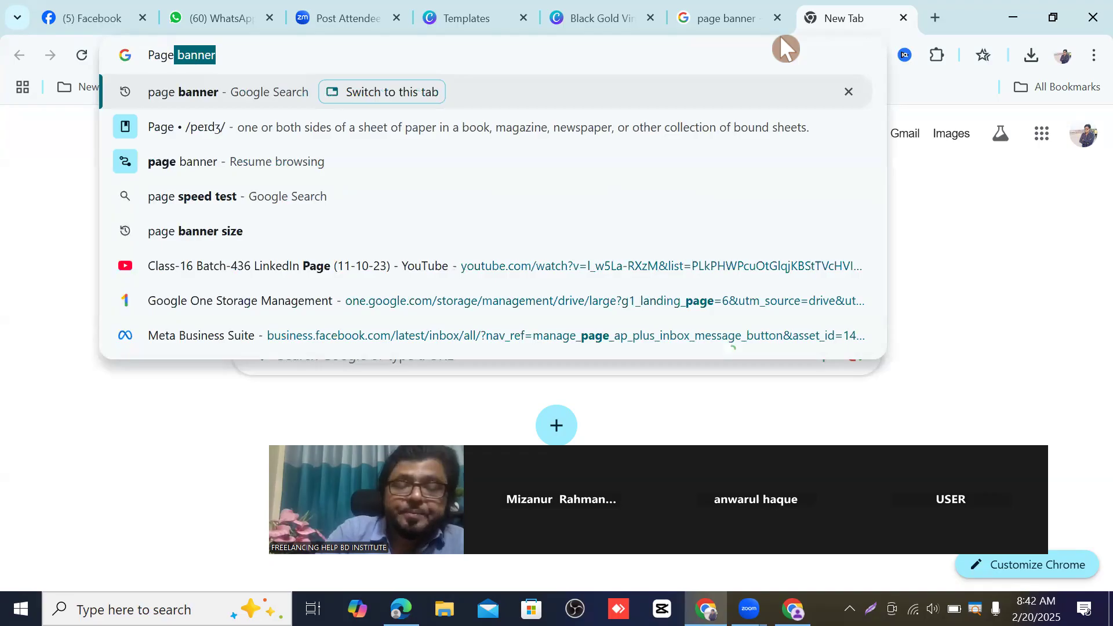
type(" bann")
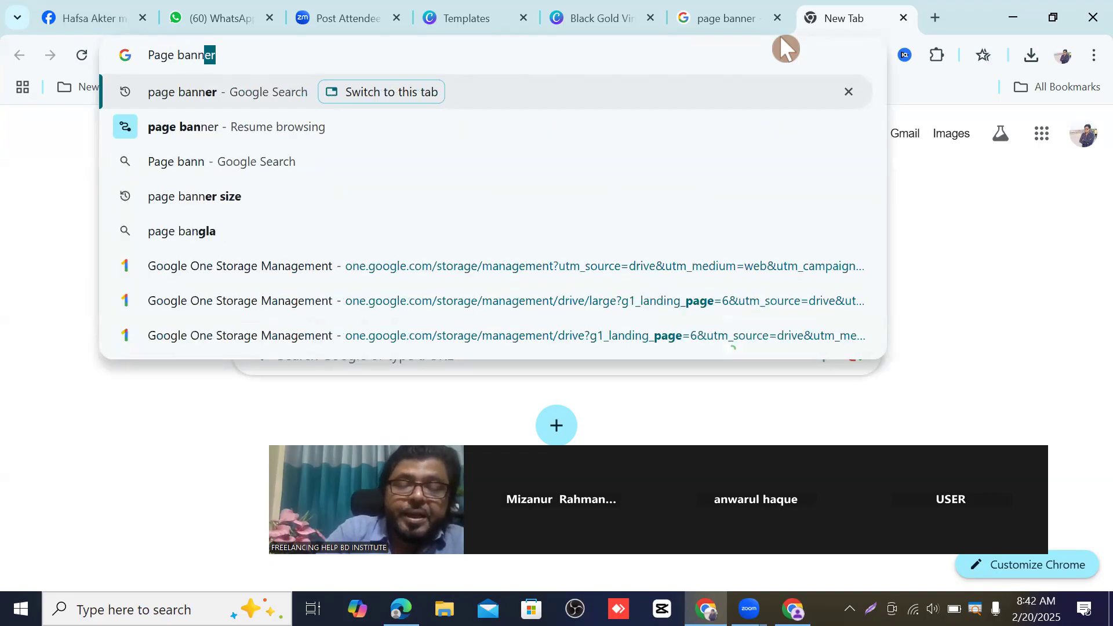
type("er")
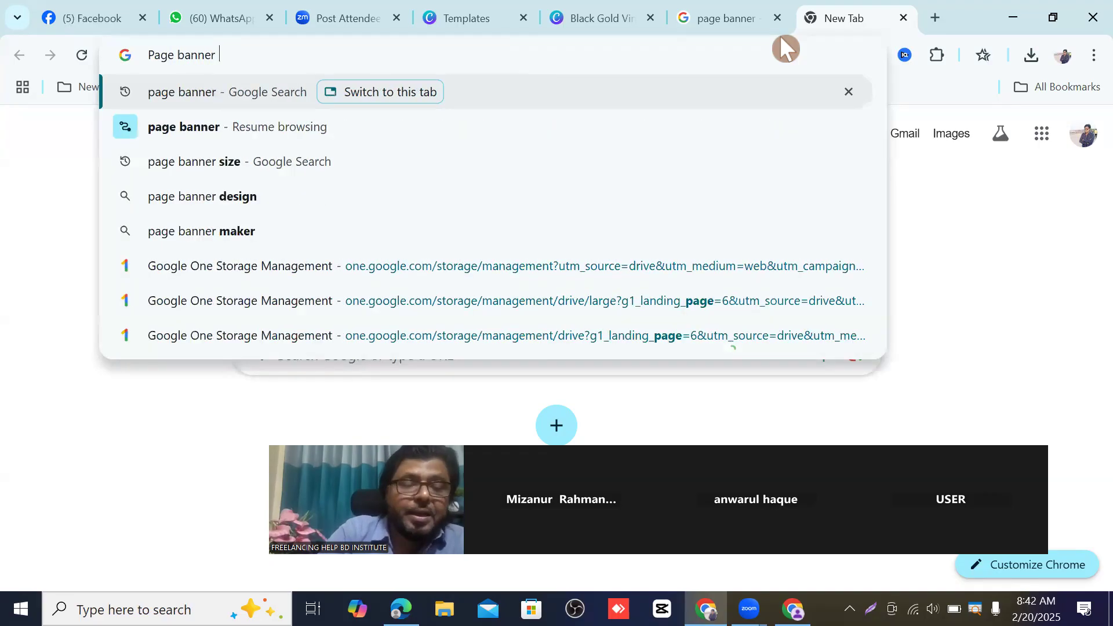
type(" si")
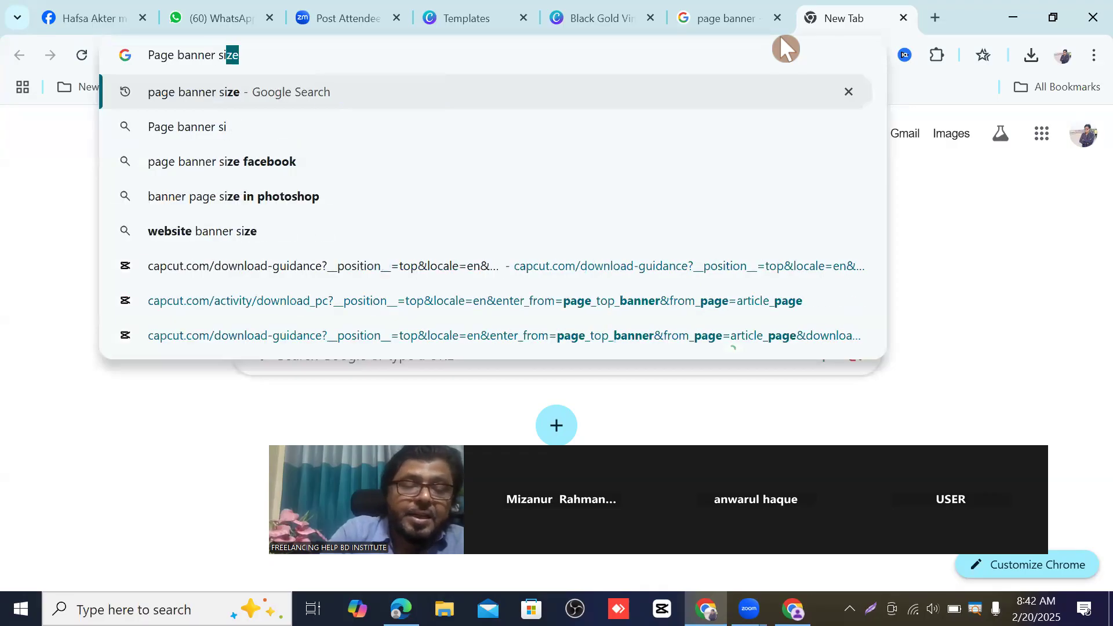
type("ze")
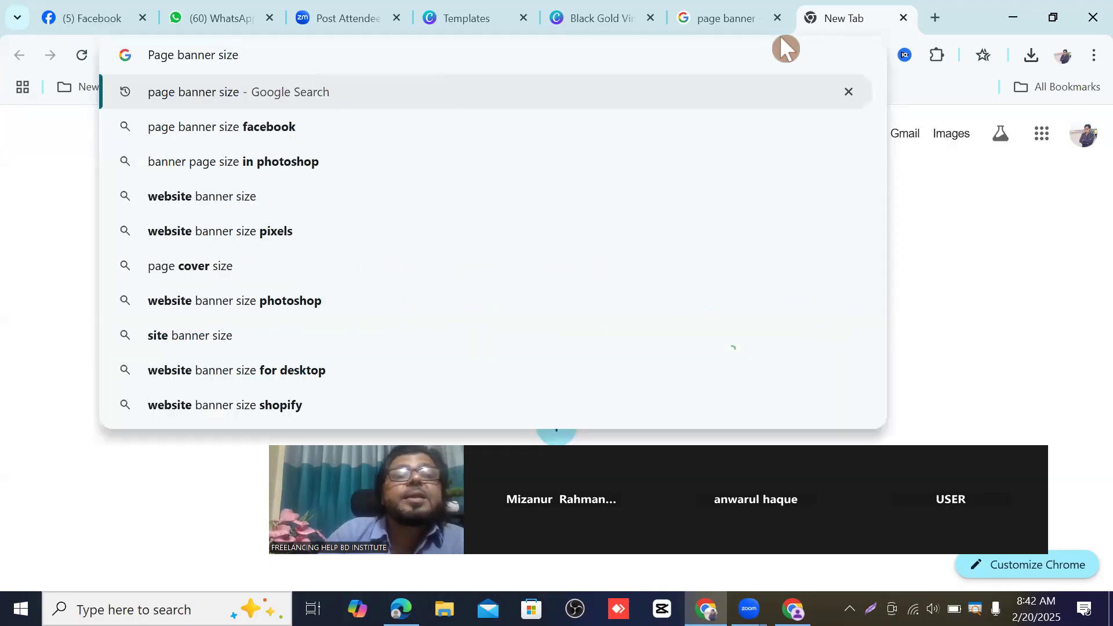
key("Return")
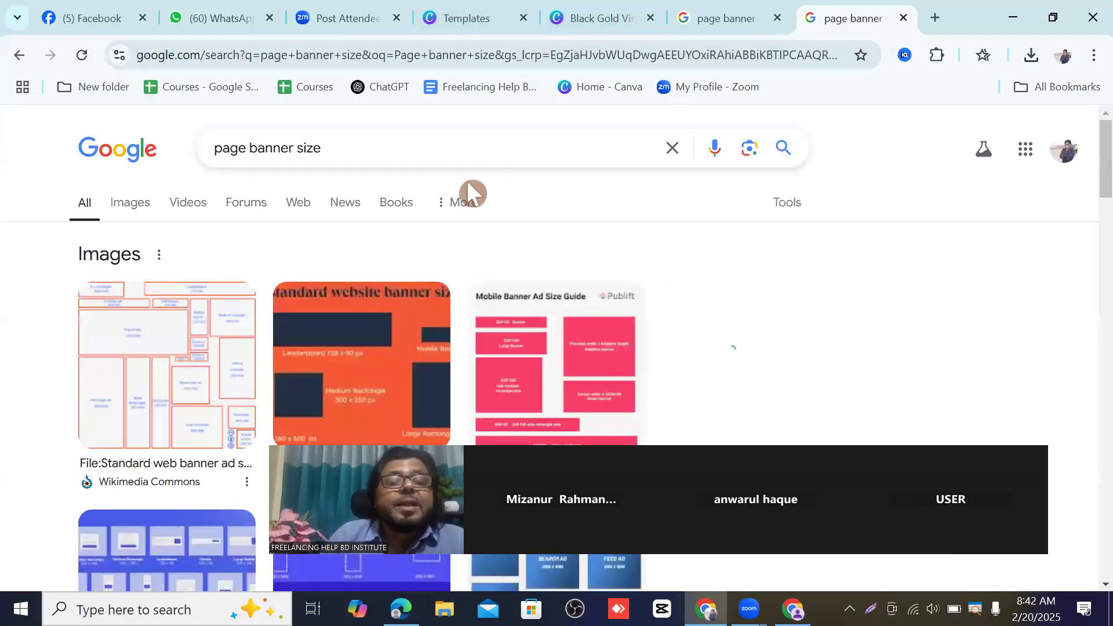
- Expand 'What is Facebook page banner size?' to reveal 820 × 312 pixels
scroll(464, 185, "down", 5)
scroll(404, 169, "down", 5)
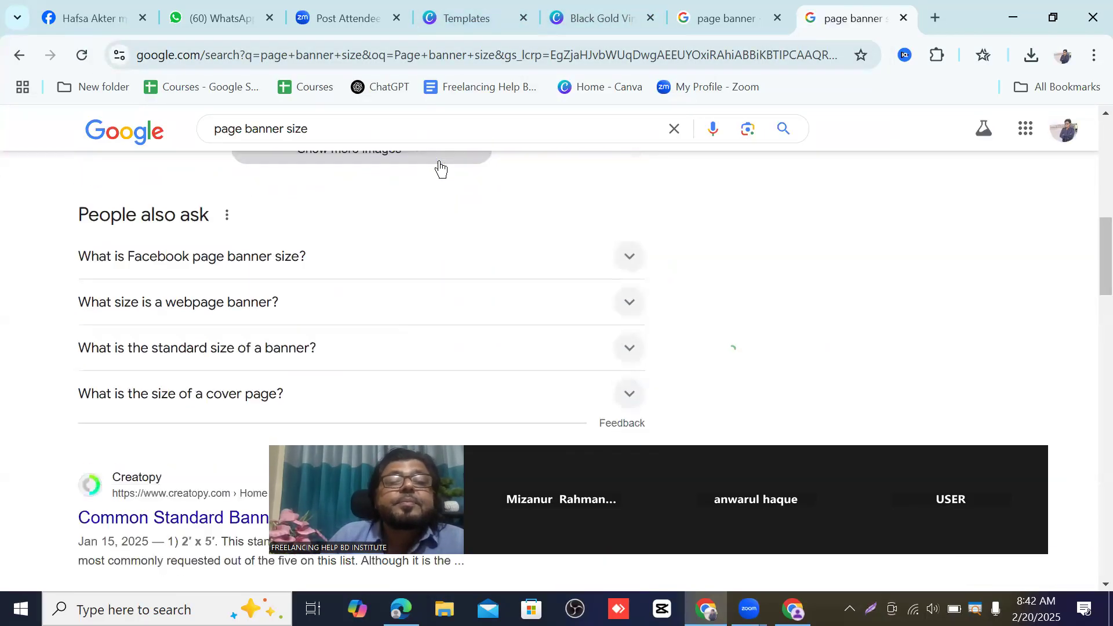
scroll(452, 173, "up", 3)
scroll(393, 191, "down", 4)
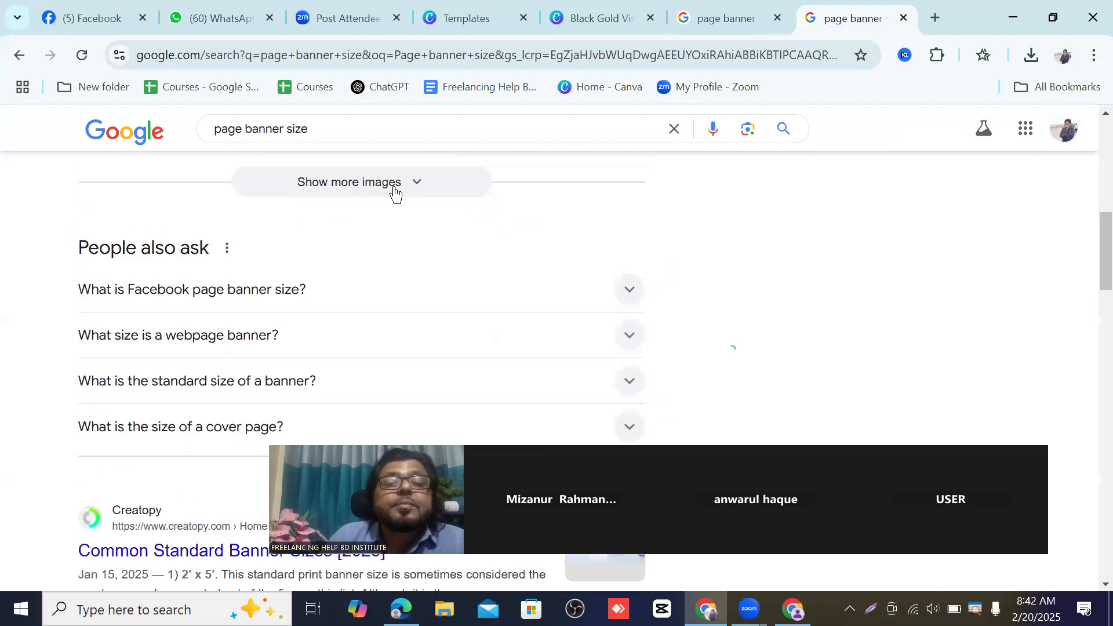
scroll(421, 189, "down", 2)
scroll(423, 189, "up", 4)
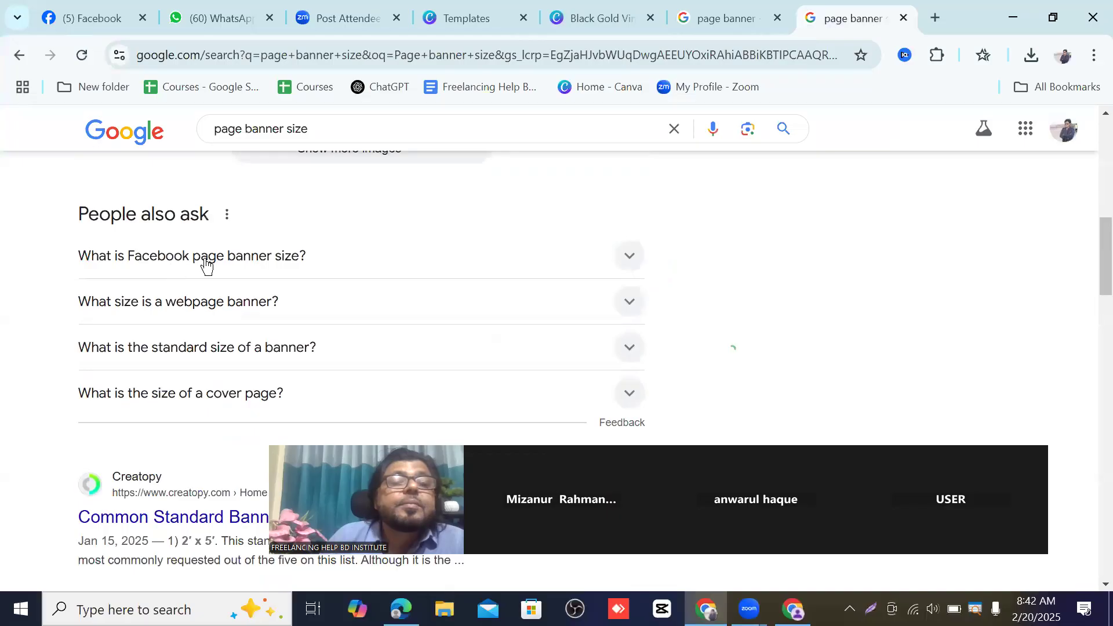
left_click(629, 259)
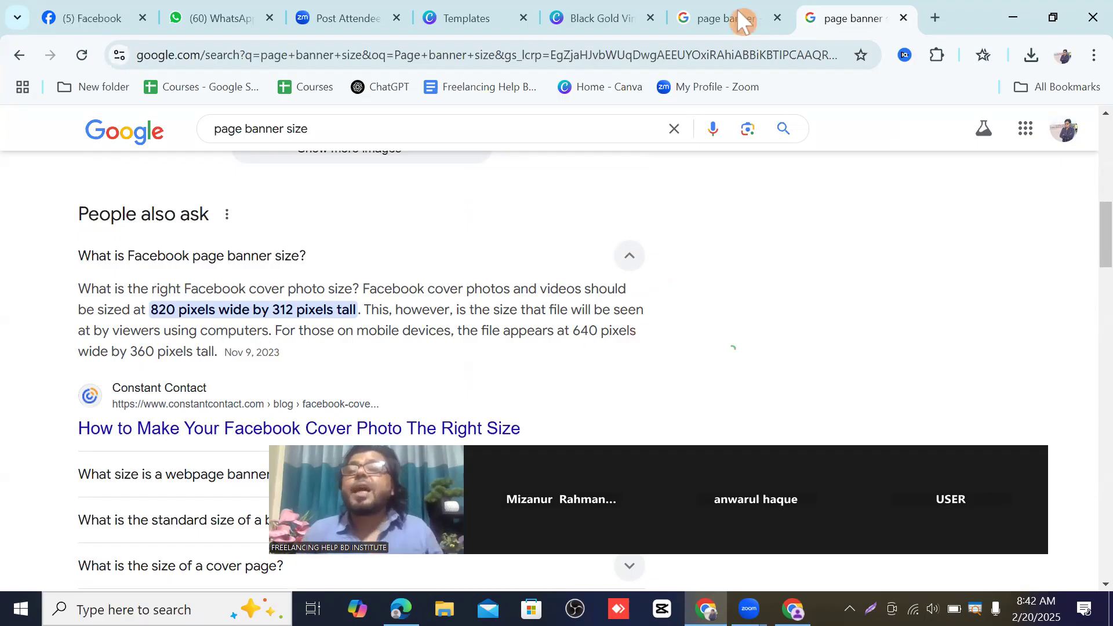
- Minimize both browser windows and close the PDF document
left_click(1014, 19)
left_click(1013, 17)
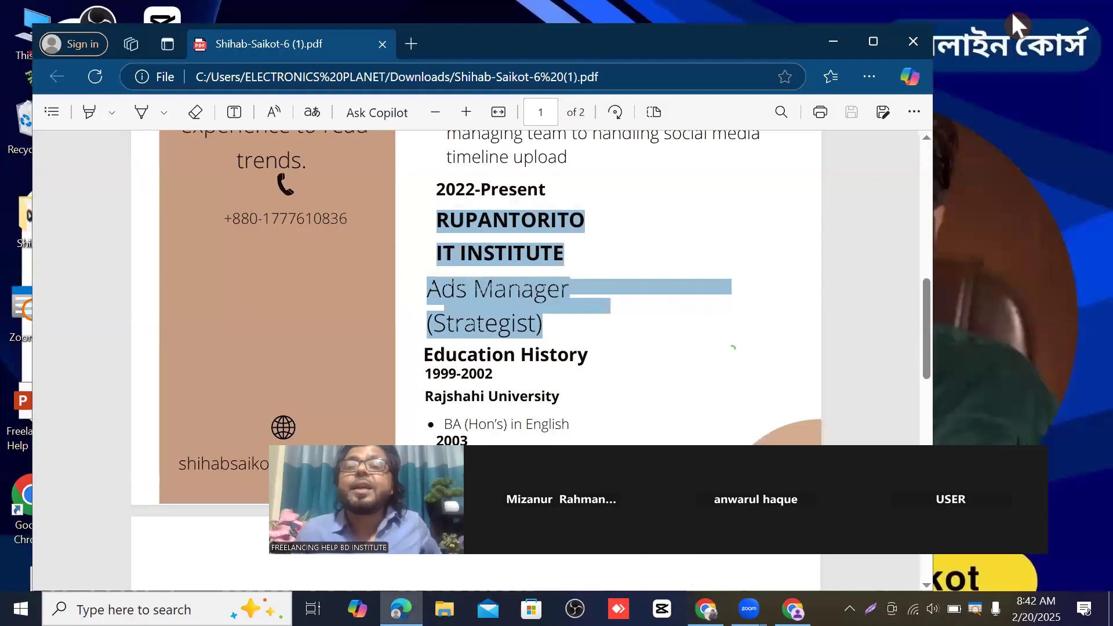
left_click(914, 44)
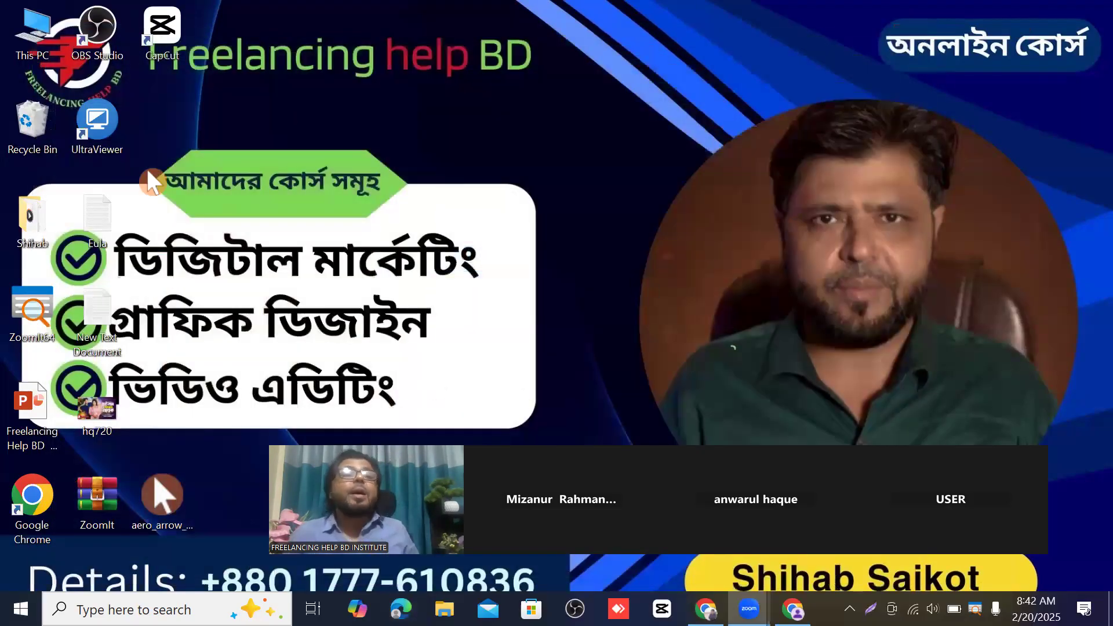
- Open Page Banner from This PC > Downloads with Paint
double_click(28, 41)
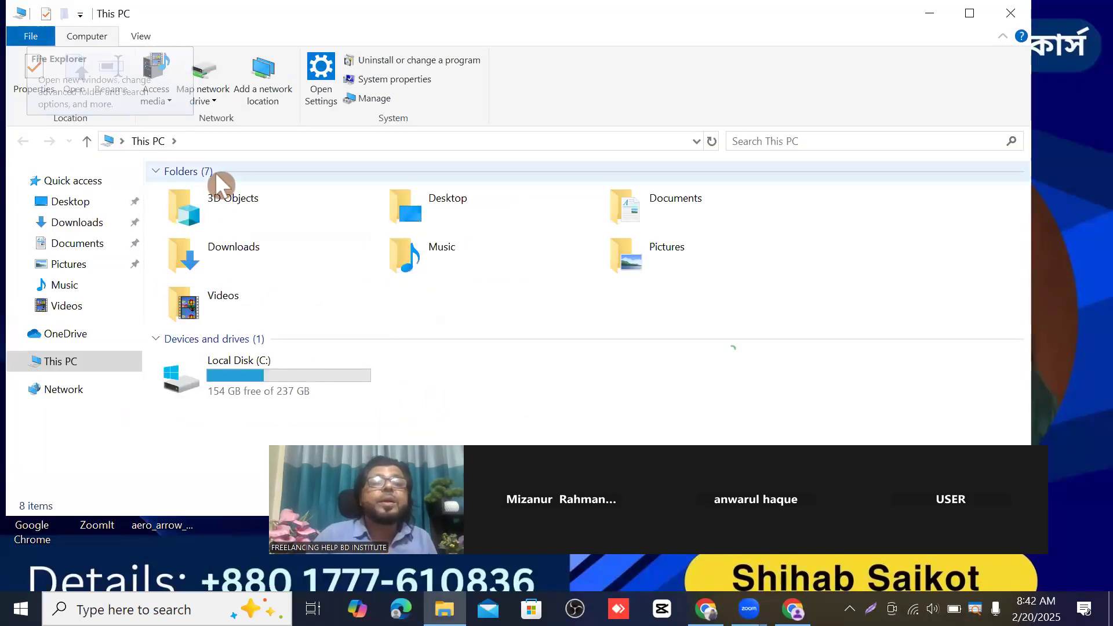
double_click(224, 255)
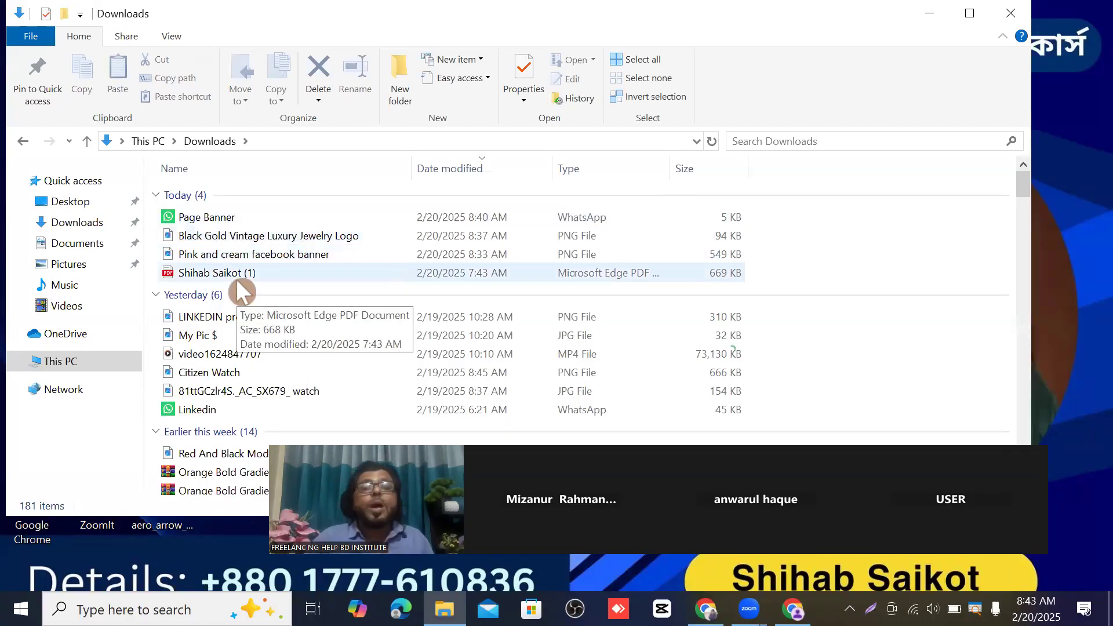
double_click(207, 211)
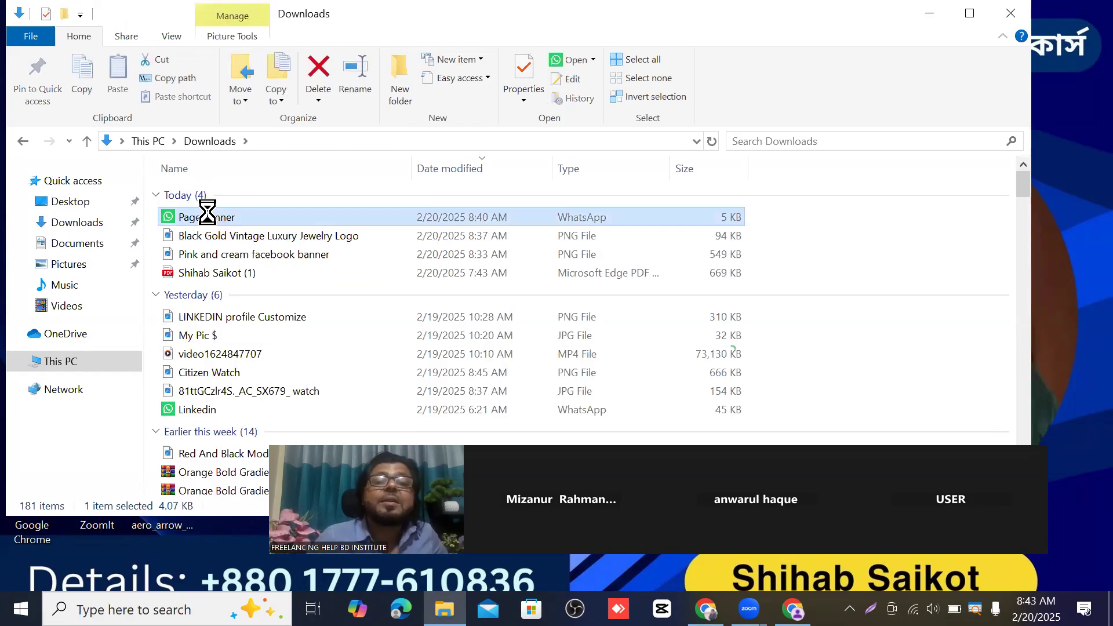
right_click(210, 223)
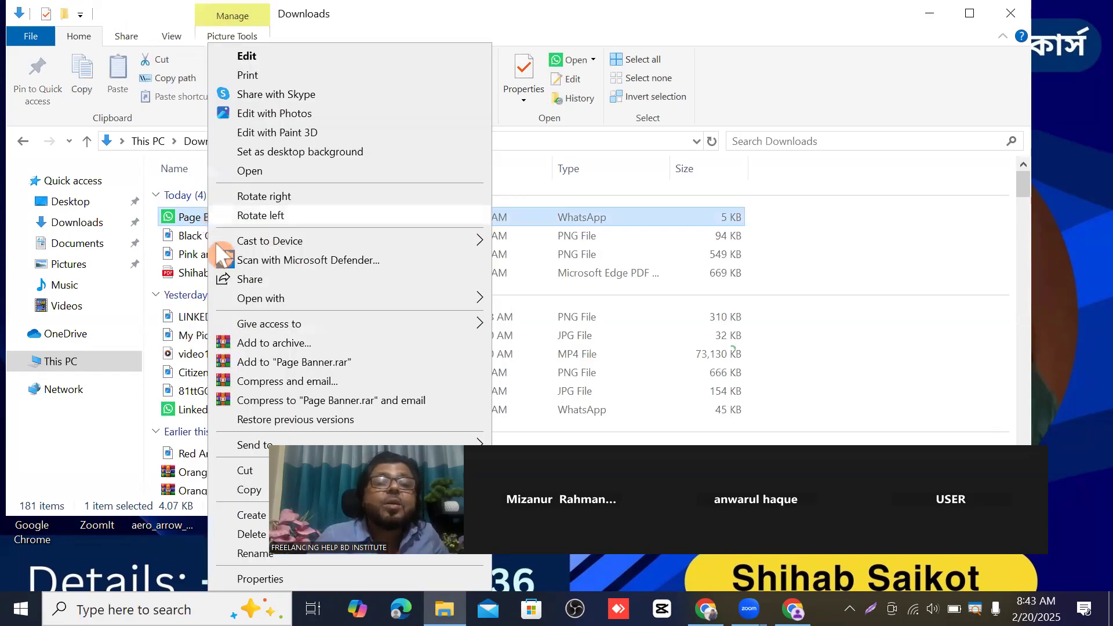
mouse_move(261, 303)
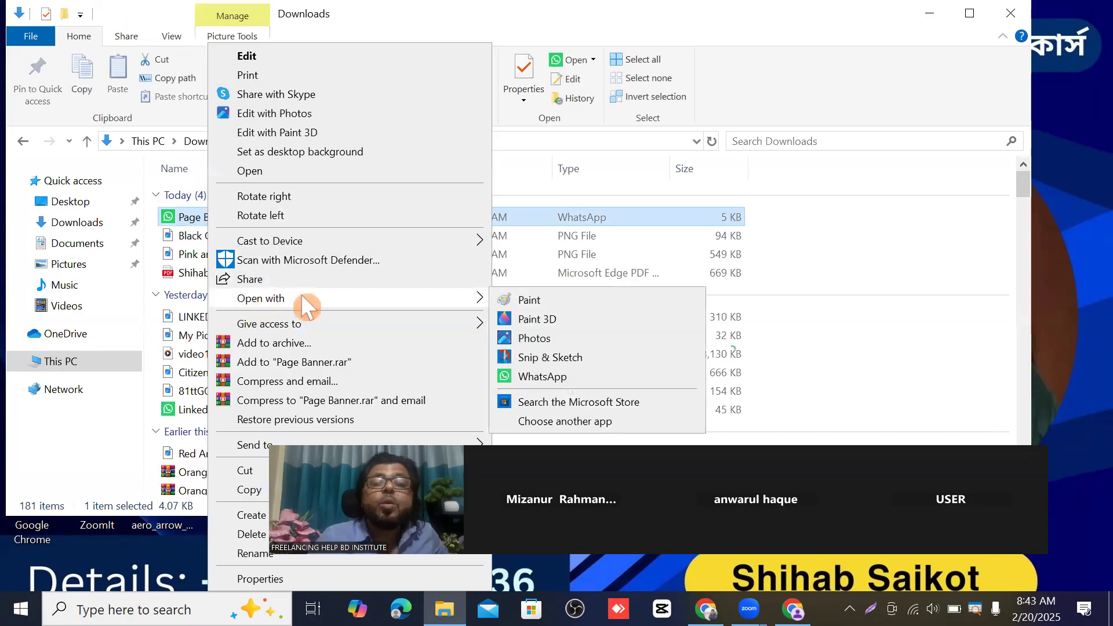
mouse_move(435, 300)
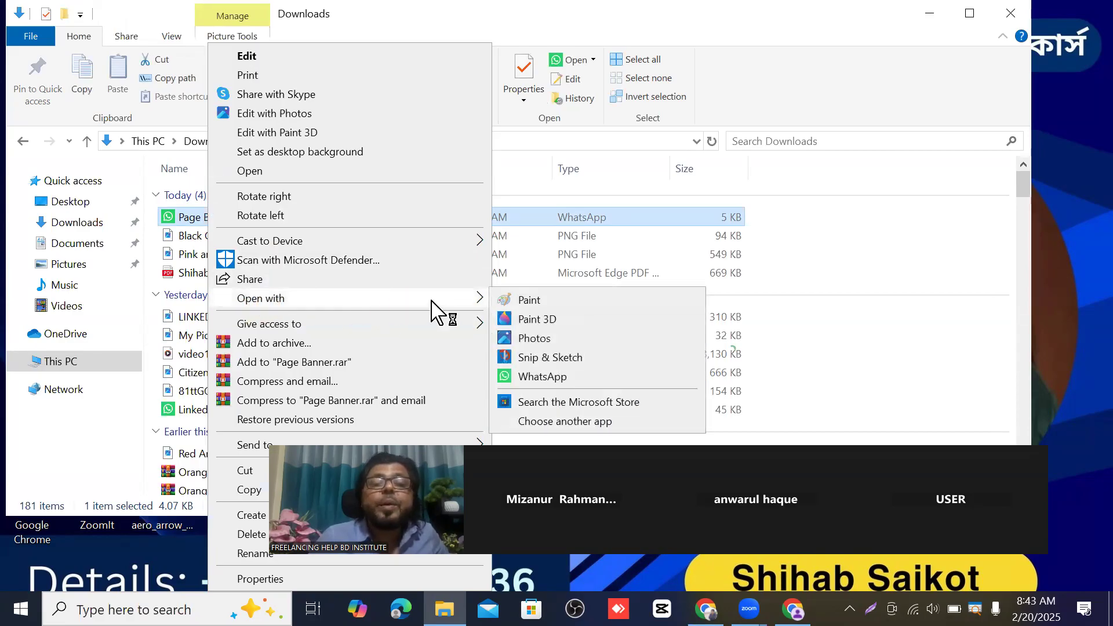
left_click(532, 301)
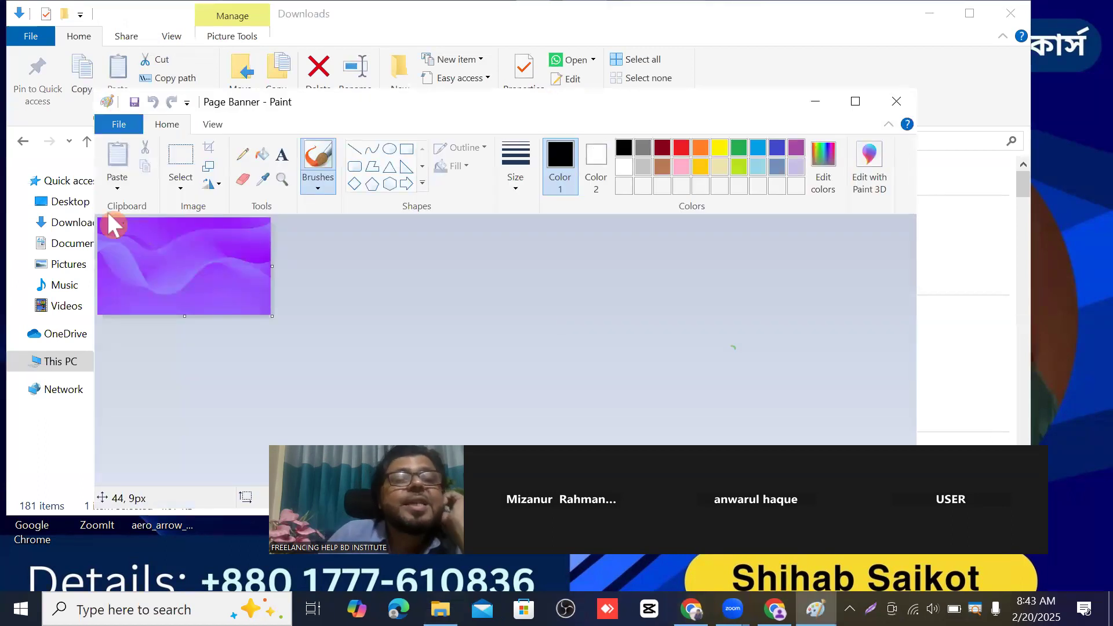
- Resize Page Banner to 820 × 312 pixels without aspect ratio, save, and return to Facebook
left_click(211, 165)
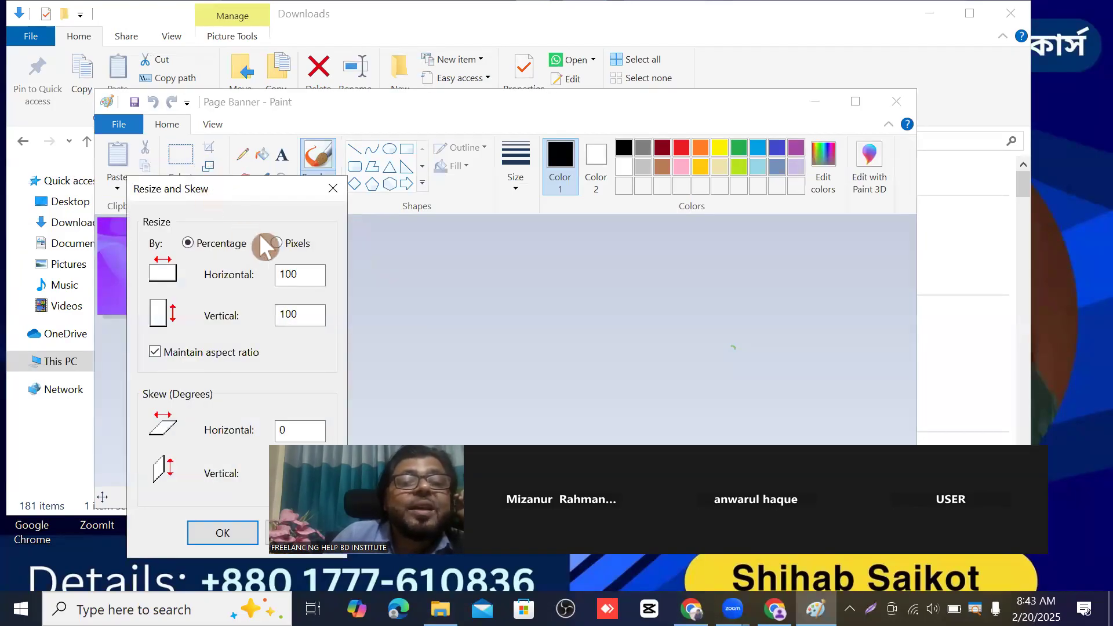
left_click(272, 242)
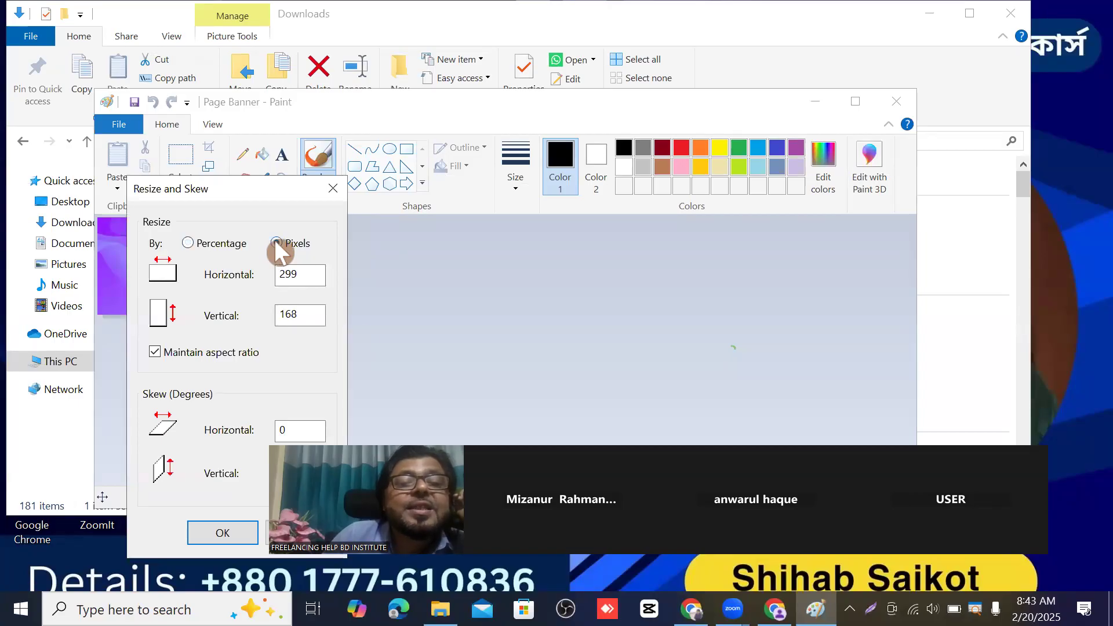
left_click(155, 351)
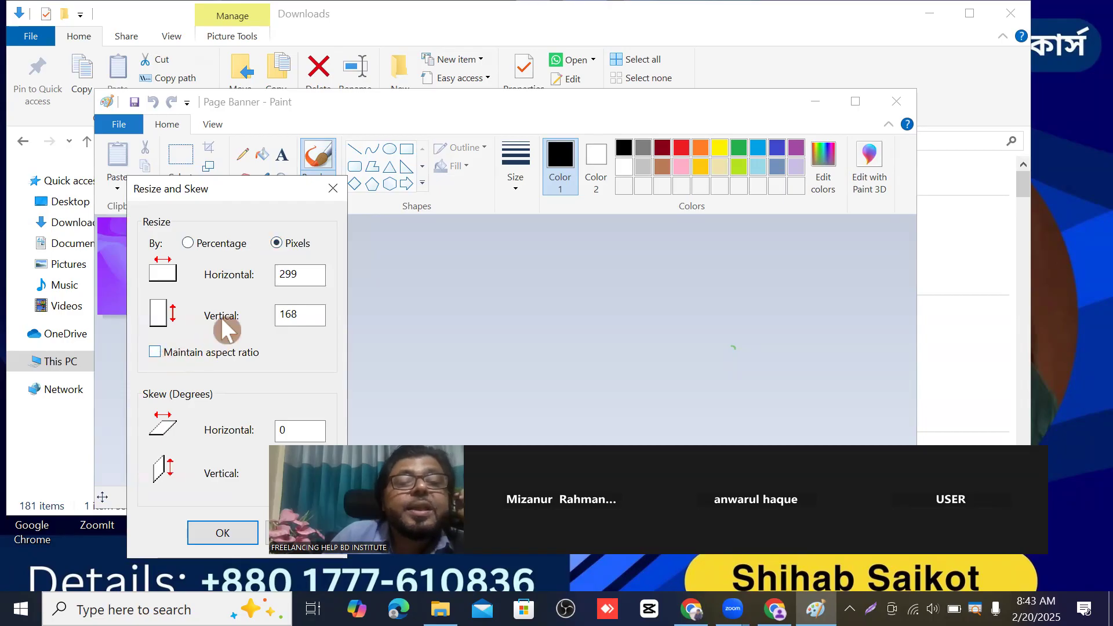
double_click(291, 276)
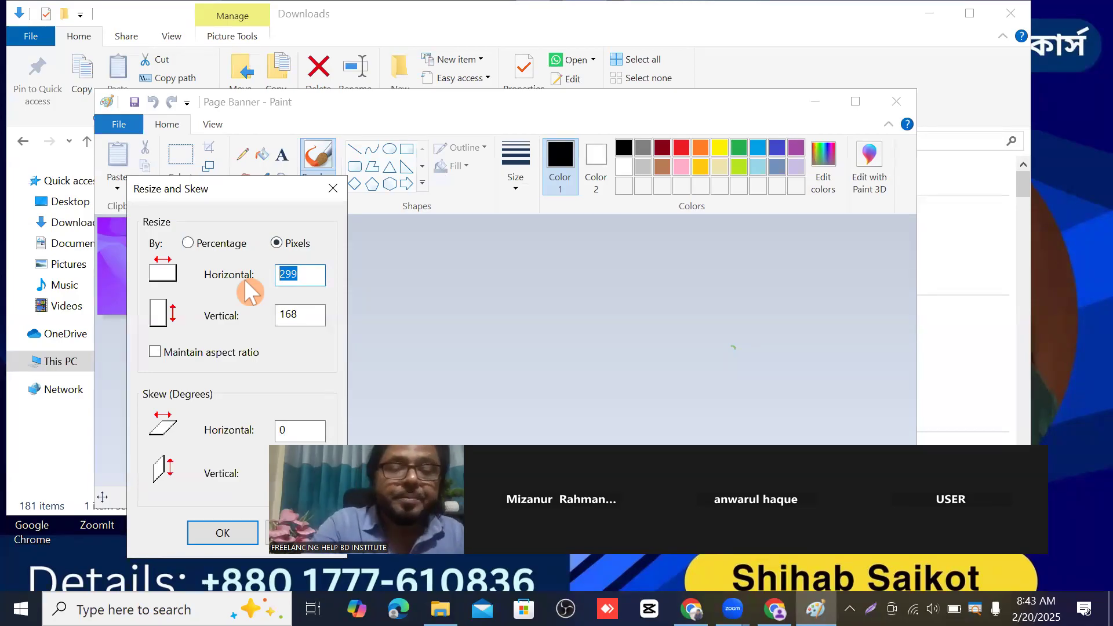
type("8")
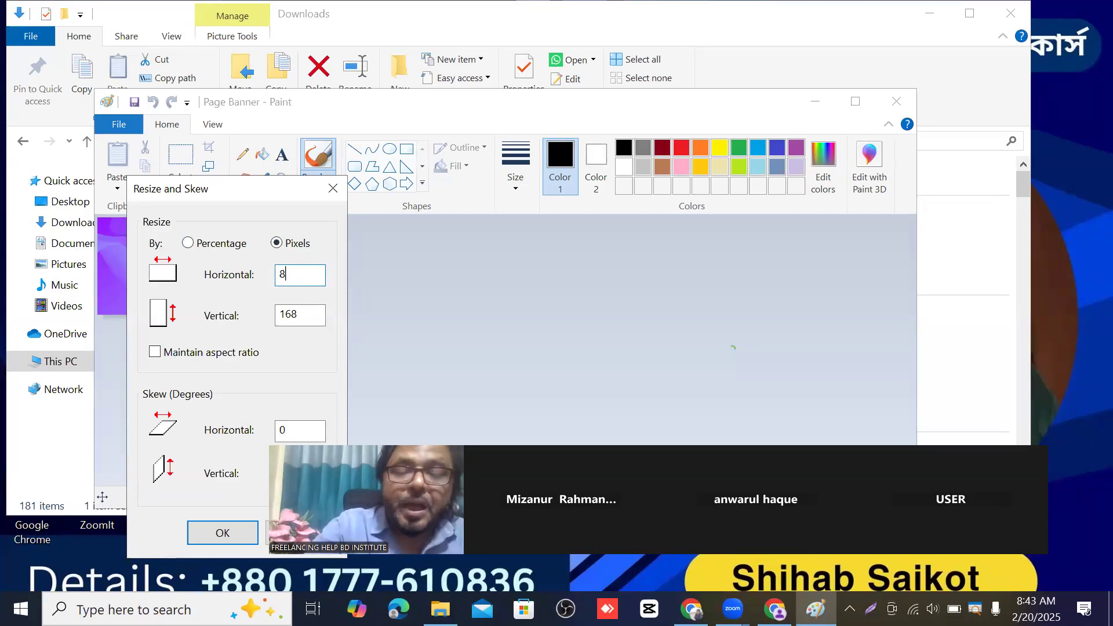
type("2")
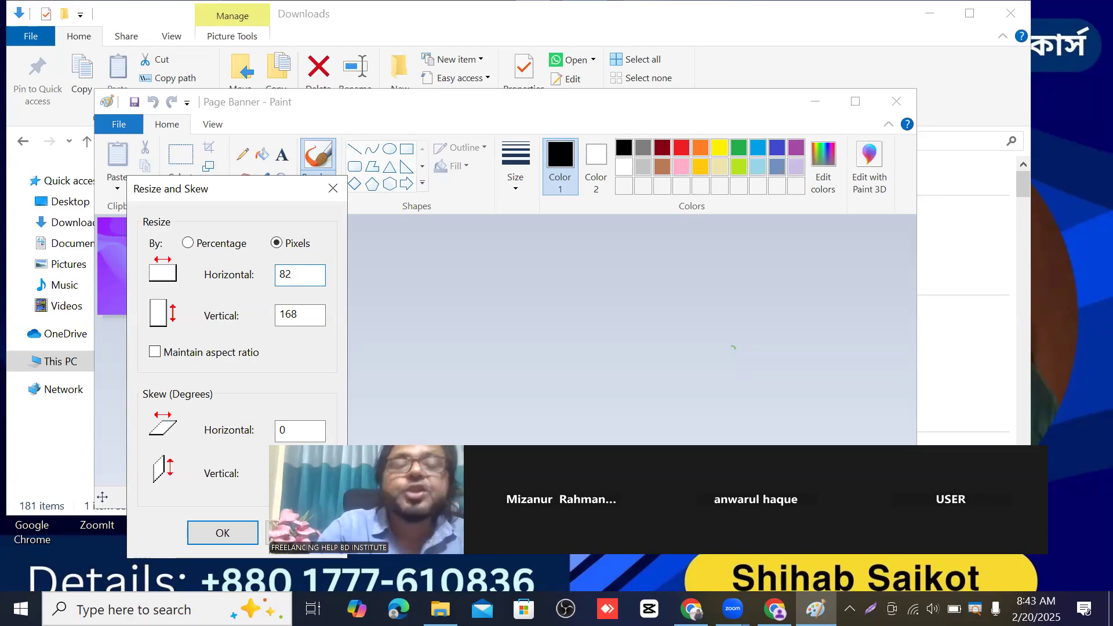
type("0")
left_click_drag(303, 315, 286, 315)
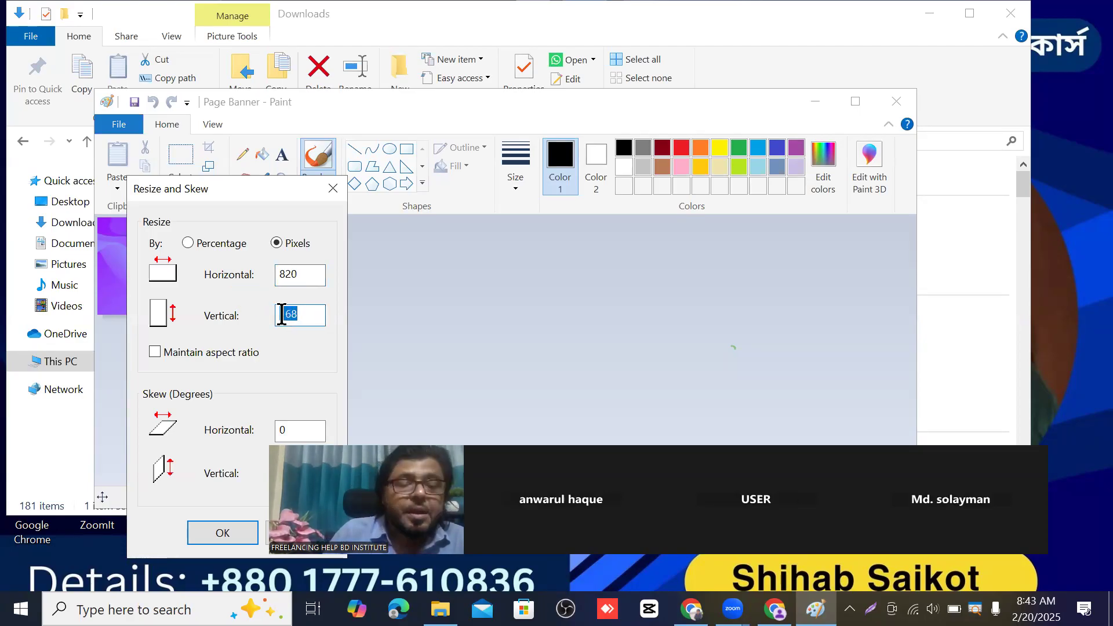
type("312")
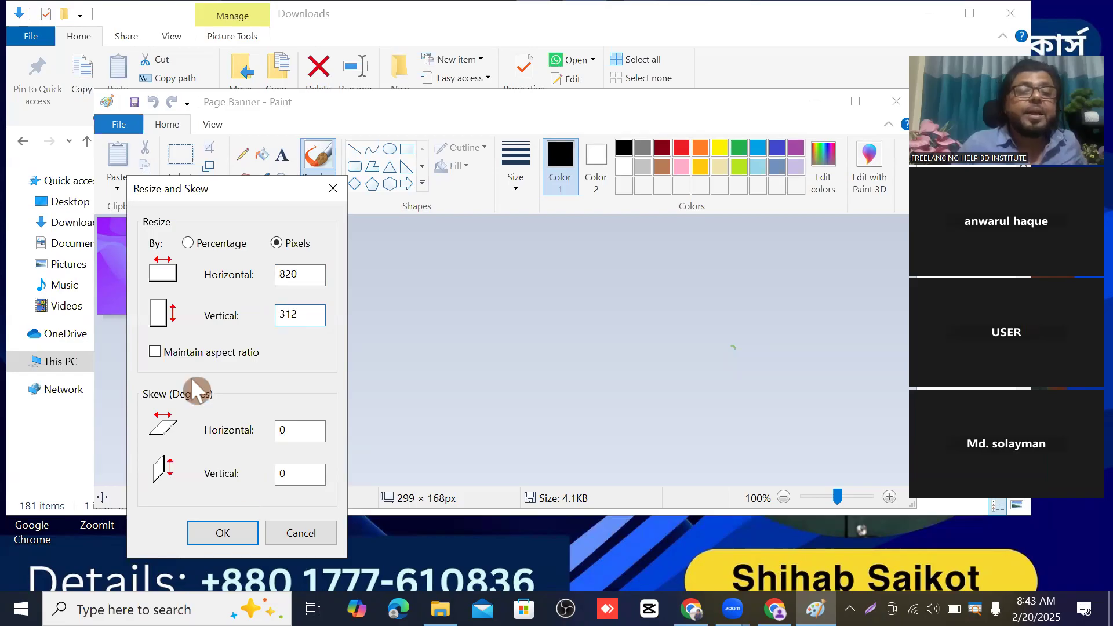
left_click(234, 519)
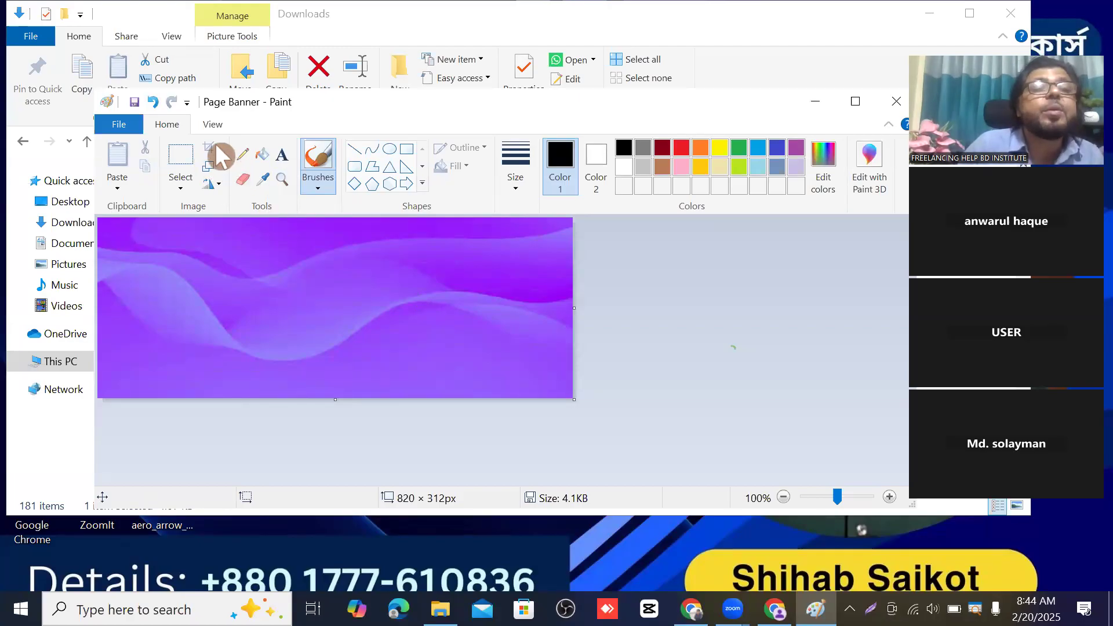
left_click(134, 102)
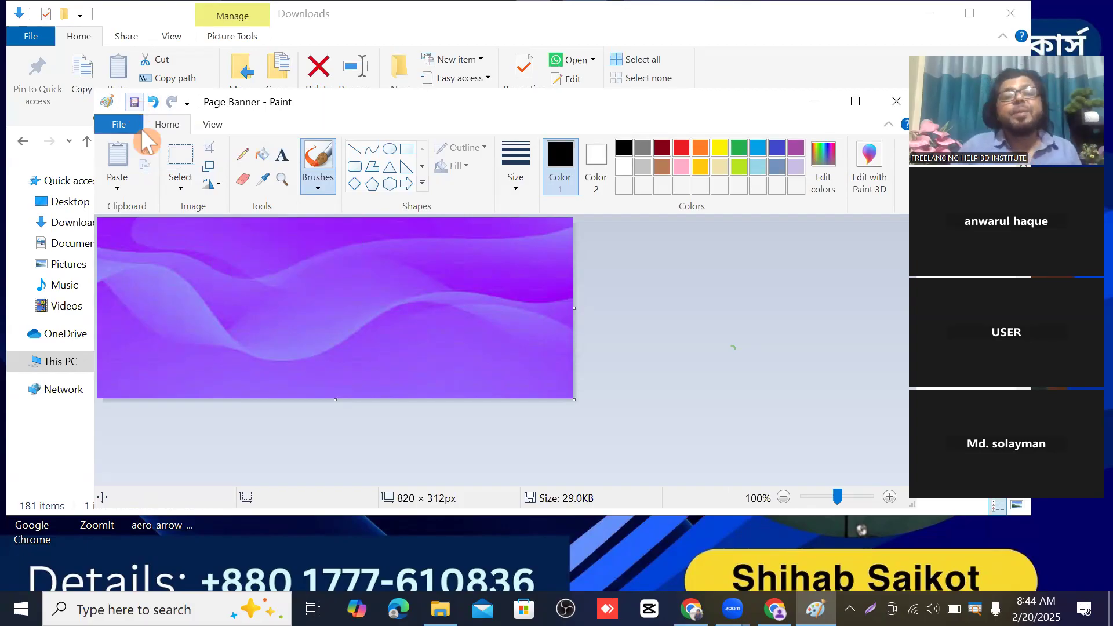
left_click(775, 609)
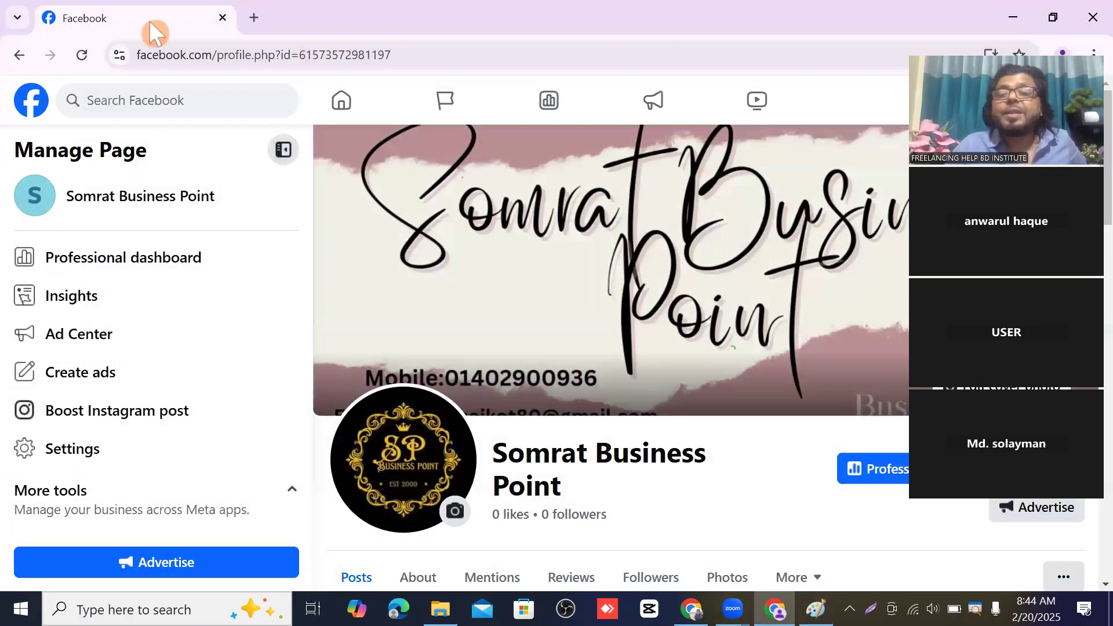
- Upload the resized Page Banner from Downloads as the cover photo and save it
left_click(996, 395)
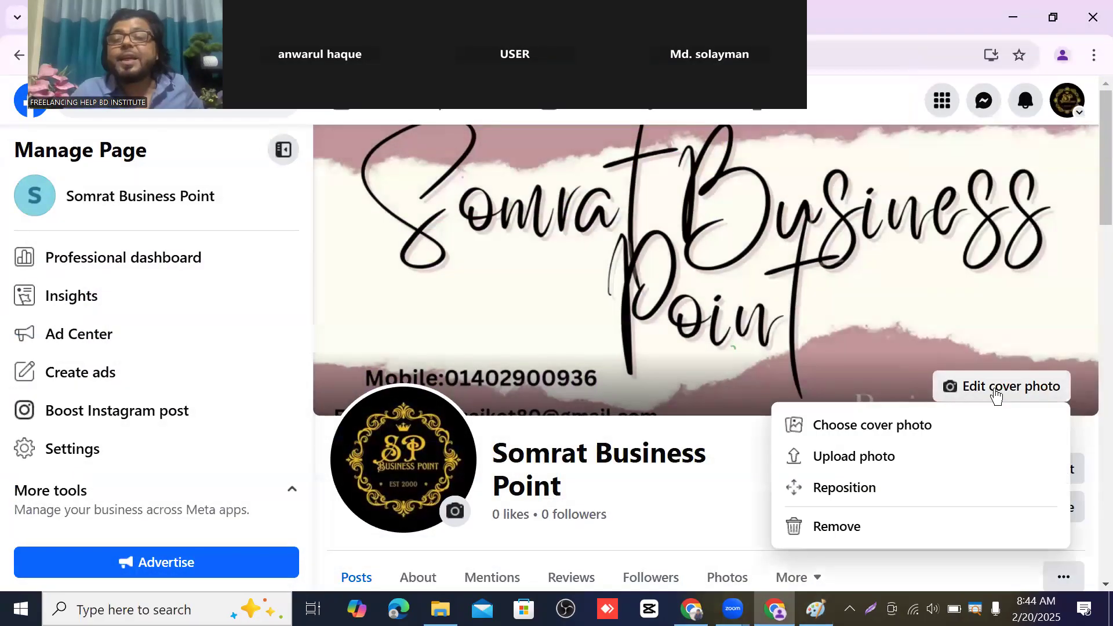
left_click(869, 459)
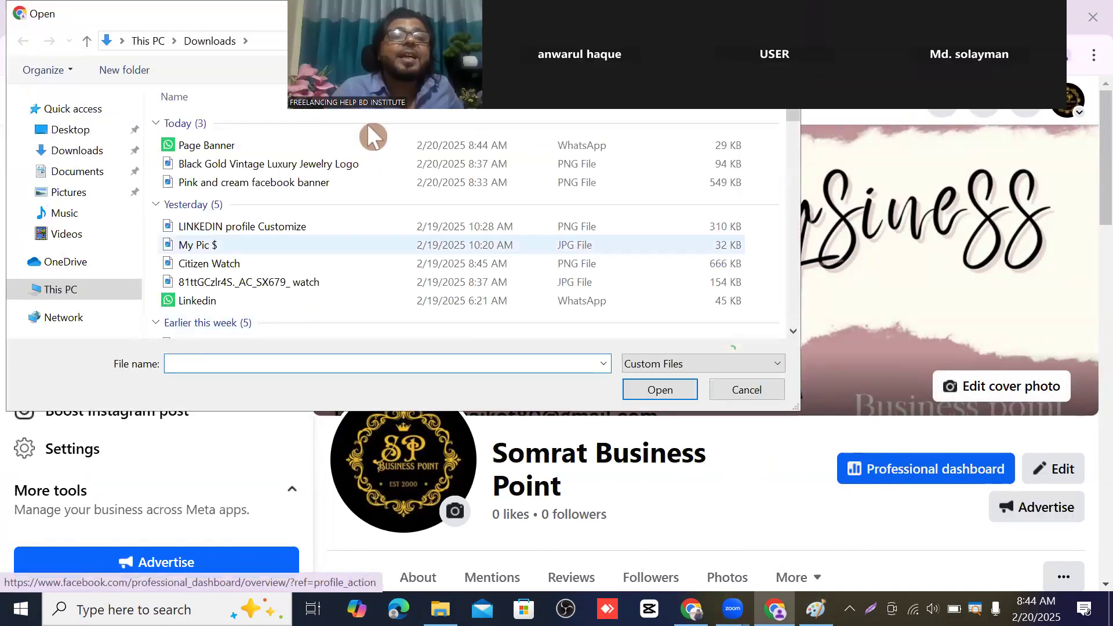
left_click(244, 144)
left_click(666, 389)
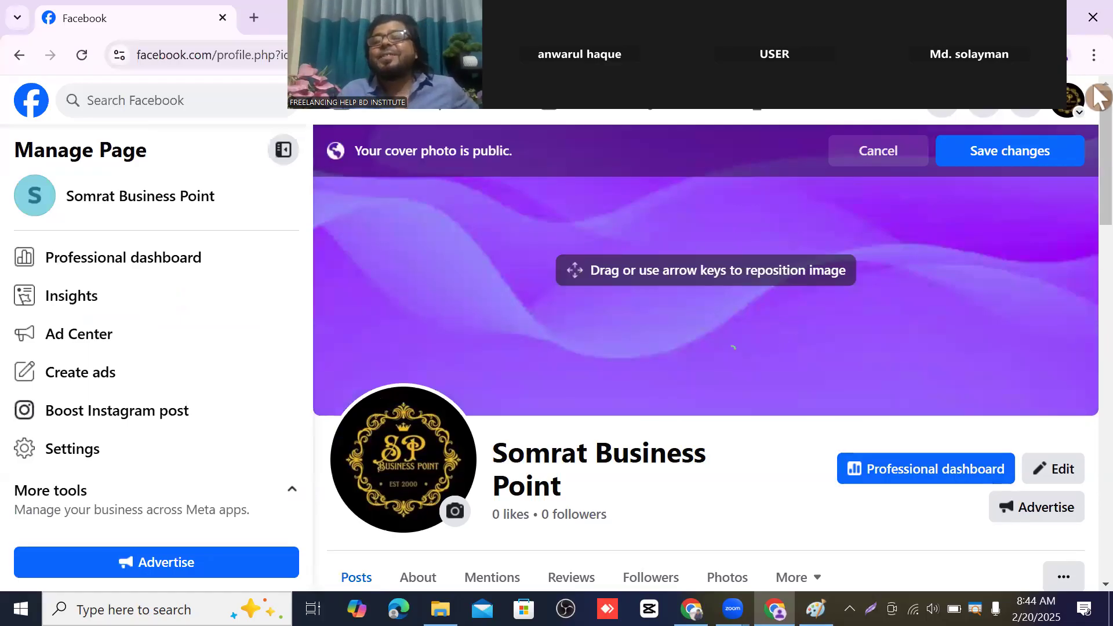
left_click(1024, 166)
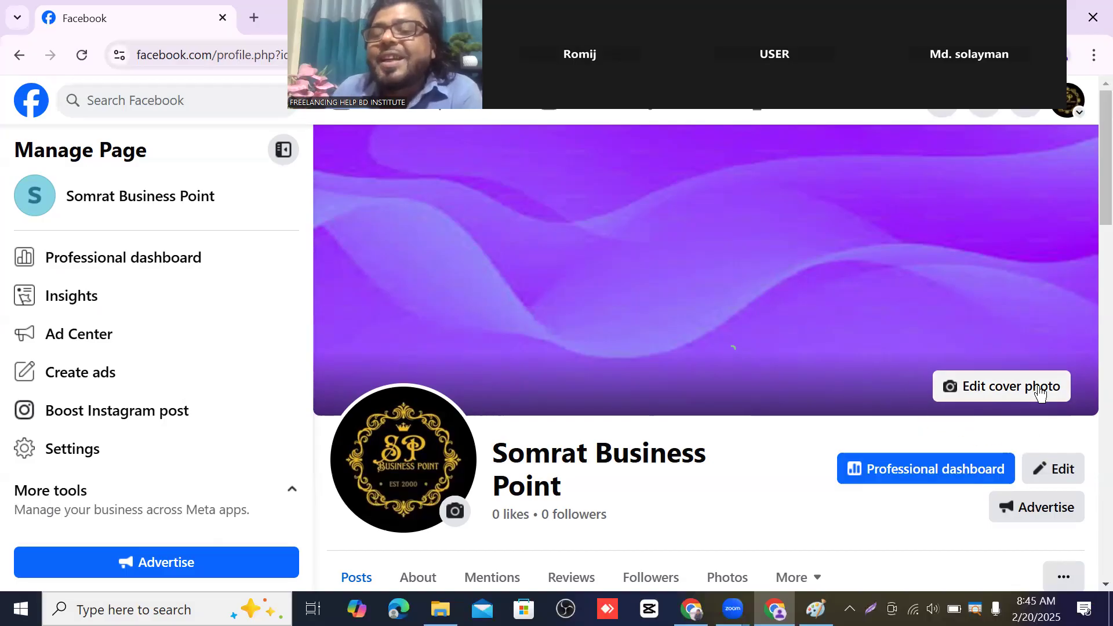
- Upload 'Pink and cream facebook banner' as the cover photo and save the change
left_click(1016, 391)
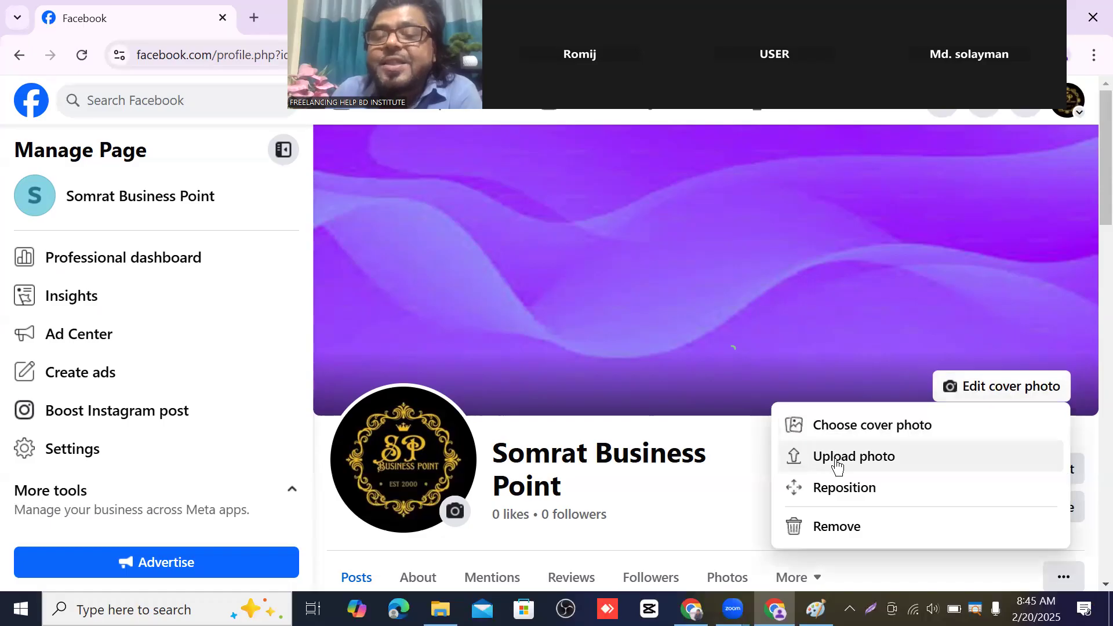
left_click(835, 461)
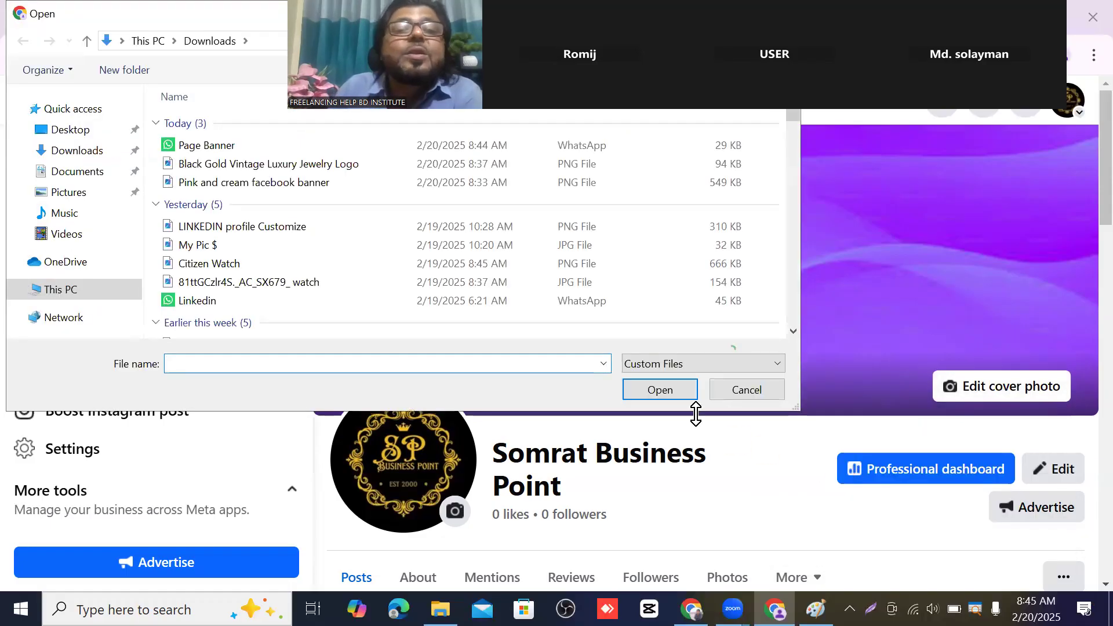
left_click(239, 184)
left_click(653, 390)
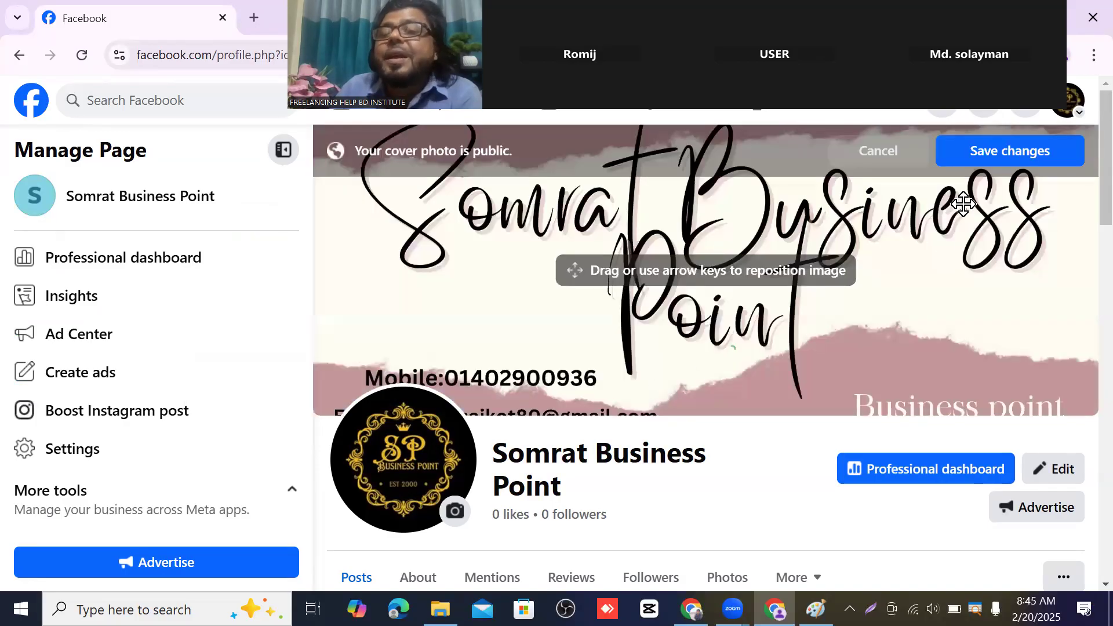
left_click(1027, 151)
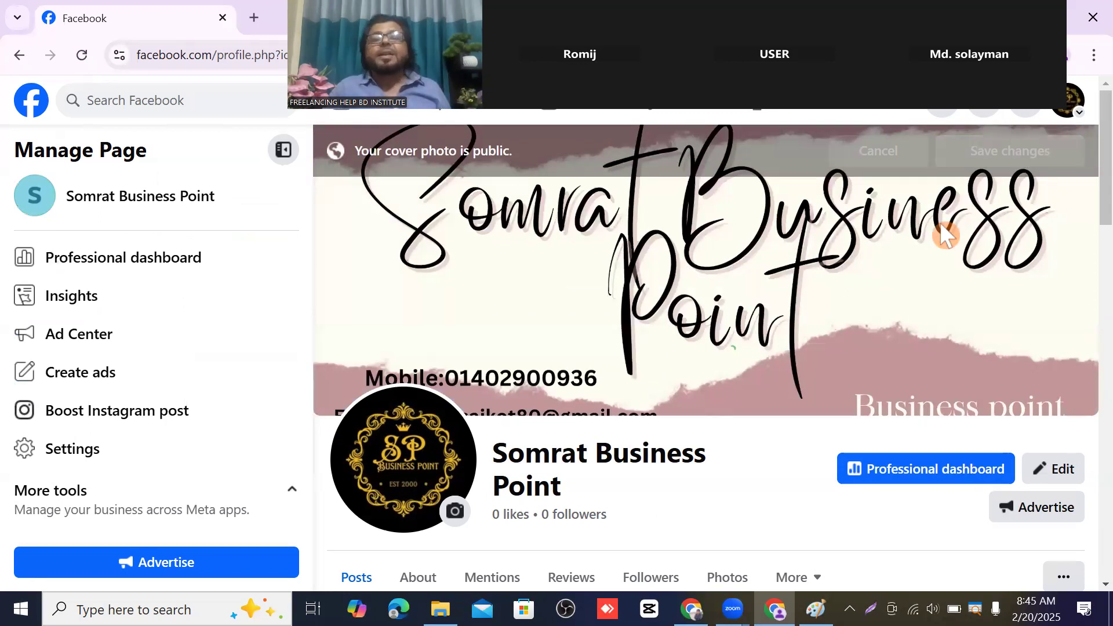
scroll(928, 234, "down", 3)
scroll(905, 348, "up", 3)
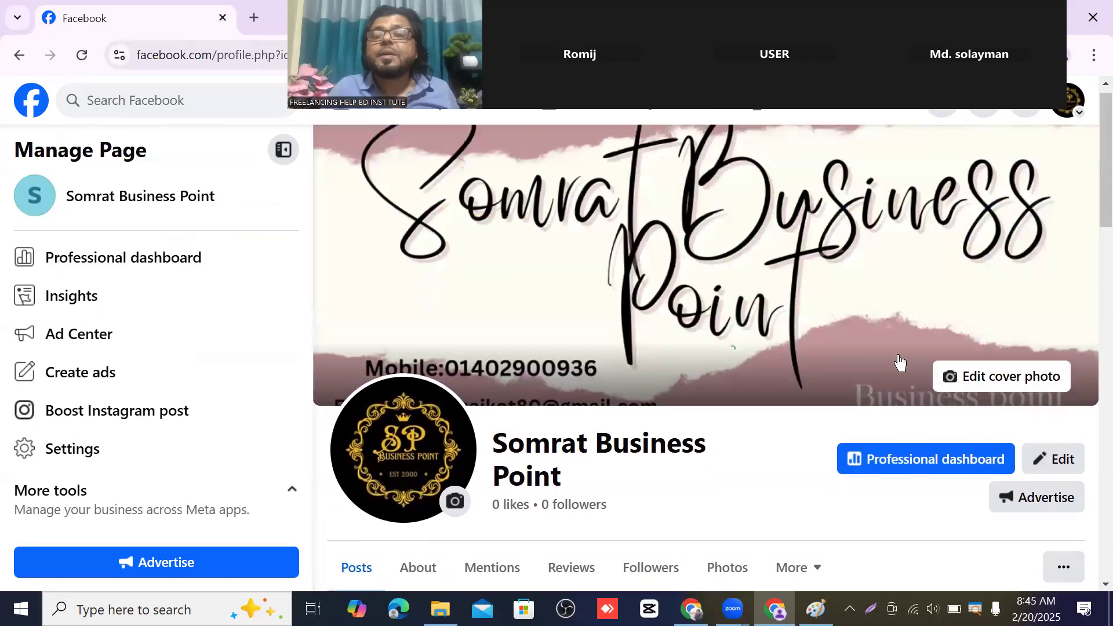
scroll(689, 307, "down", 5)
scroll(706, 325, "down", 3)
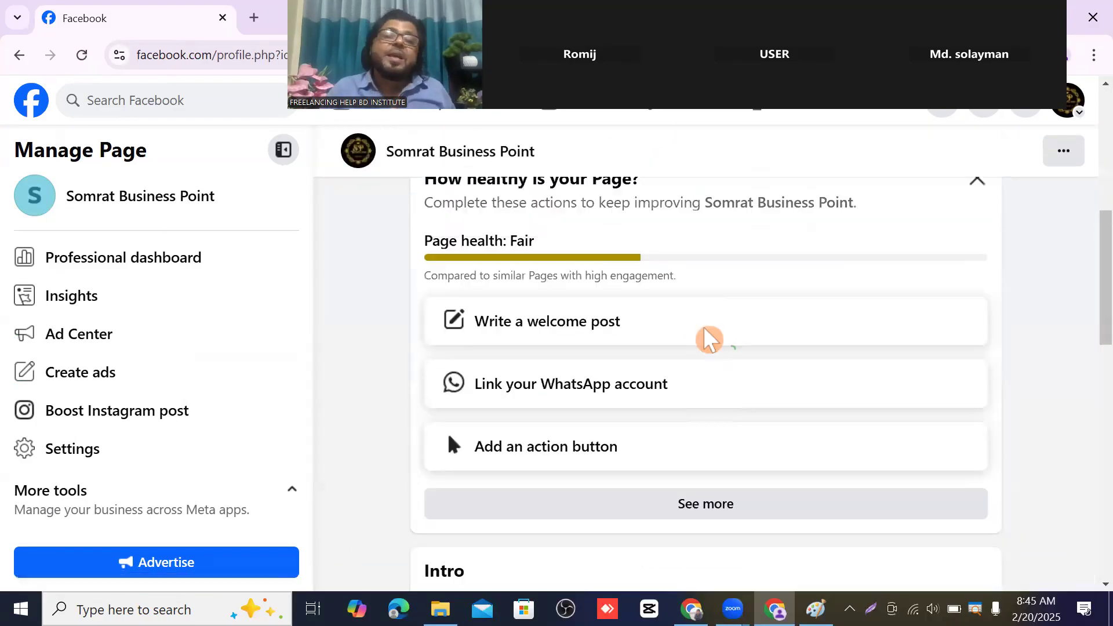
scroll(763, 375, "up", 8)
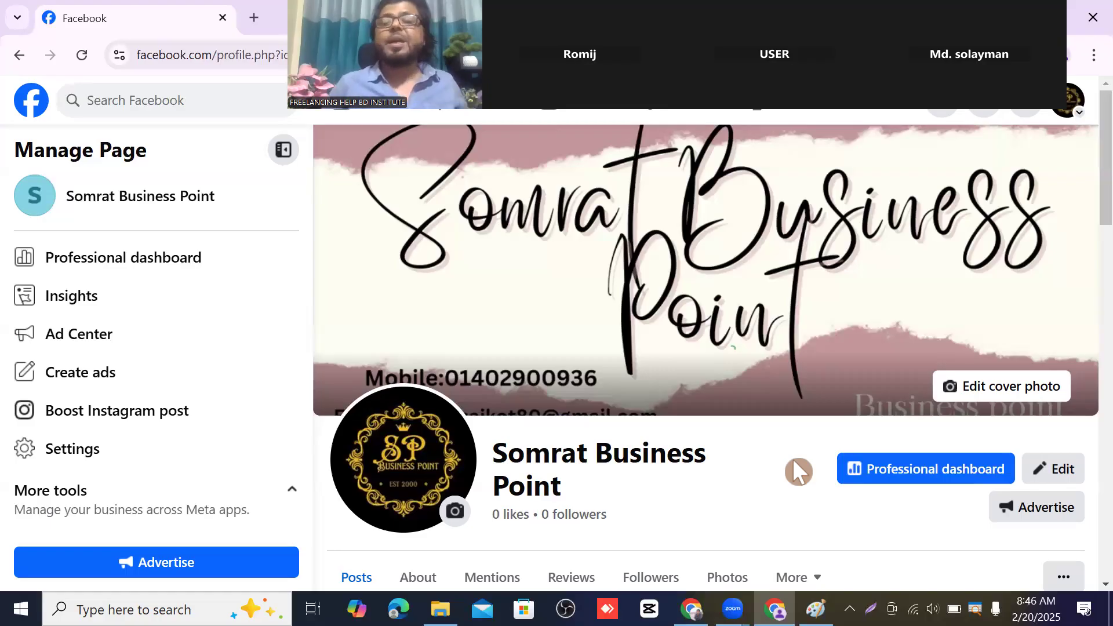
left_click_drag(568, 104, 271, 238)
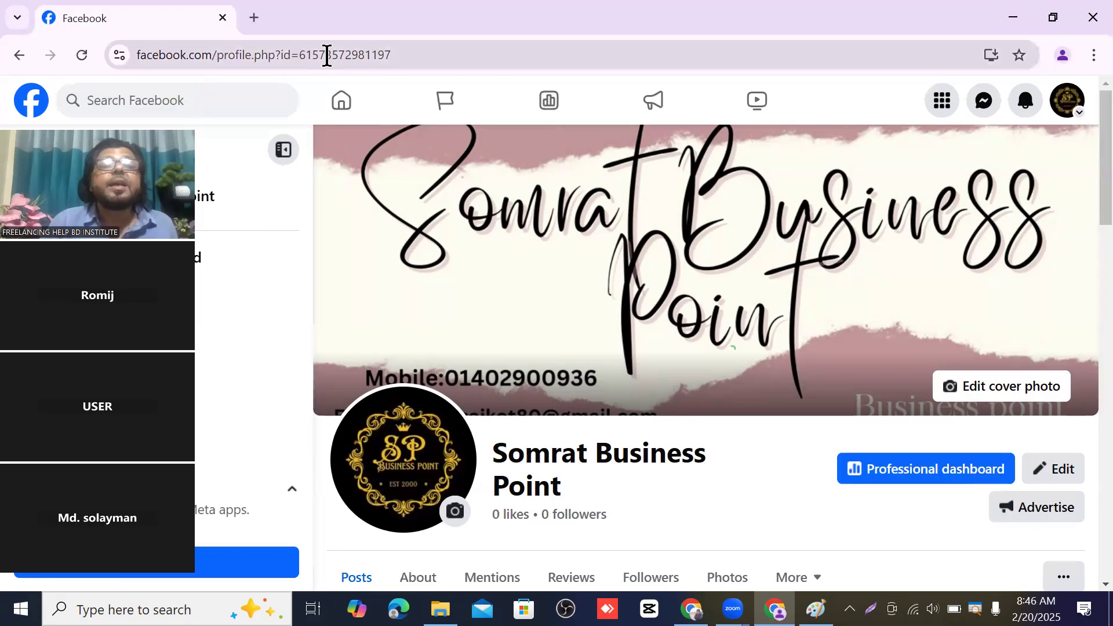
left_click(279, 49)
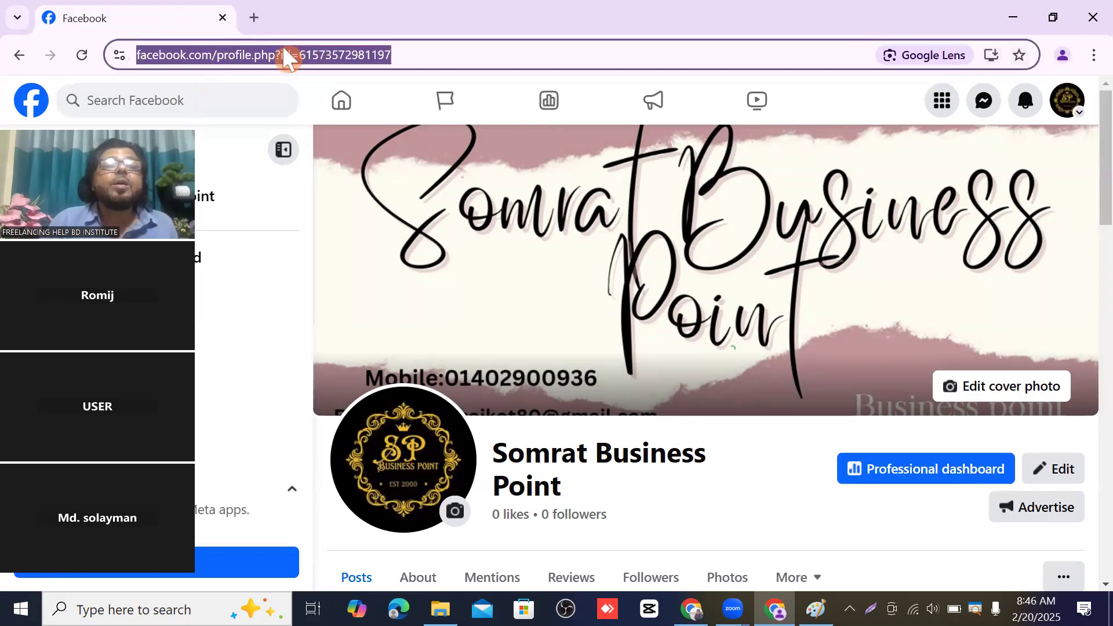
right_click(283, 50)
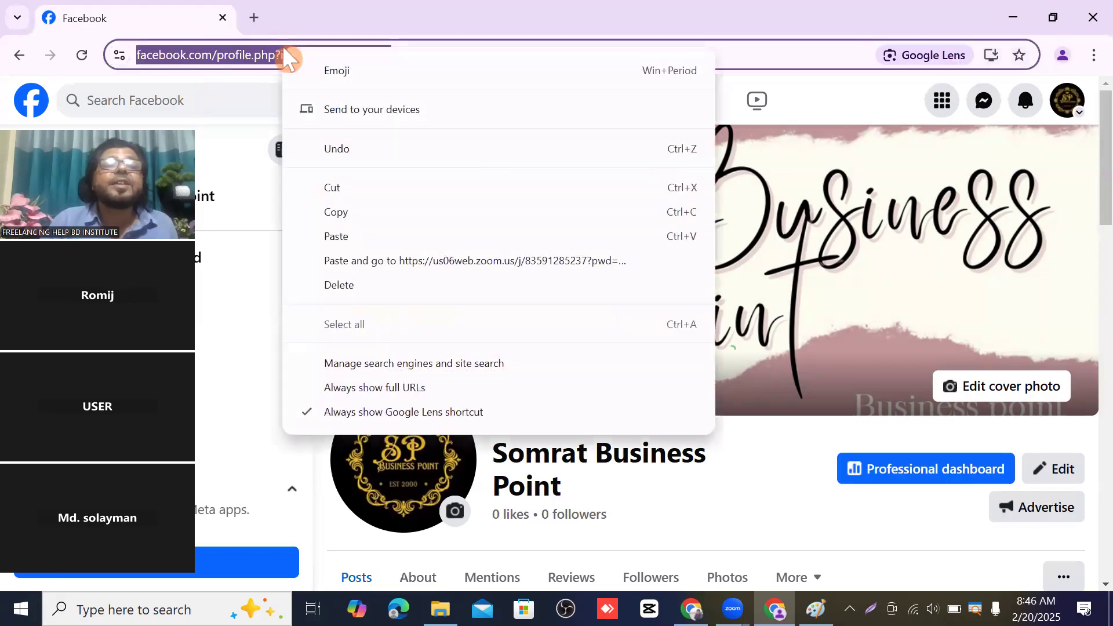
left_click(358, 216)
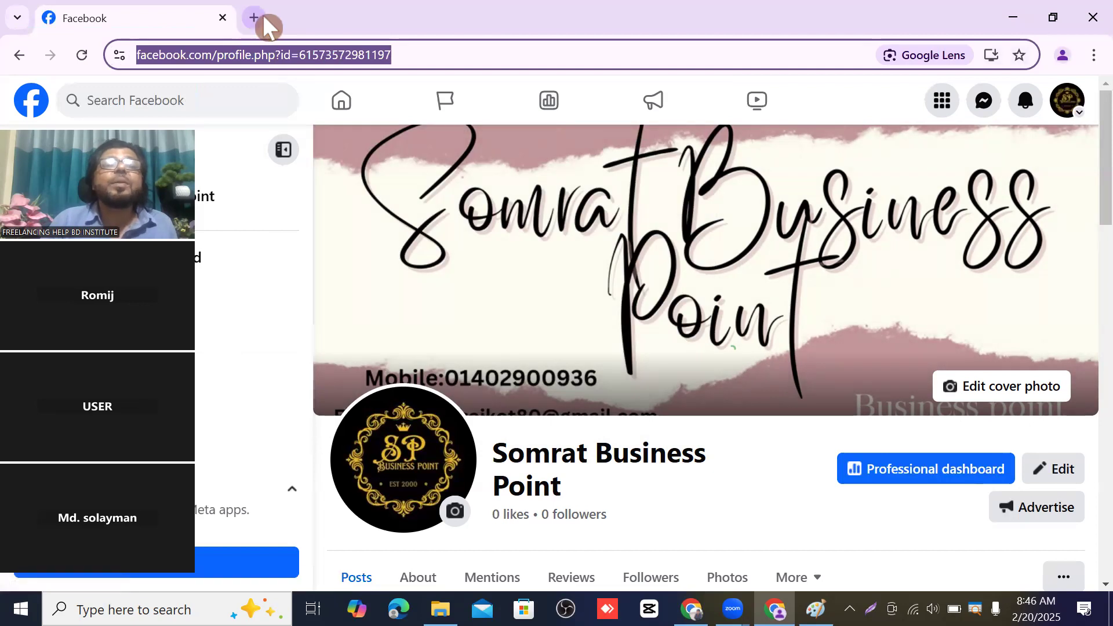
left_click(254, 17)
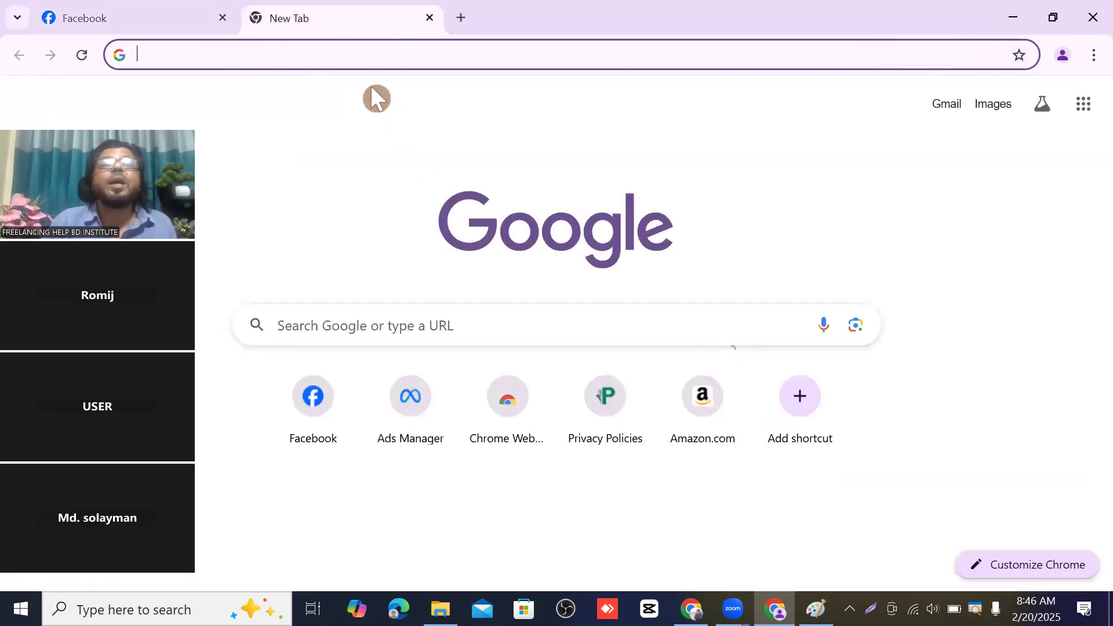
right_click(161, 55)
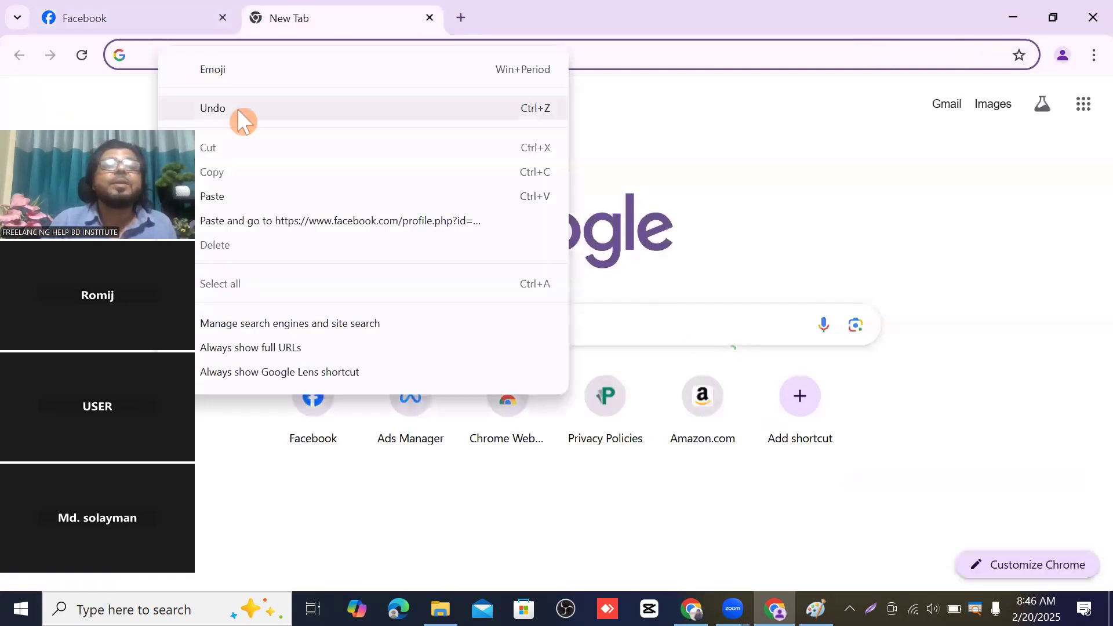
left_click(234, 197)
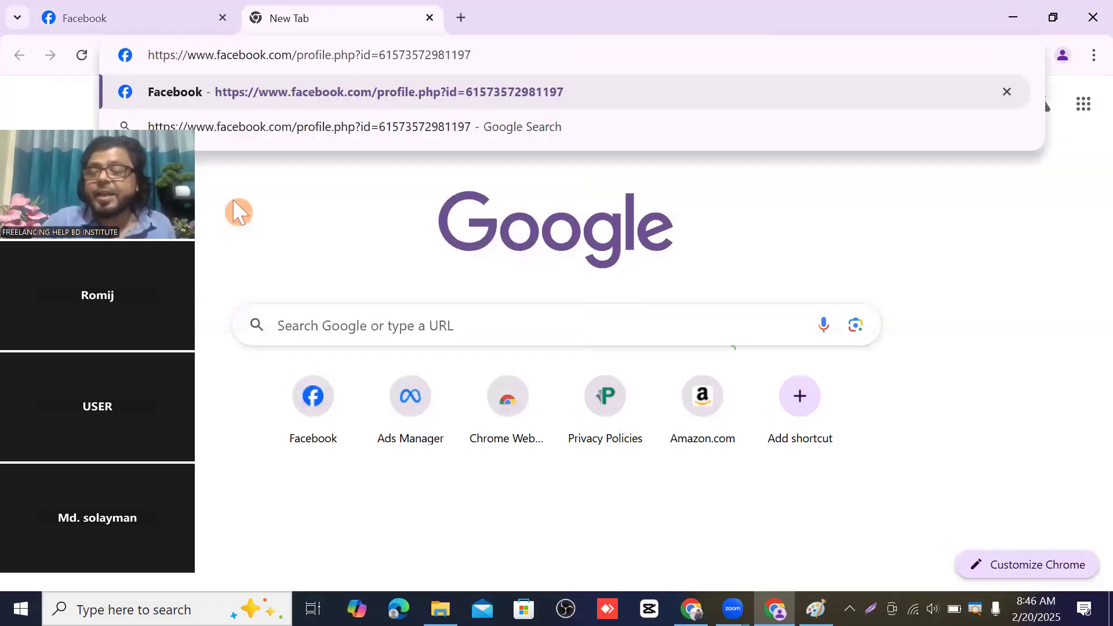
key("Return")
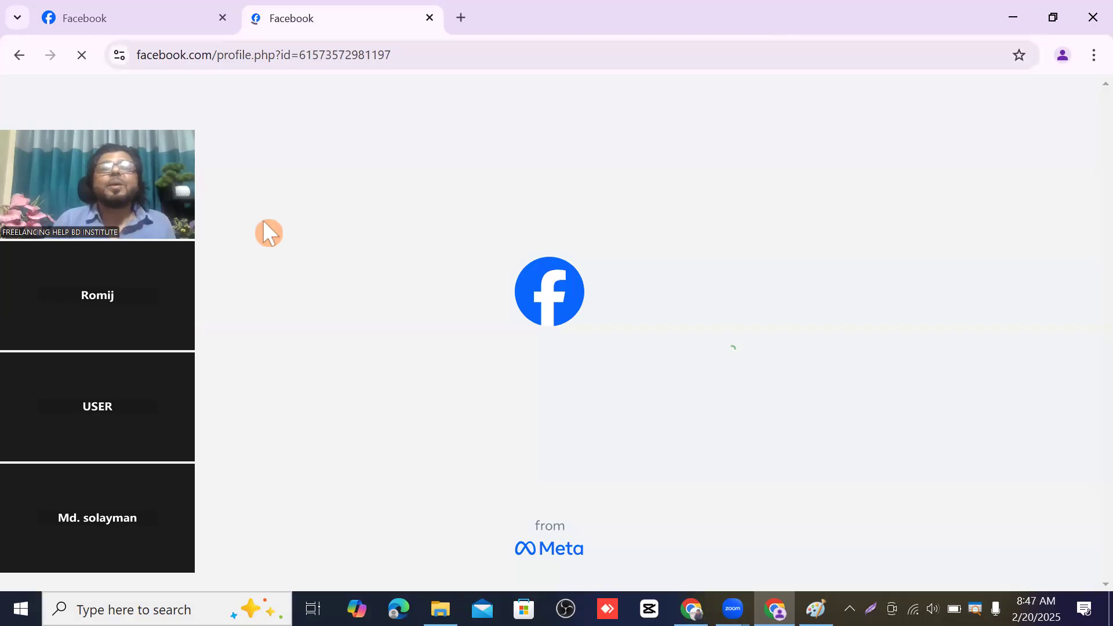
scroll(708, 335, "down", 4)
scroll(713, 415, "up", 4)
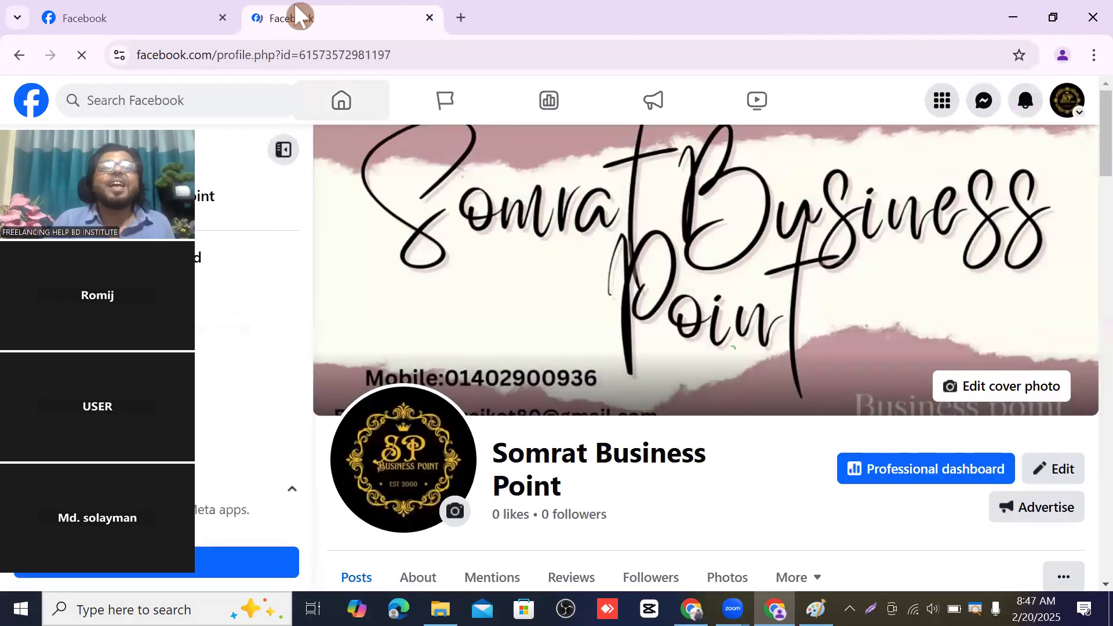
left_click(139, 23)
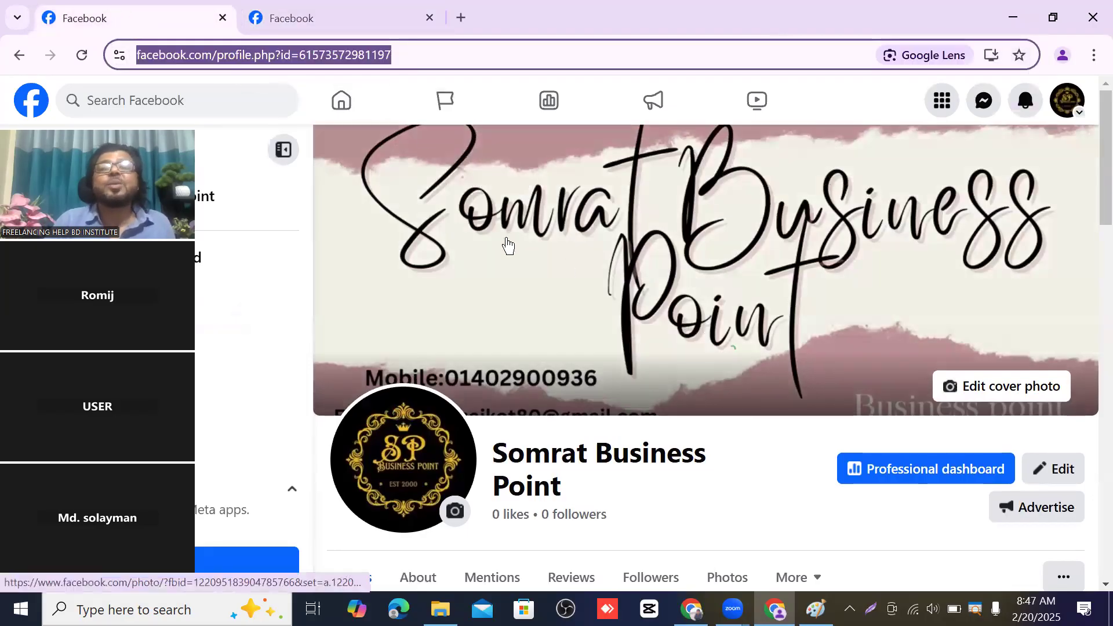
left_click(428, 17)
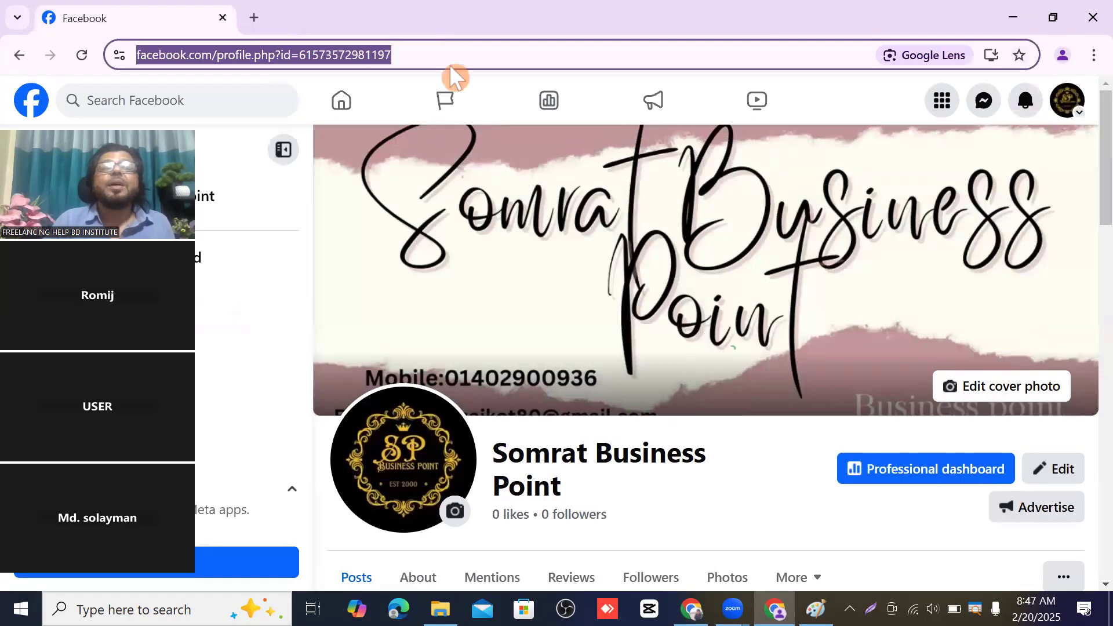
- Go through the account menu to Facebook's full Settings & privacy page with Preferences and Blocking
left_click(450, 65)
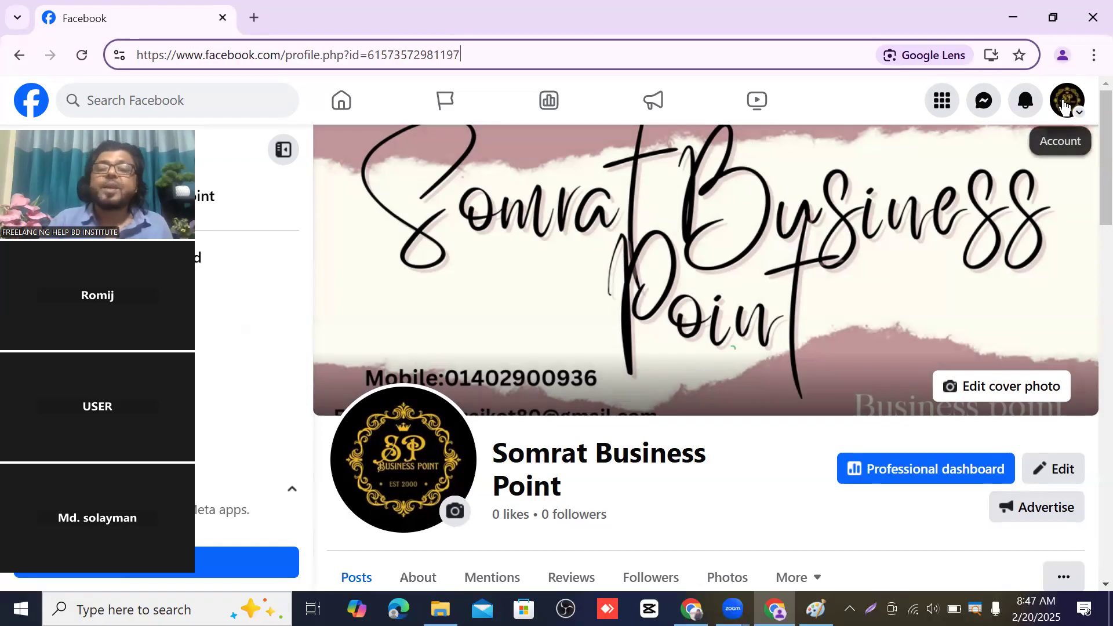
left_click(1063, 107)
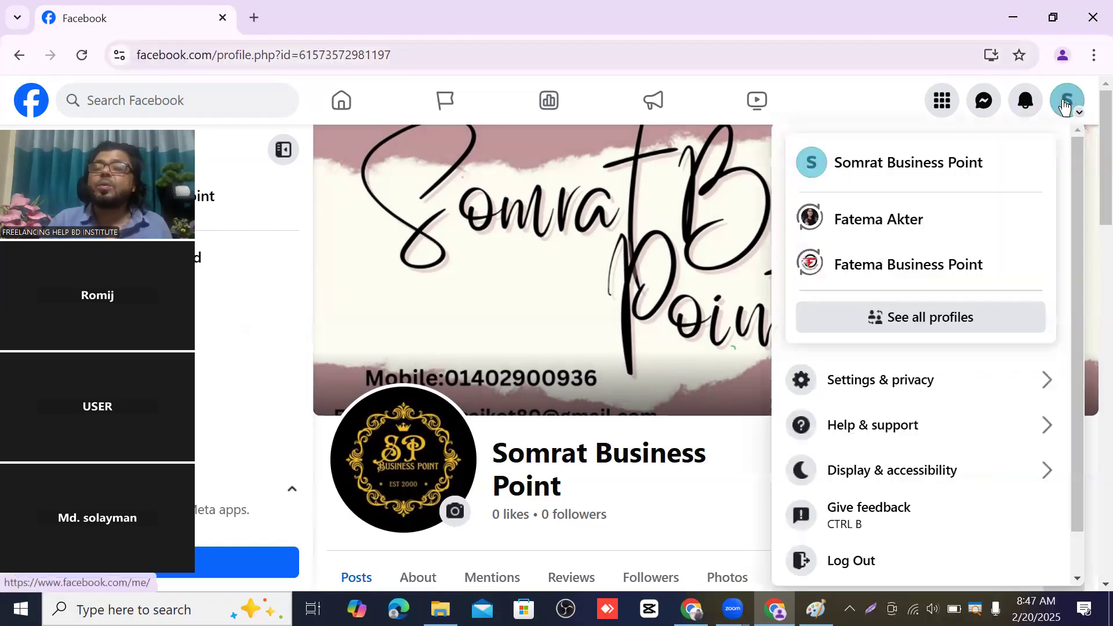
left_click(862, 388)
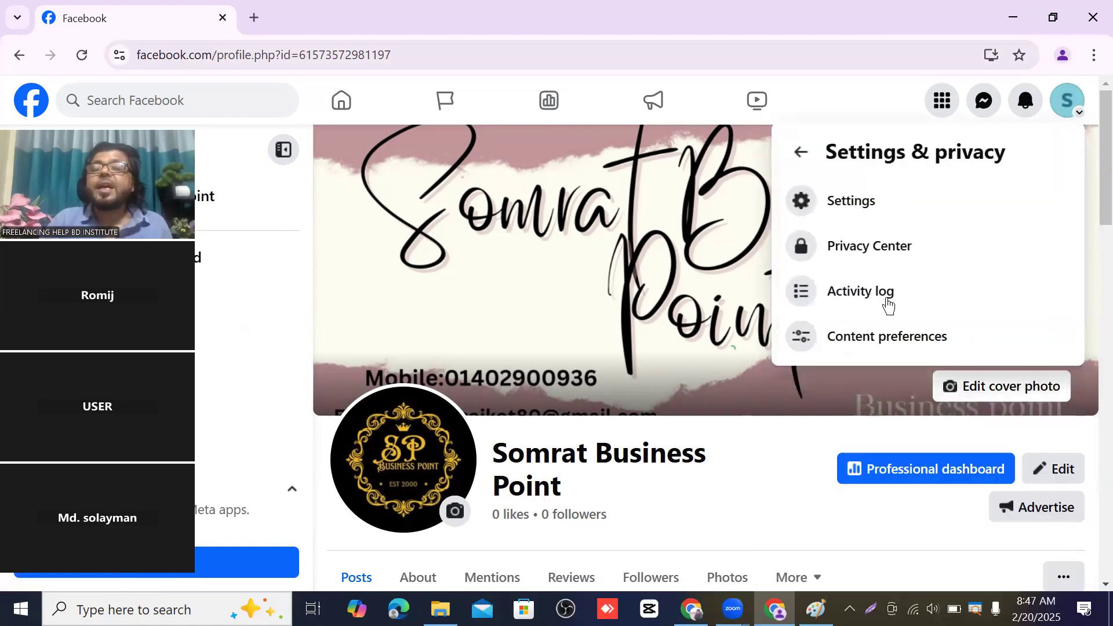
left_click(847, 206)
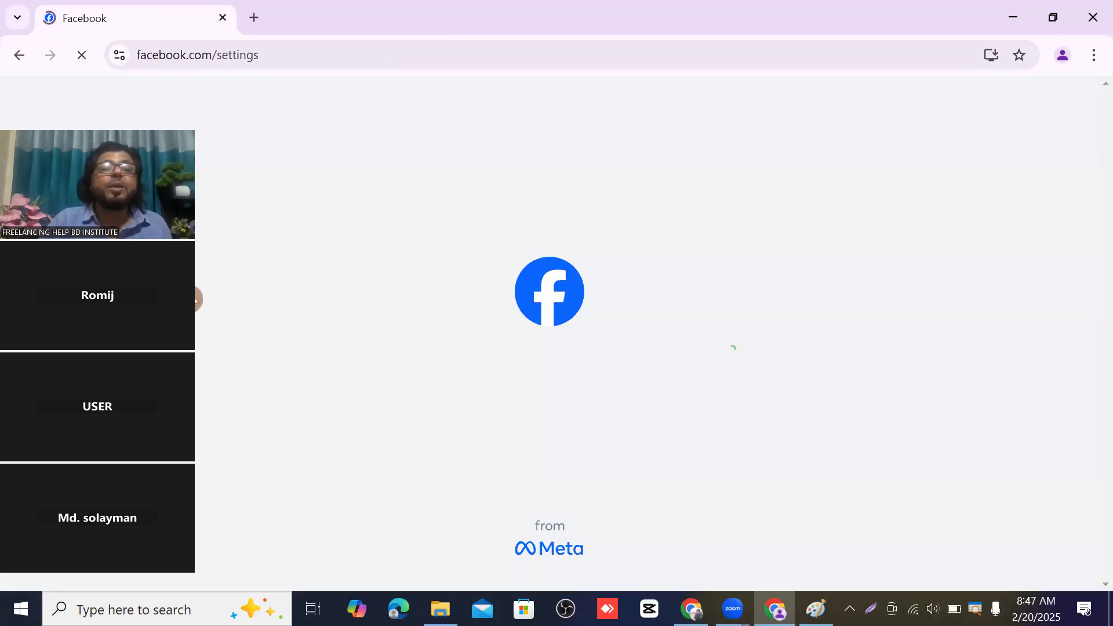
left_click_drag(183, 287, 756, 3)
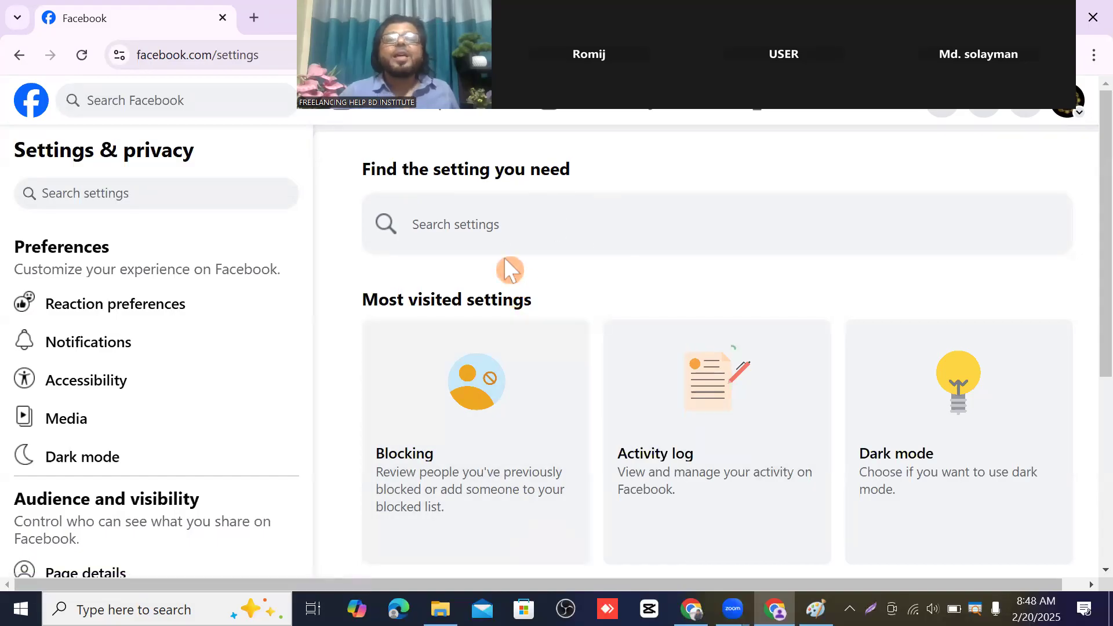
- Search settings for 'Username' and open the Page Name entry showing no username set
left_click(443, 222)
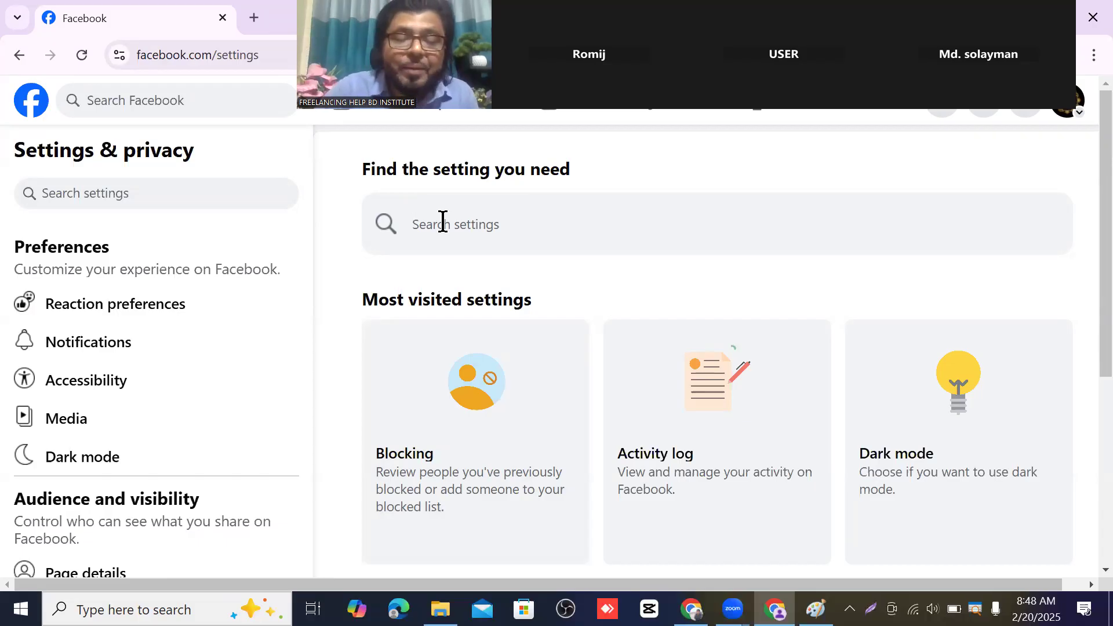
type("U")
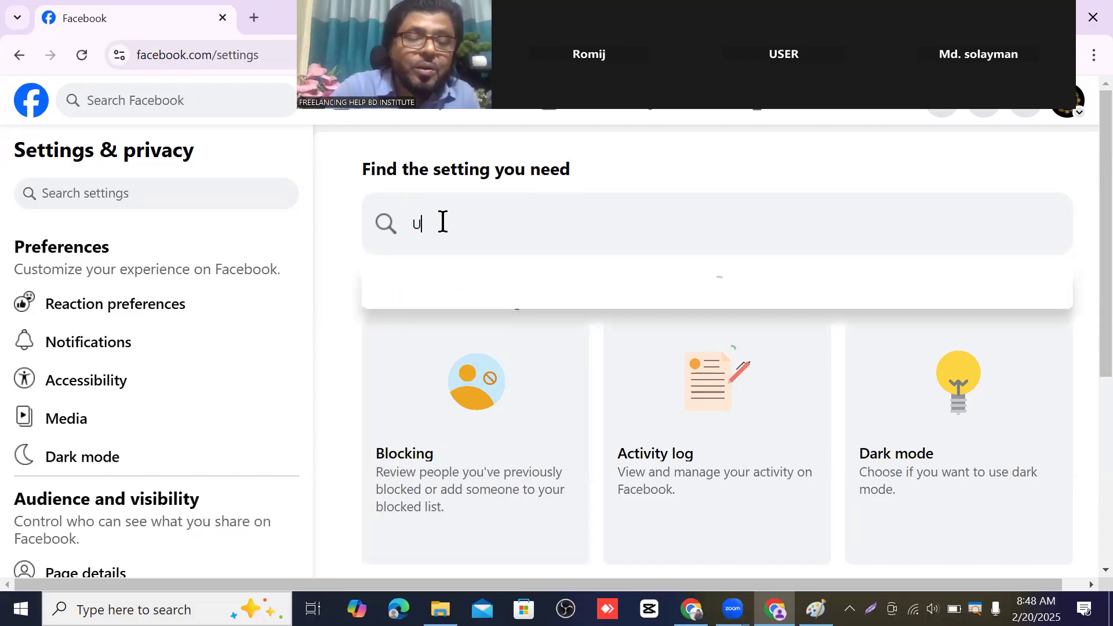
type("ser")
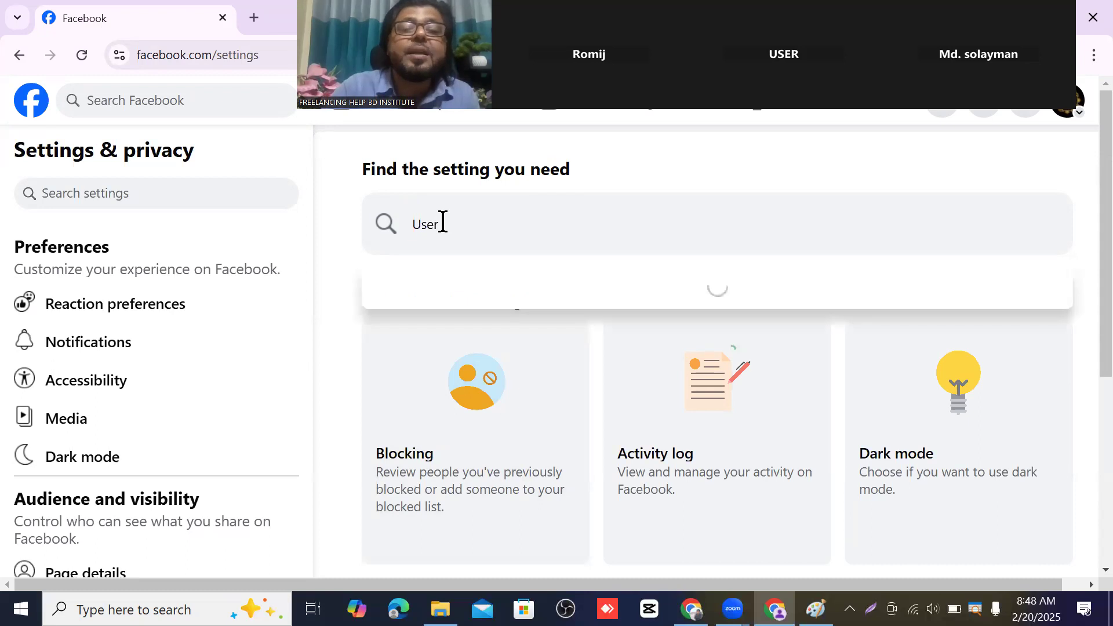
type("name")
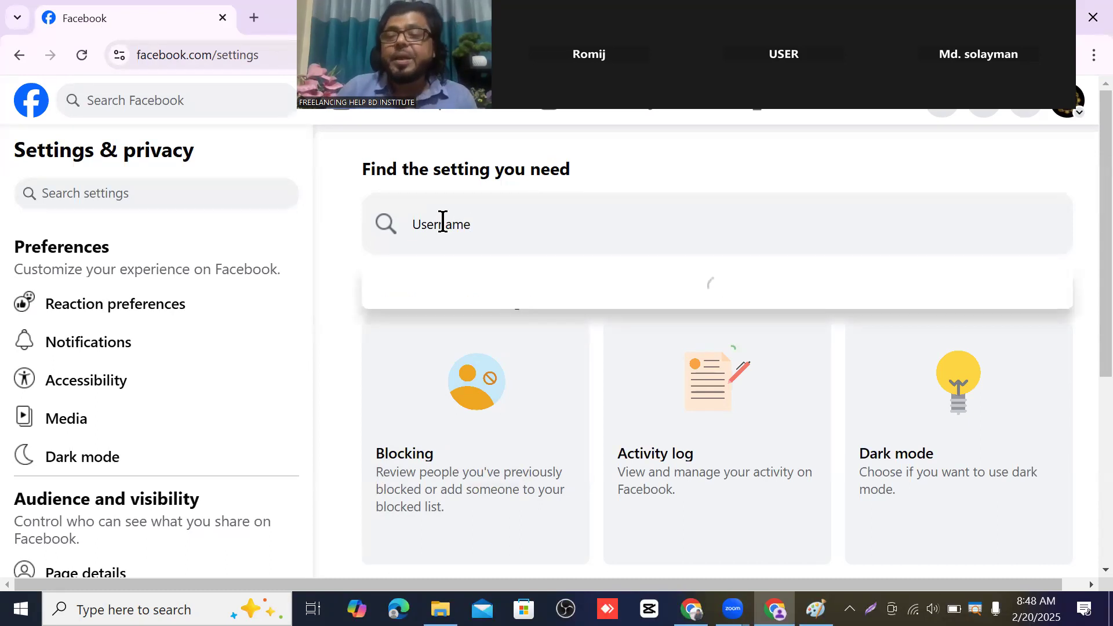
key("Return")
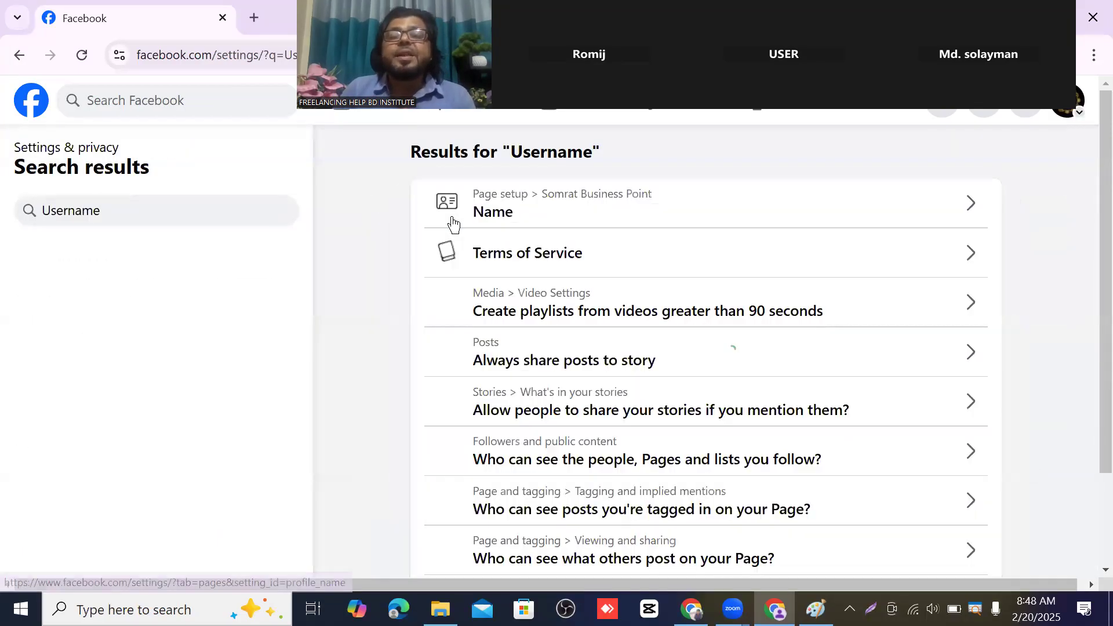
left_click(962, 208)
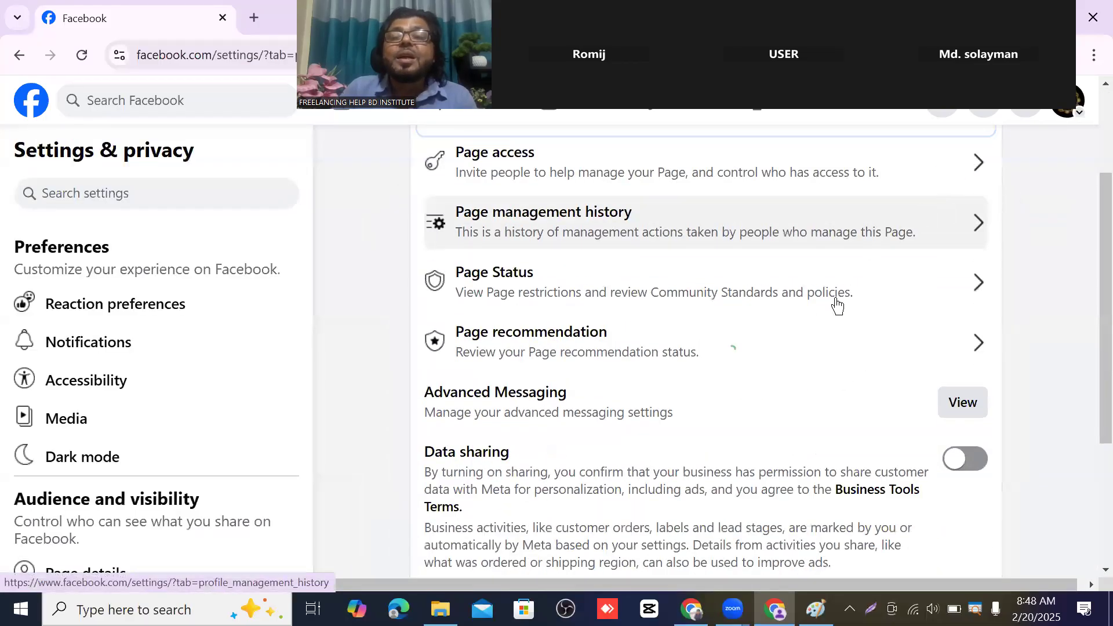
scroll(659, 340, "up", 2)
left_click(726, 265)
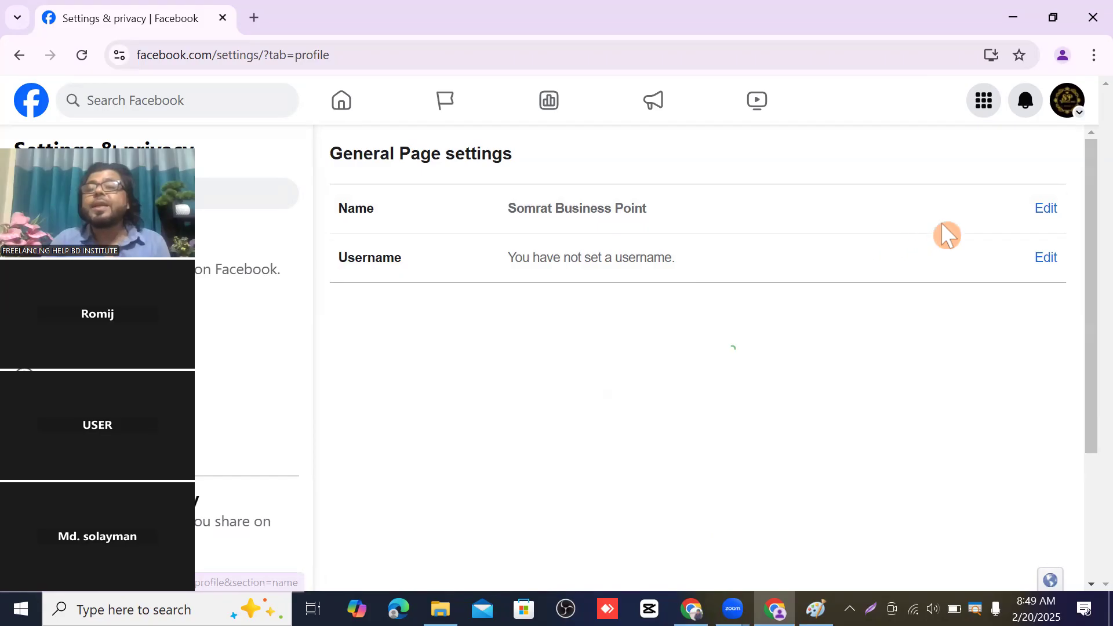
left_click(1047, 210)
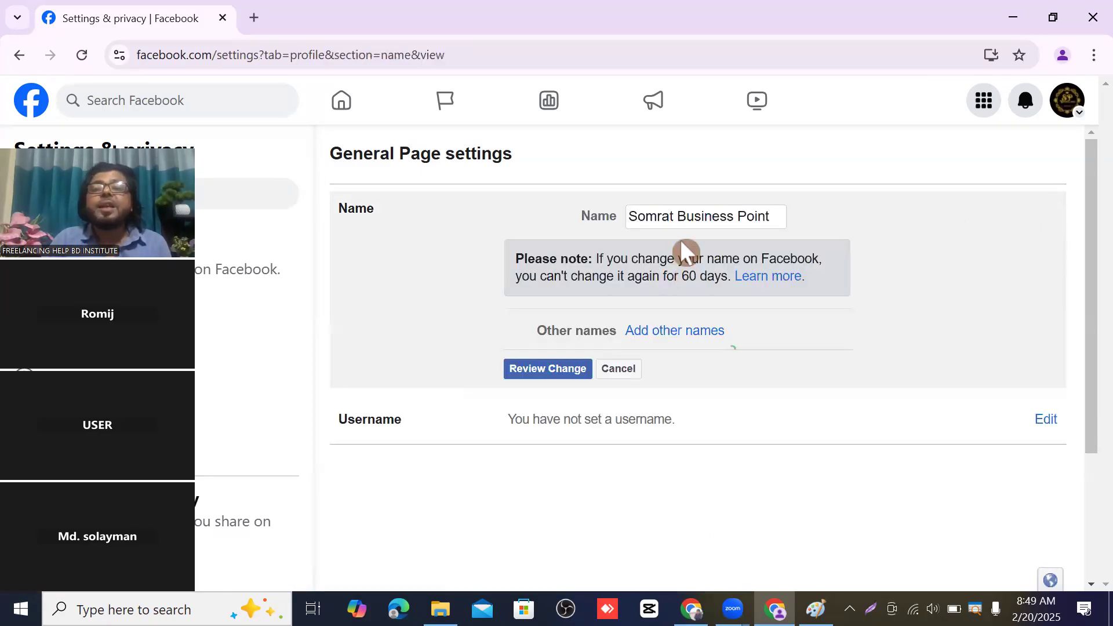
triple_click(652, 215)
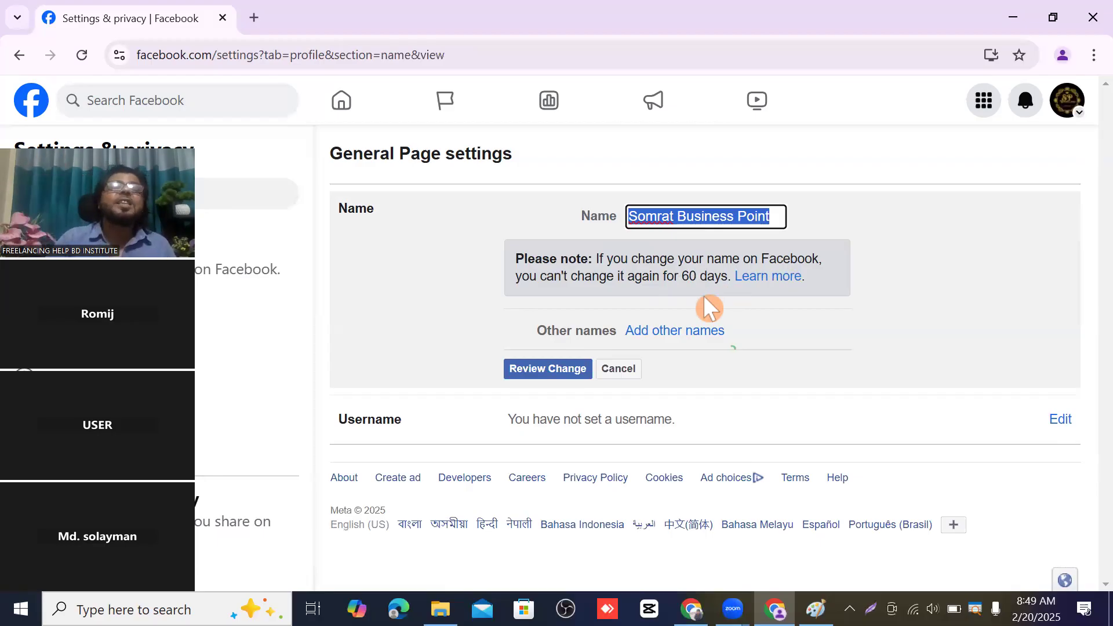
left_click(636, 374)
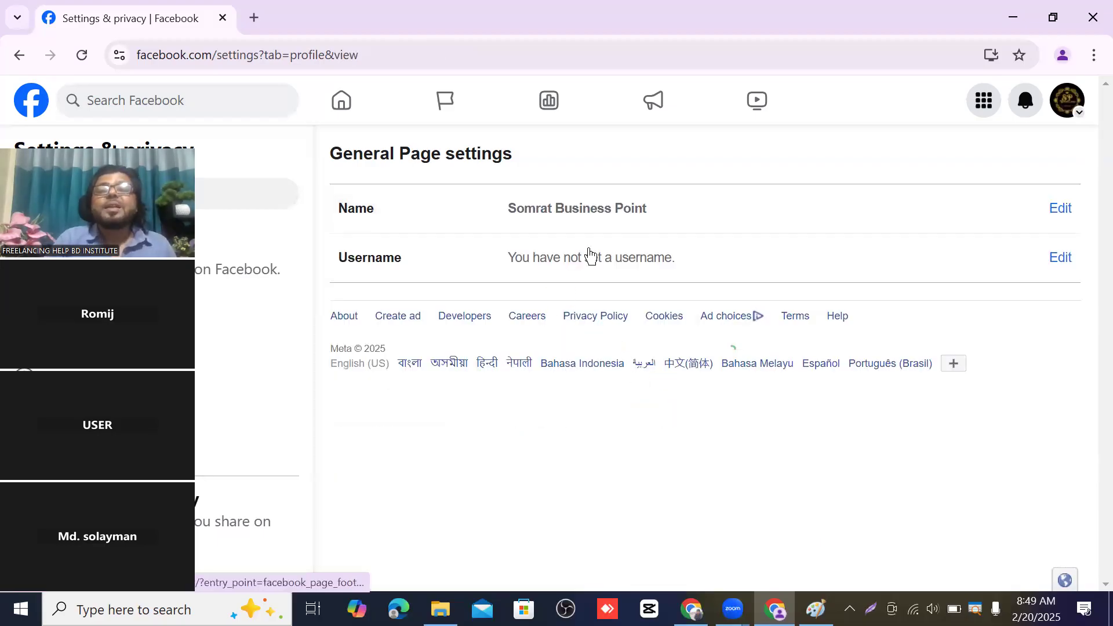
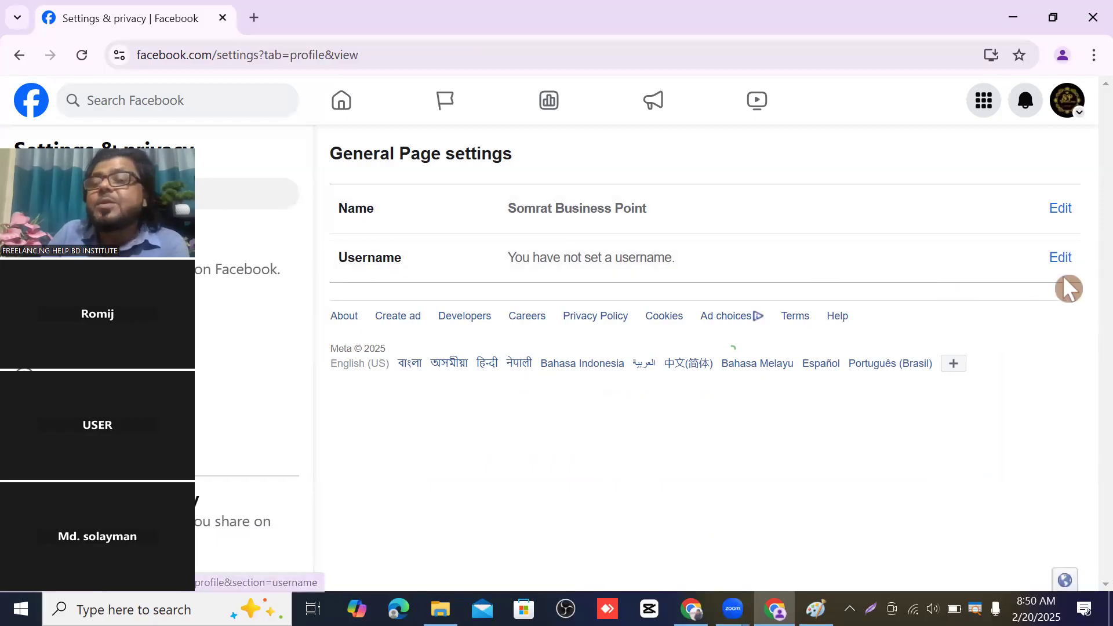
- Enter 'somratbusinesspoint' as the Page username and, once it shows available, save it
left_click(1062, 260)
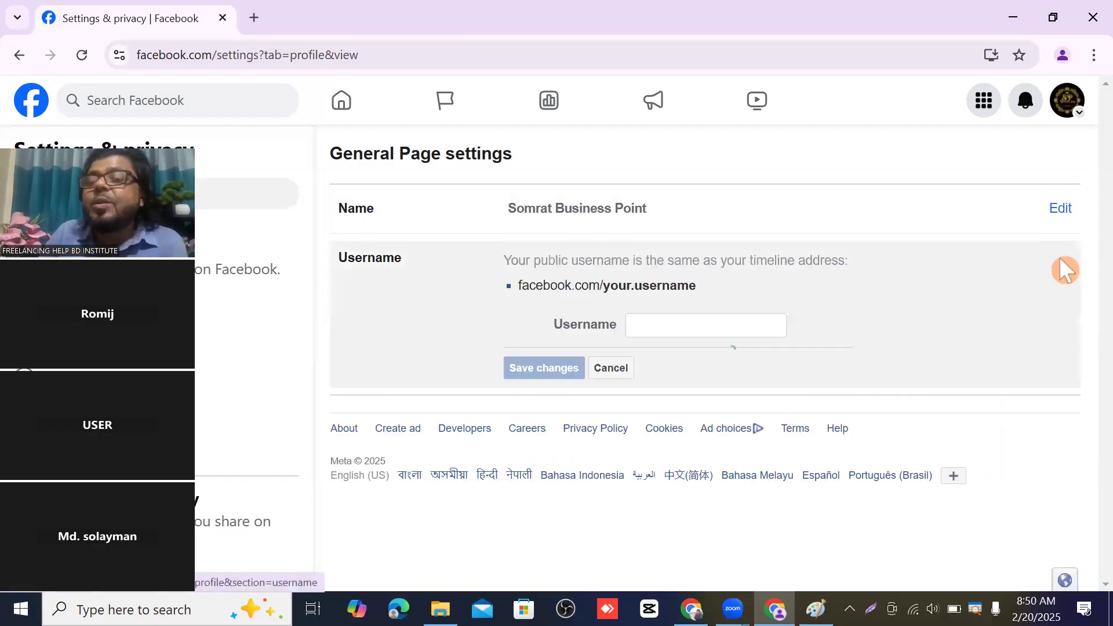
left_click(649, 323)
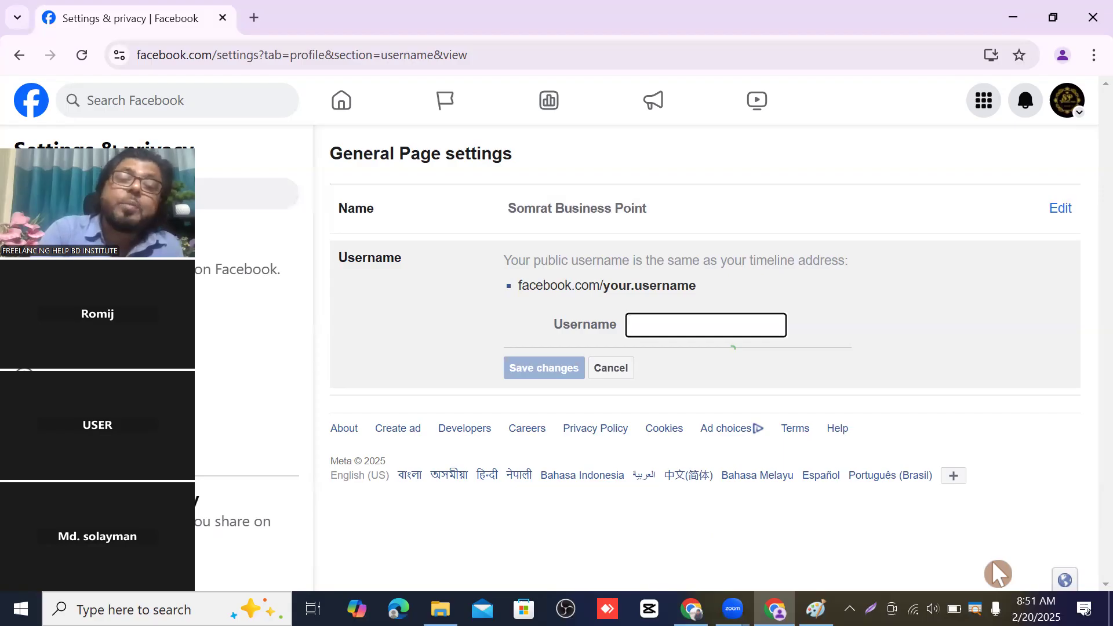
type("som")
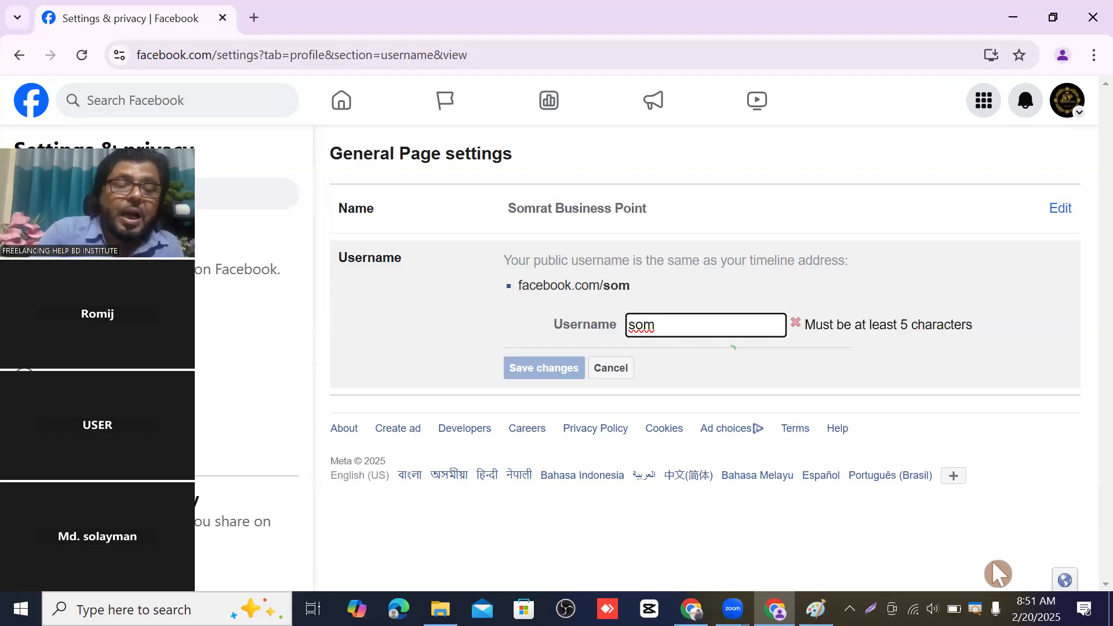
type("rat")
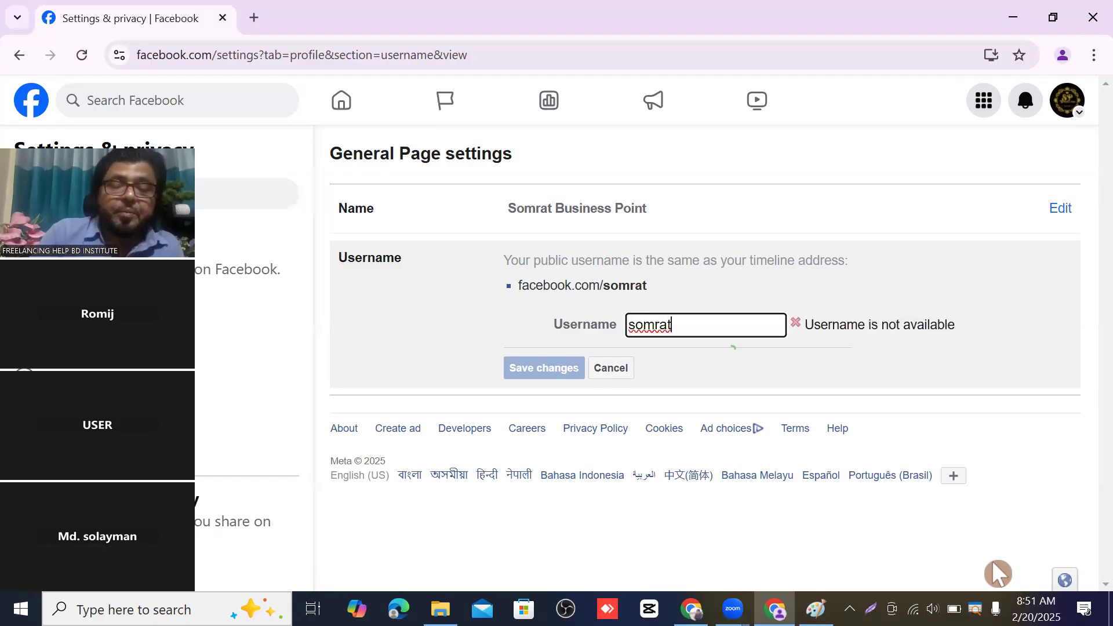
type("business")
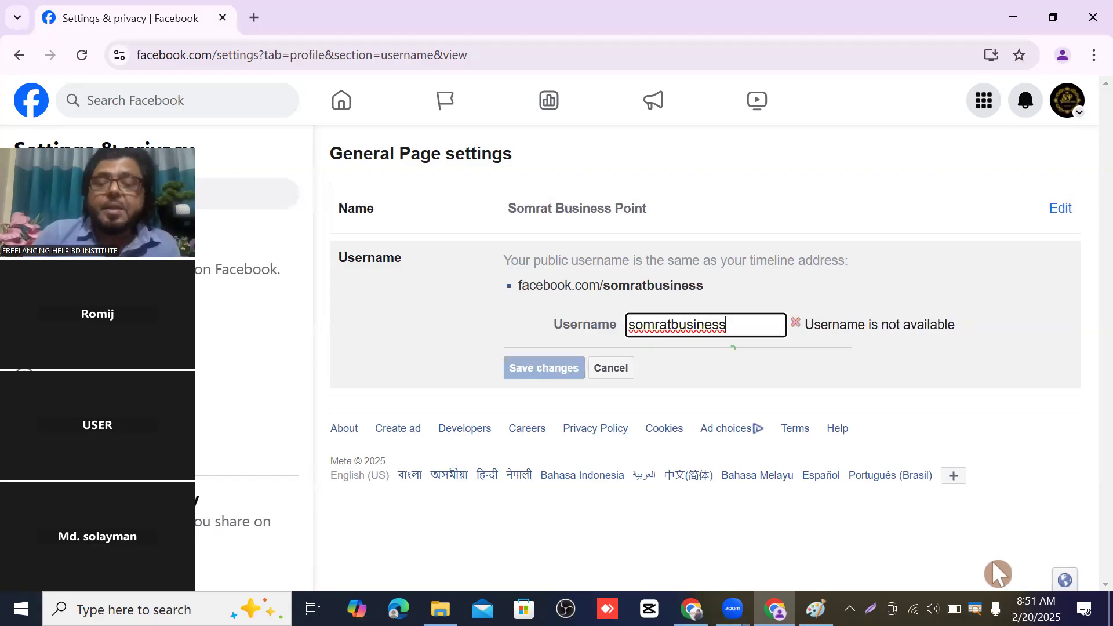
type("p")
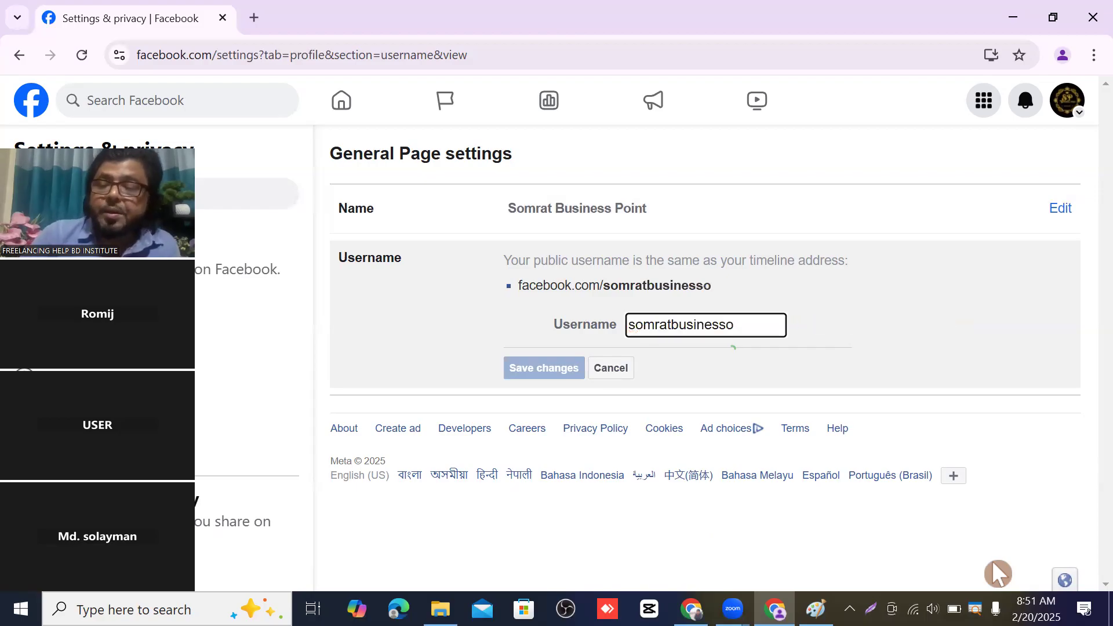
type("oint")
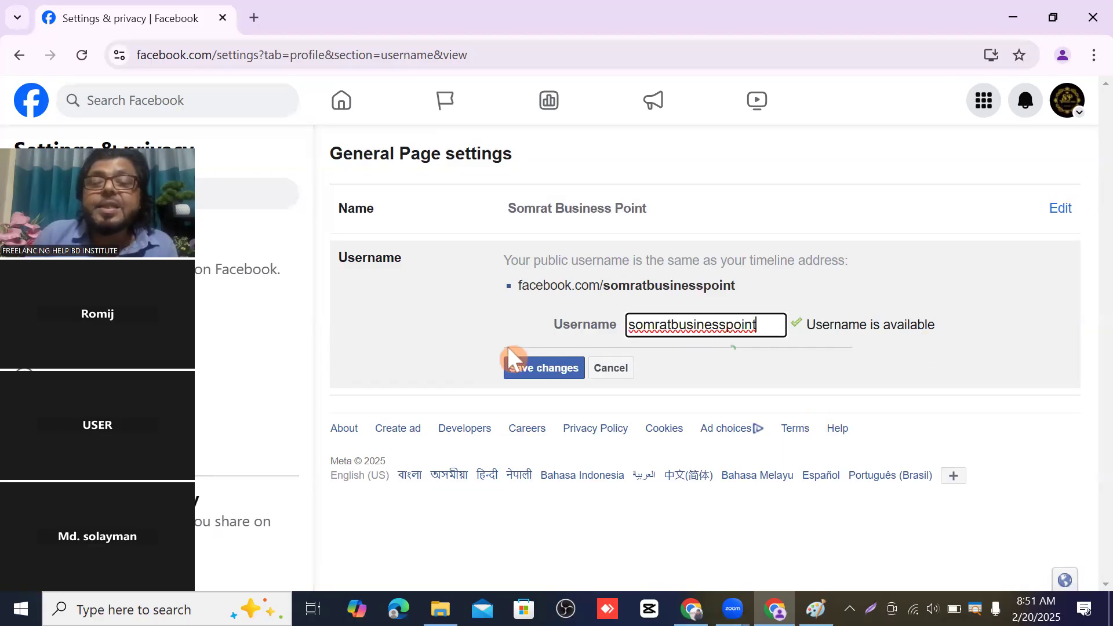
left_click(545, 368)
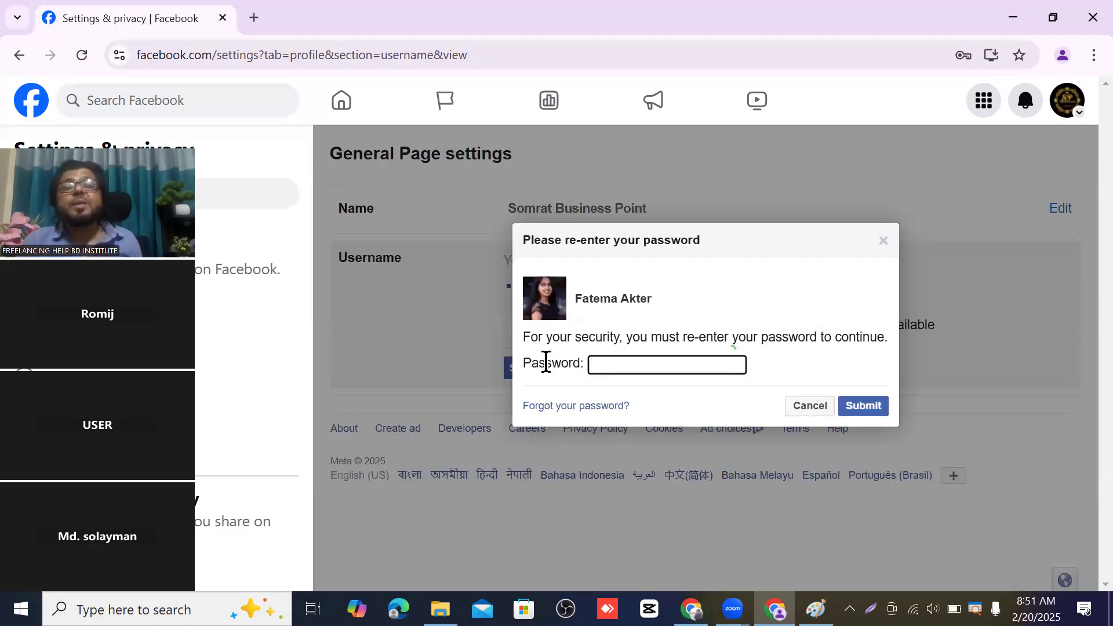
- Confirm the username change by submitting the saved account password in the re-enter password dialog
left_click(635, 346)
left_click(613, 360)
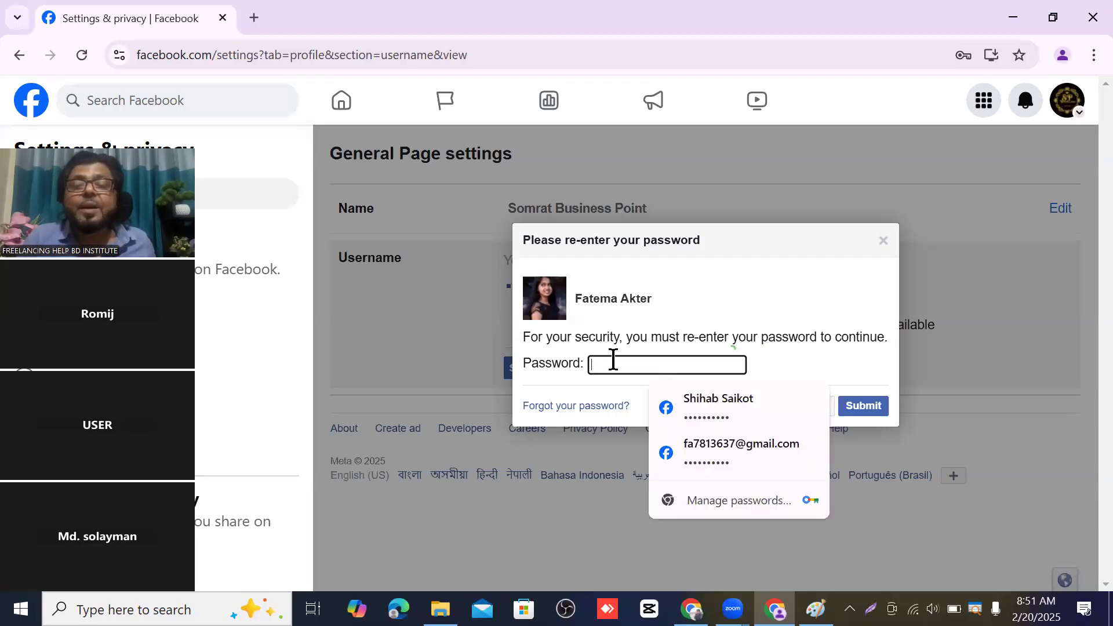
left_click(736, 442)
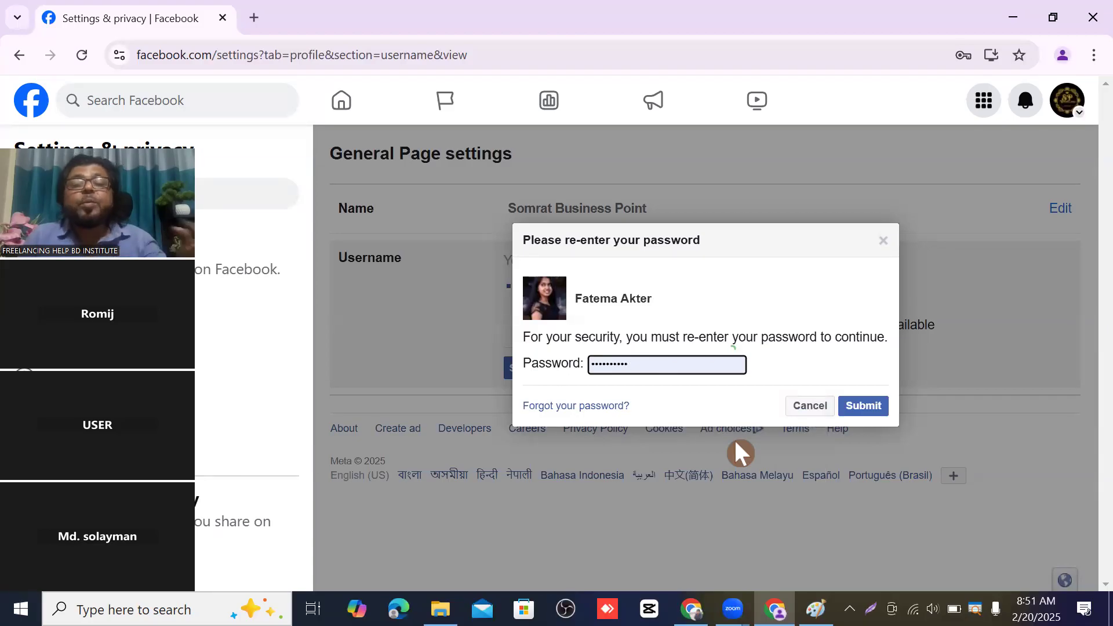
left_click(866, 409)
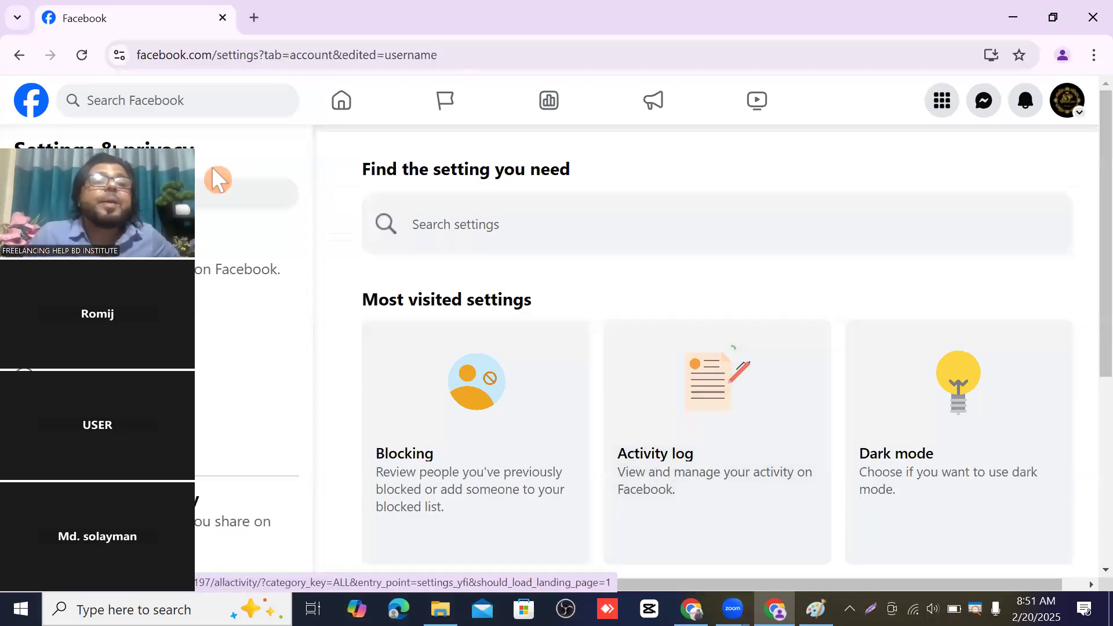
- Go to the home feed and open the Somrat Business Point Page from the left navigation
left_click(43, 109)
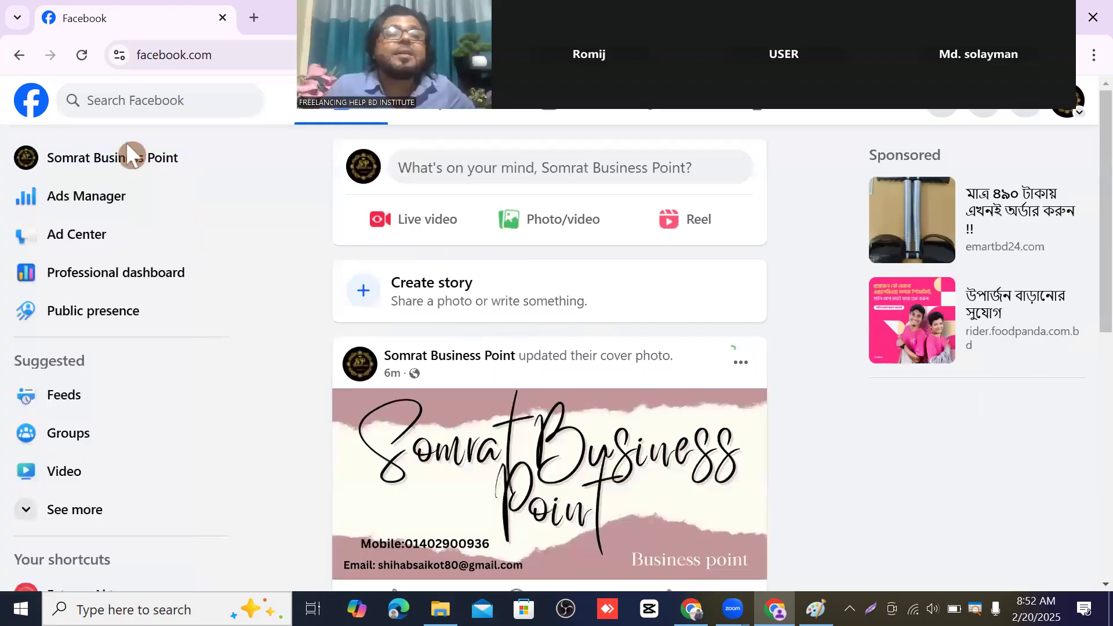
left_click(180, 157)
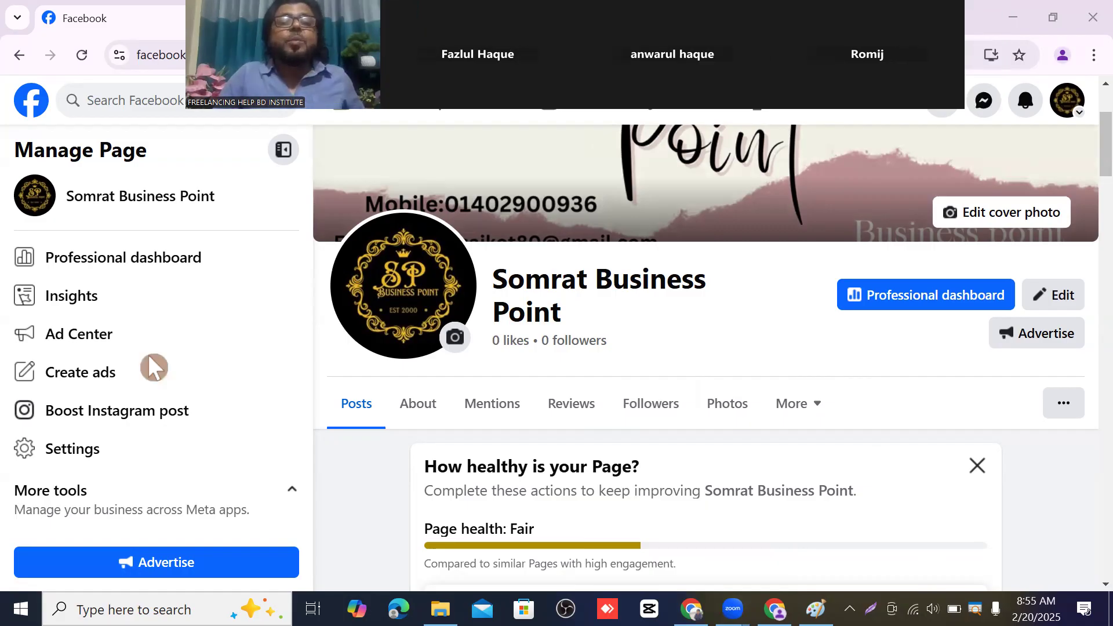
- Scroll down the Somrat Business Point Page and open its About tab at Contact and basic info
scroll(725, 360, "down", 3)
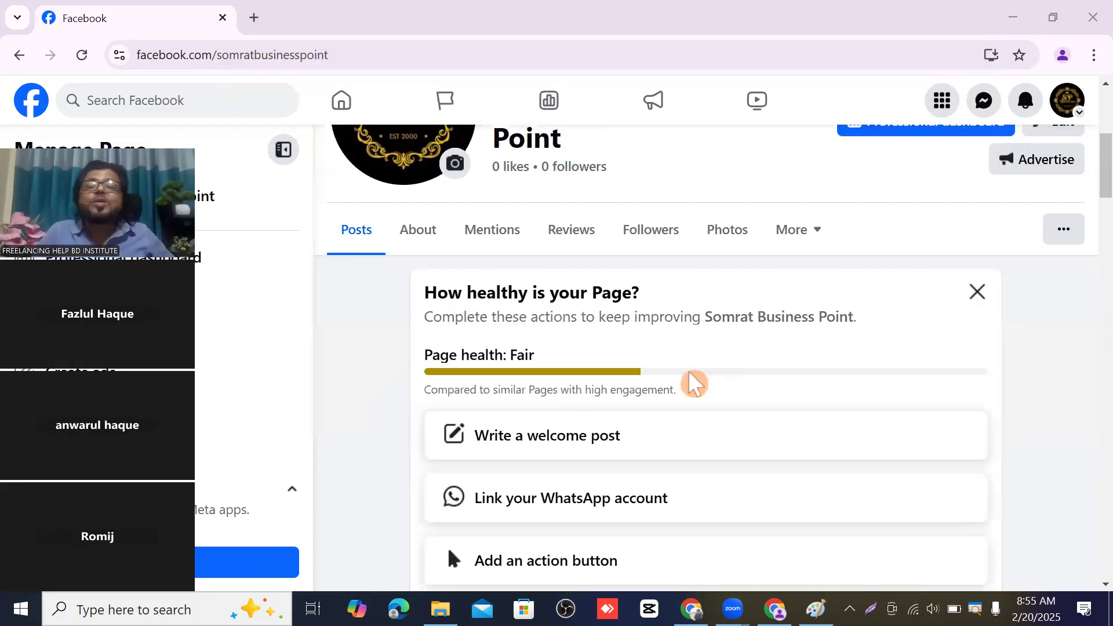
scroll(691, 379, "up", 6)
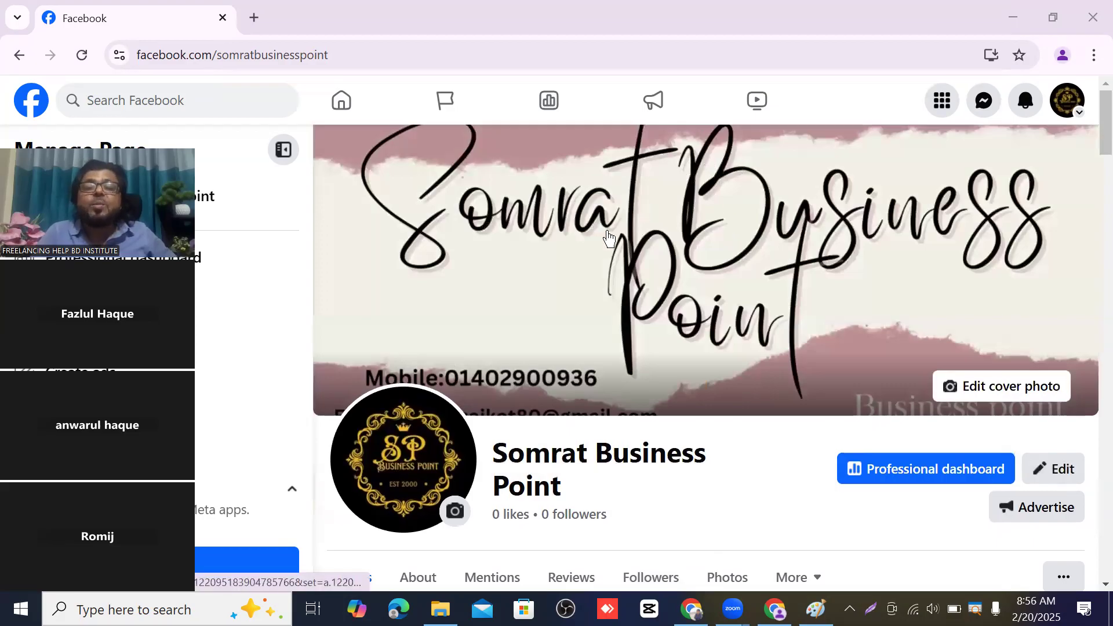
scroll(714, 233, "down", 1)
scroll(713, 233, "down", 3)
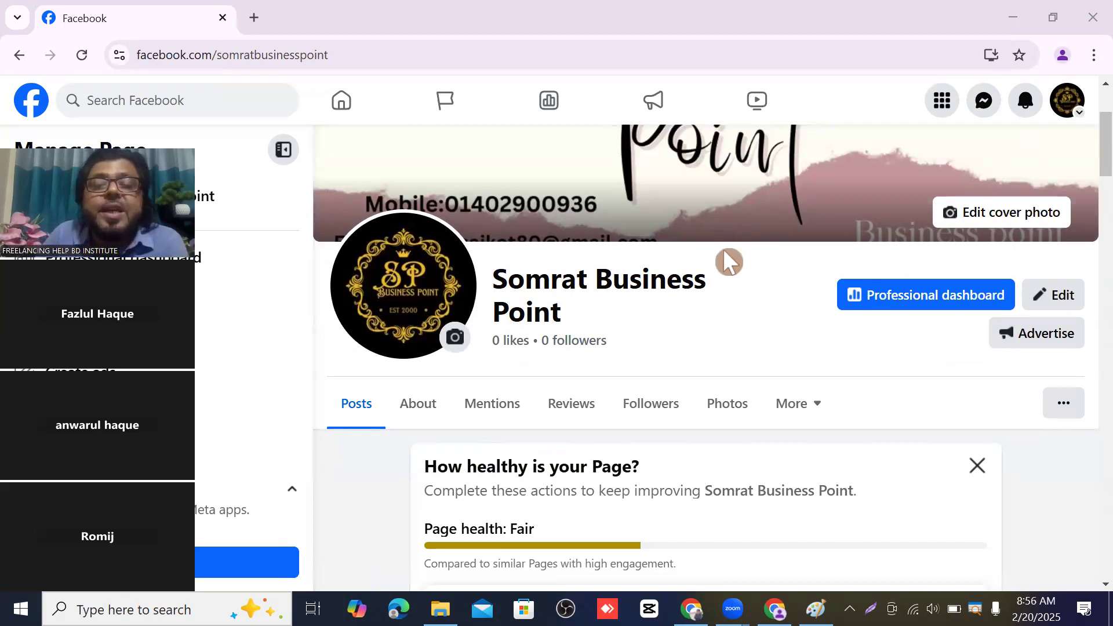
scroll(724, 255, "down", 2)
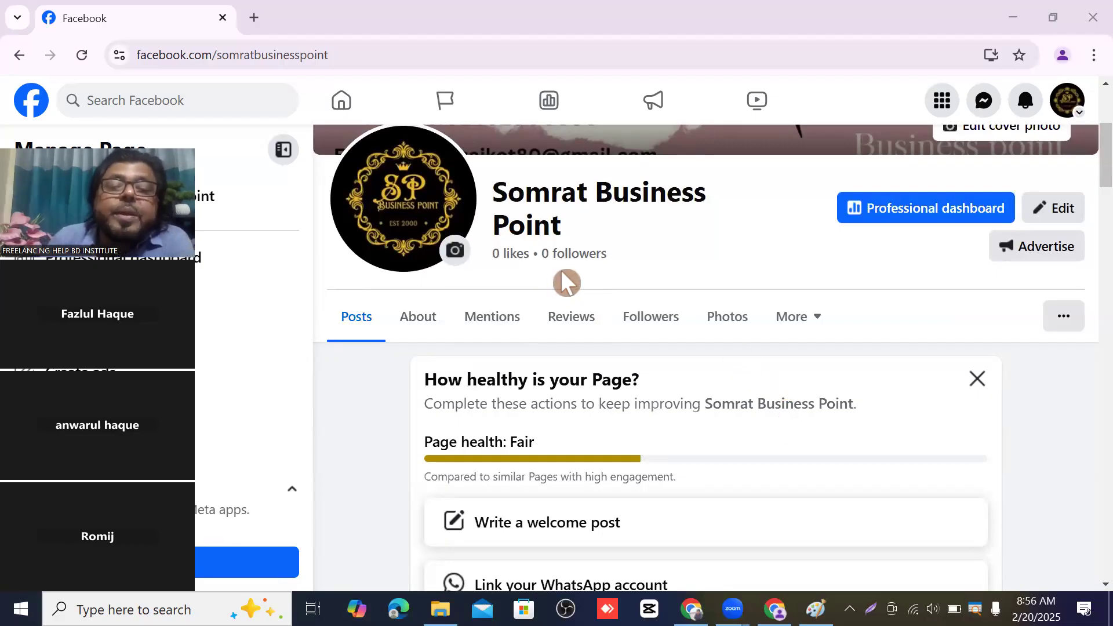
scroll(567, 280, "down", 2)
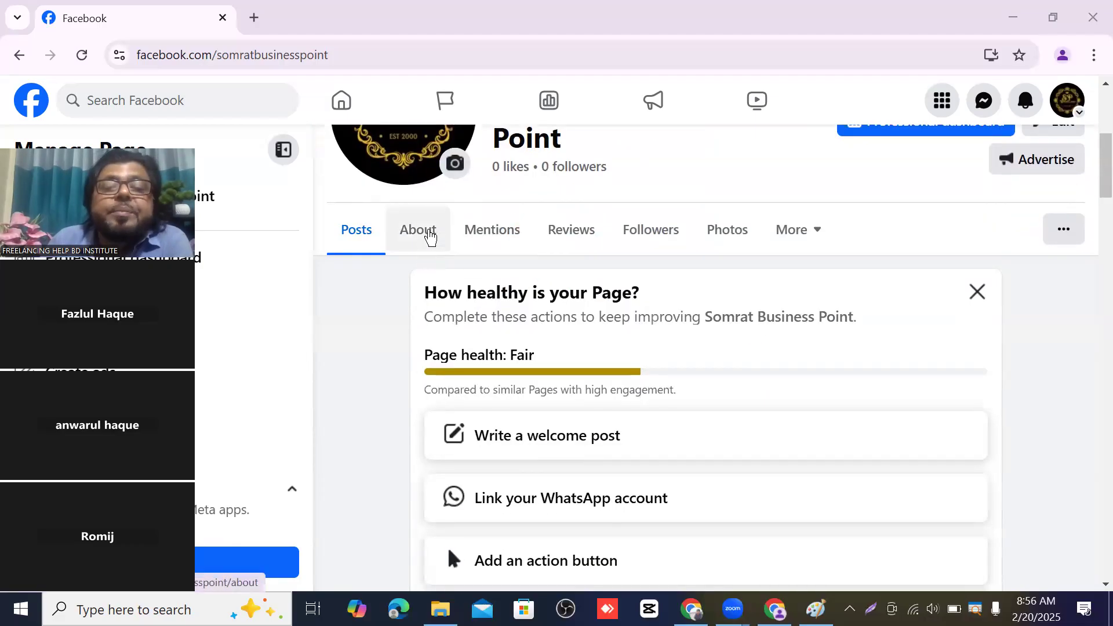
left_click(428, 234)
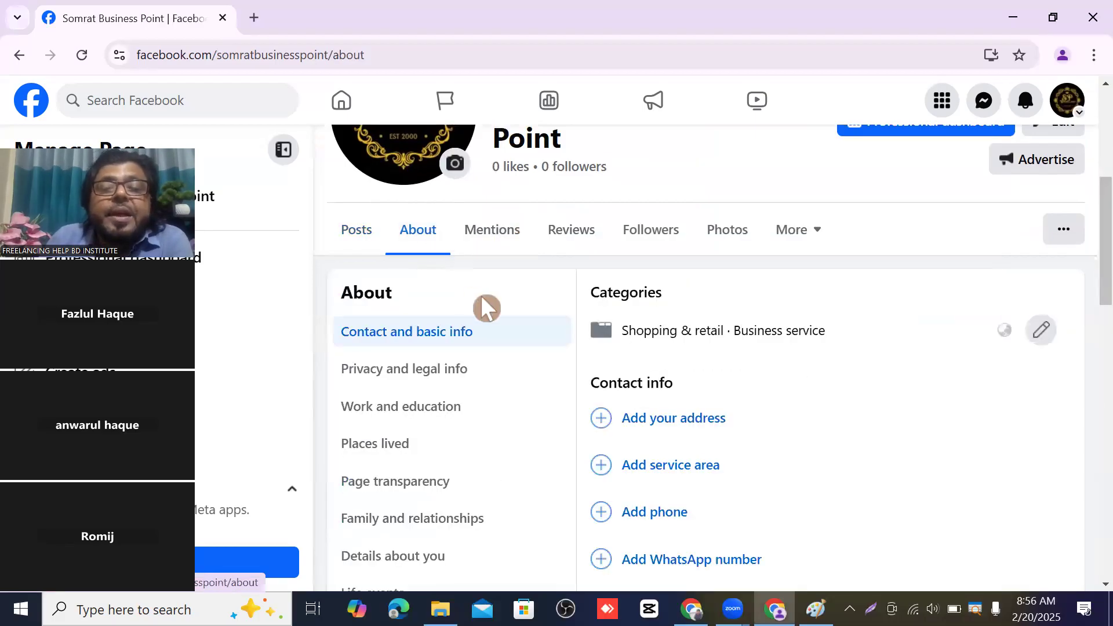
scroll(409, 310, "down", 1)
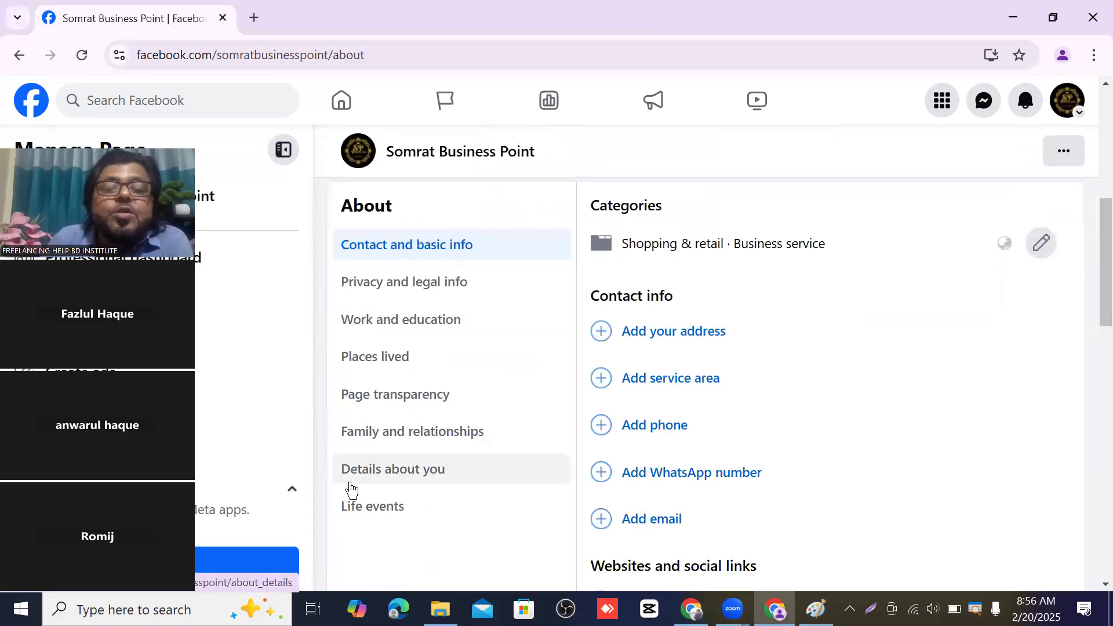
scroll(404, 265, "up", 3)
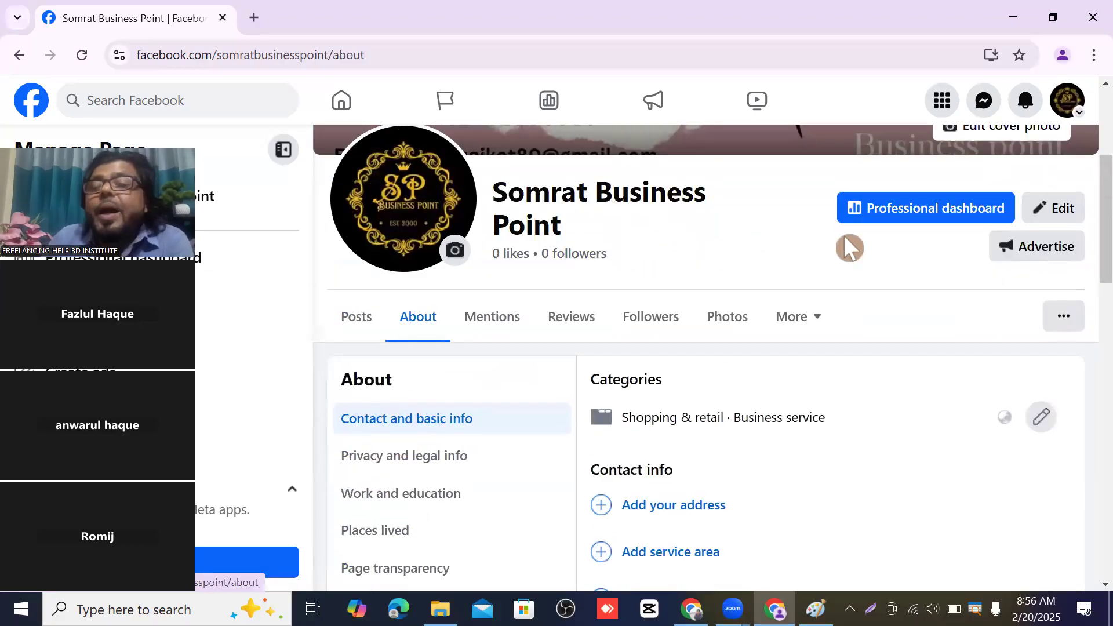
left_click(1064, 211)
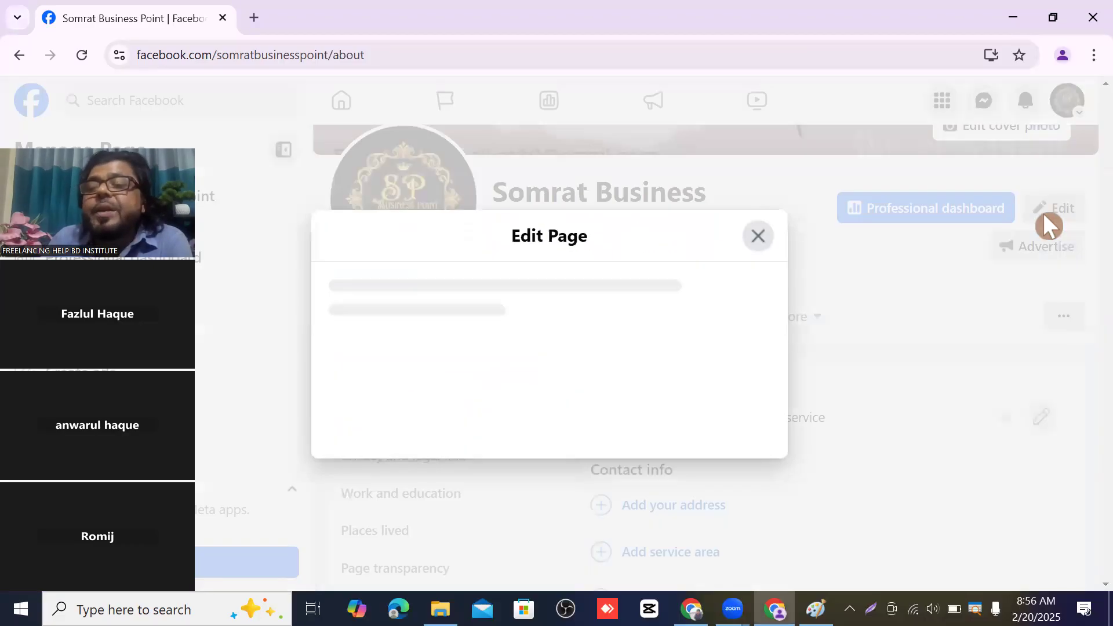
scroll(638, 322, "down", 6)
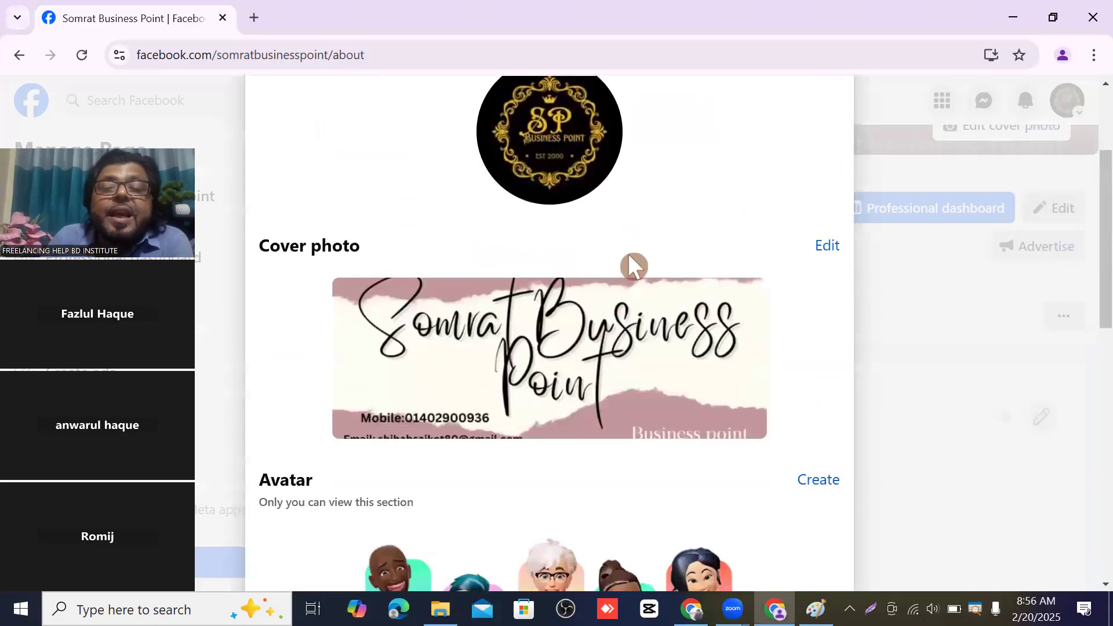
scroll(631, 258, "up", 3)
scroll(636, 263, "up", 3)
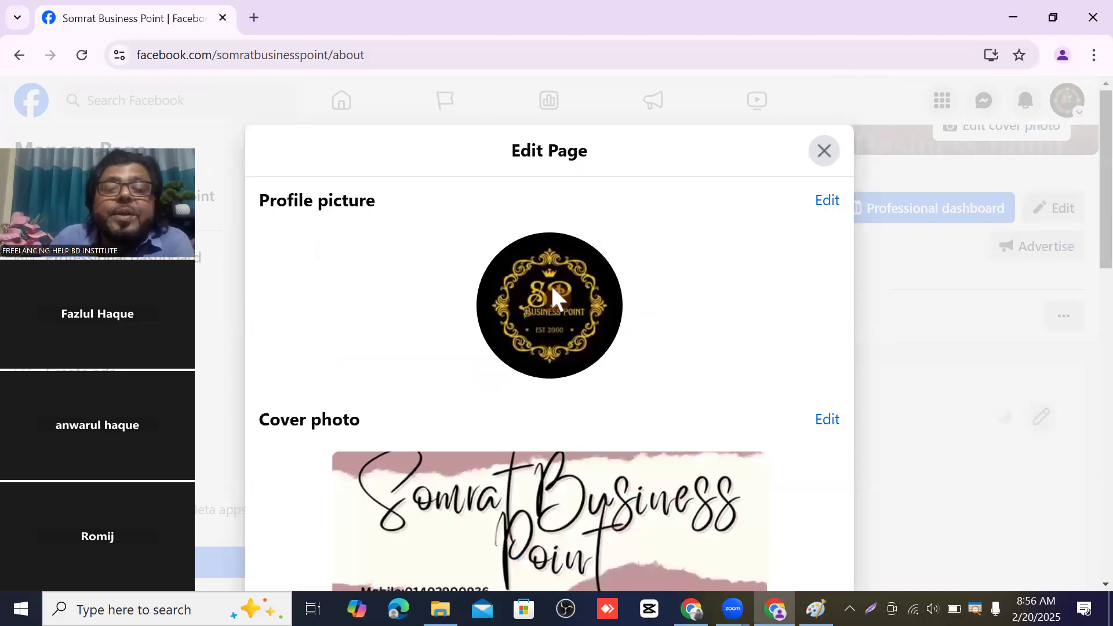
scroll(551, 284, "down", 3)
scroll(648, 312, "down", 3)
scroll(648, 311, "down", 3)
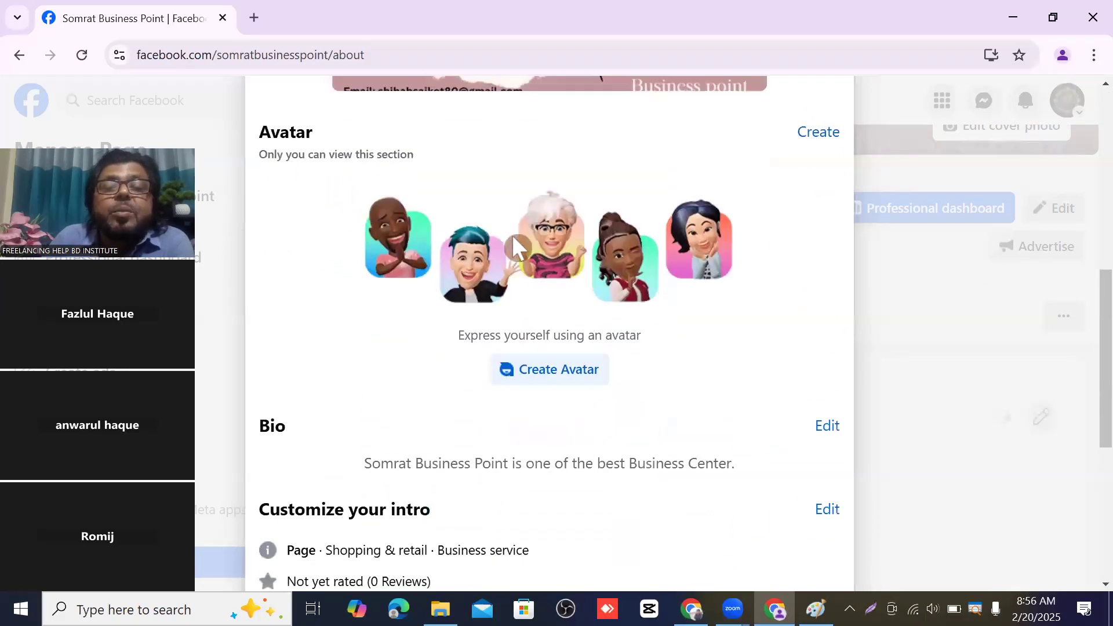
scroll(442, 291, "down", 3)
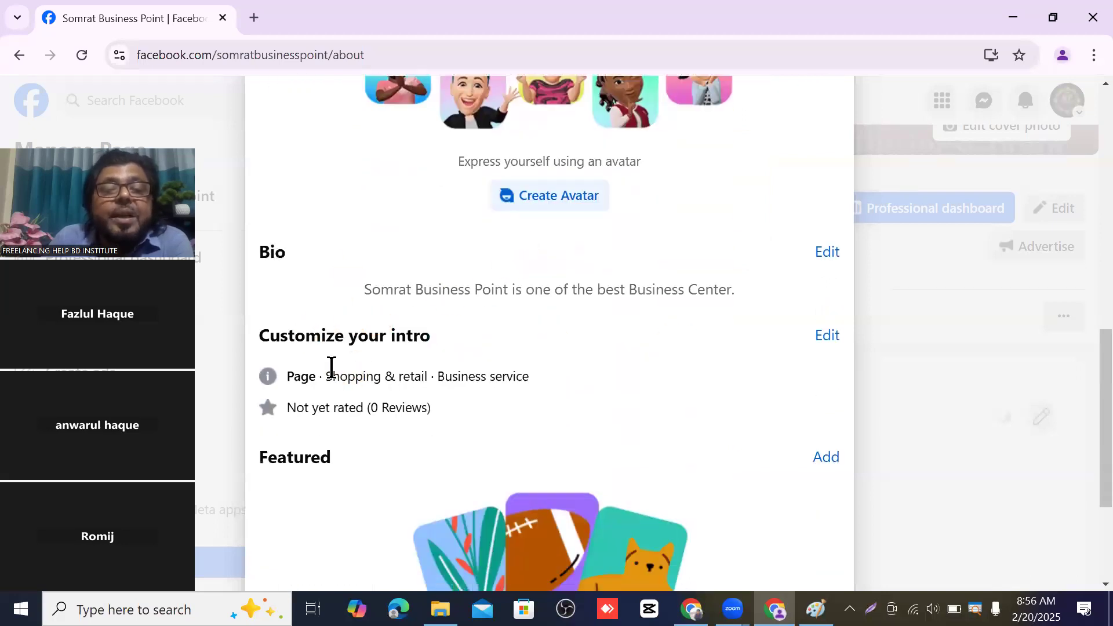
scroll(434, 397, "down", 2)
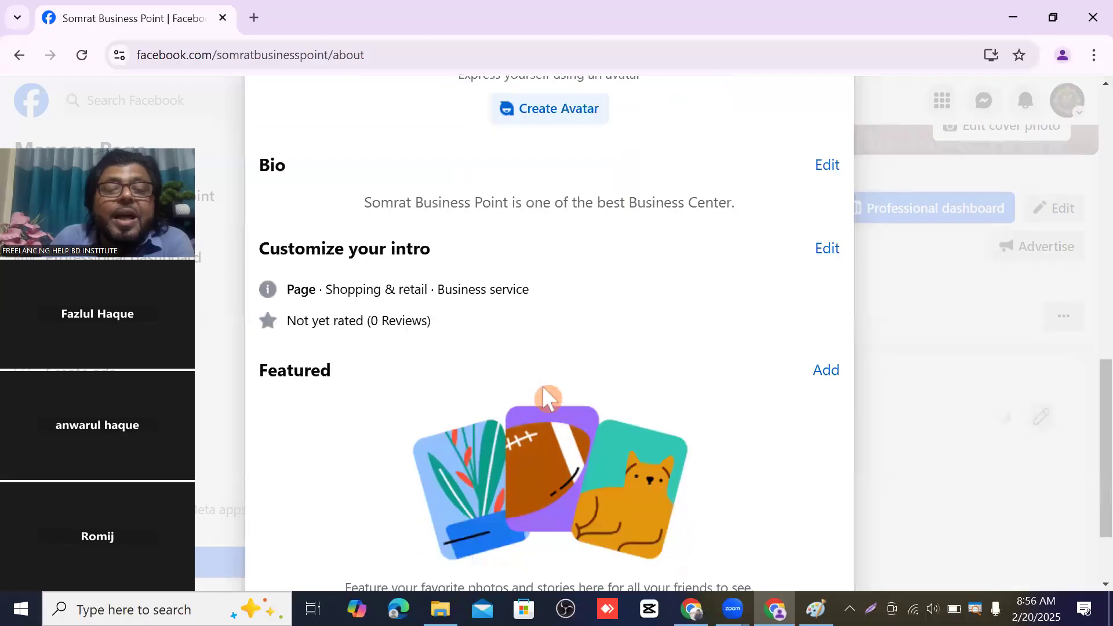
scroll(547, 383, "down", 2)
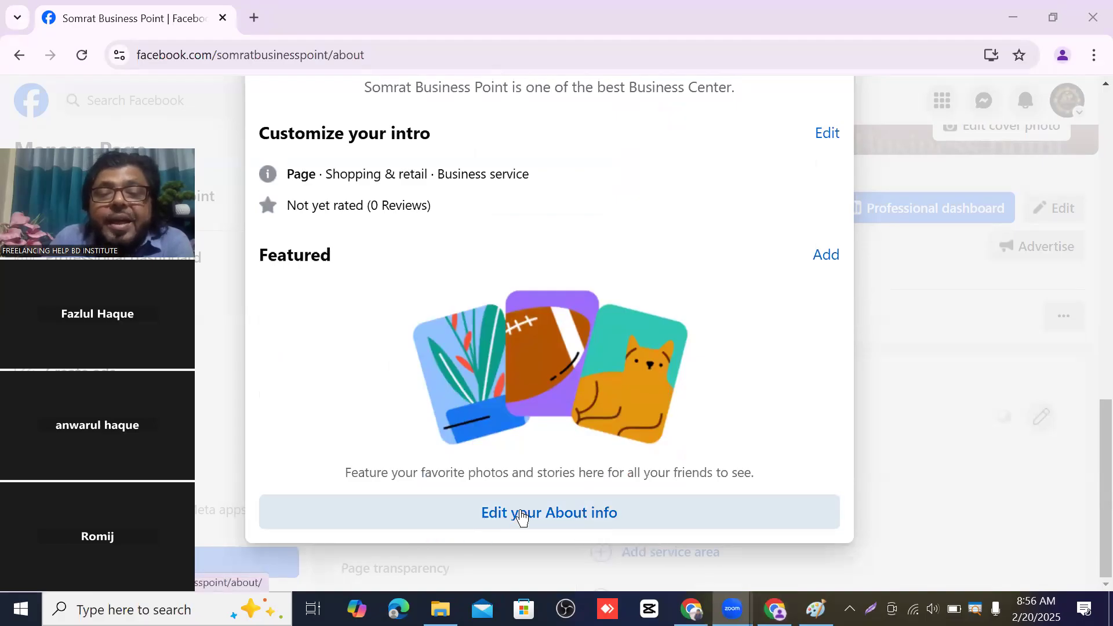
left_click(471, 502)
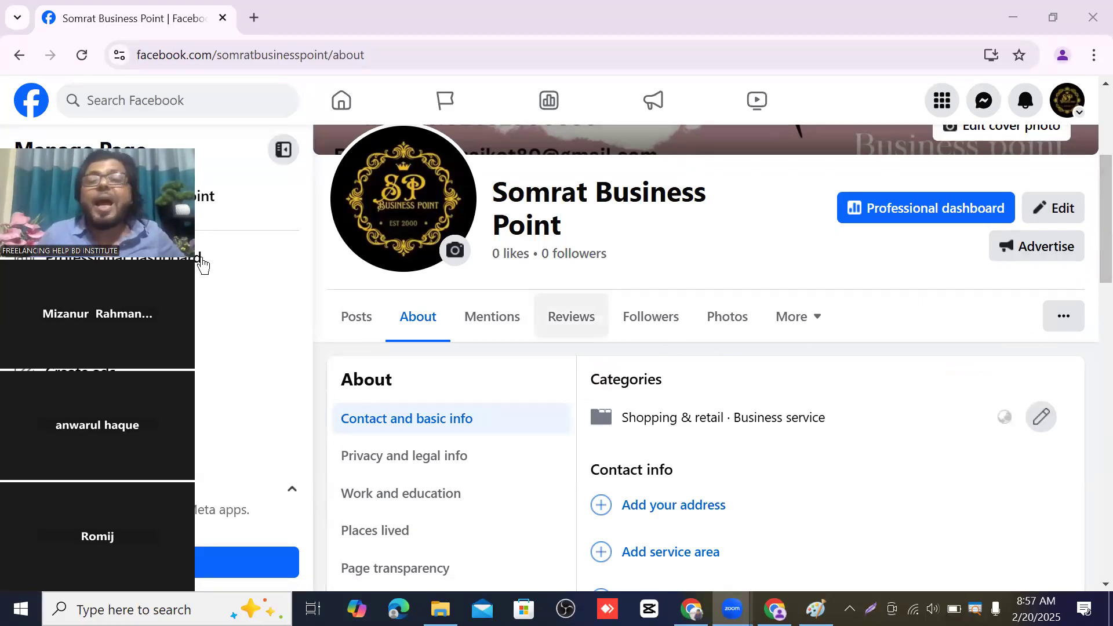
- Return from the About section to the Page's Posts tab
scroll(634, 245, "up", 3)
scroll(634, 246, "down", 2)
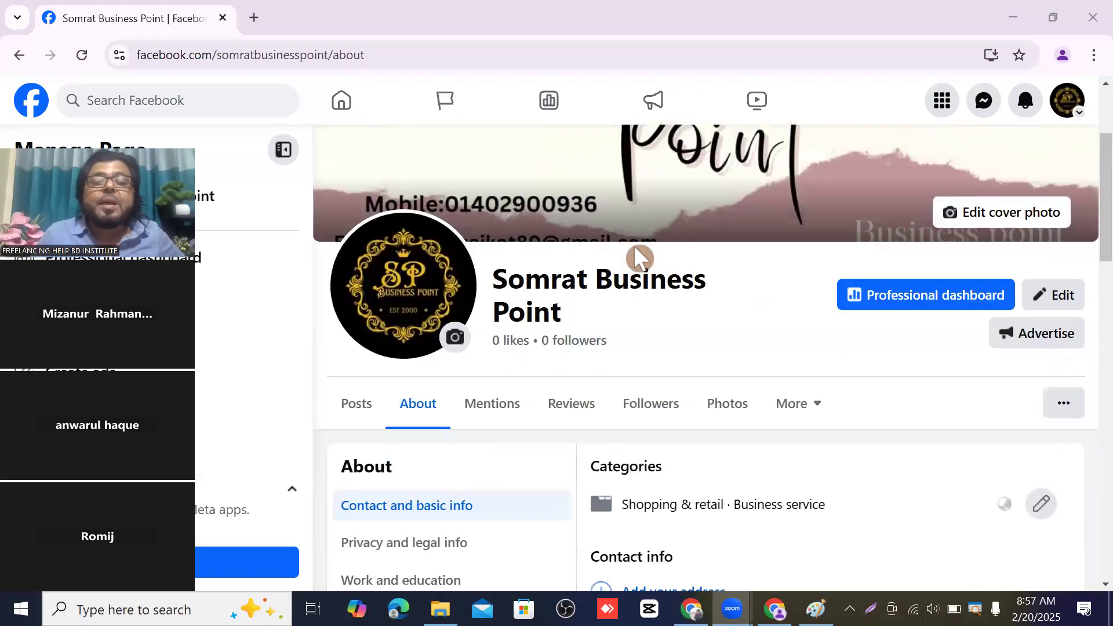
left_click(368, 410)
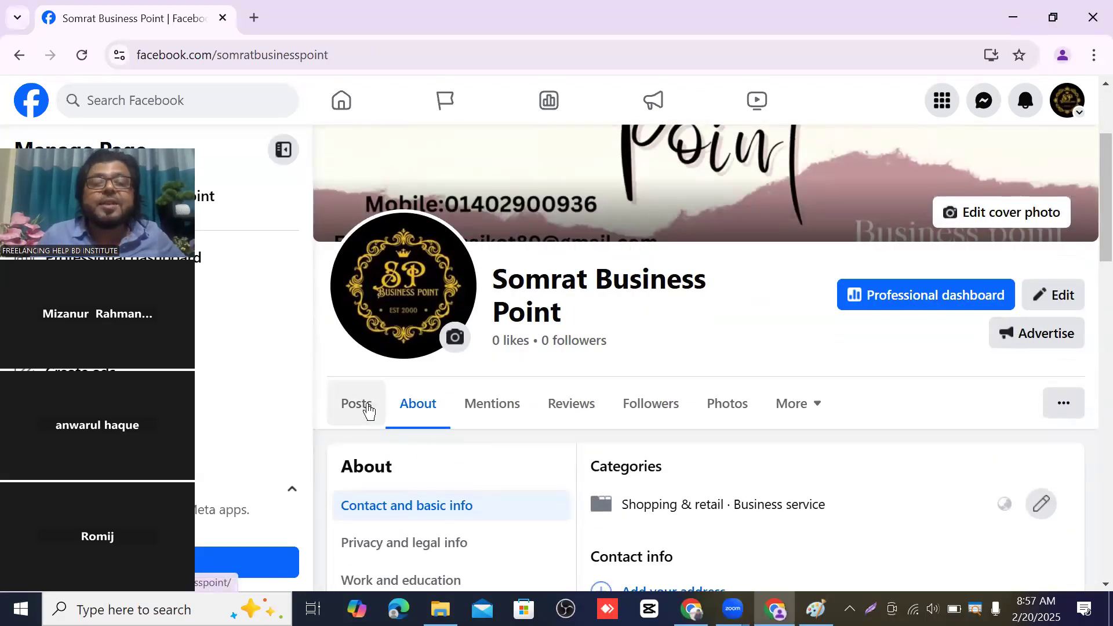
scroll(728, 402, "down", 6)
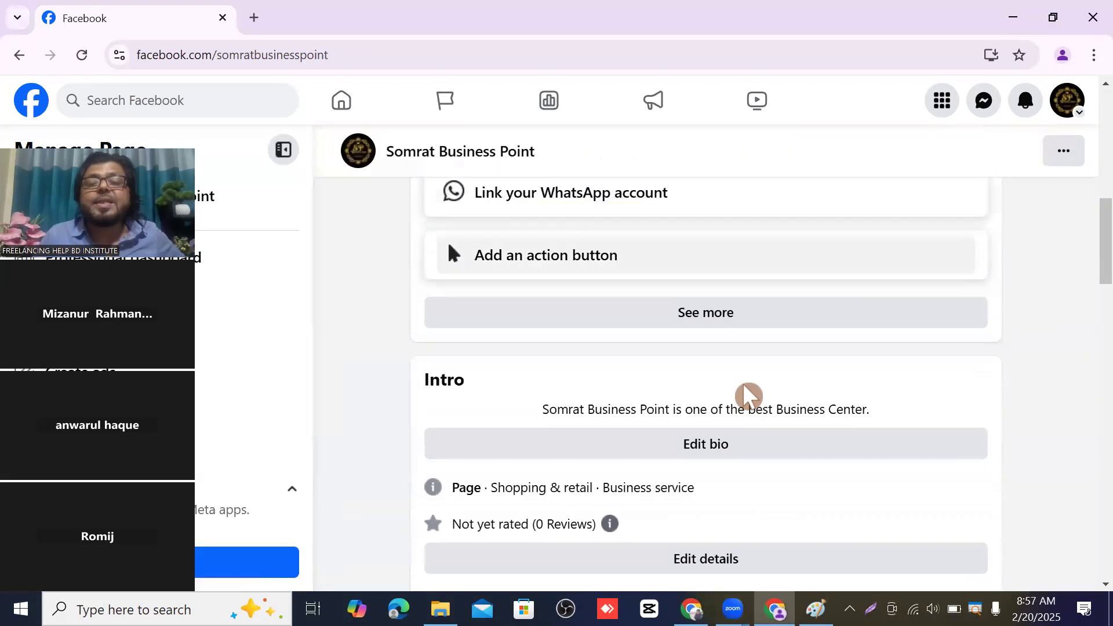
scroll(744, 386, "down", 11)
scroll(744, 387, "up", 6)
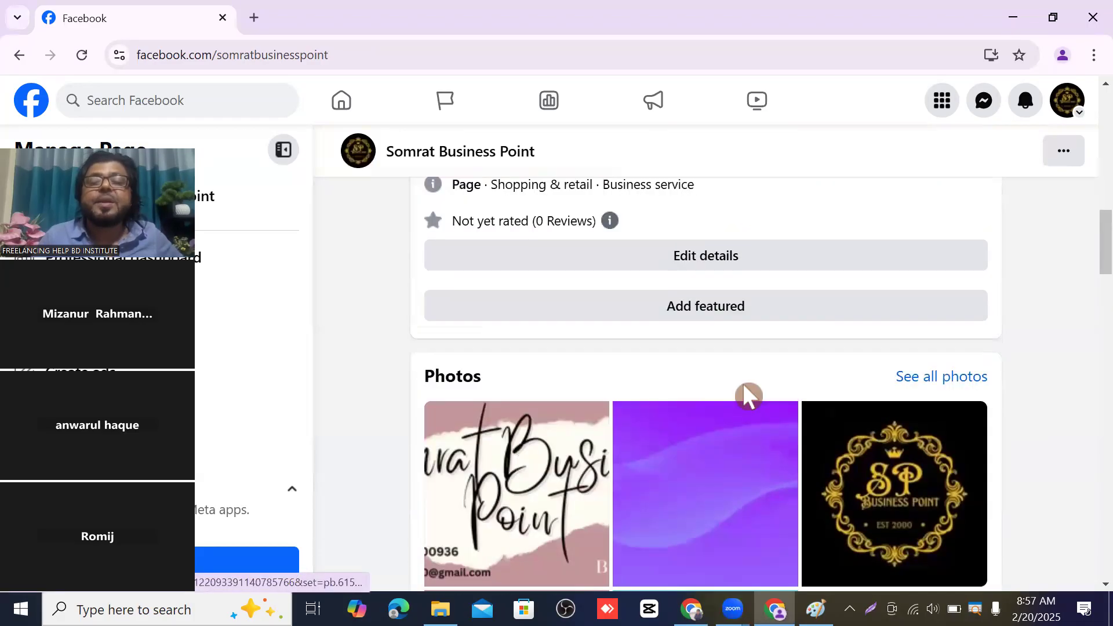
scroll(742, 394, "up", 8)
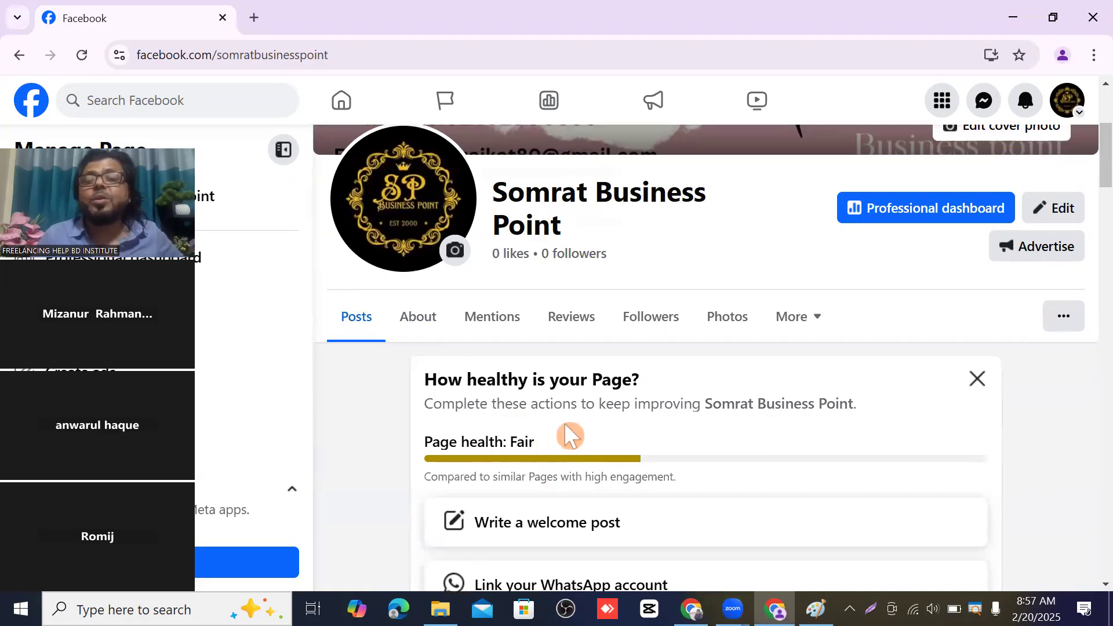
scroll(586, 417, "up", 4)
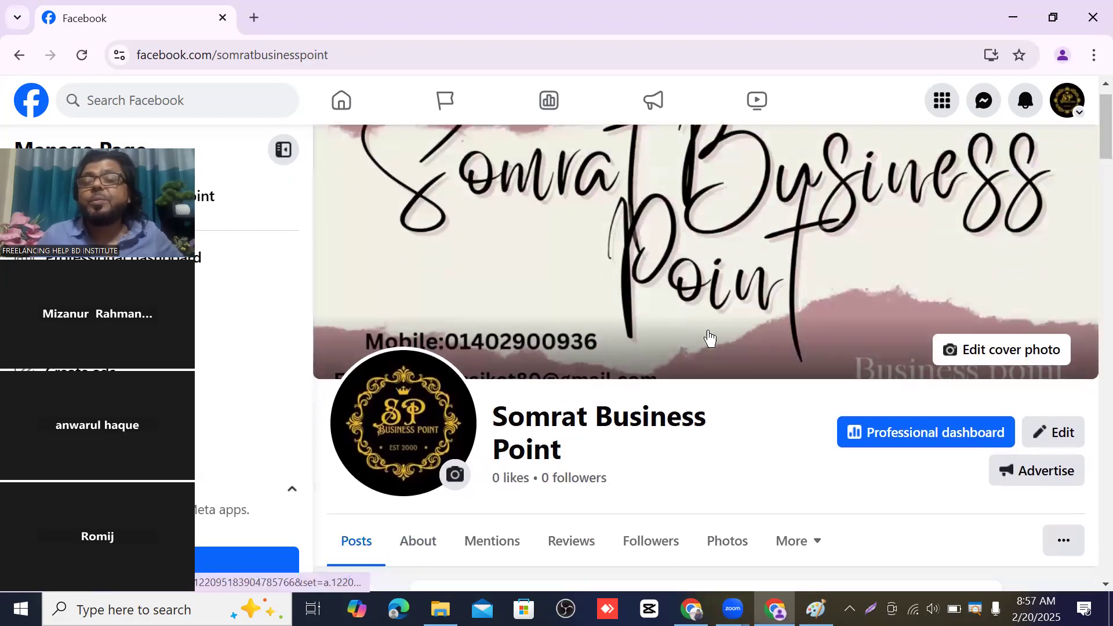
scroll(709, 338, "down", 4)
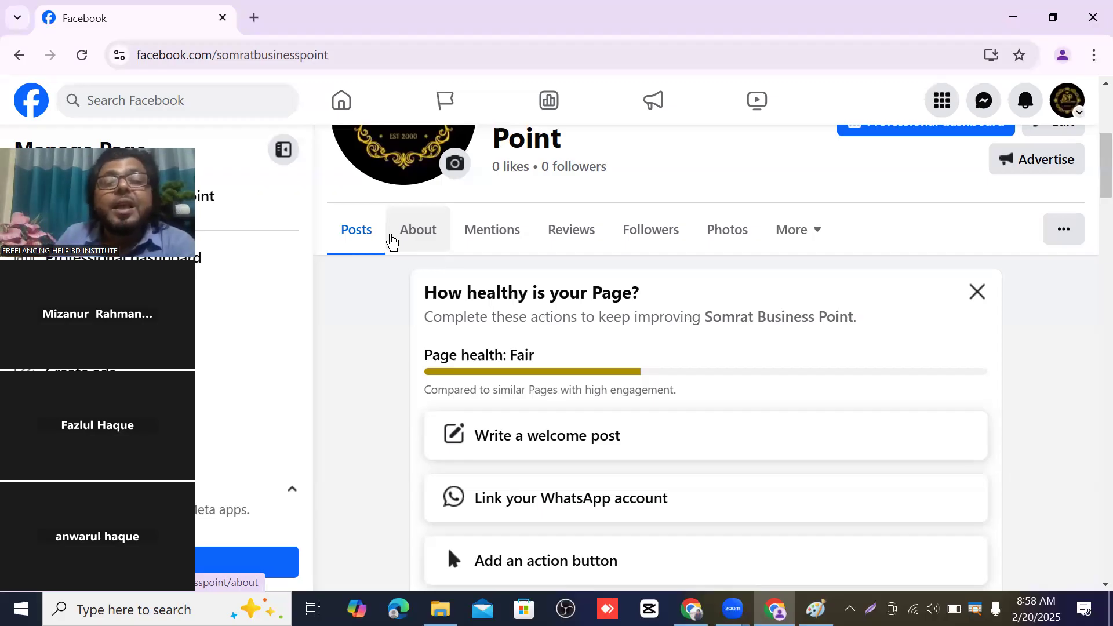
scroll(705, 319, "up", 1)
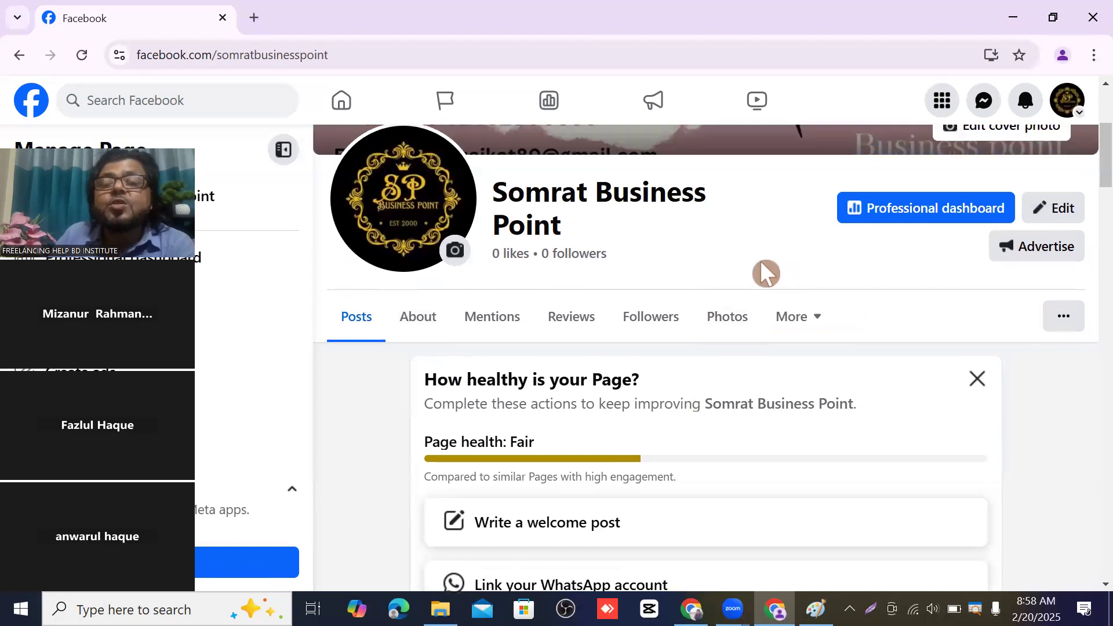
- Open the Page's About tab and show its Contact and basic info
left_click(433, 321)
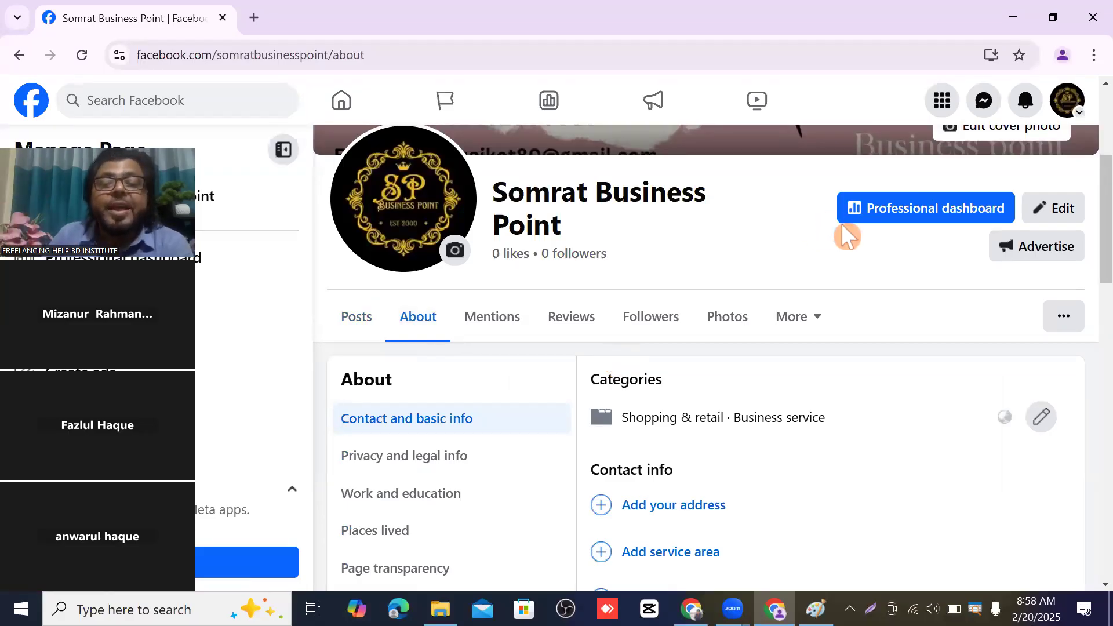
scroll(845, 234, "down", 3)
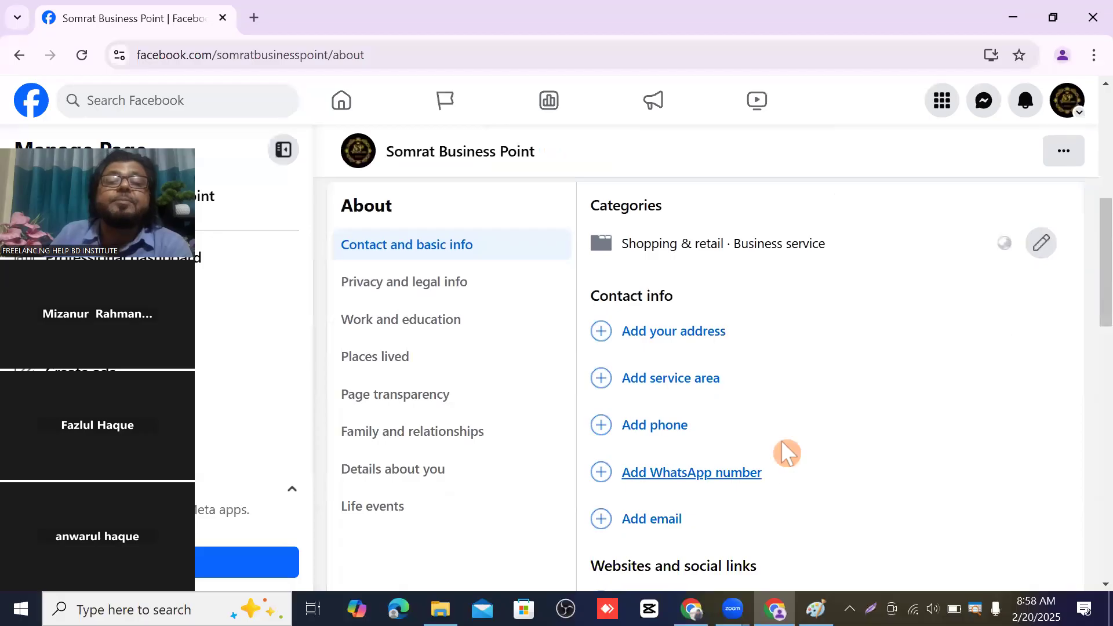
left_click(411, 248)
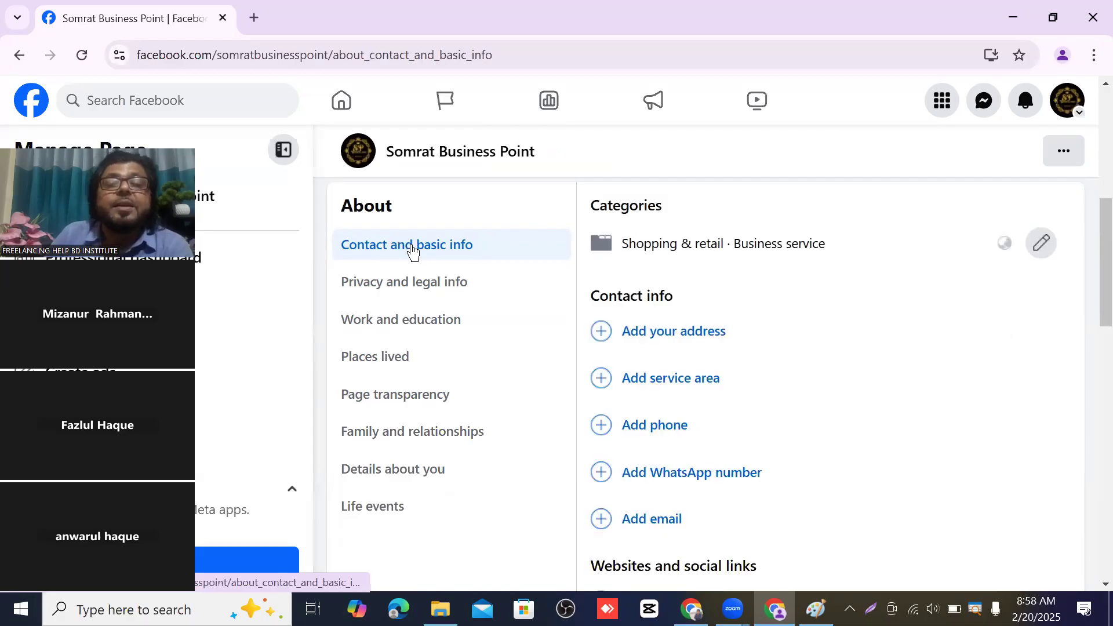
scroll(671, 236, "down", 8)
scroll(698, 337, "down", 4)
scroll(700, 341, "up", 13)
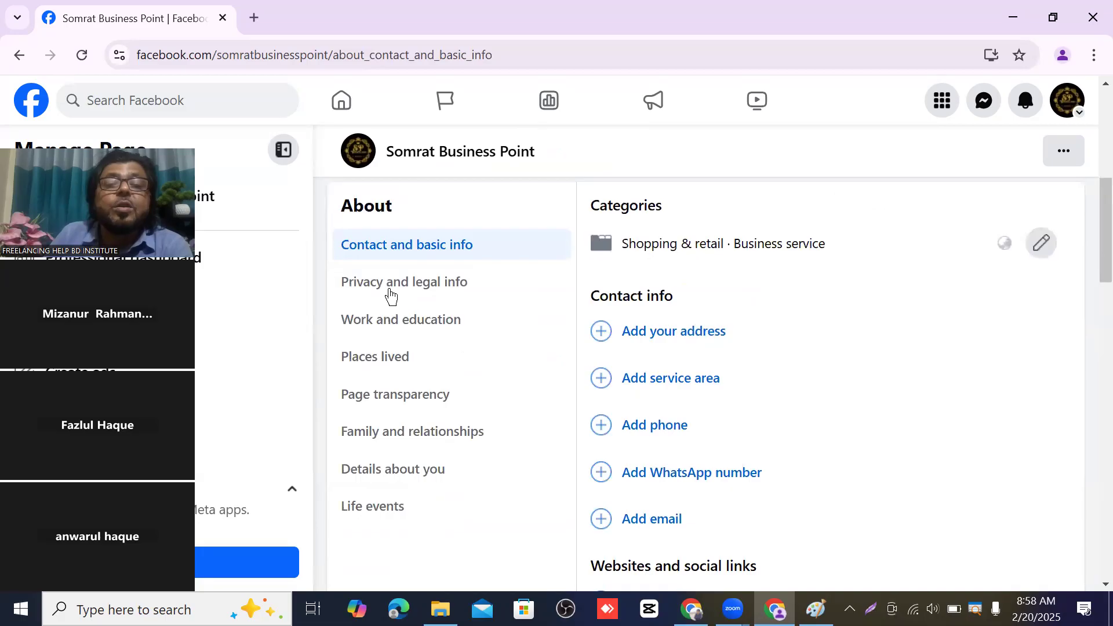
- Browse Privacy and legal info, Work and education and Places lived, then return to Contact and basic info
left_click(404, 296)
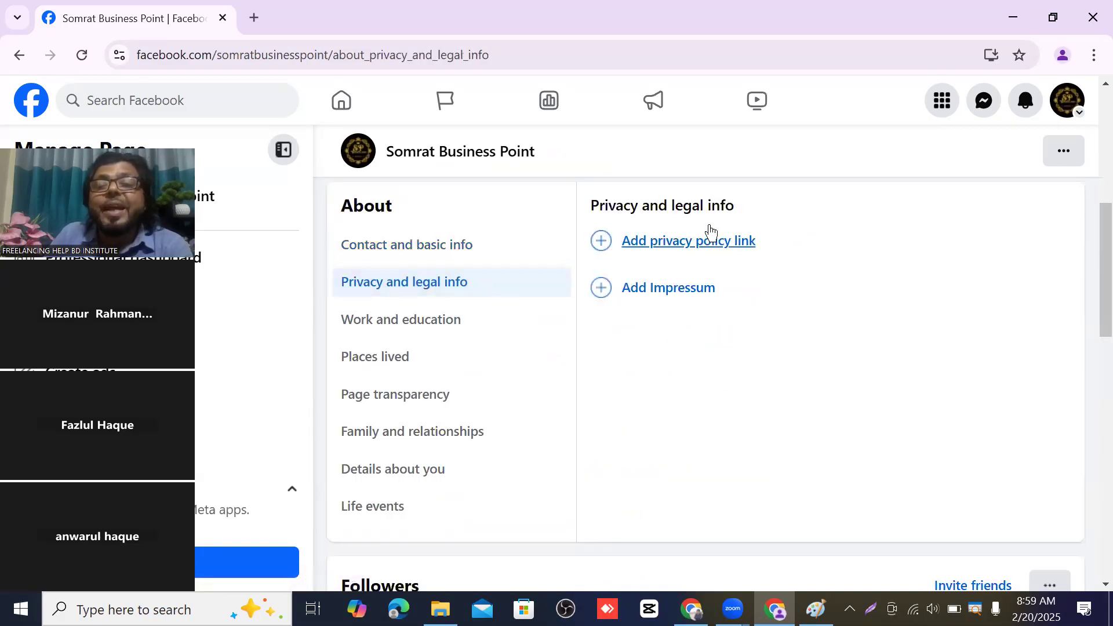
left_click(380, 321)
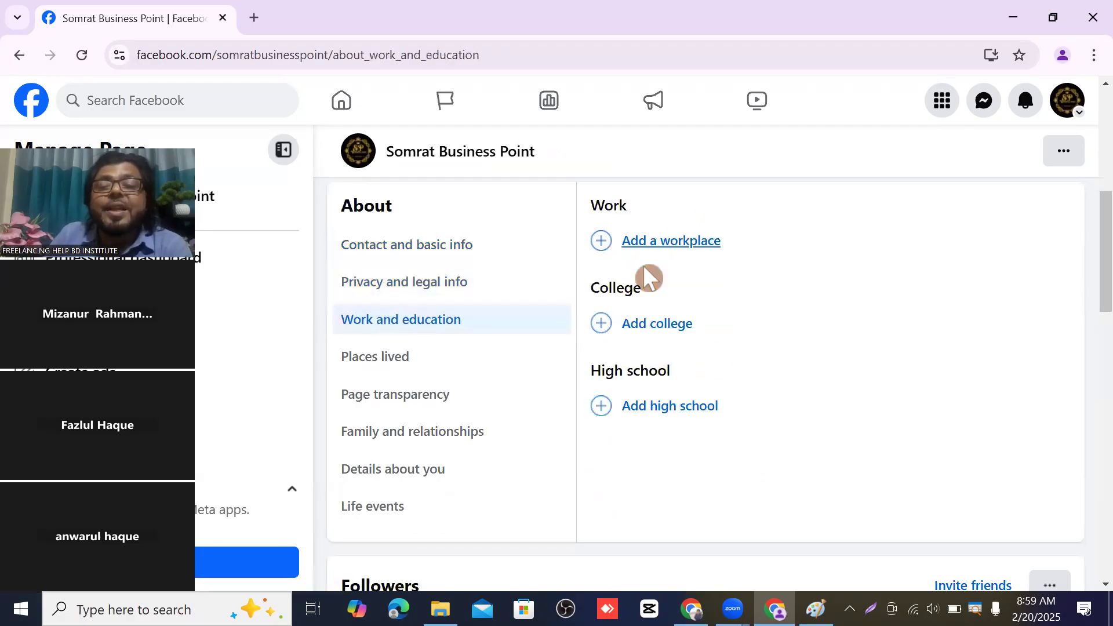
left_click(381, 361)
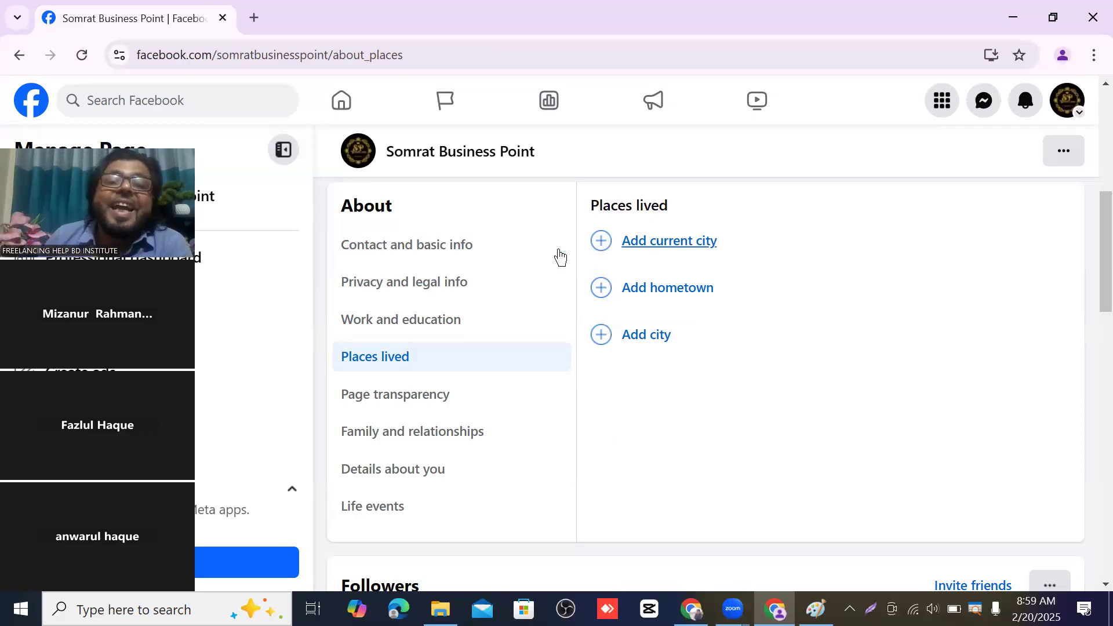
left_click(419, 246)
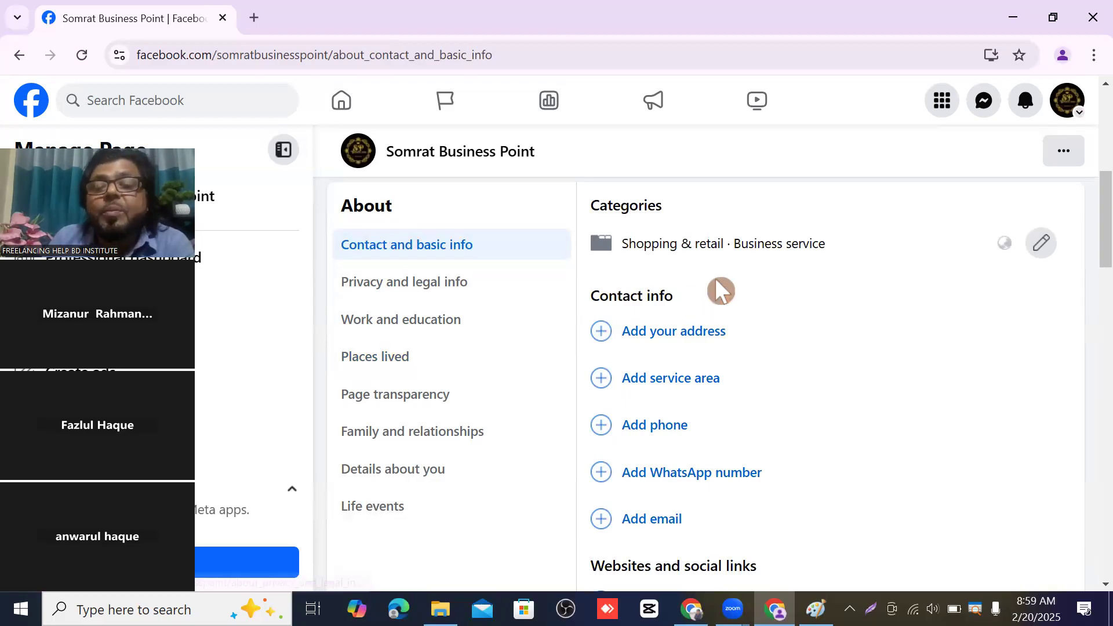
scroll(717, 291, "down", 12)
scroll(742, 301, "up", 15)
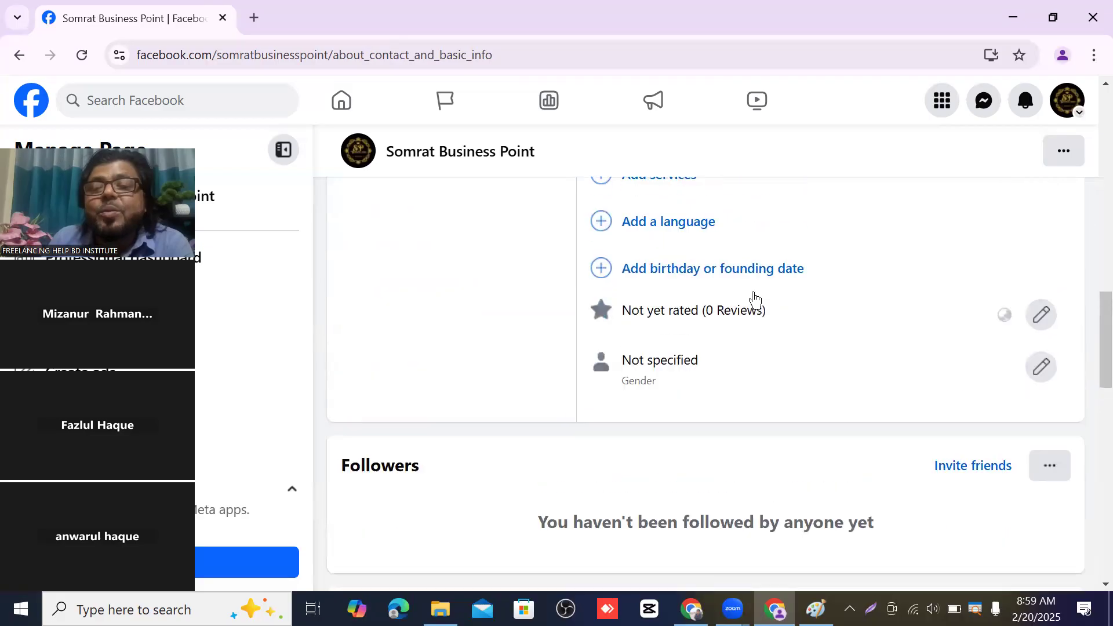
scroll(742, 299, "down", 9)
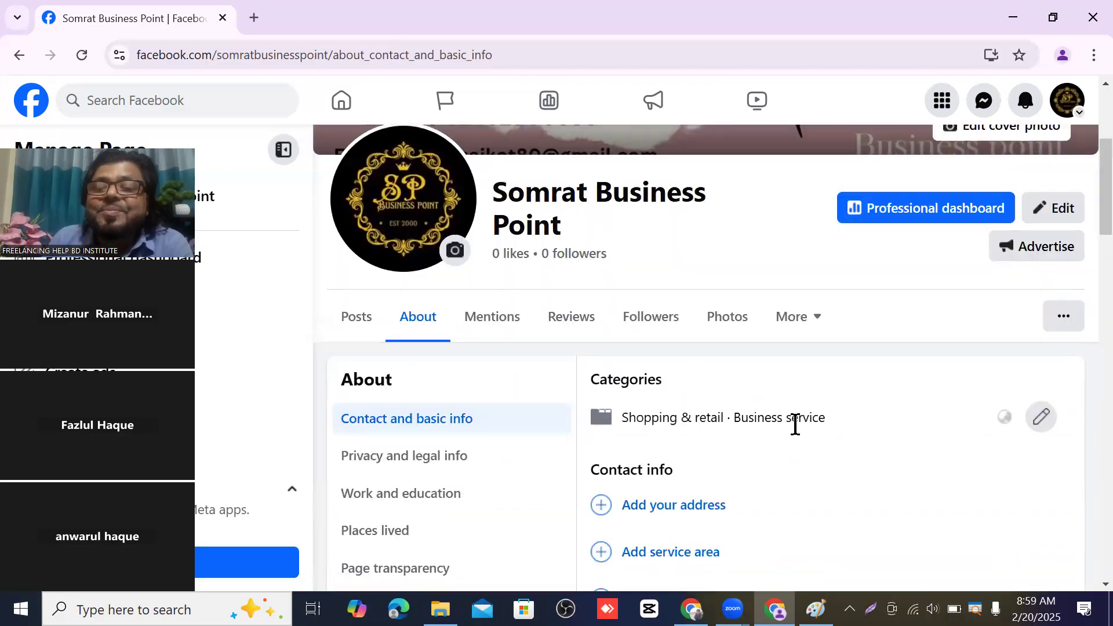
scroll(785, 415, "up", 4)
scroll(784, 368, "up", 1)
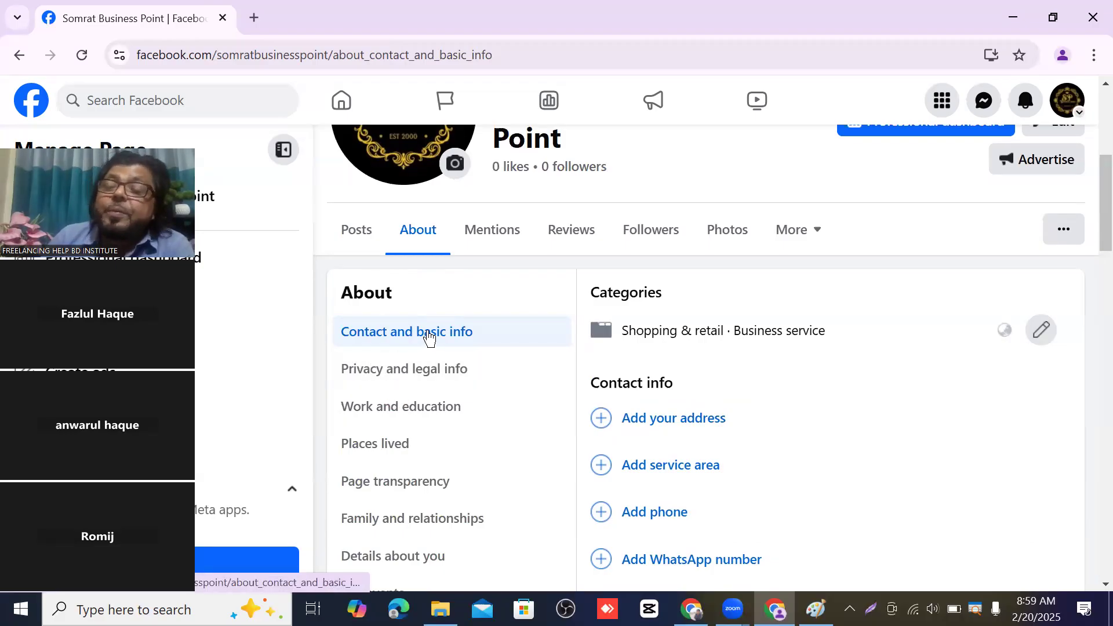
left_click(404, 376)
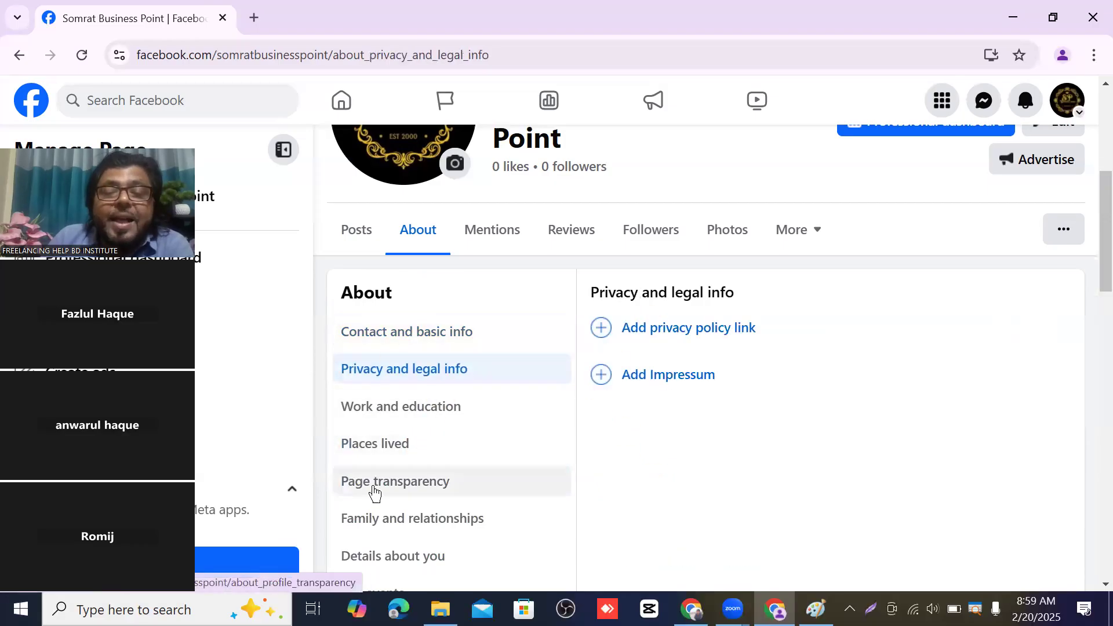
left_click(405, 342)
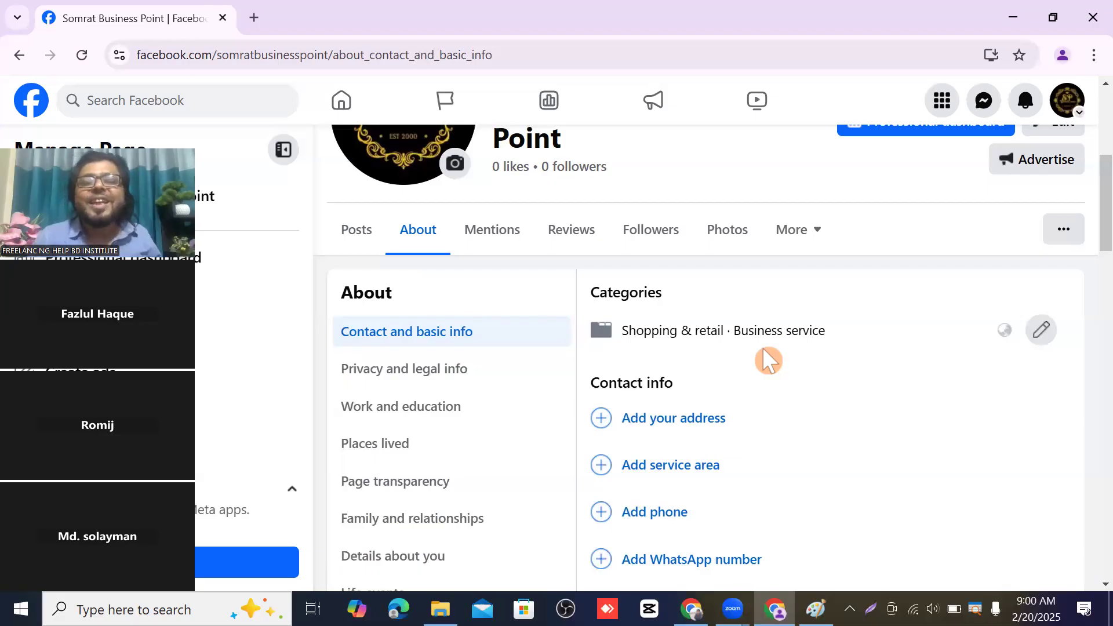
left_click(1042, 330)
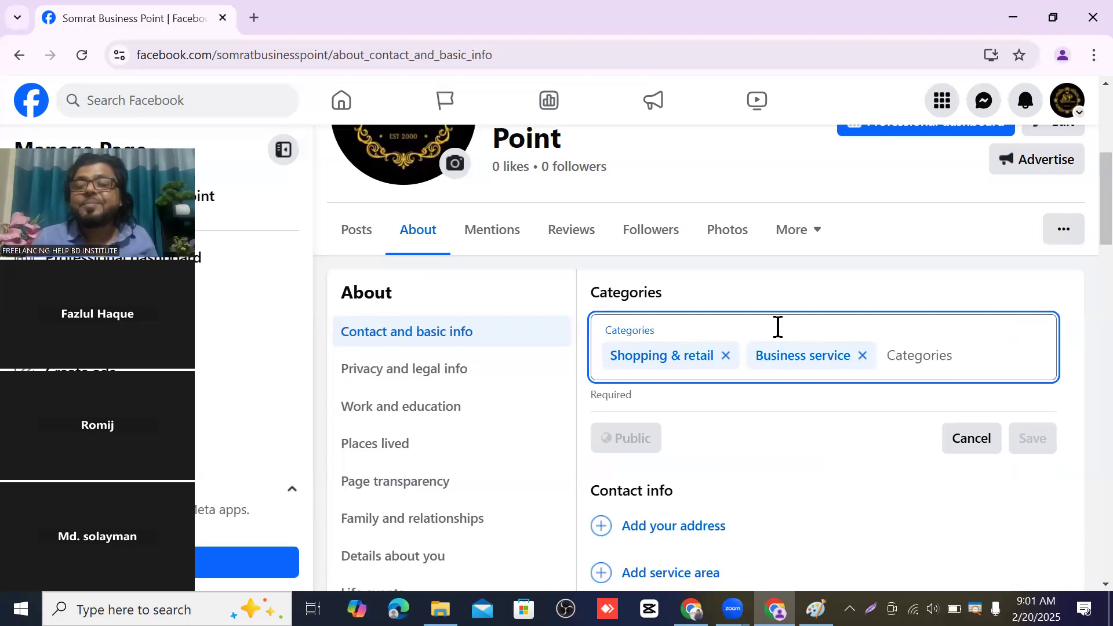
left_click(983, 446)
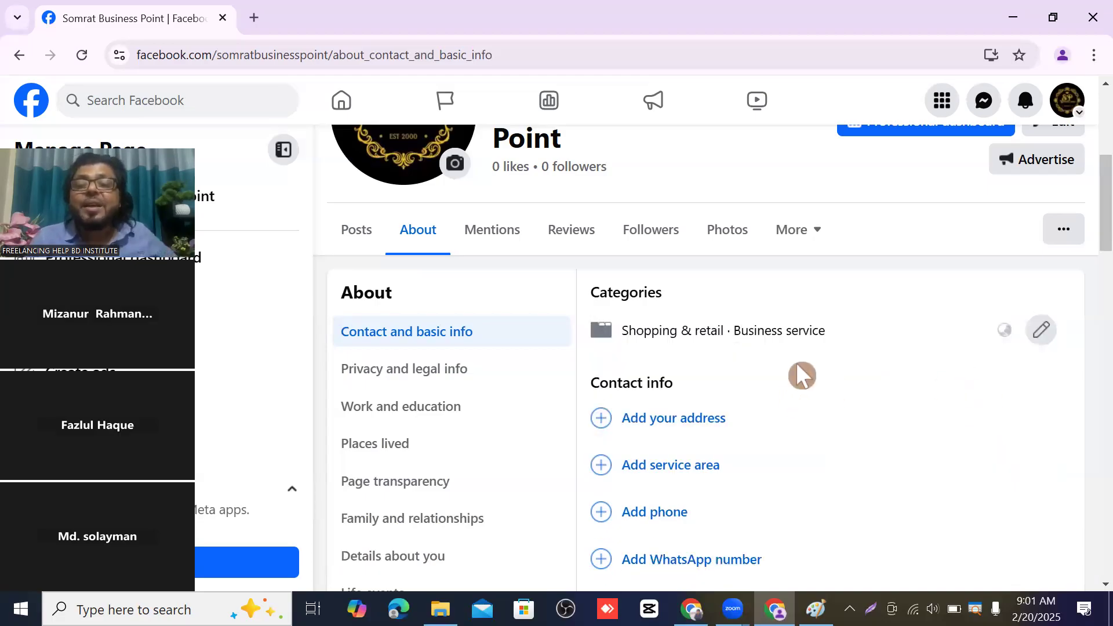
scroll(820, 344, "down", 1)
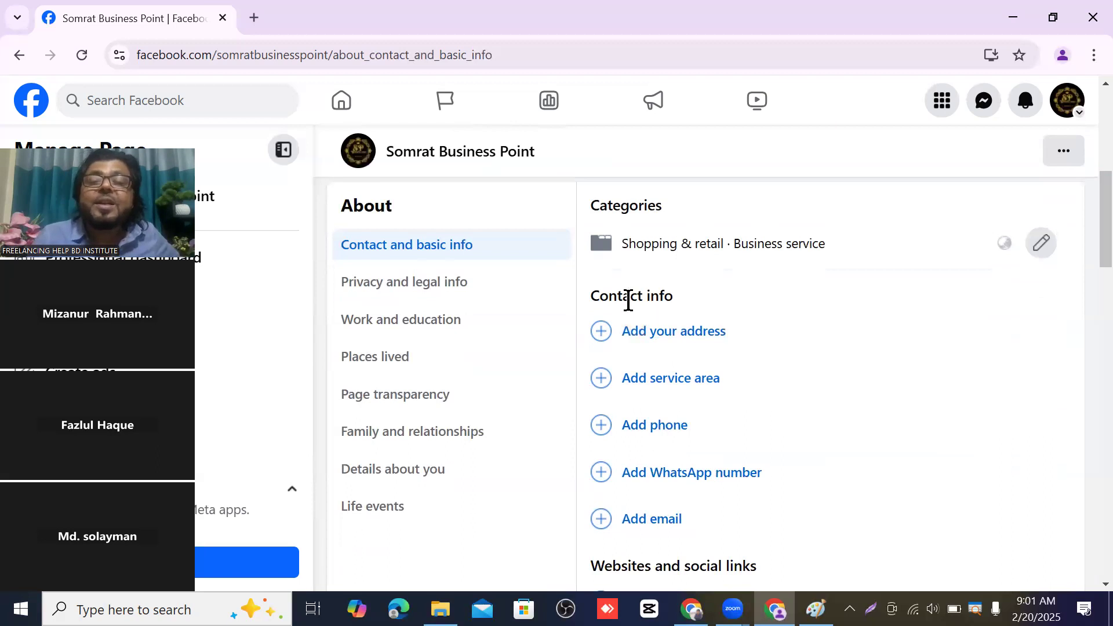
- Autofill the address with the saved Tongi Gazipur entry, then leave it unsaved via Page transparency
left_click(674, 335)
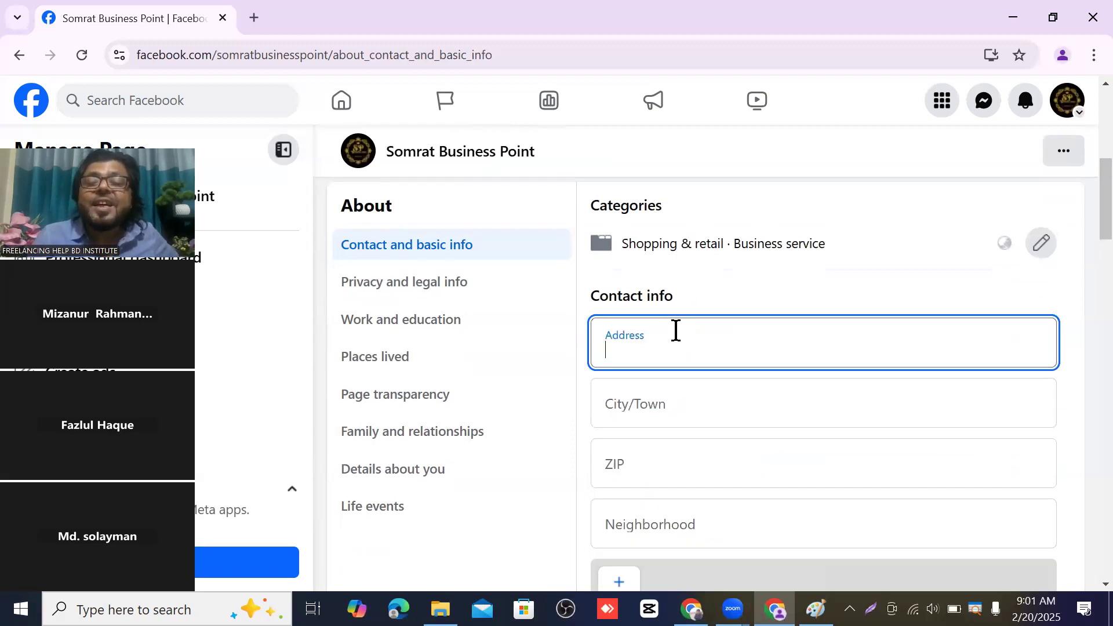
scroll(732, 348, "down", 1)
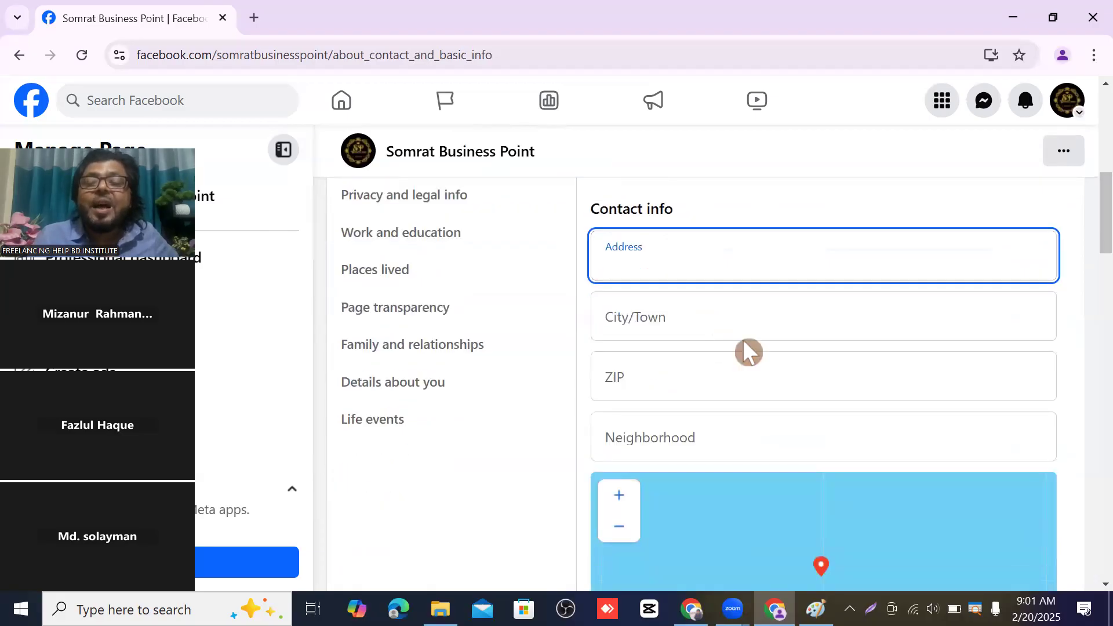
left_click(633, 265)
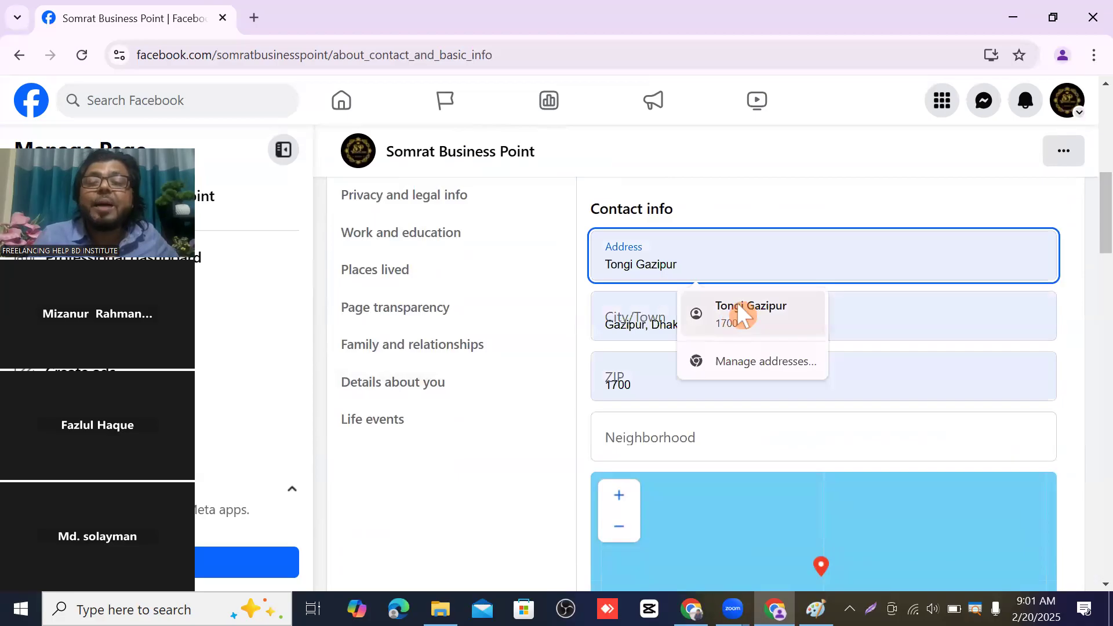
left_click(736, 303)
left_click(716, 324)
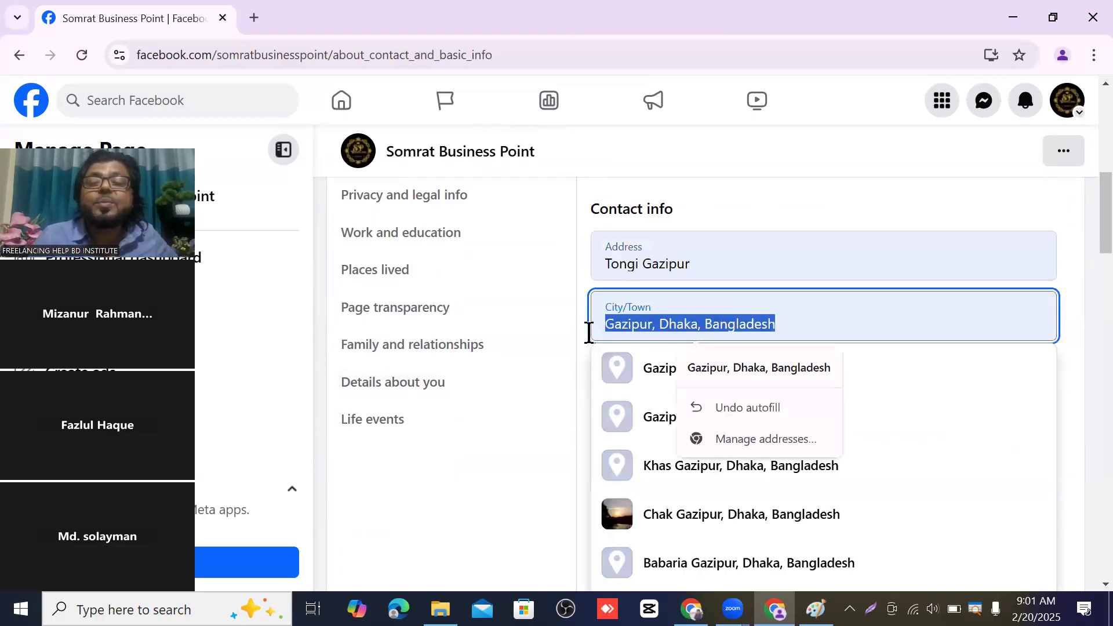
left_click(552, 314)
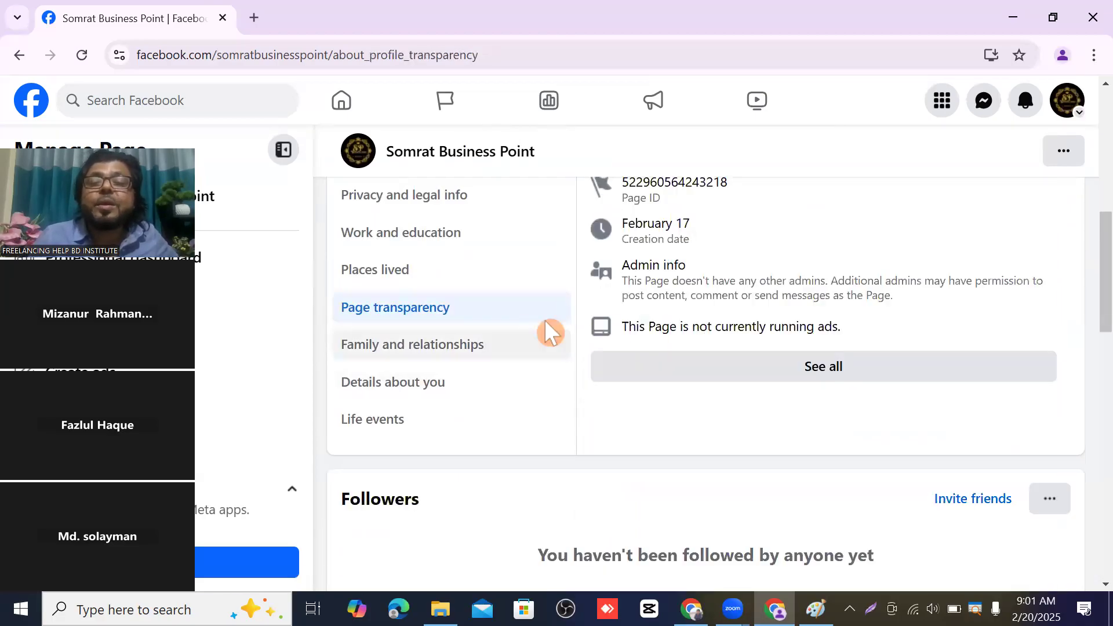
scroll(719, 426, "up", 6)
scroll(728, 417, "down", 3)
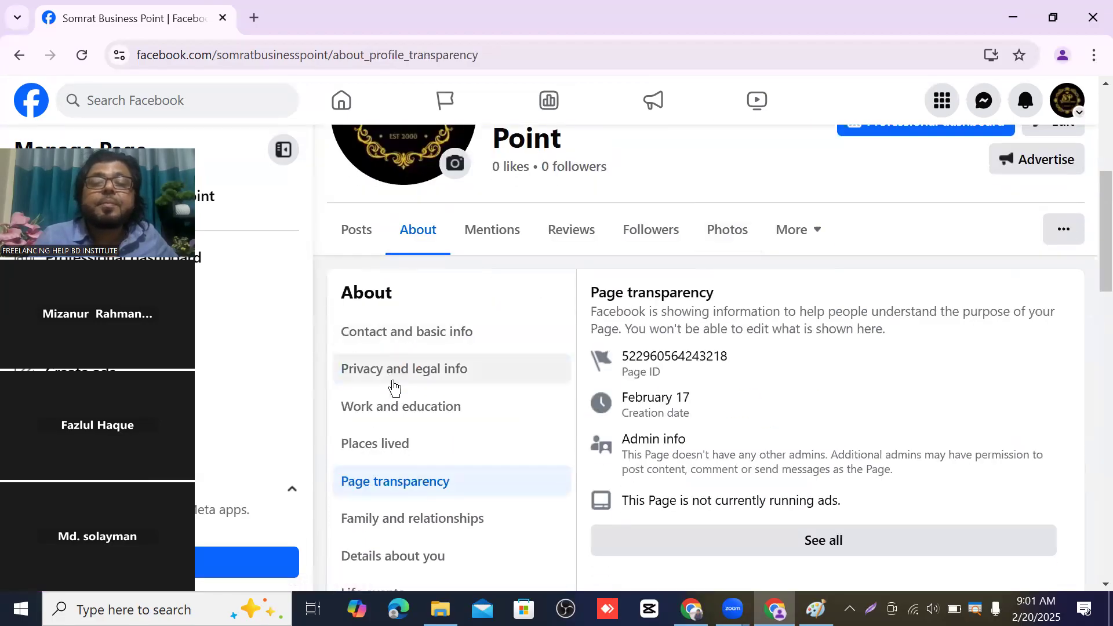
left_click(407, 339)
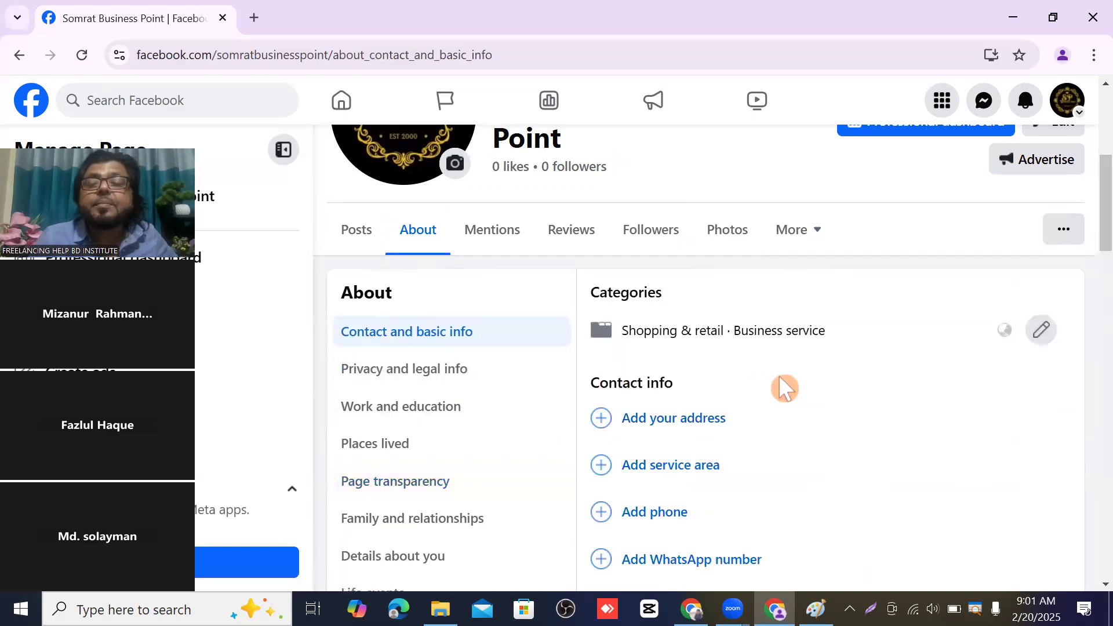
scroll(782, 383, "down", 1)
scroll(776, 382, "up", 2)
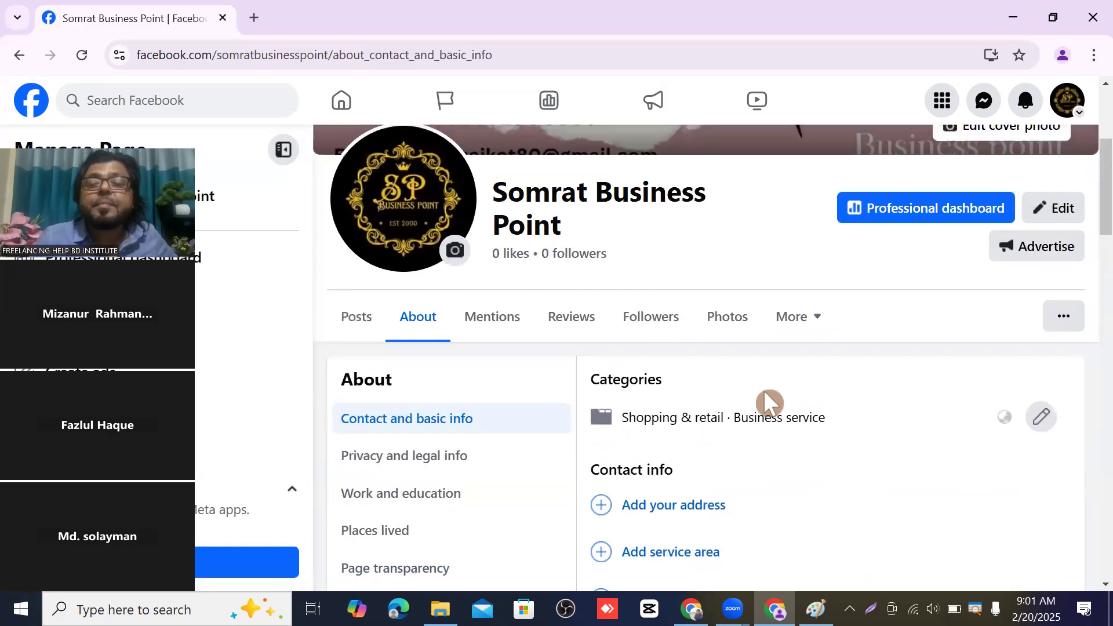
scroll(765, 406, "down", 1)
- Autofill the address again, then abandon it through Family and relationships back to Contact info
left_click(676, 418)
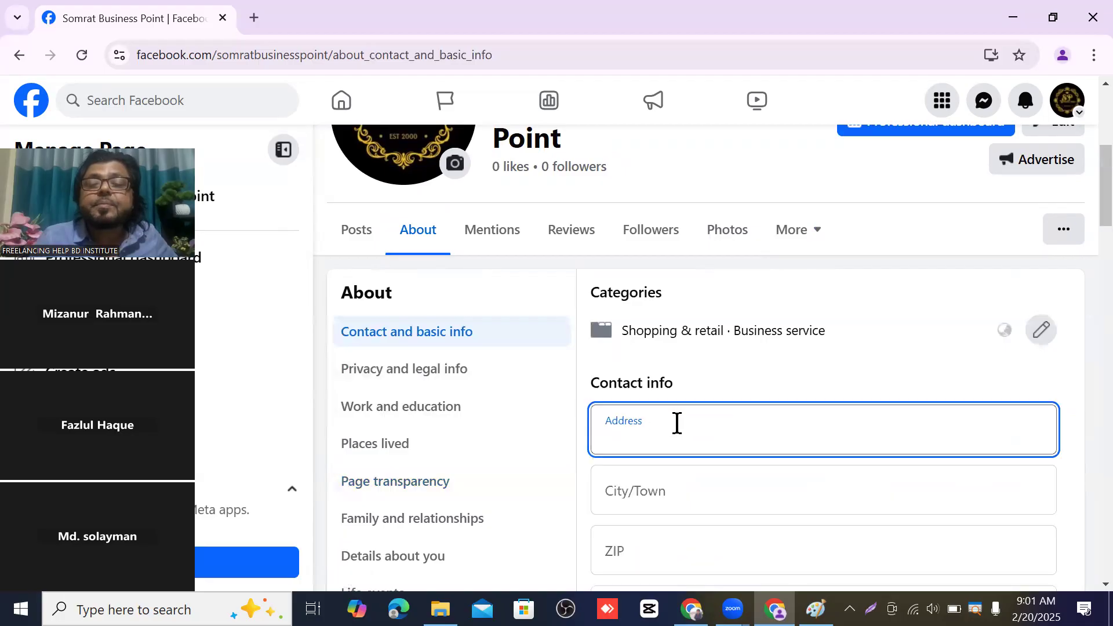
left_click(677, 423)
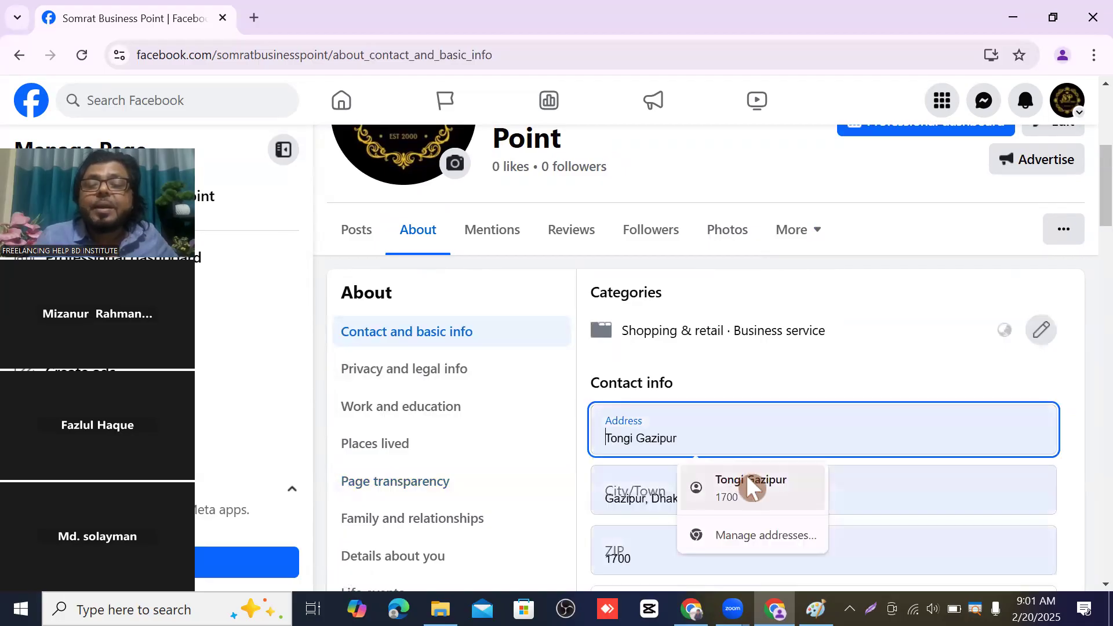
left_click(745, 479)
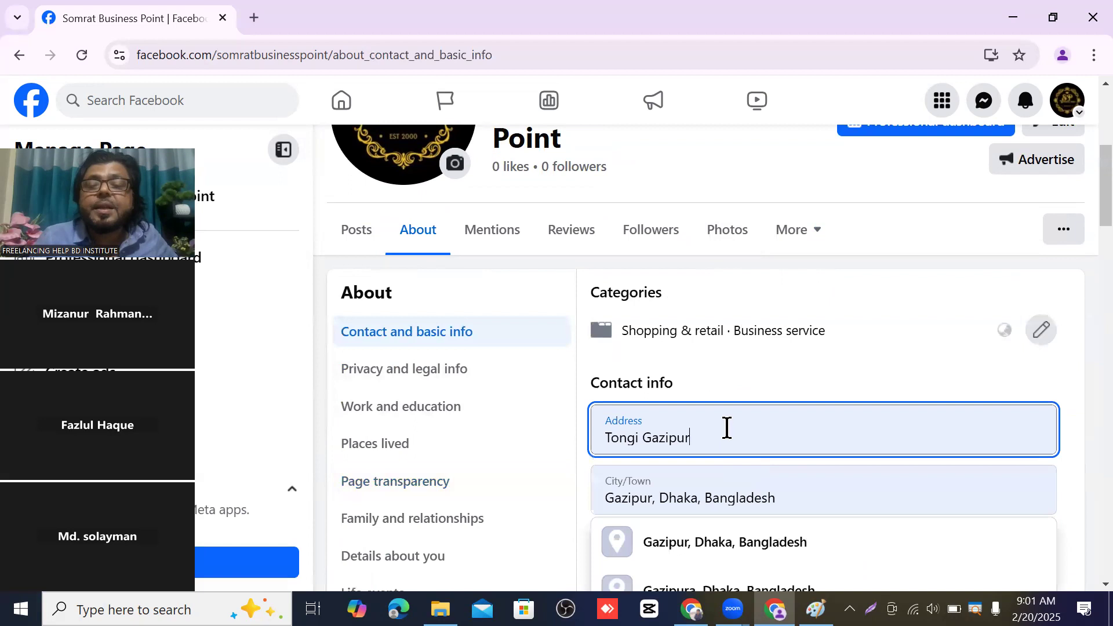
scroll(725, 427, "down", 1)
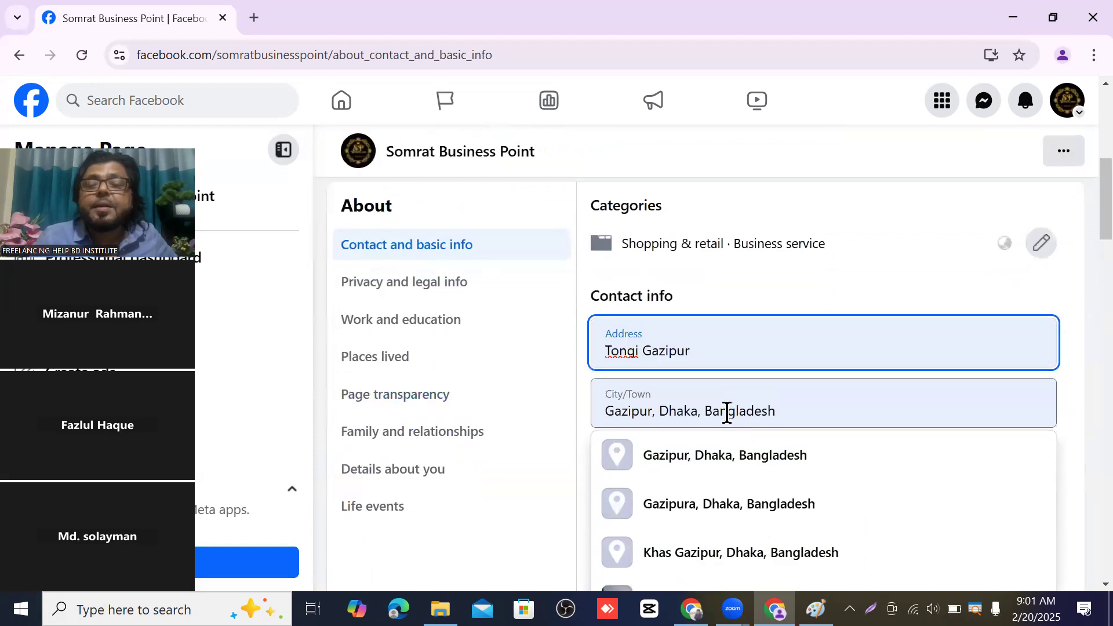
left_click(727, 403)
scroll(696, 332, "down", 1)
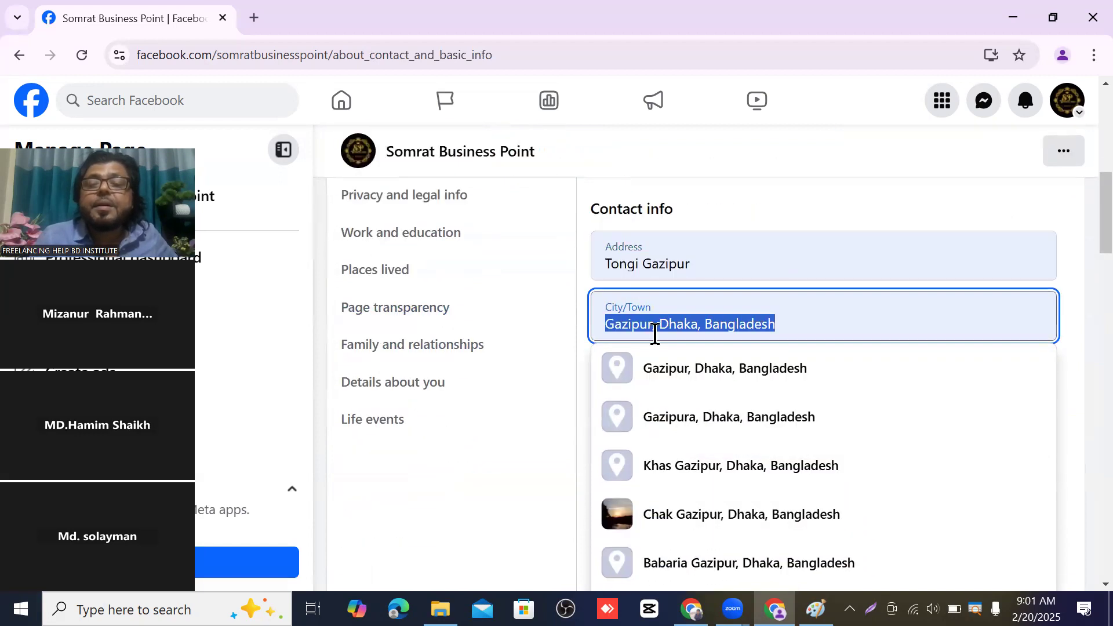
left_click(539, 346)
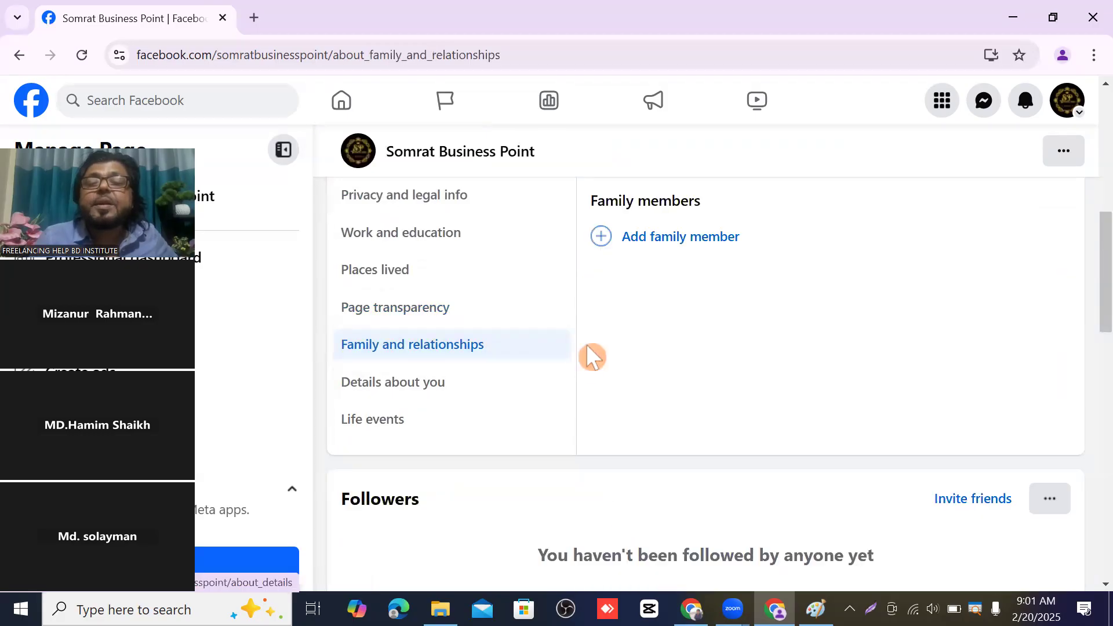
scroll(580, 328, "up", 1)
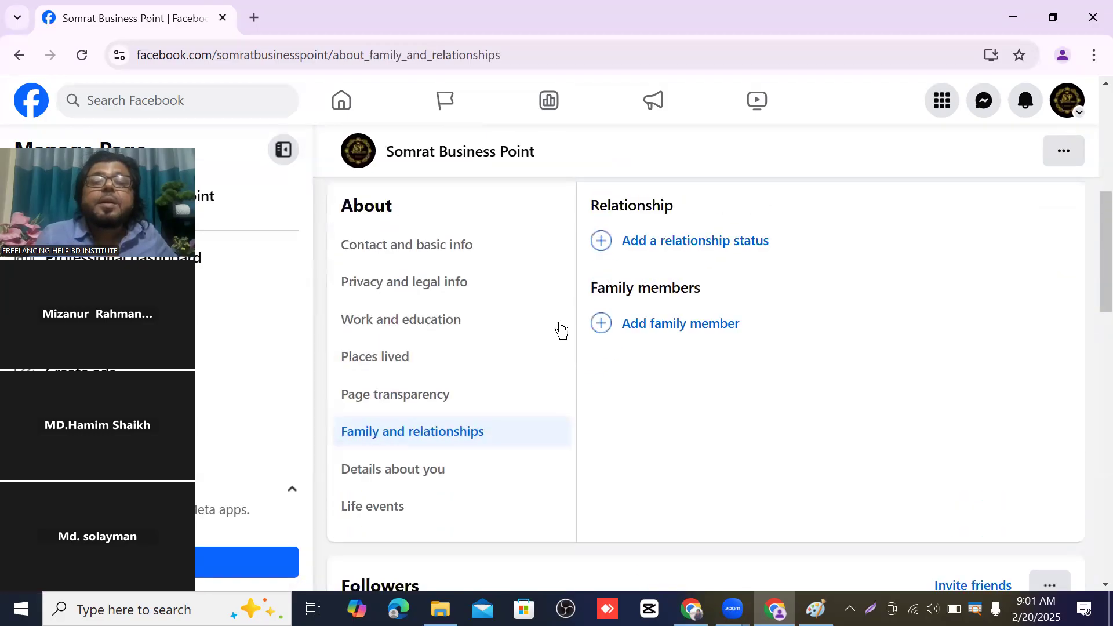
left_click(392, 256)
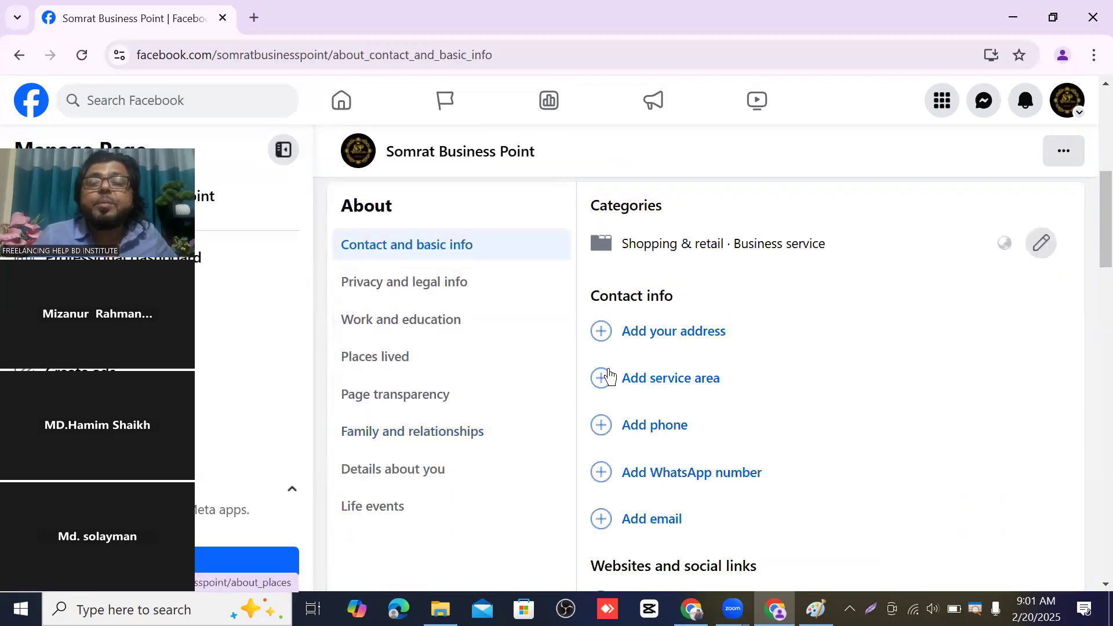
- Start the address with 'T', autofill it, then visit Page transparency and Privacy and legal info unsaved
left_click(673, 344)
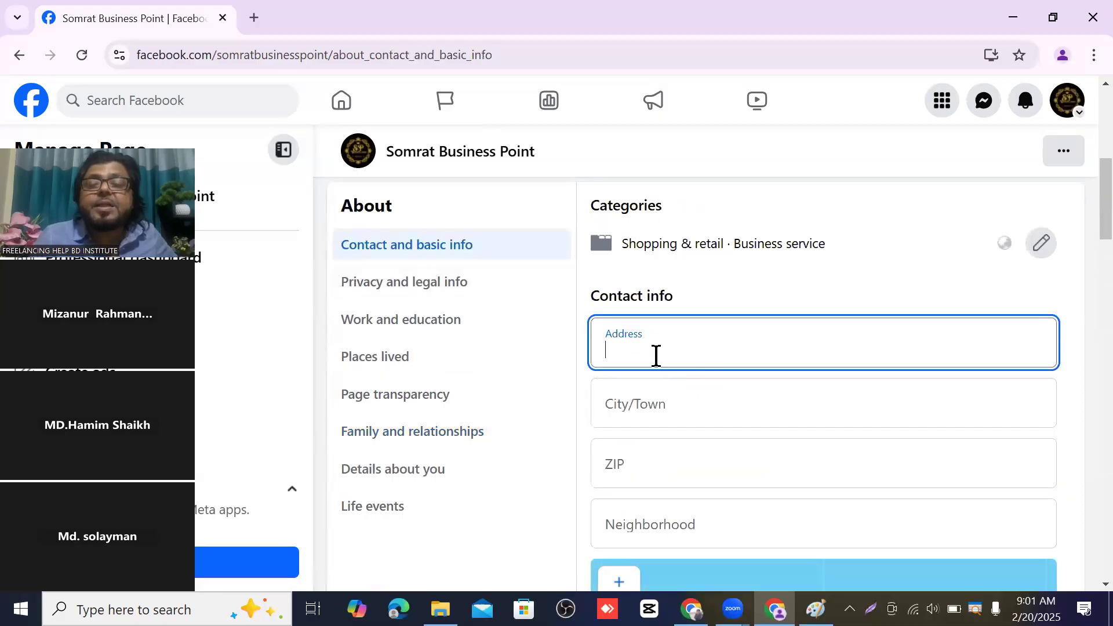
type("Tongi Gazipur")
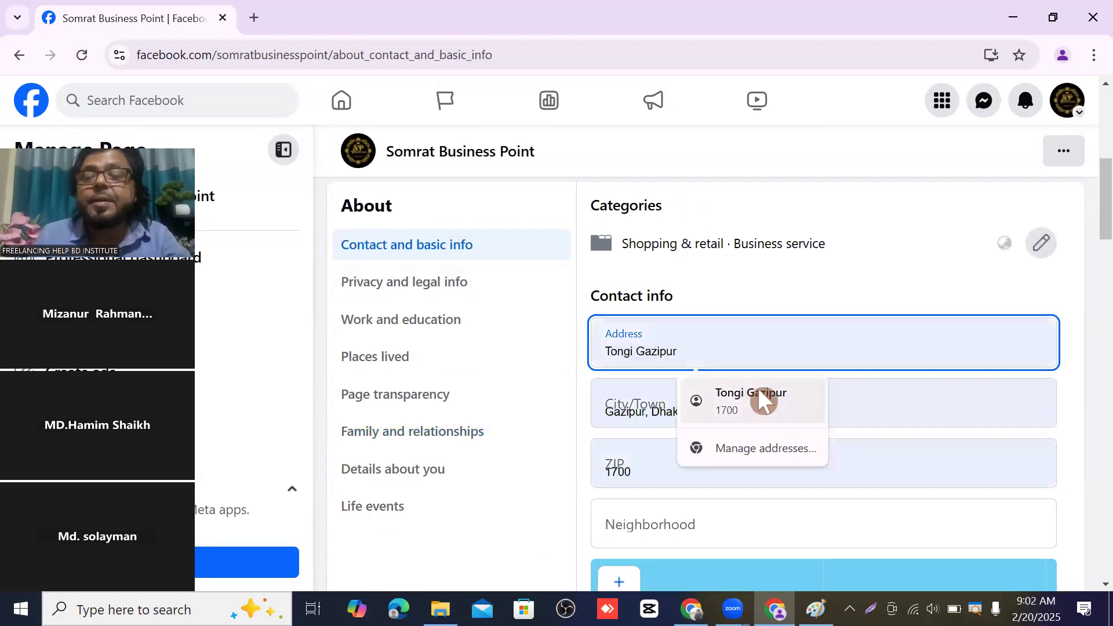
left_click(757, 389)
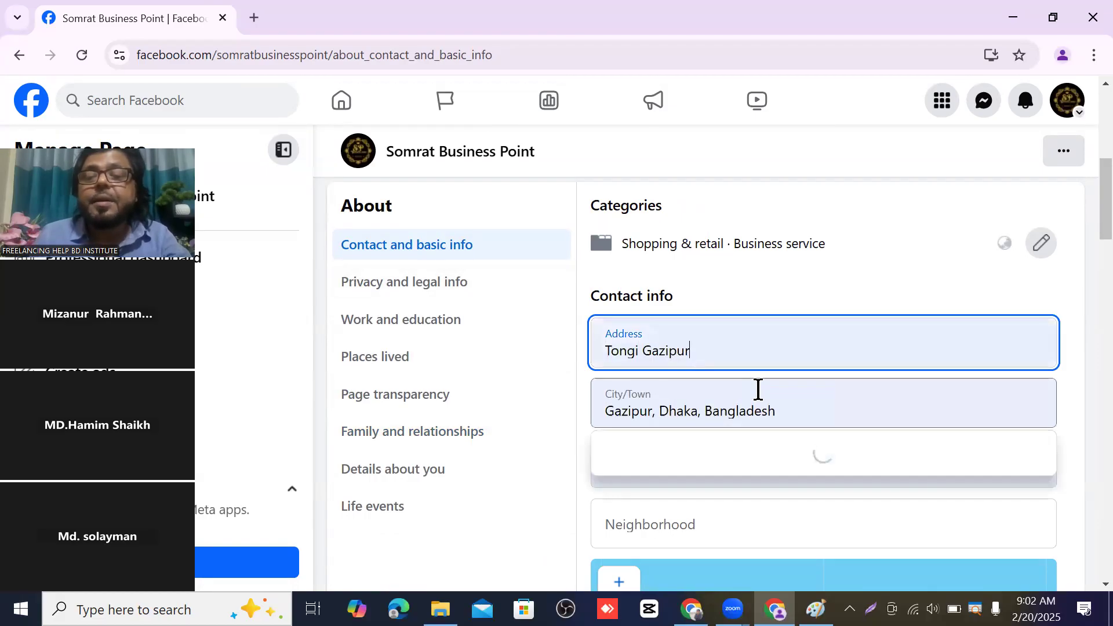
left_click(794, 411)
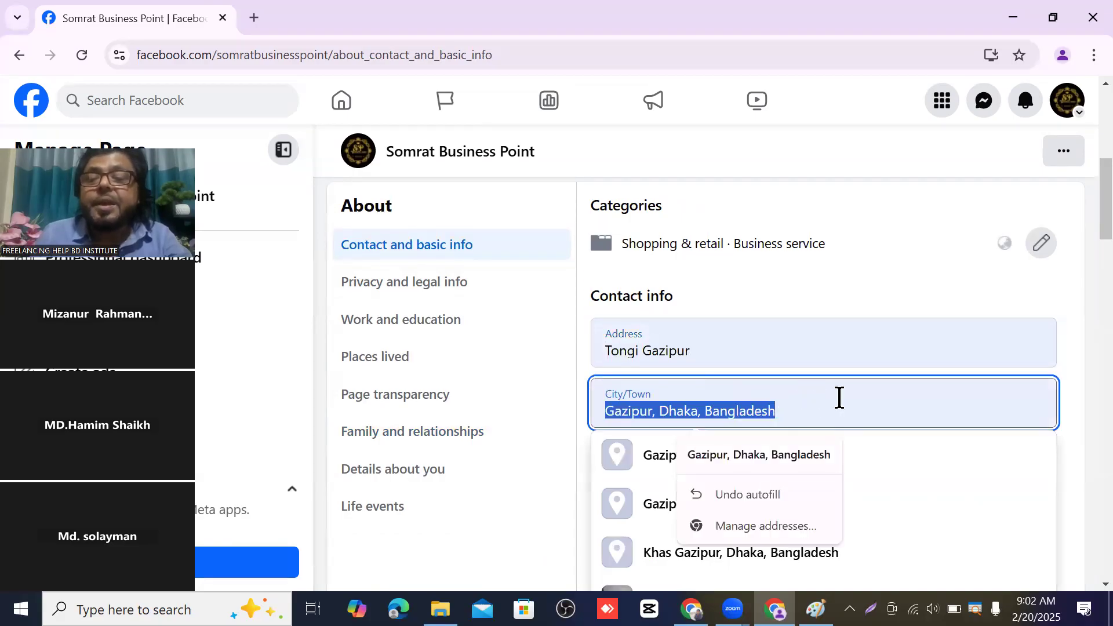
left_click(825, 402)
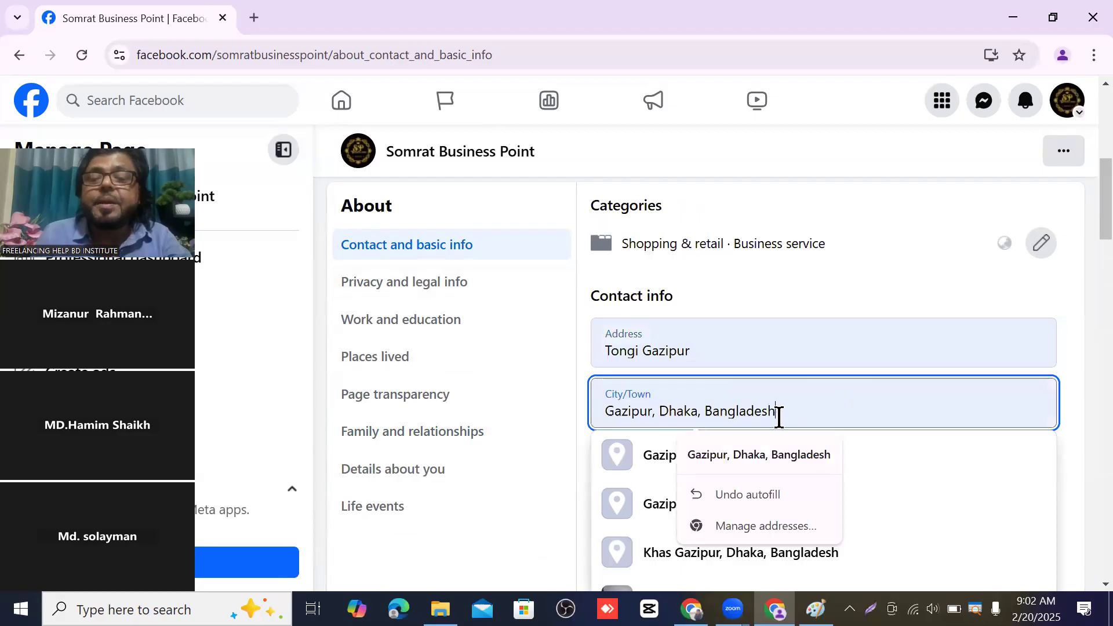
scroll(869, 439, "down", 2)
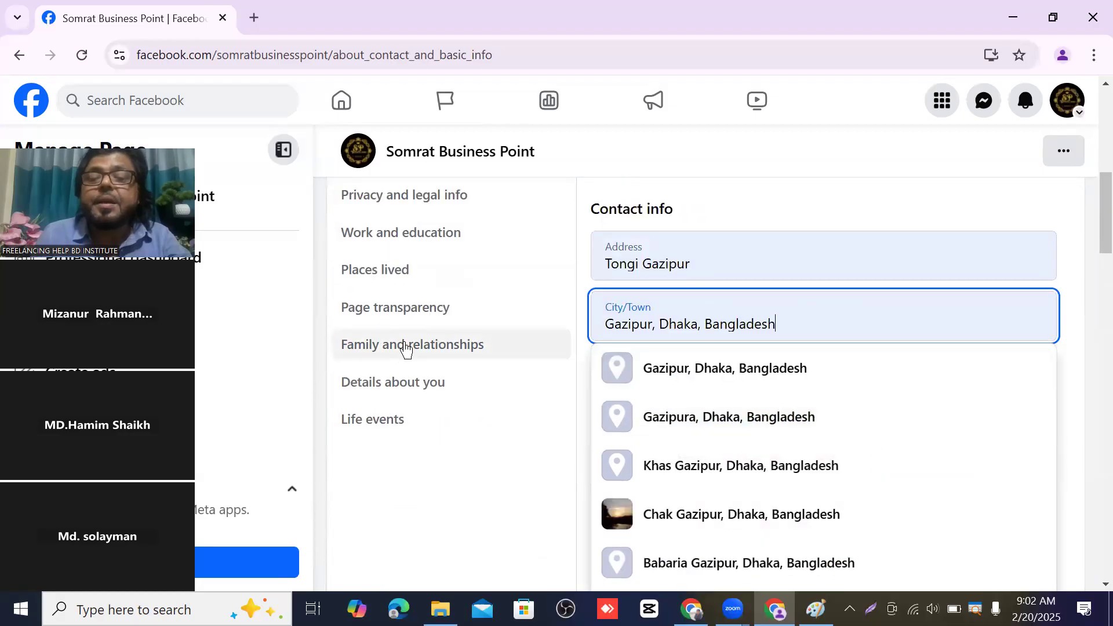
left_click(524, 304)
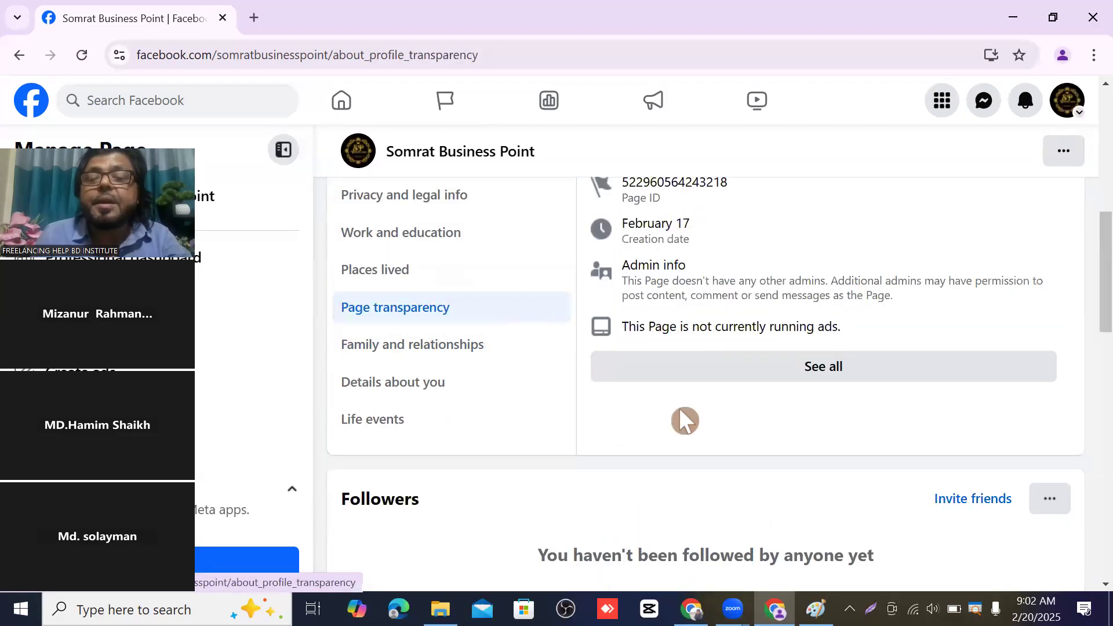
left_click(435, 195)
scroll(434, 306, "up", 1)
scroll(432, 320, "up", 2)
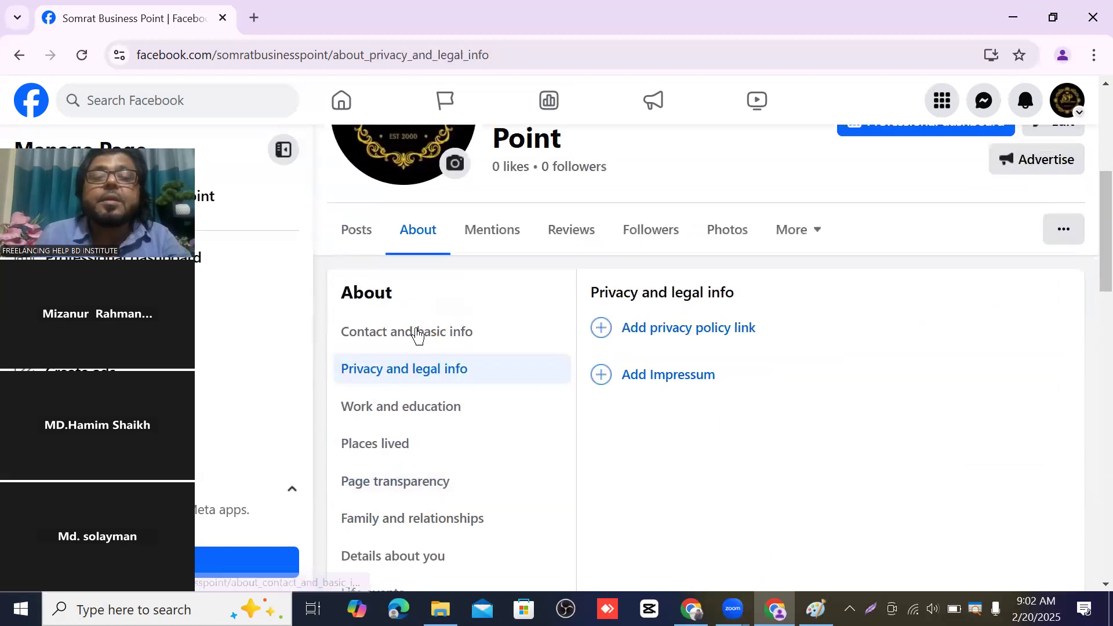
left_click(415, 330)
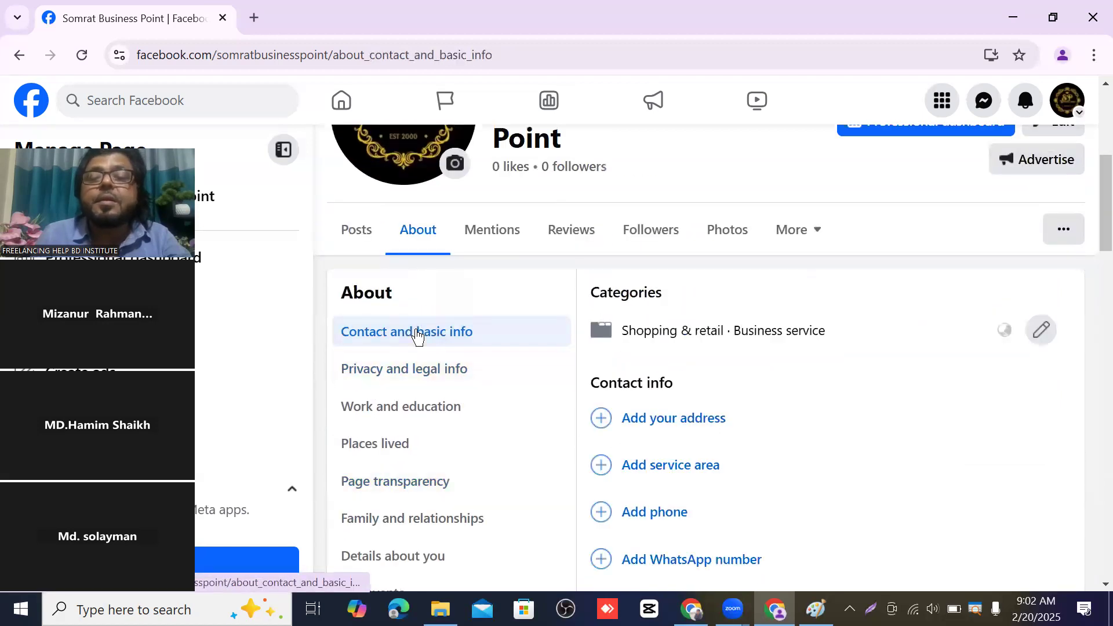
- Type address Tongi, city Gazipur and ZIP 1700, then move to Life events and update Chrome's saved address
left_click(673, 424)
type("To")
type("n")
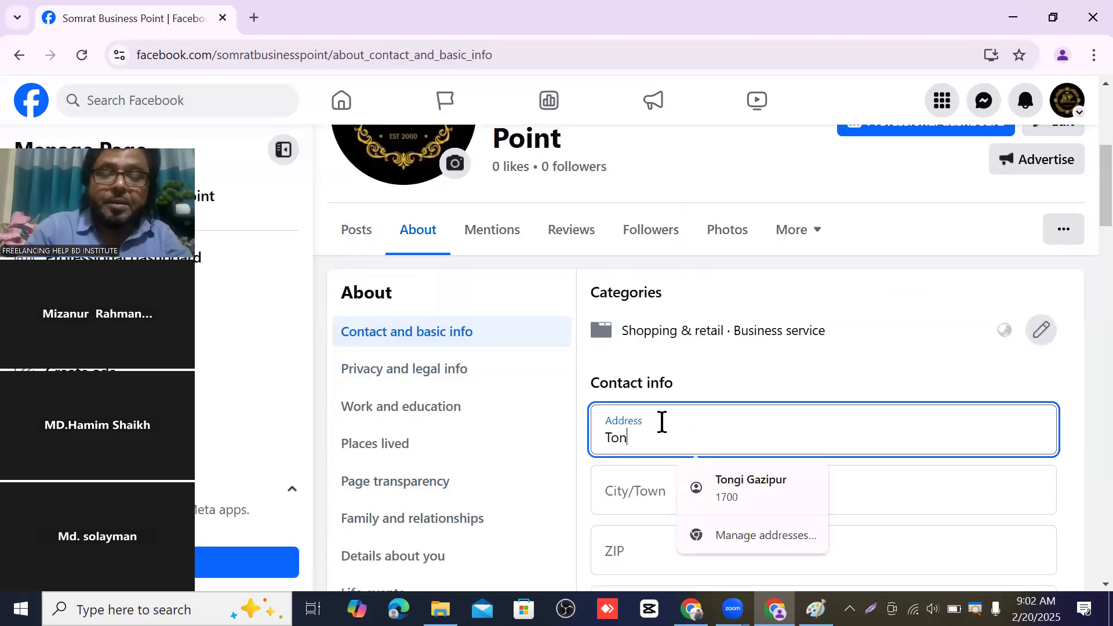
type("gi")
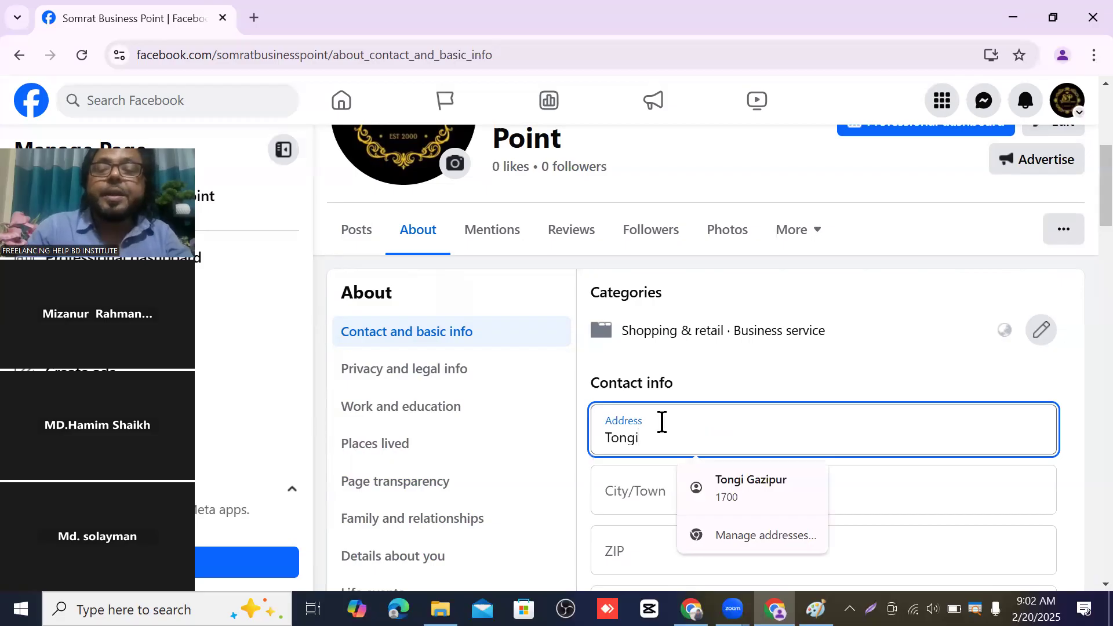
scroll(690, 422, "down", 1)
left_click(684, 415)
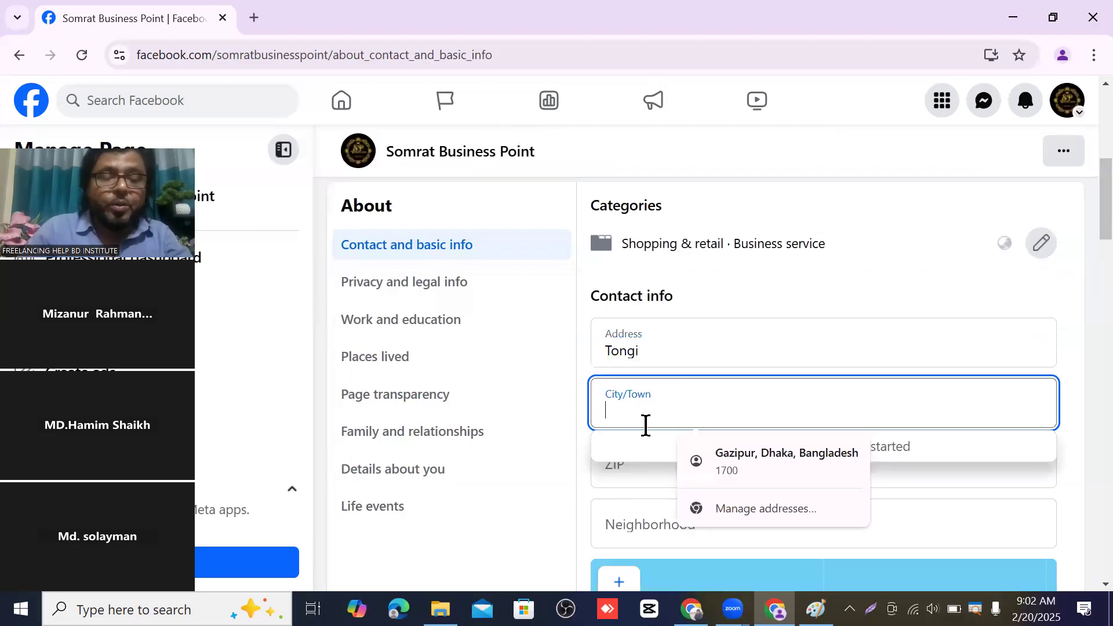
type("Gaz")
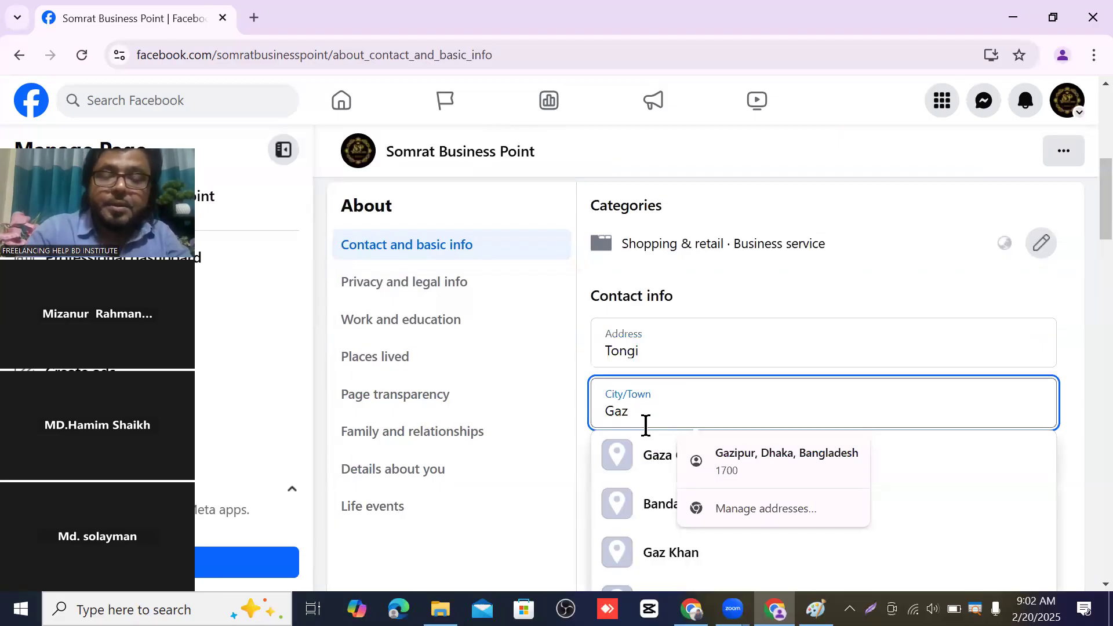
type("ipur")
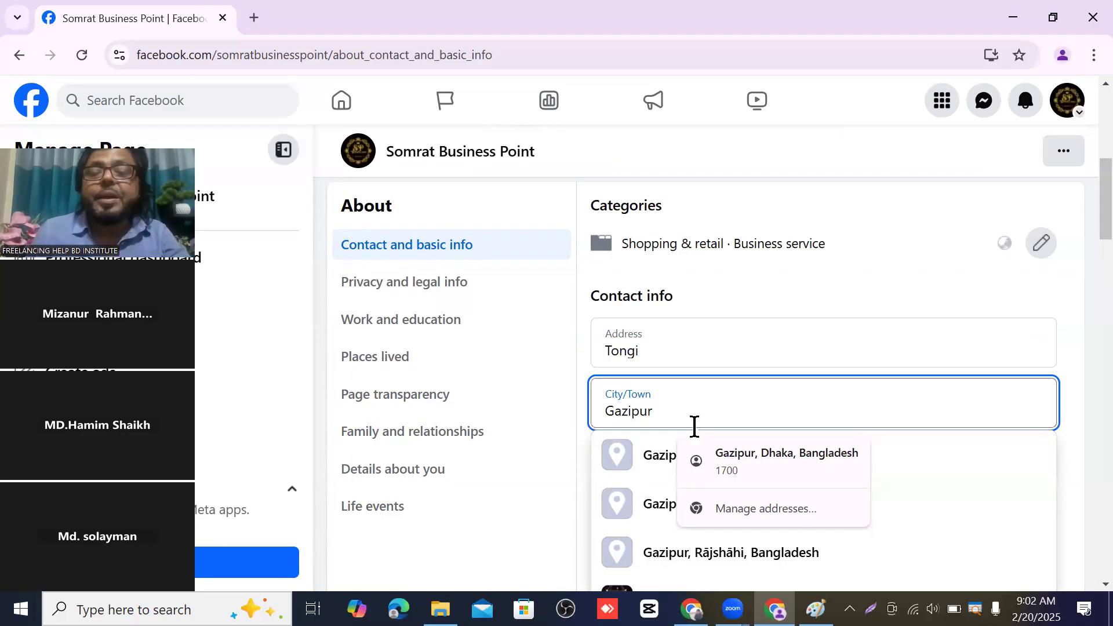
left_click(798, 346)
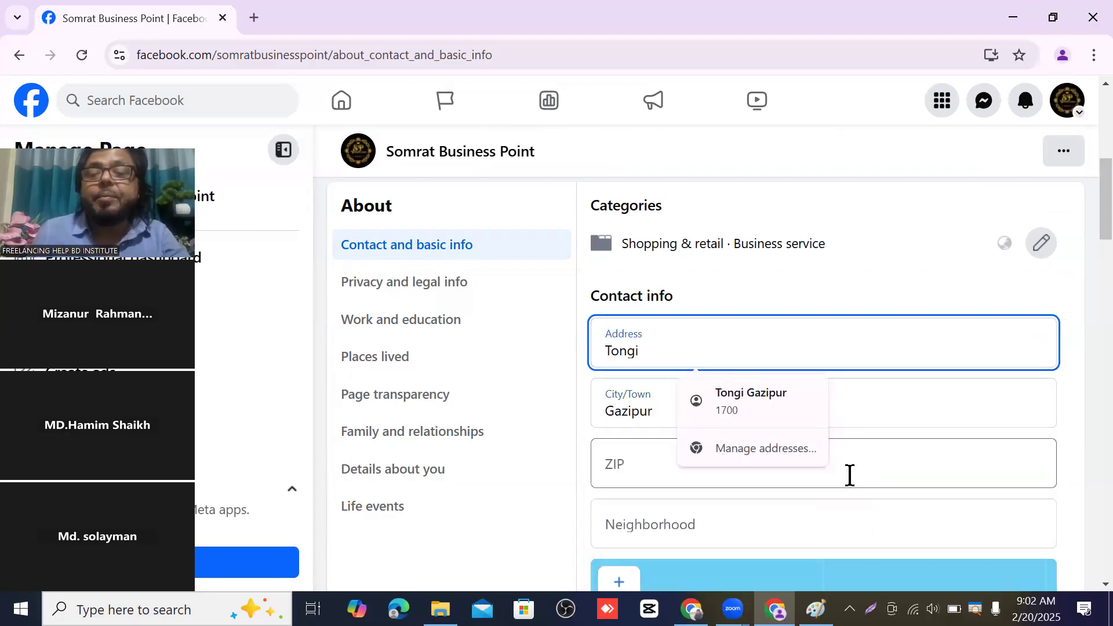
left_click(655, 465)
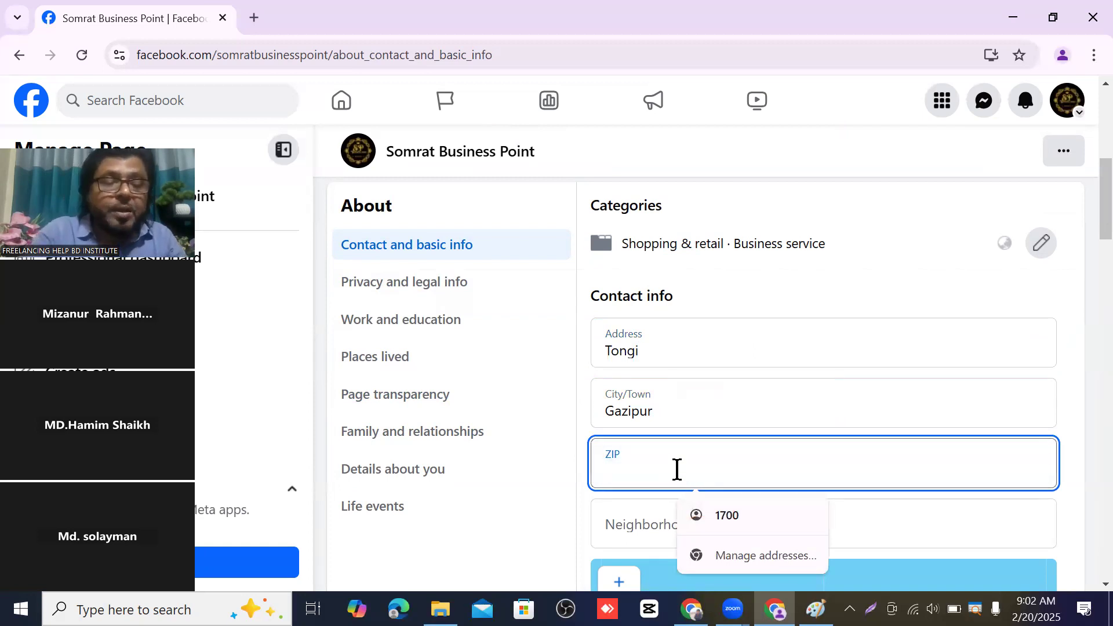
type("1")
type("700")
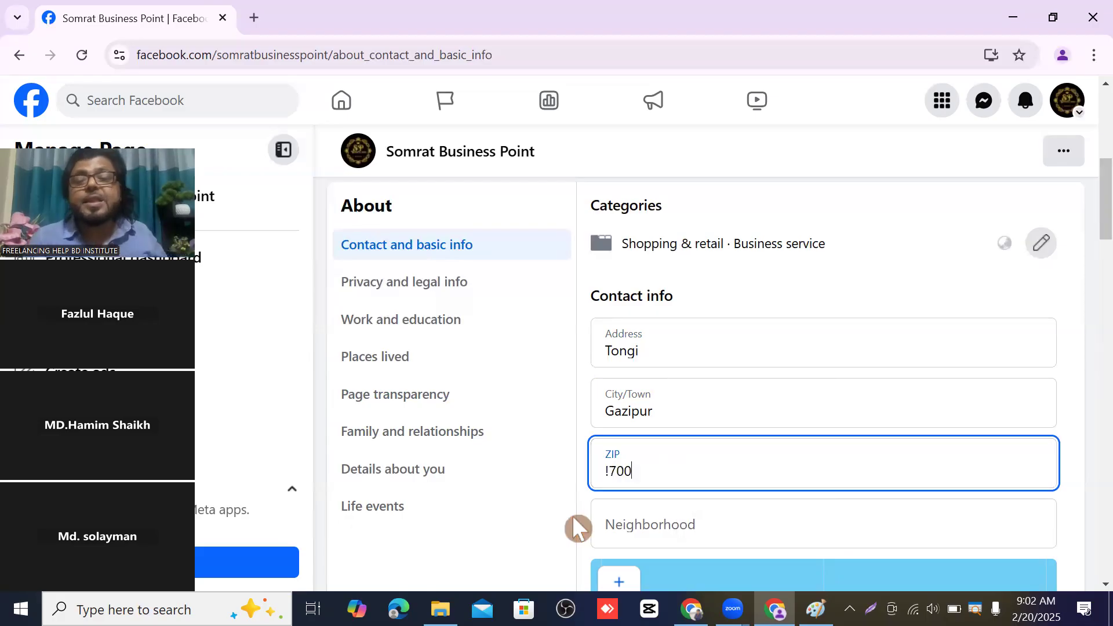
left_click(533, 509)
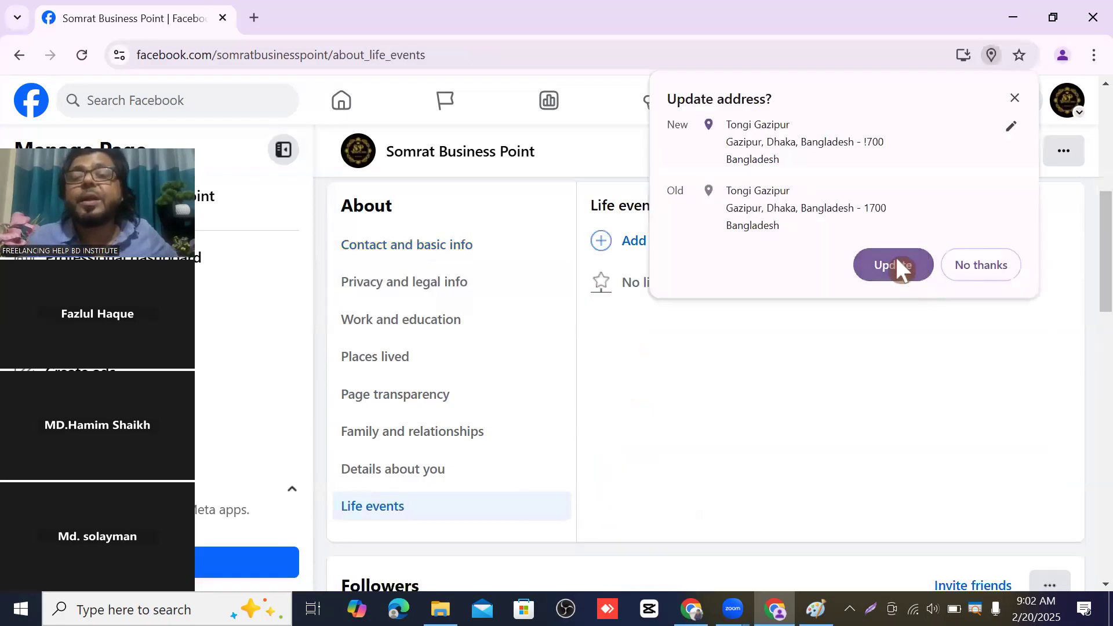
left_click(897, 262)
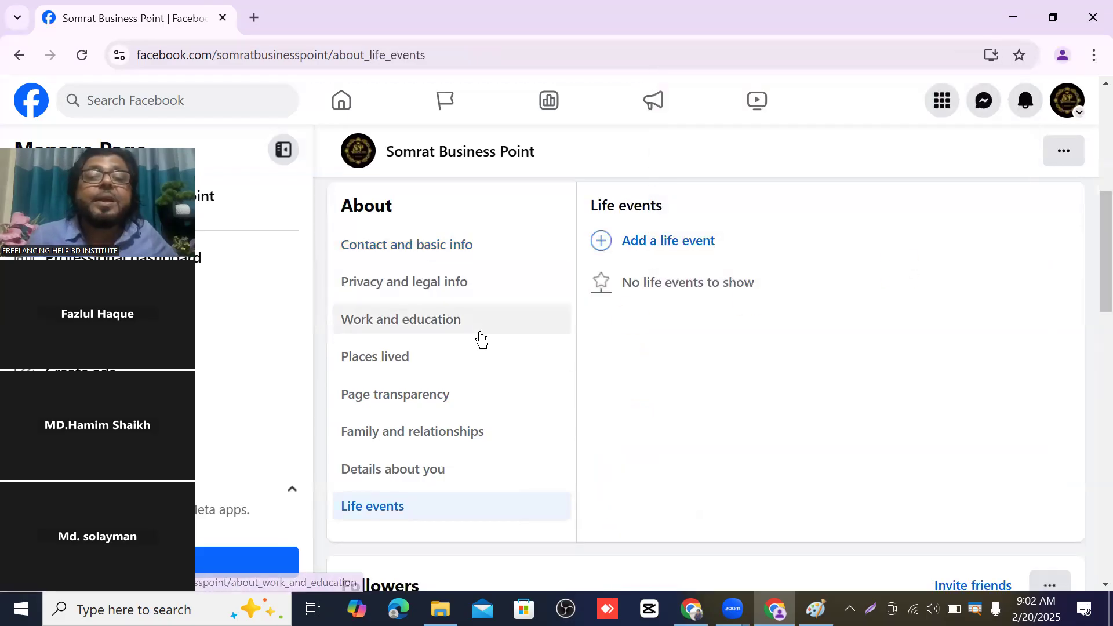
- Autofill the Tongi Gazipur address once more, then discard it via Family and relationships
scroll(464, 359, "up", 1)
left_click(427, 342)
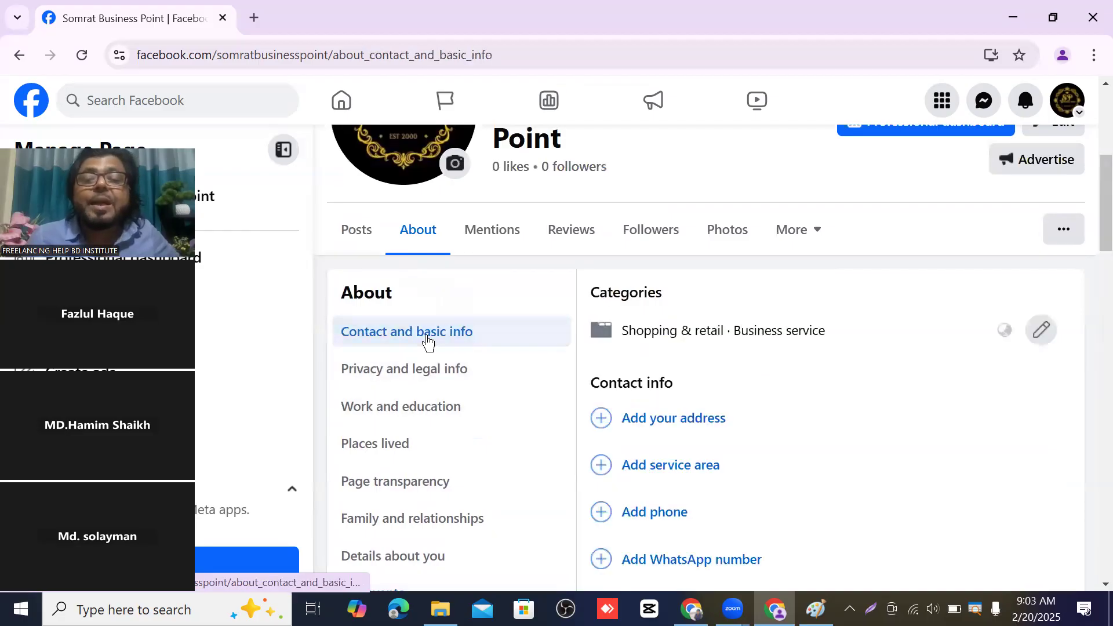
left_click(668, 419)
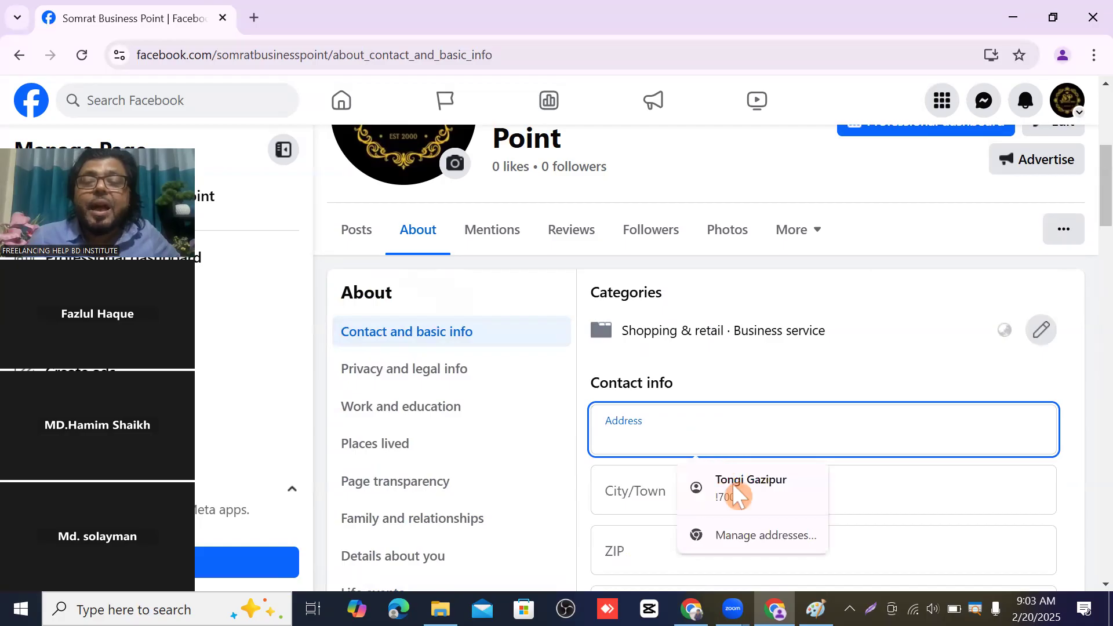
left_click(752, 484)
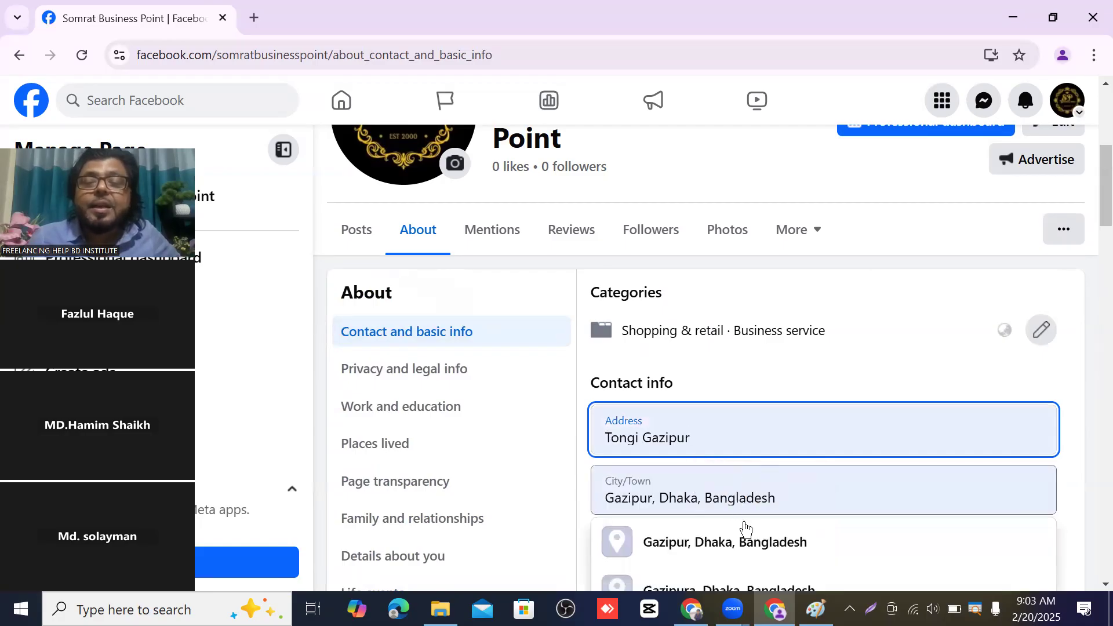
left_click(752, 493)
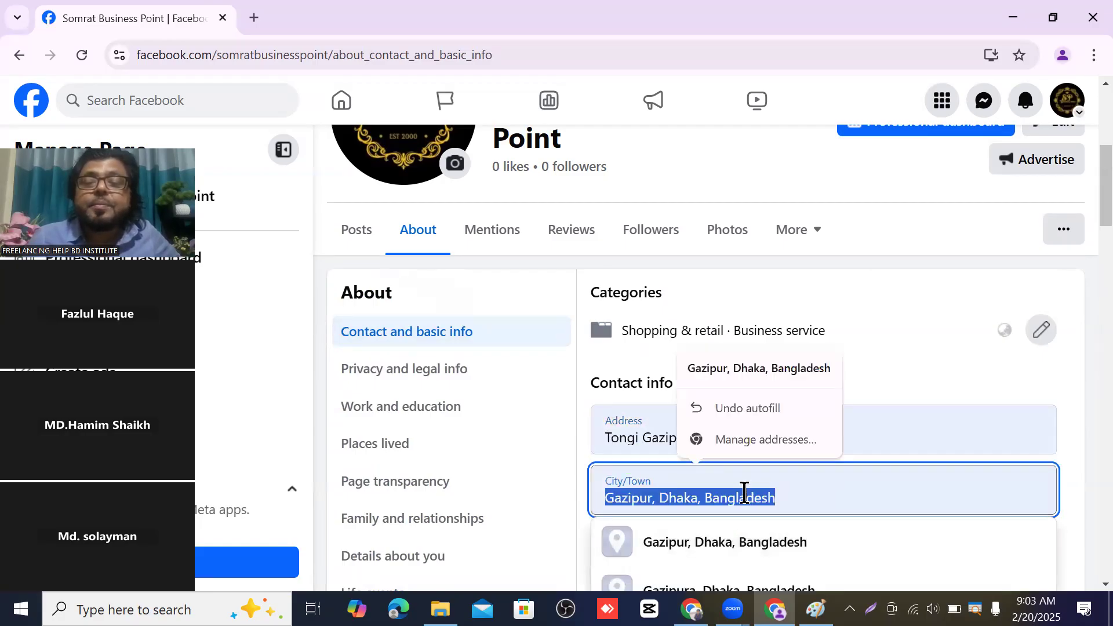
left_click(565, 458)
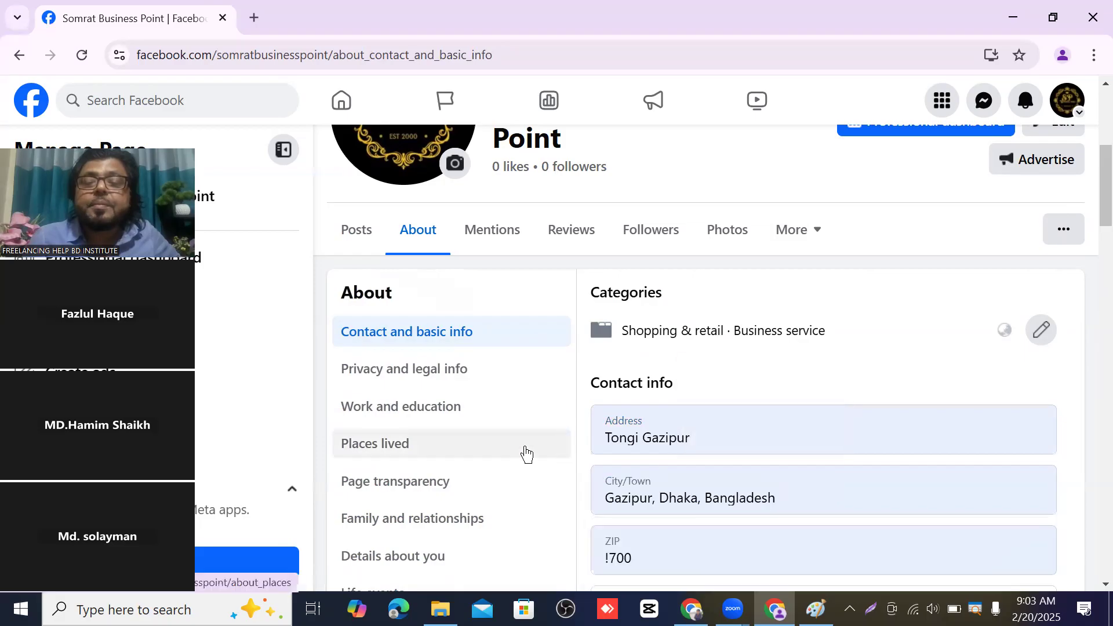
scroll(527, 440, "down", 1)
left_click(538, 426)
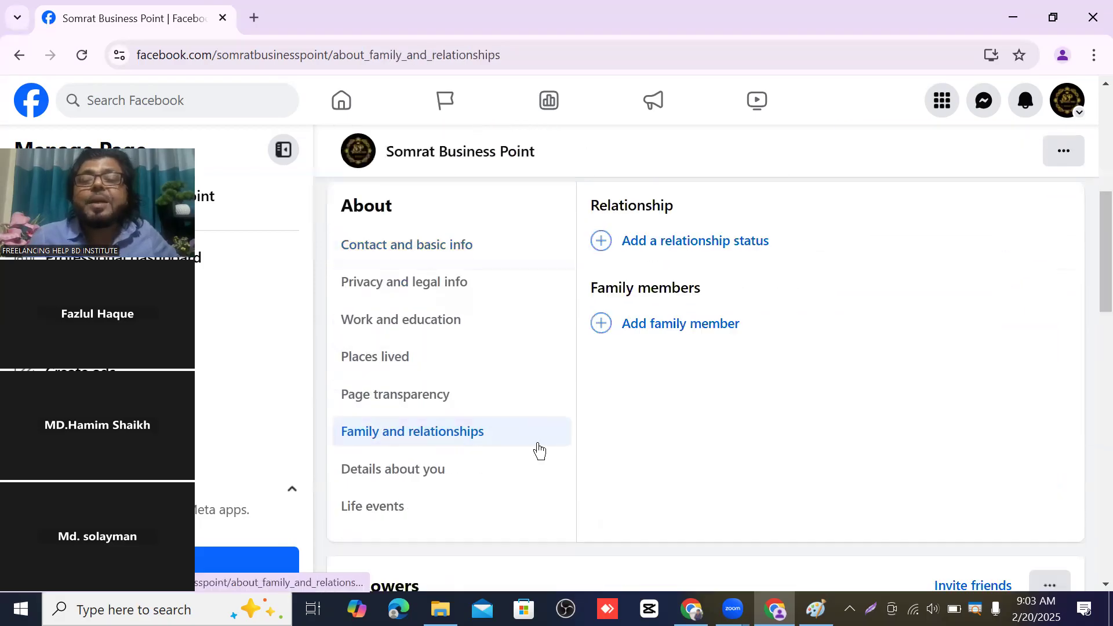
left_click(437, 251)
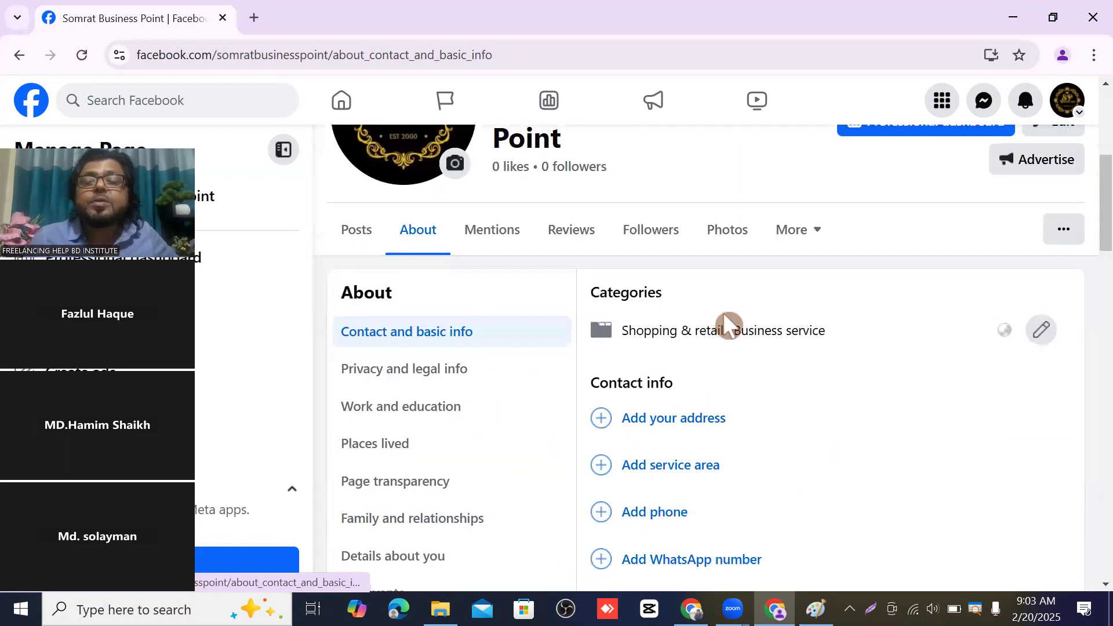
- Fill the Page's address, city/town and ZIP from the saved Chrome autofill entry
left_click(677, 416)
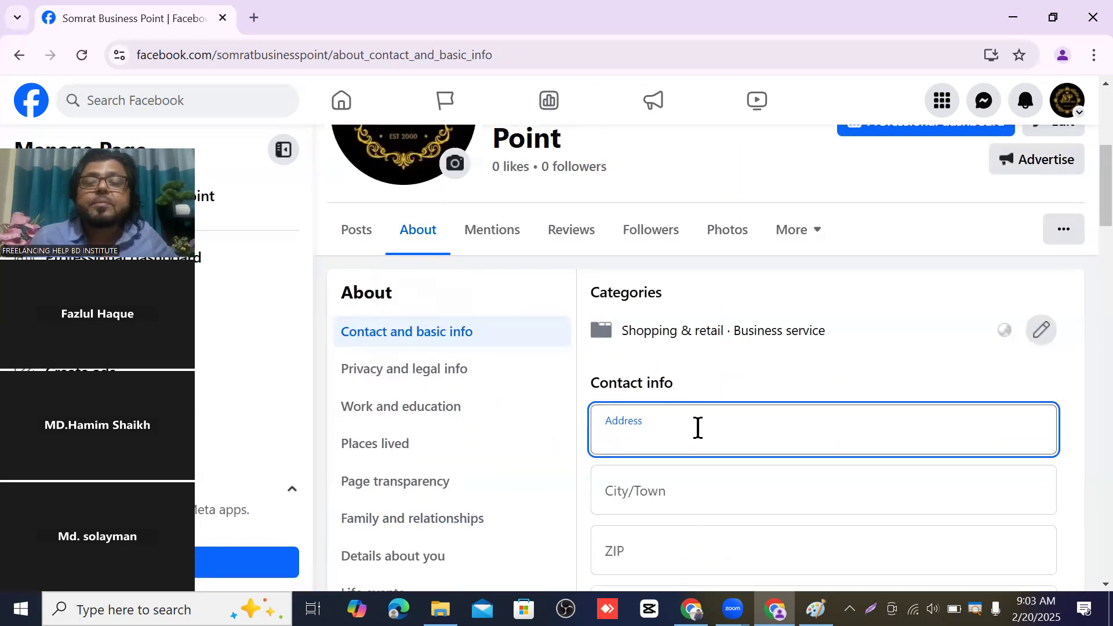
scroll(698, 428, "down", 3)
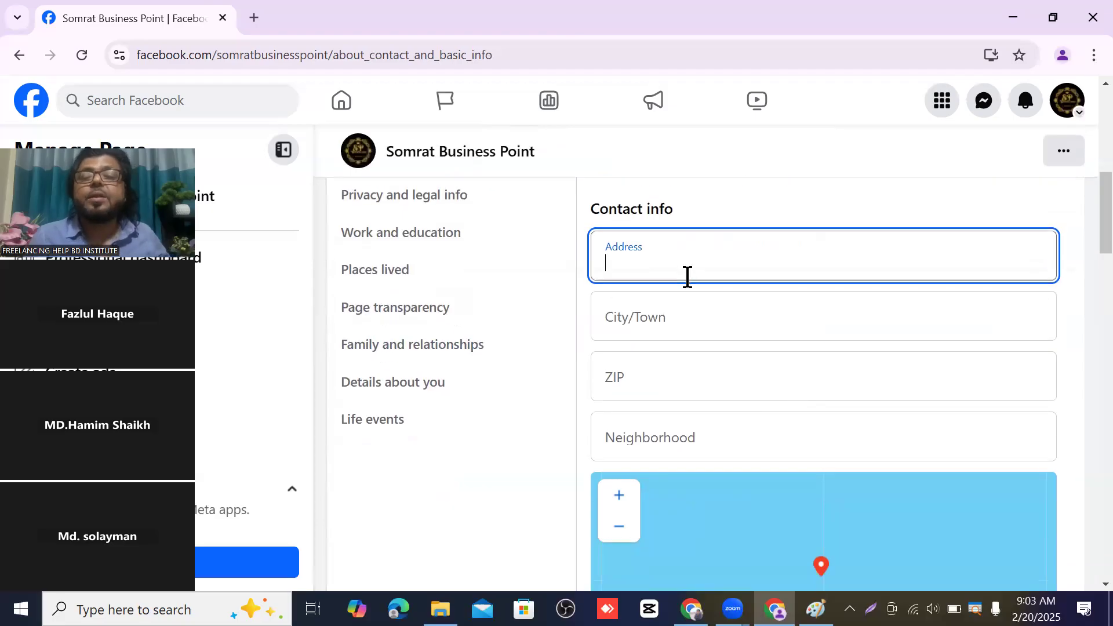
left_click(683, 251)
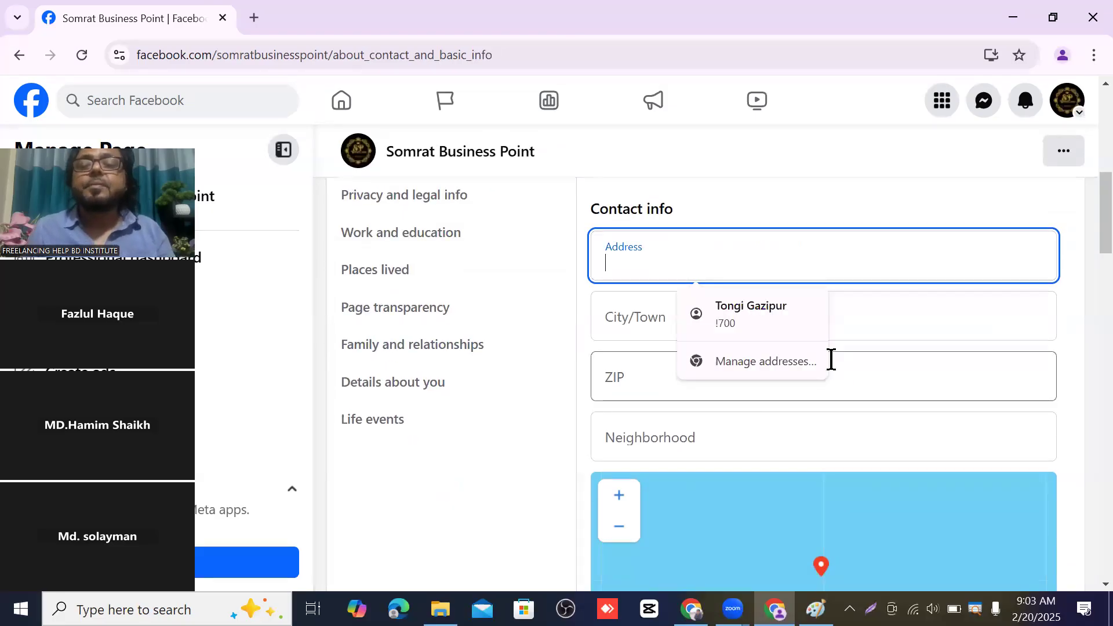
left_click(764, 307)
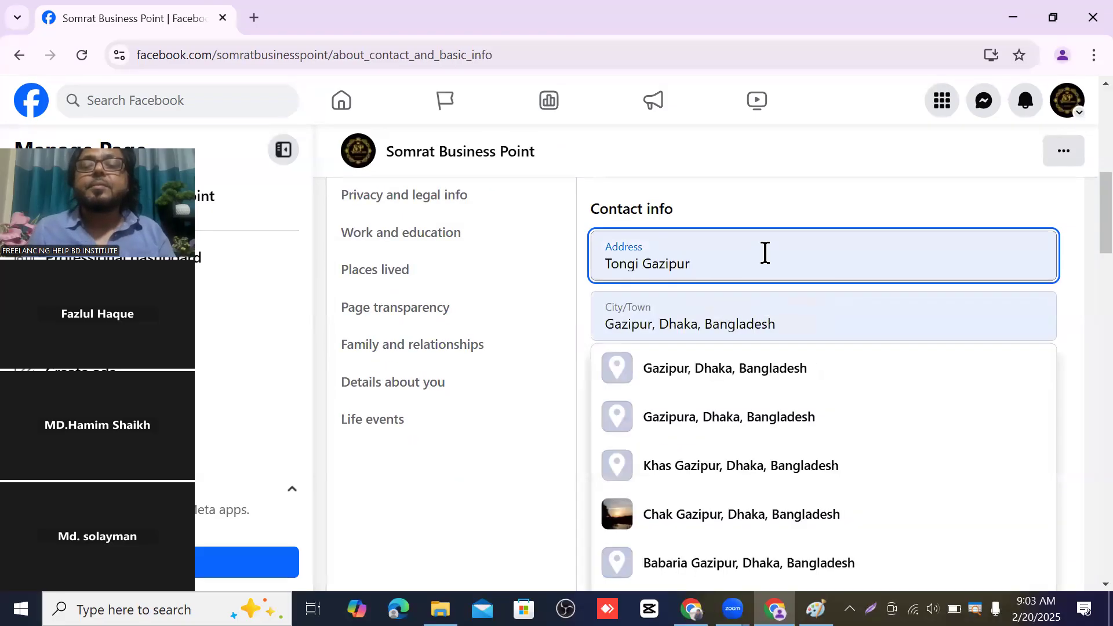
left_click(757, 332)
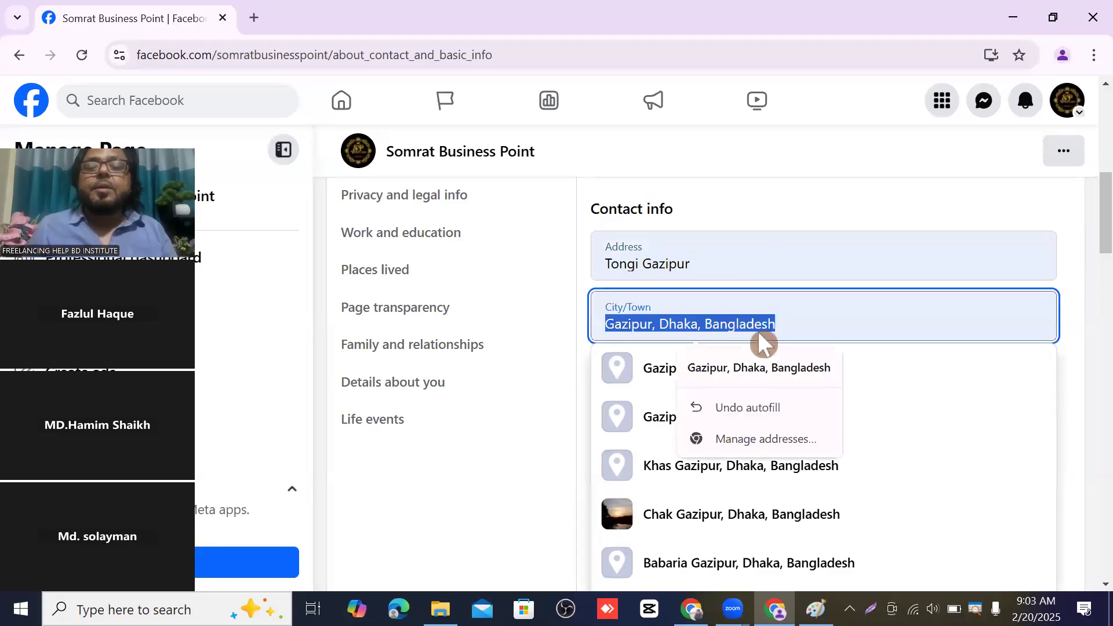
left_click(821, 330)
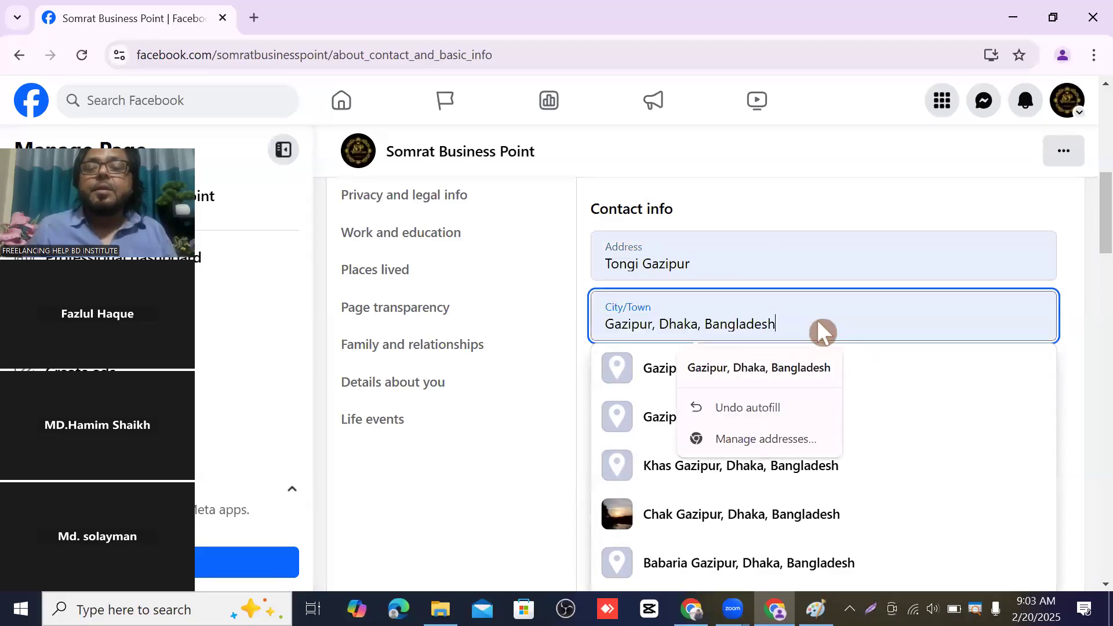
left_click(1073, 403)
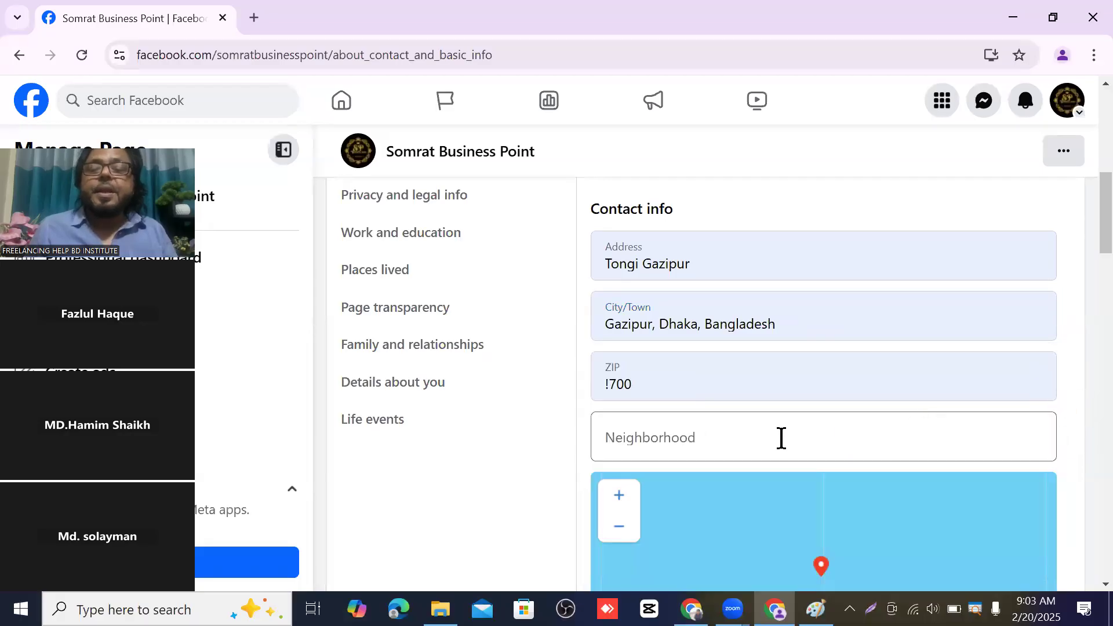
- Drag the map to reposition the business location pin
scroll(760, 443, "down", 3)
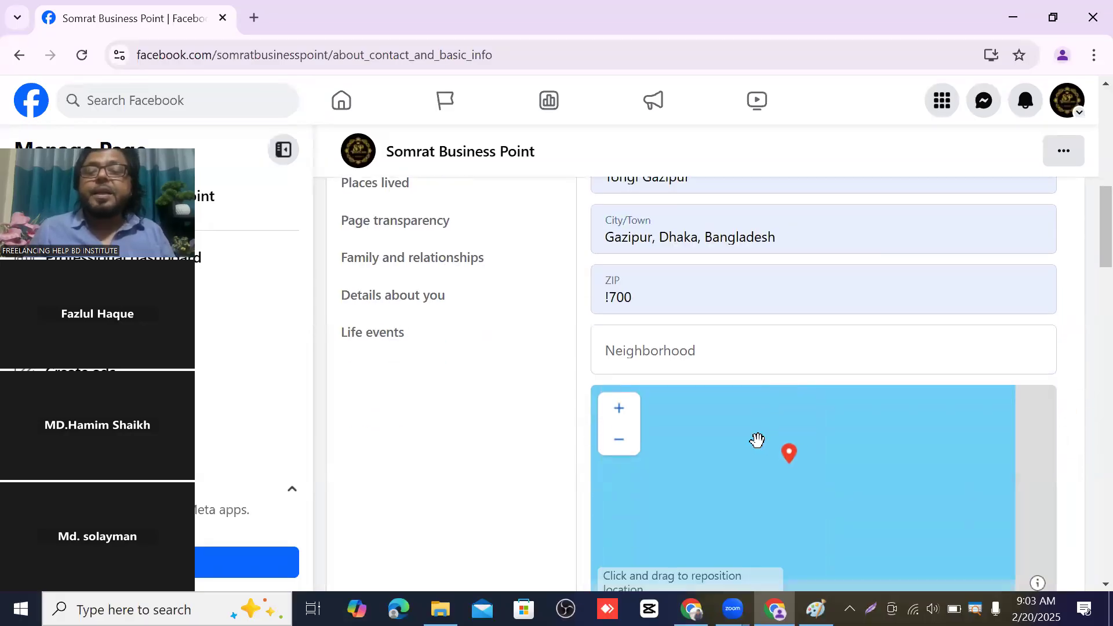
scroll(452, 374, "down", 3)
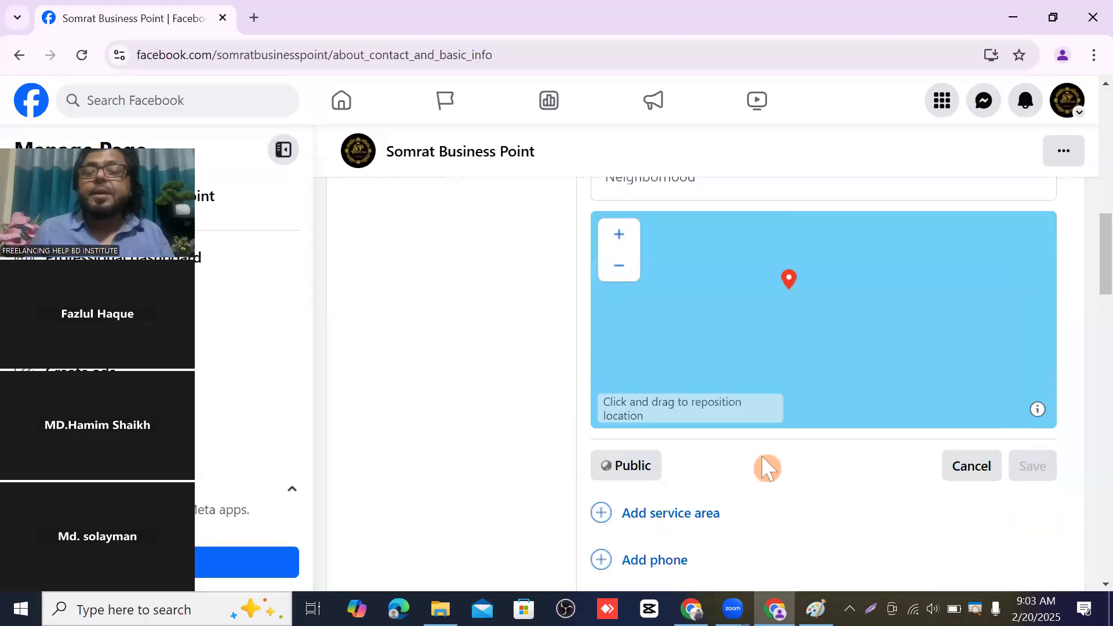
scroll(817, 463, "down", 2)
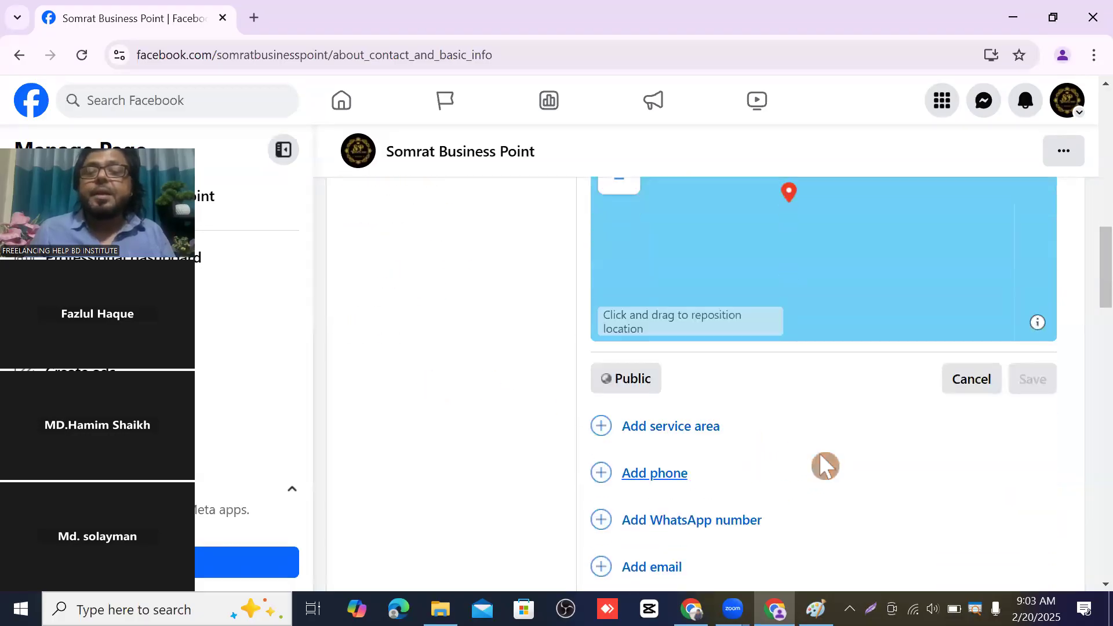
scroll(774, 394, "up", 4)
scroll(777, 400, "up", 2)
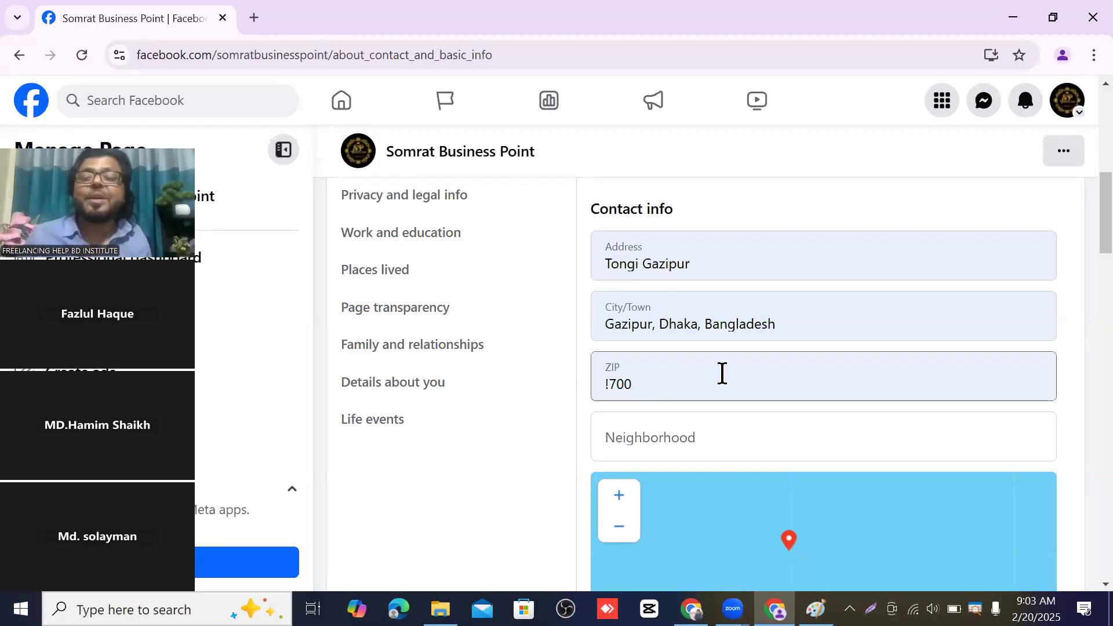
scroll(884, 431, "down", 3)
left_click_drag(884, 430, 969, 468)
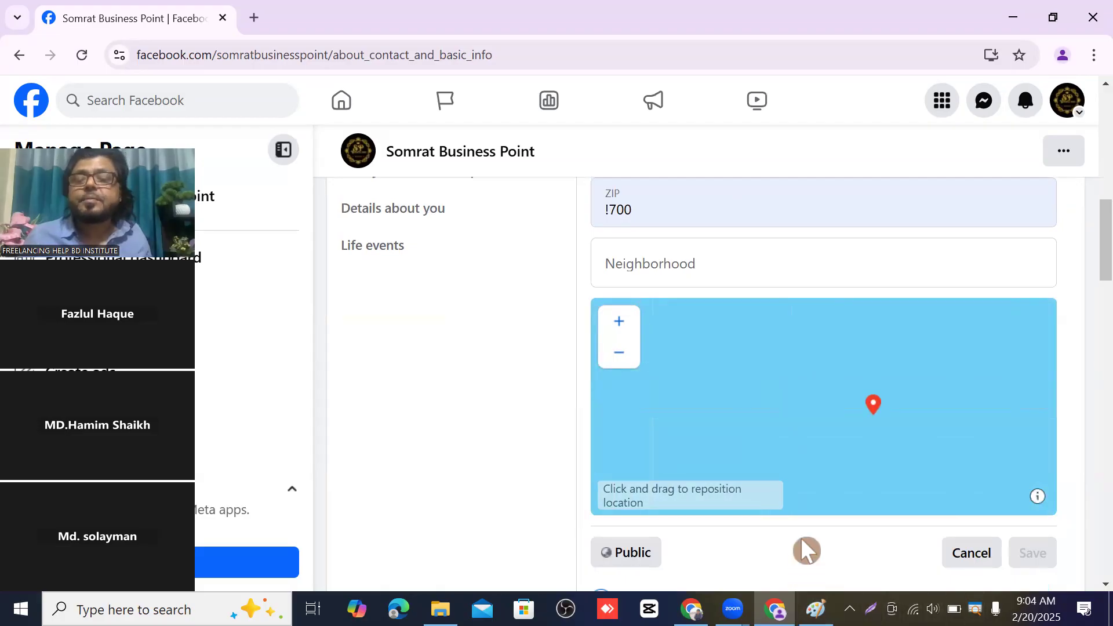
scroll(829, 504, "down", 5)
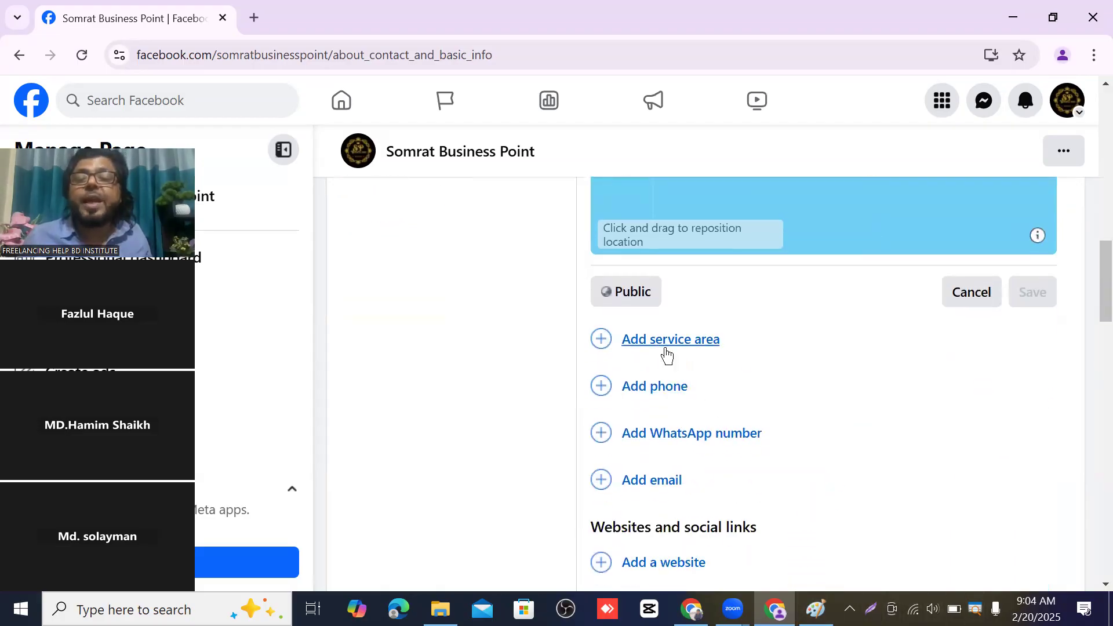
- Add Dhaka and Barisal divisions of Bangladesh as the page's service areas and save
left_click(684, 341)
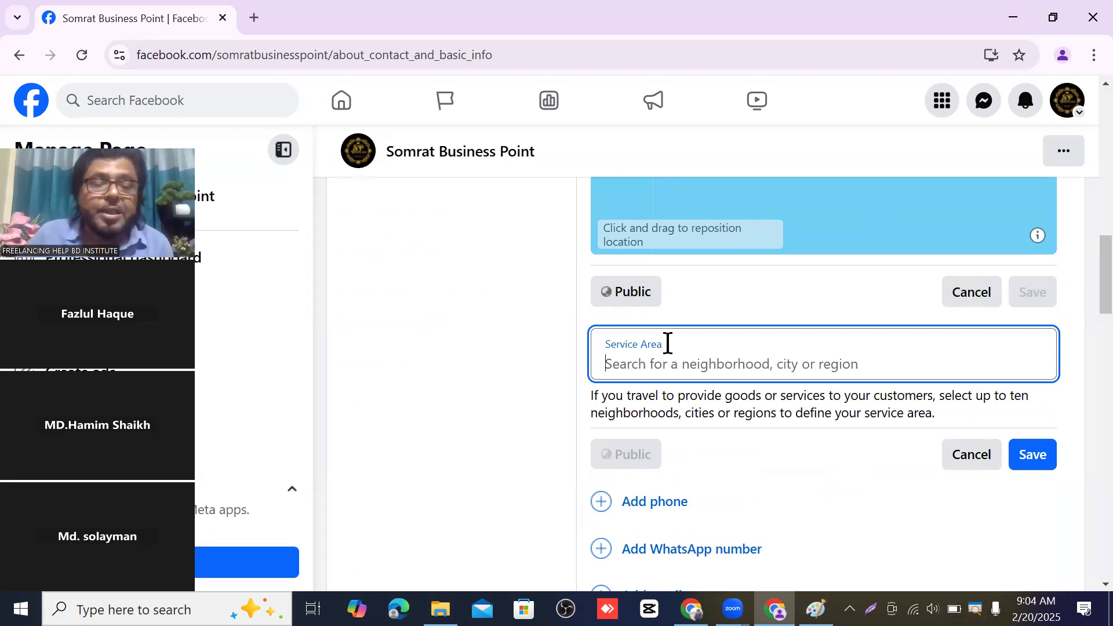
type("D")
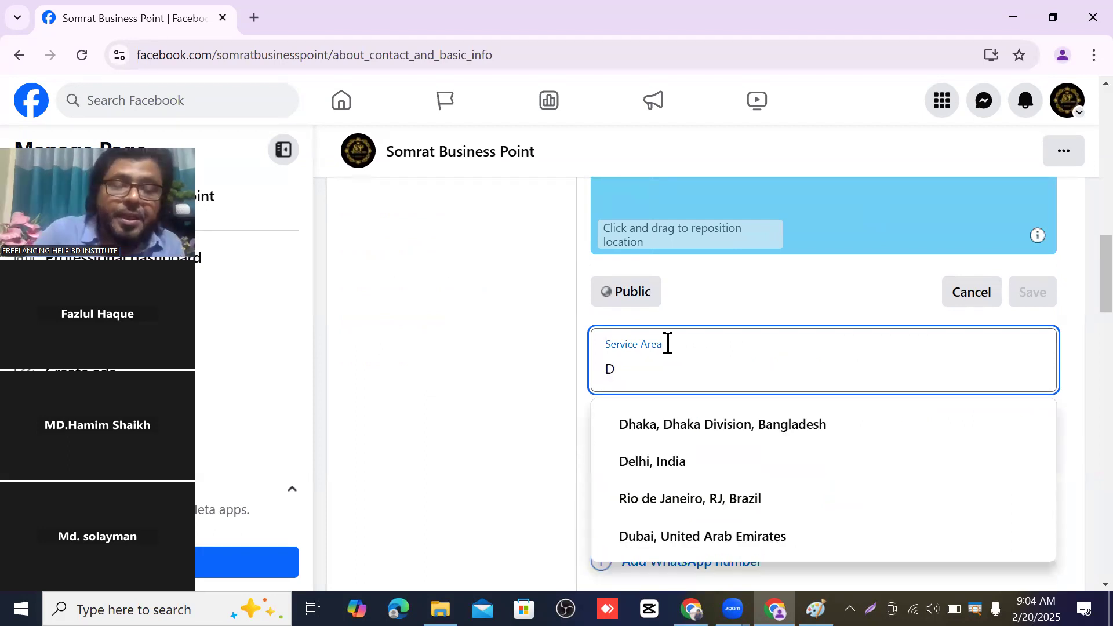
type("haka")
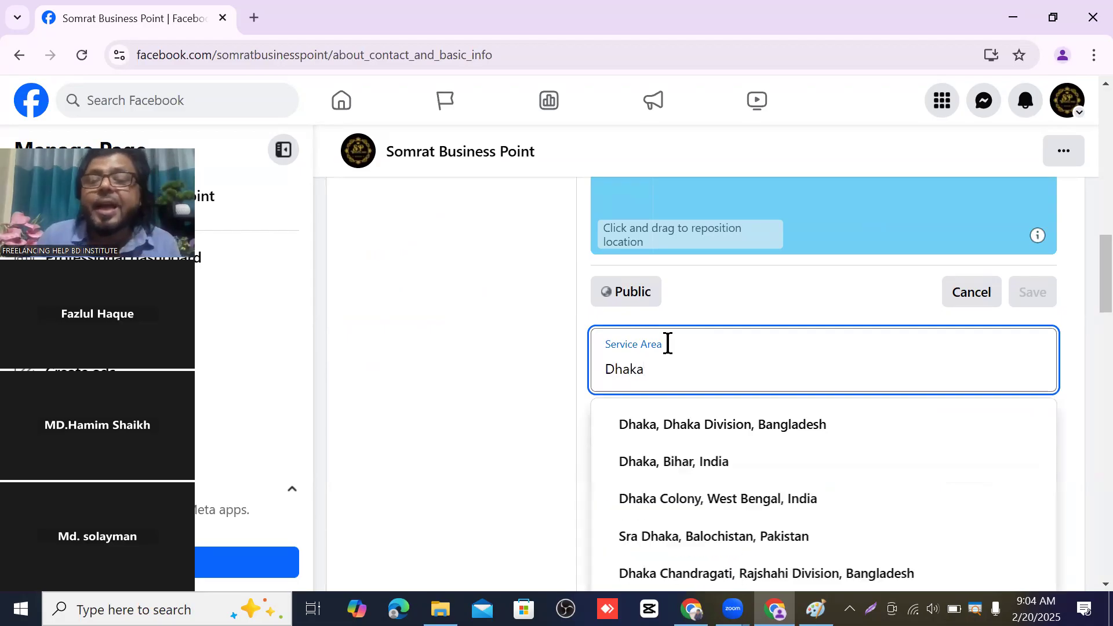
left_click(733, 427)
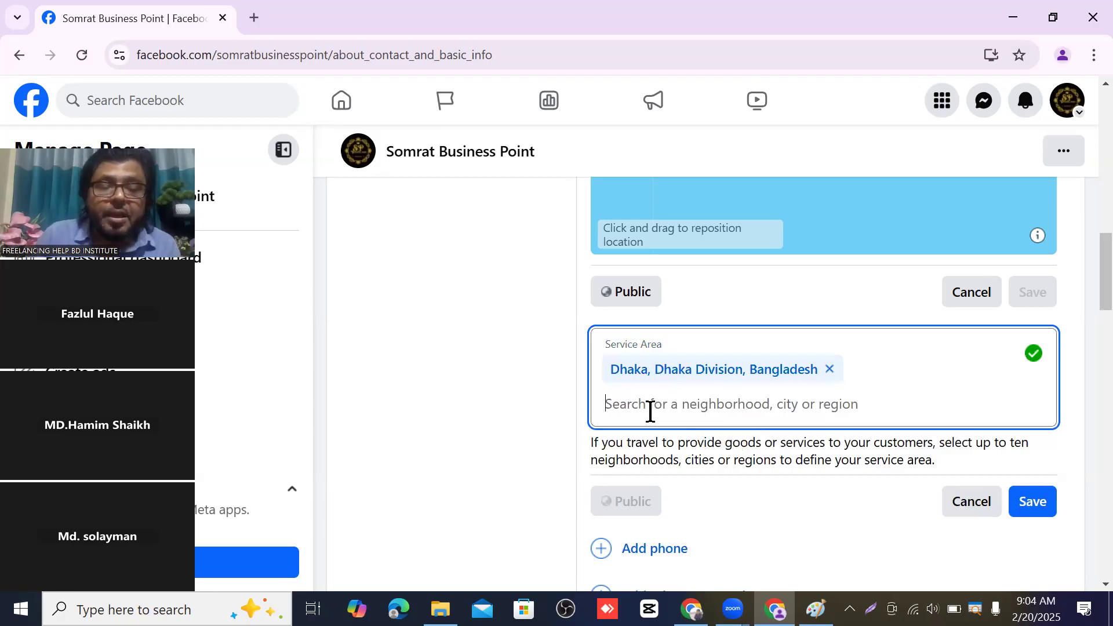
type("Ba")
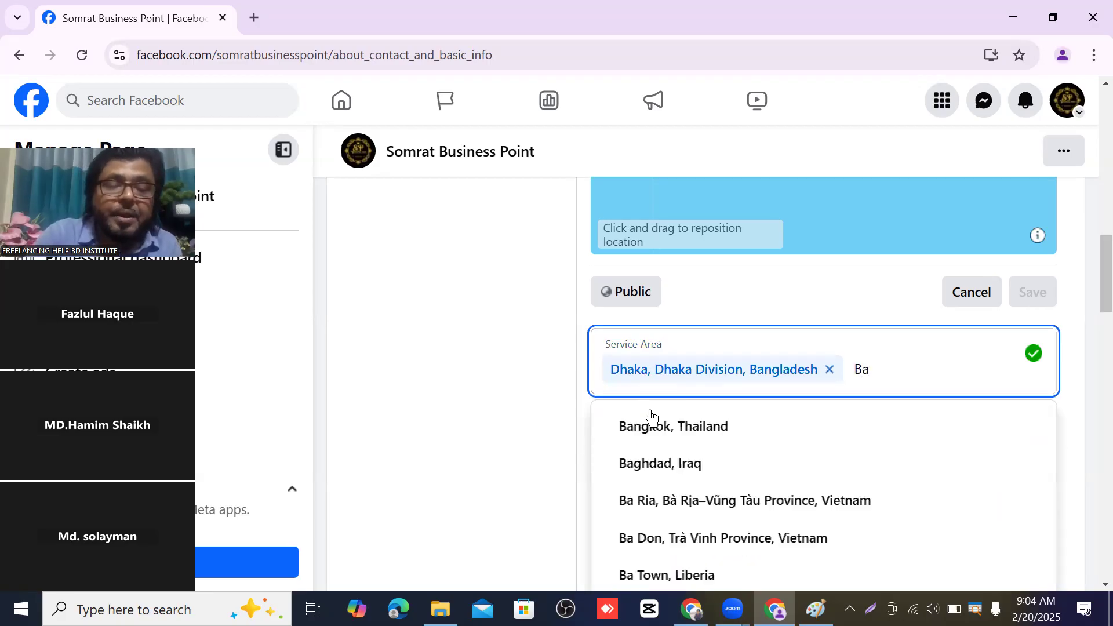
type("ri")
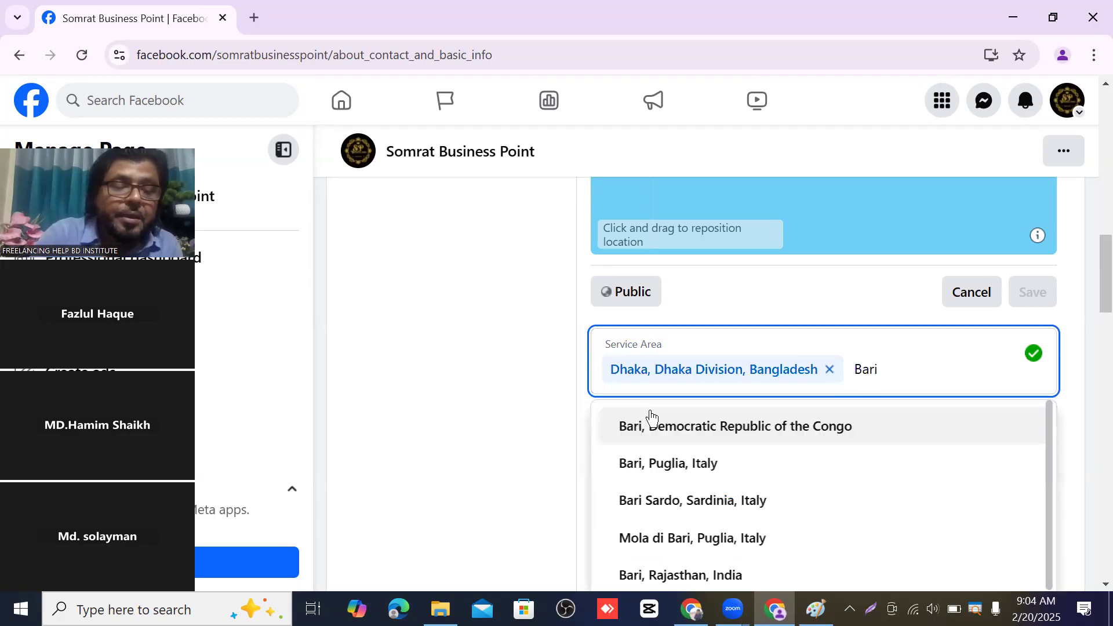
type("sal")
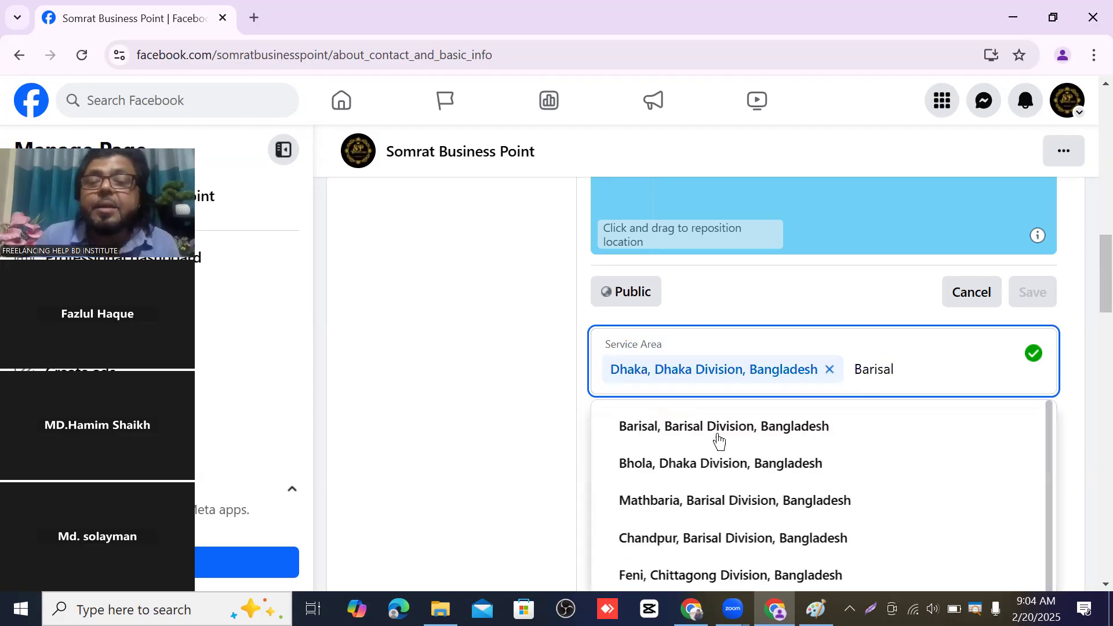
left_click(721, 435)
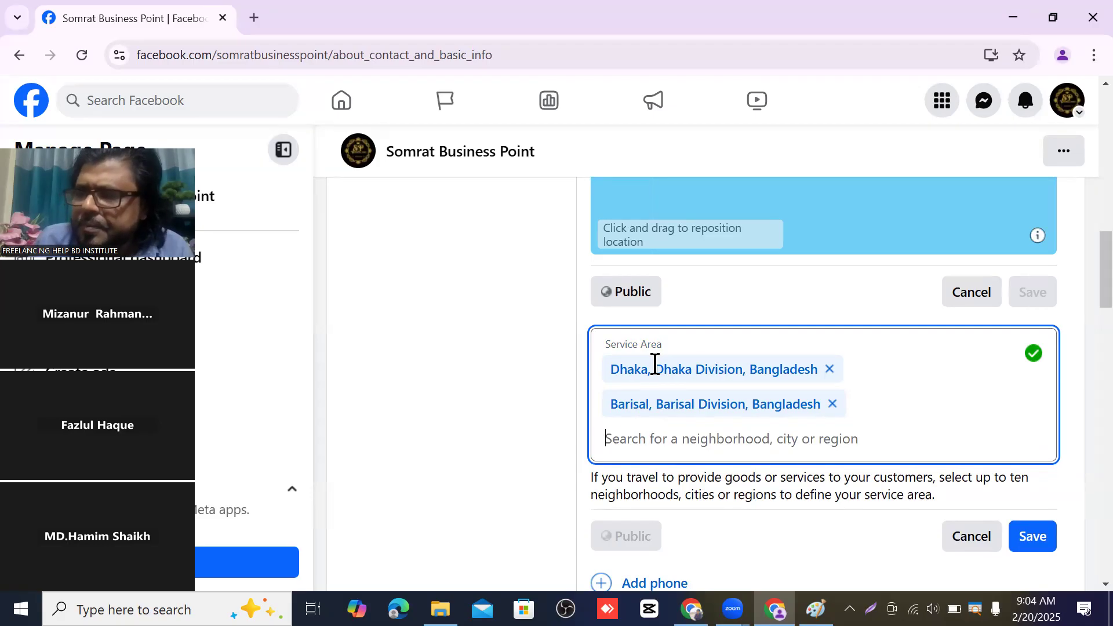
scroll(655, 364, "down", 1)
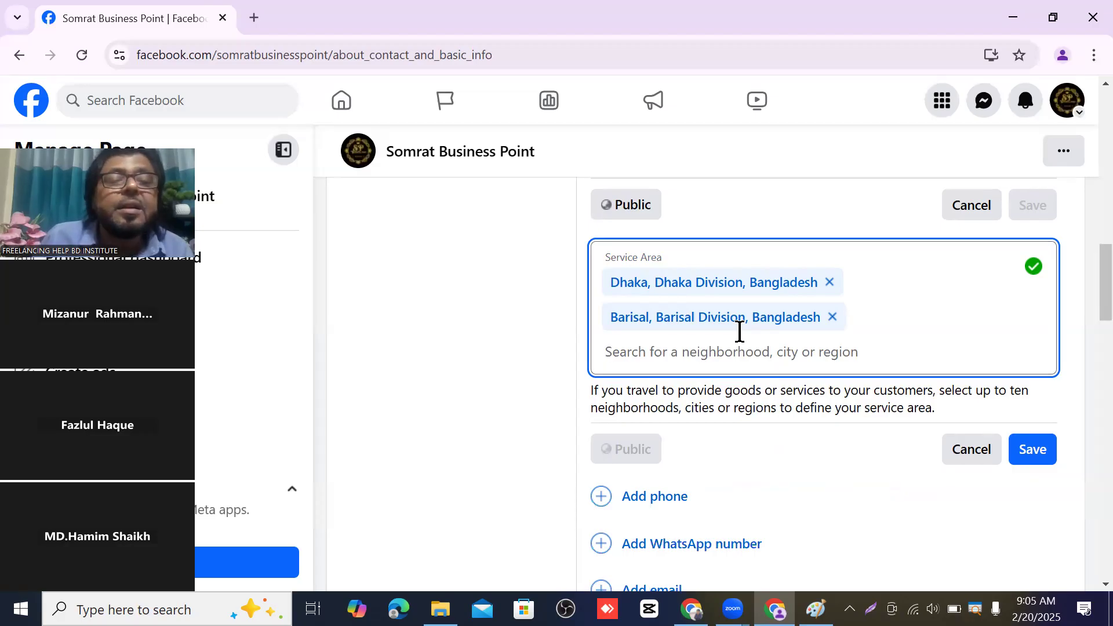
left_click(1021, 450)
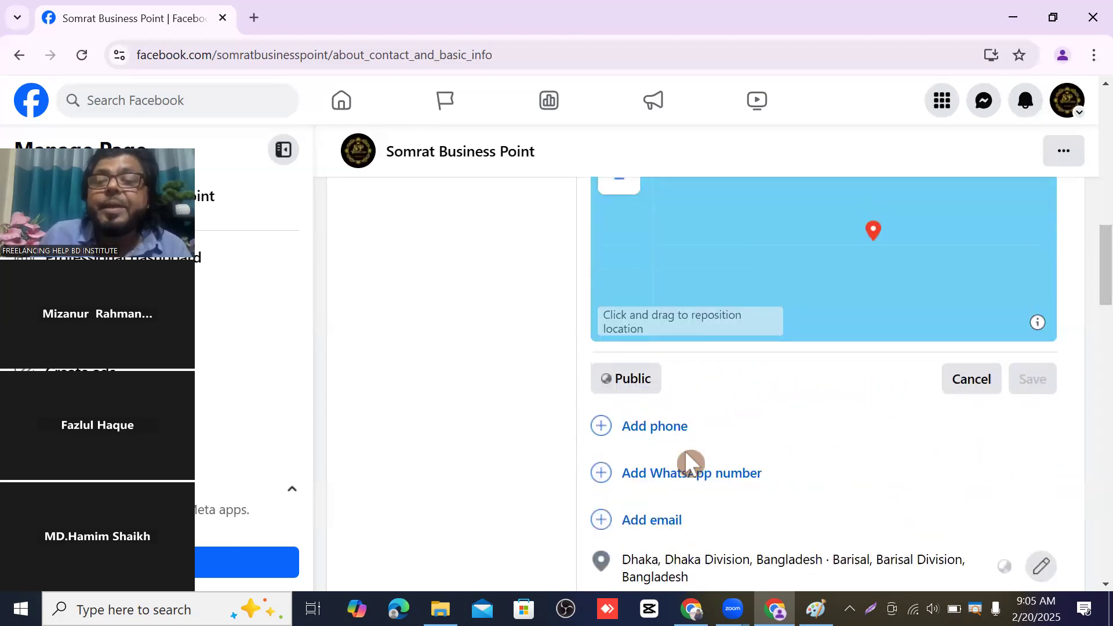
- Add the autofilled mobile number with Bangladesh's +880 country code instead of US +1 and save
left_click(674, 430)
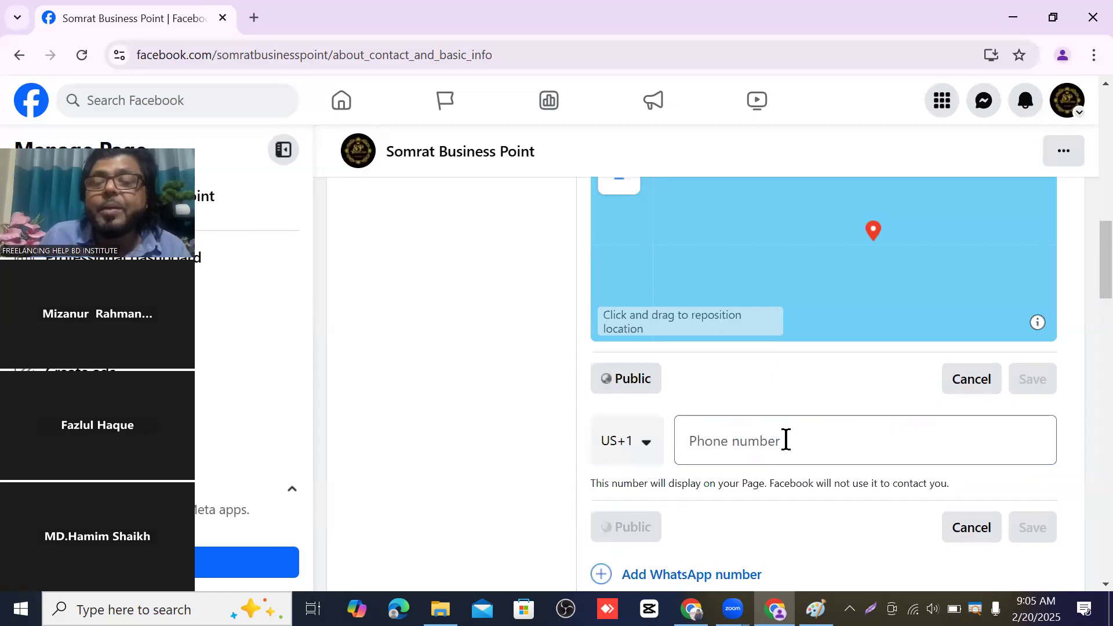
left_click(740, 440)
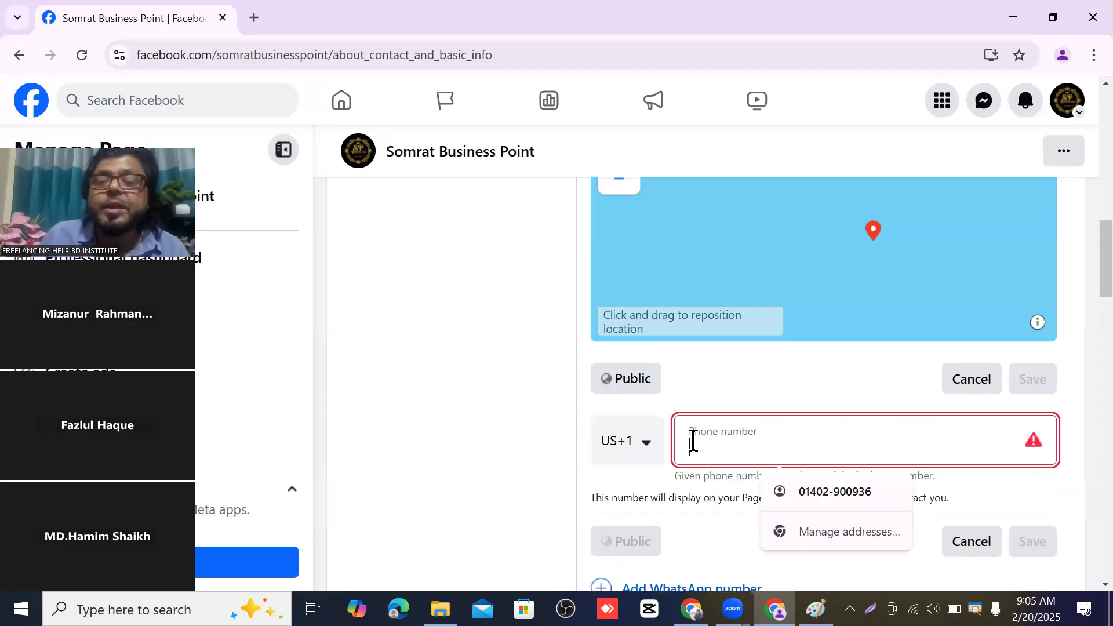
left_click(647, 449)
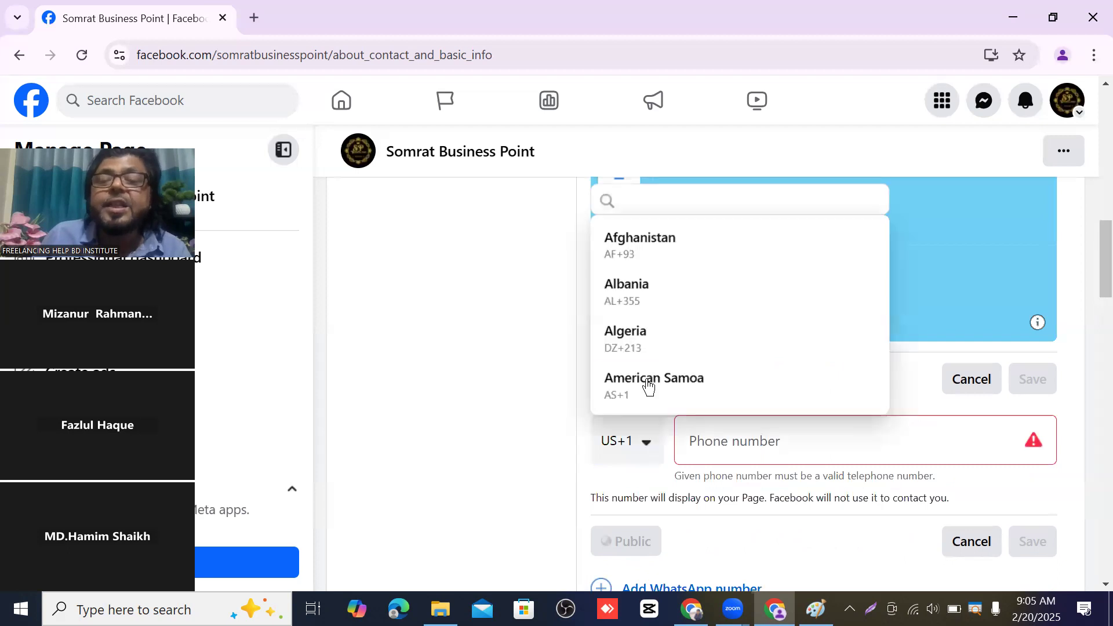
scroll(652, 298, "down", 10)
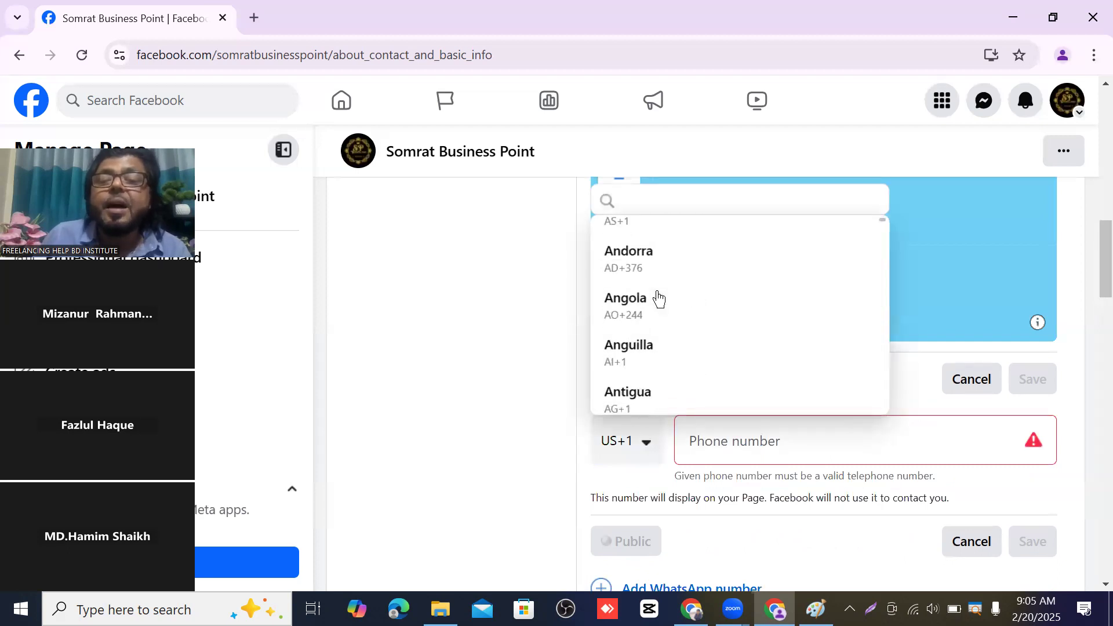
scroll(651, 295, "down", 2)
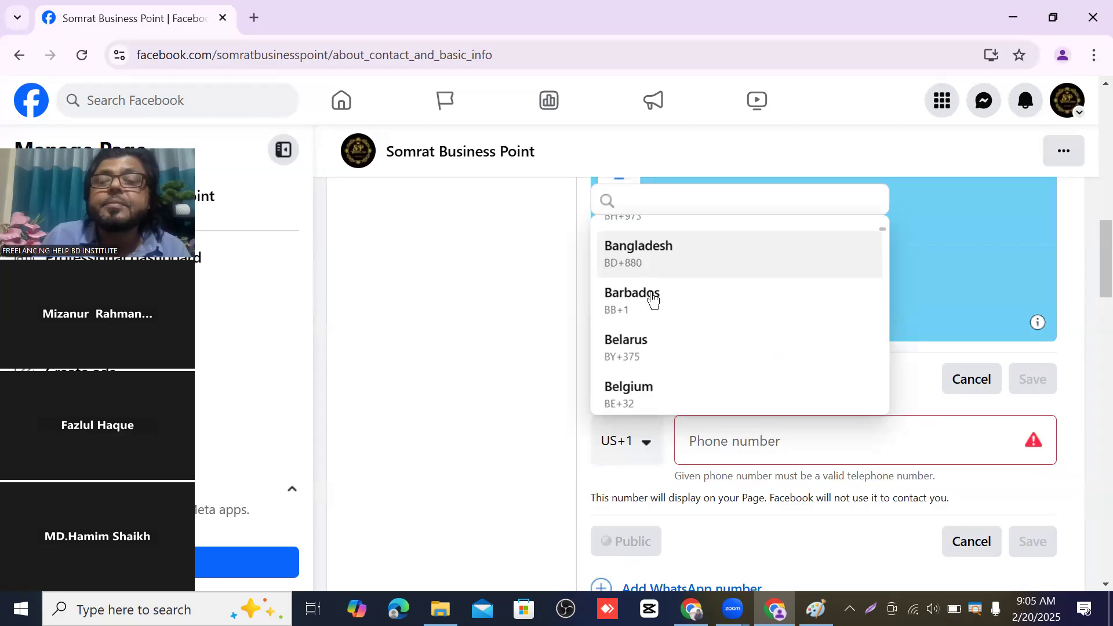
left_click(648, 249)
left_click(743, 443)
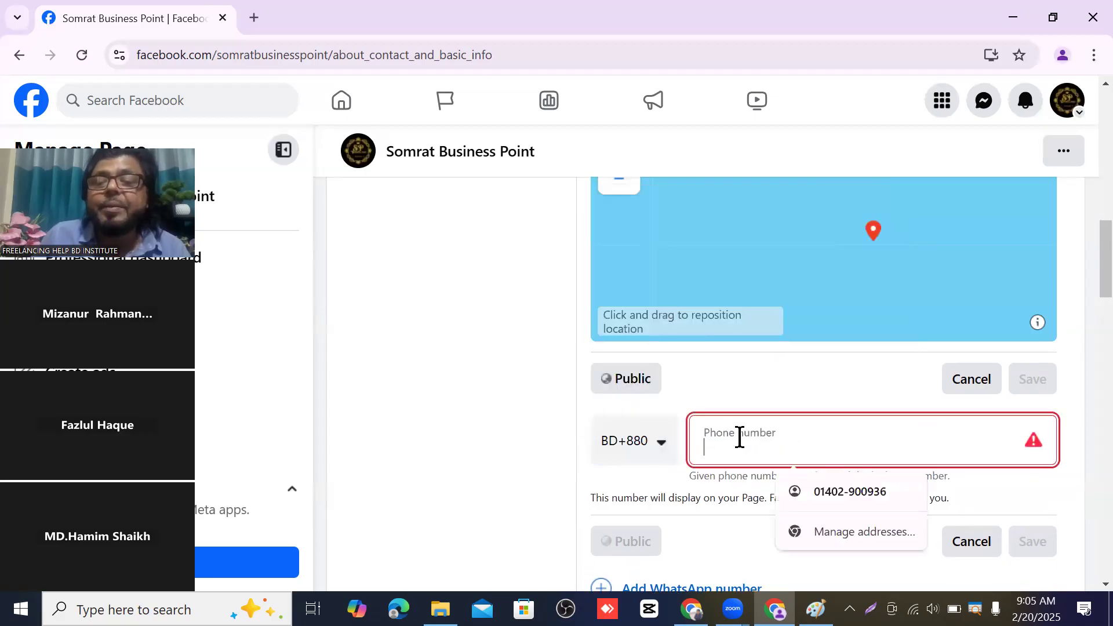
left_click(832, 493)
scroll(504, 406, "down", 3)
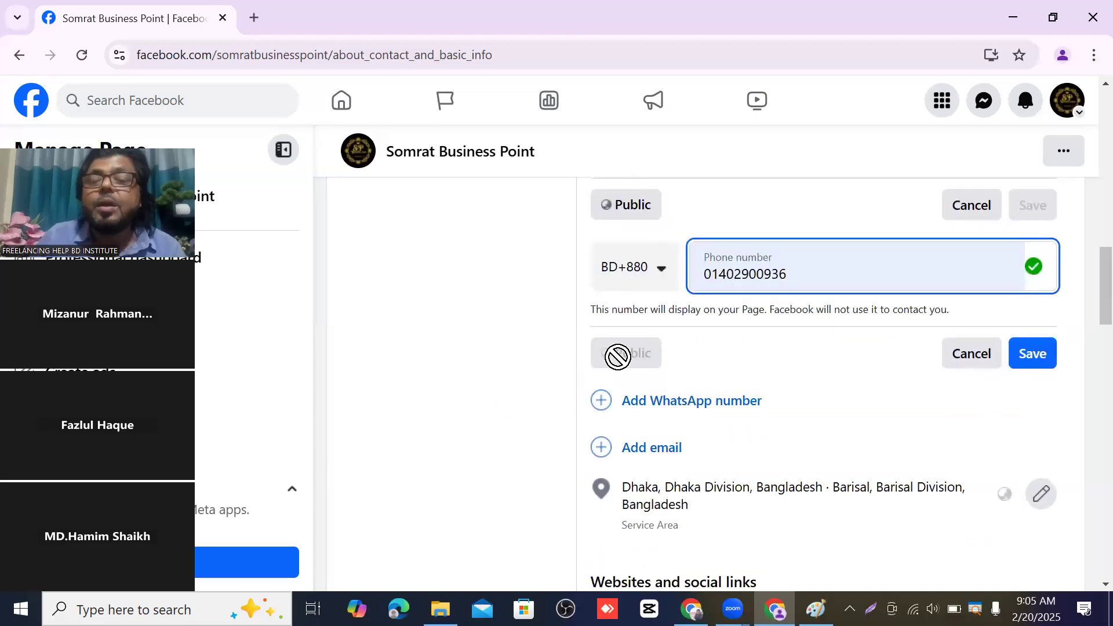
left_click(1051, 364)
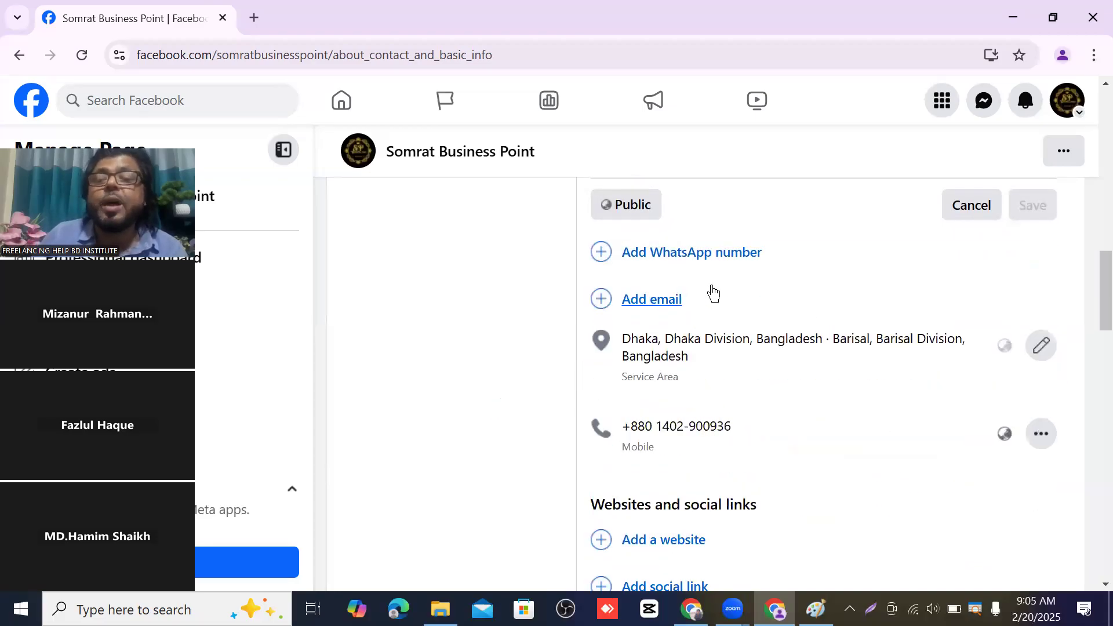
scroll(714, 284, "up", 2)
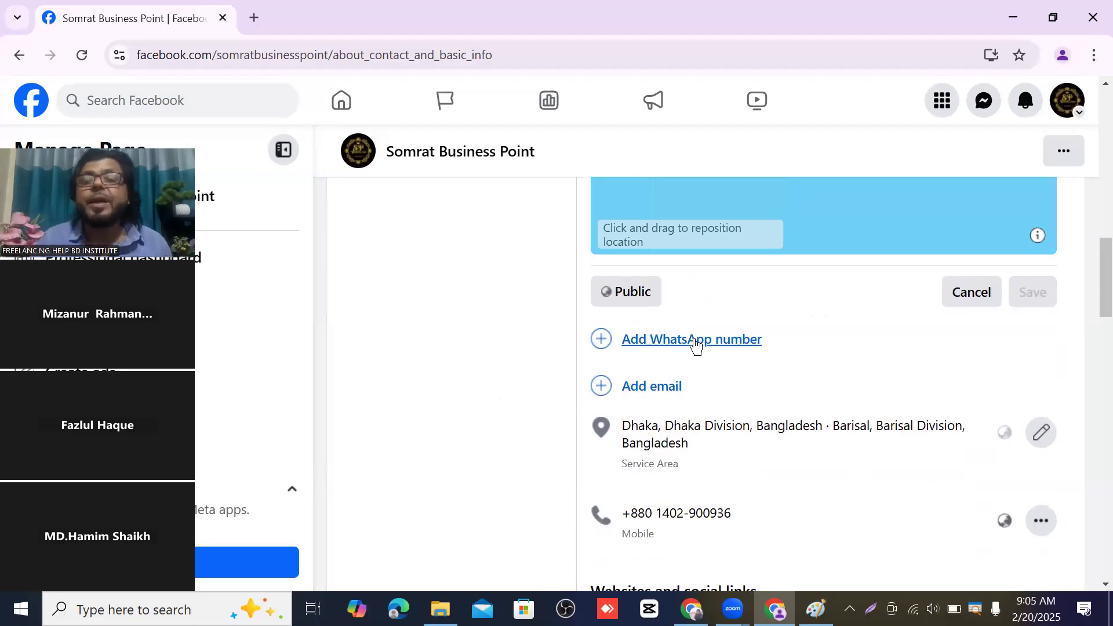
- Fill the contact Email field with the suggested address and save it
left_click(659, 388)
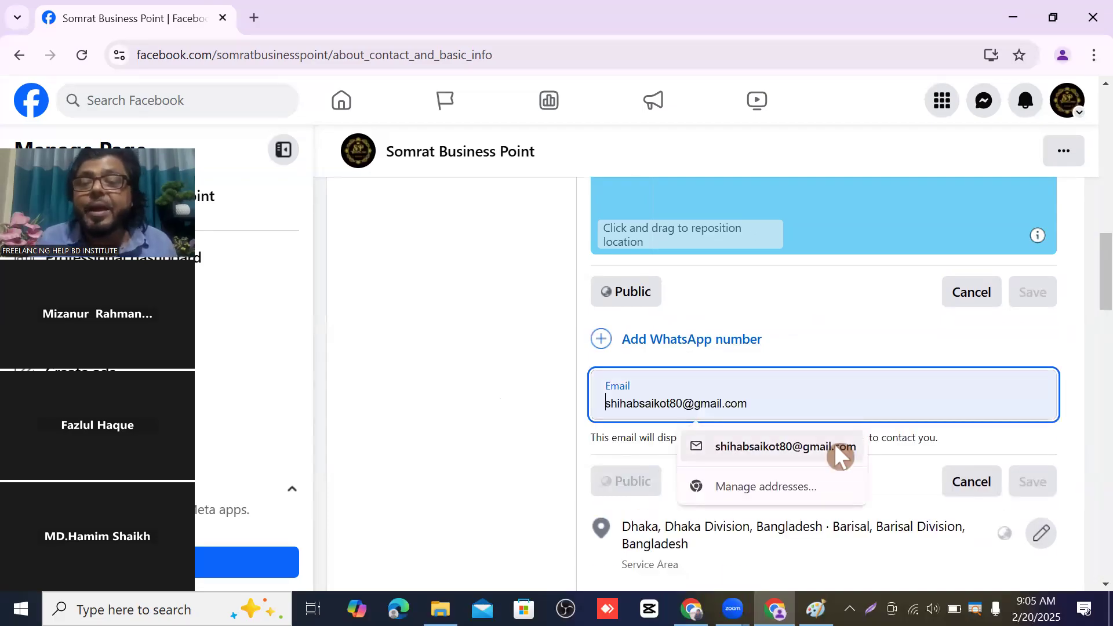
left_click(834, 443)
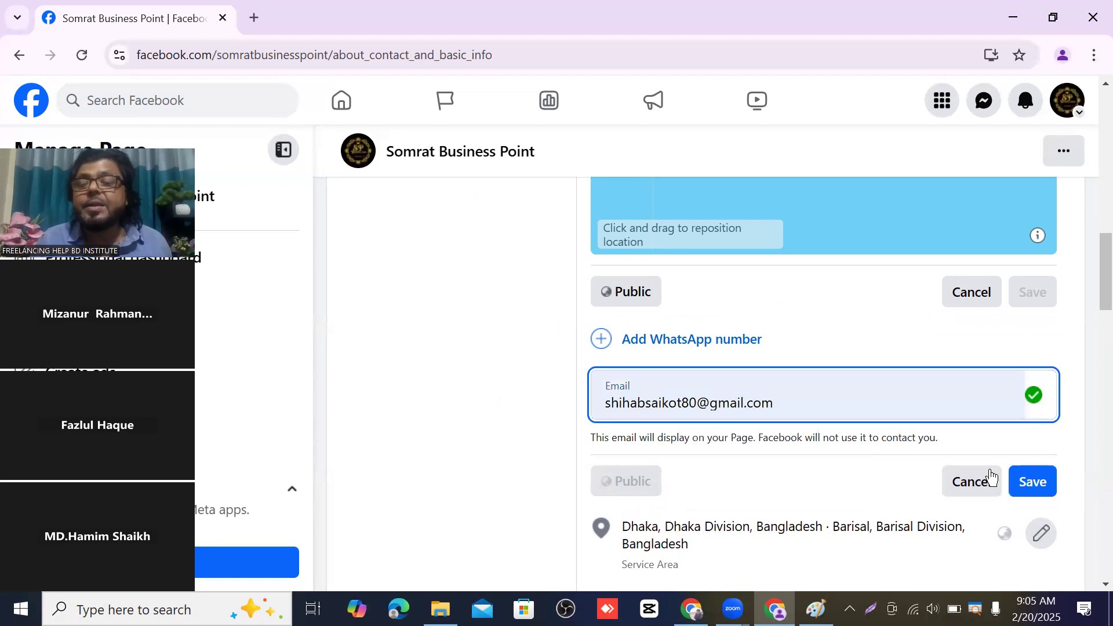
left_click(1032, 485)
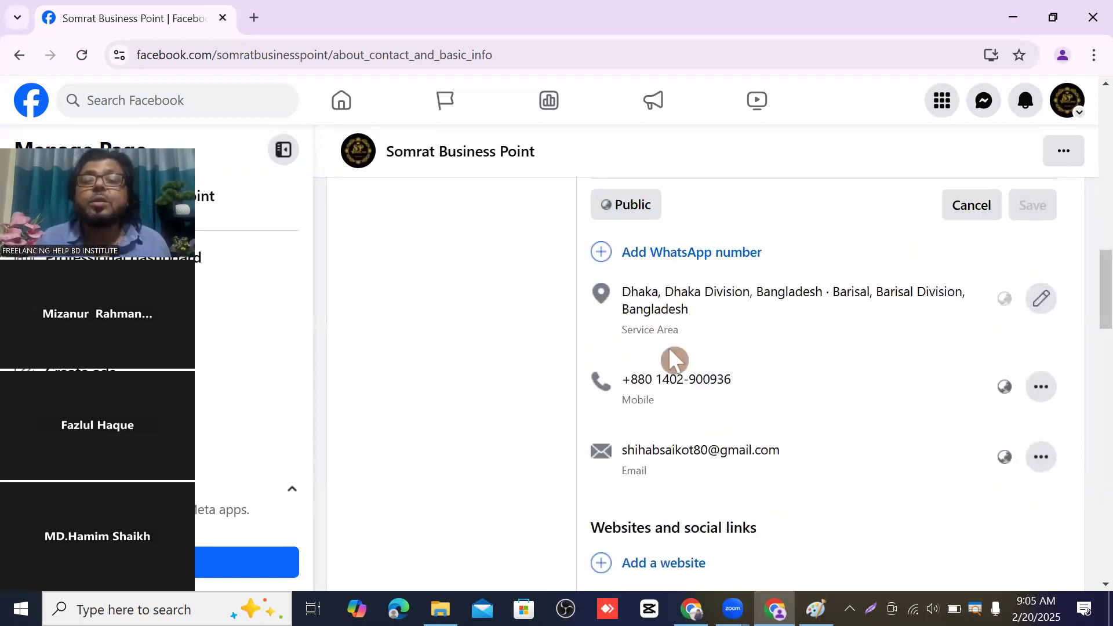
scroll(749, 400, "down", 3)
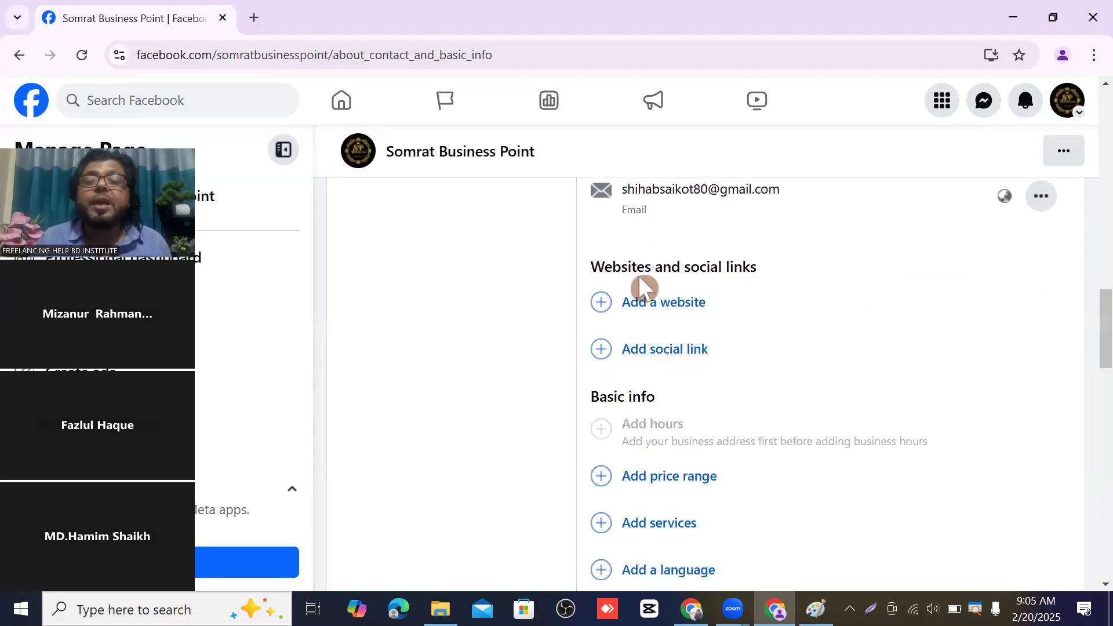
- Add somrat.com as the page's website address and save it
left_click(673, 309)
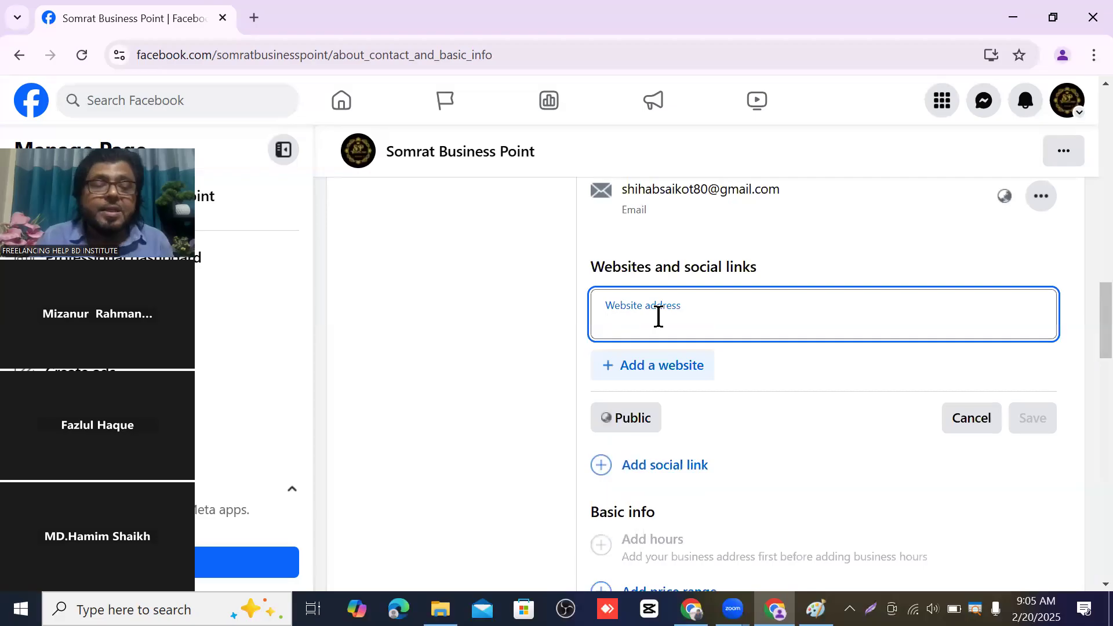
type("somrat.")
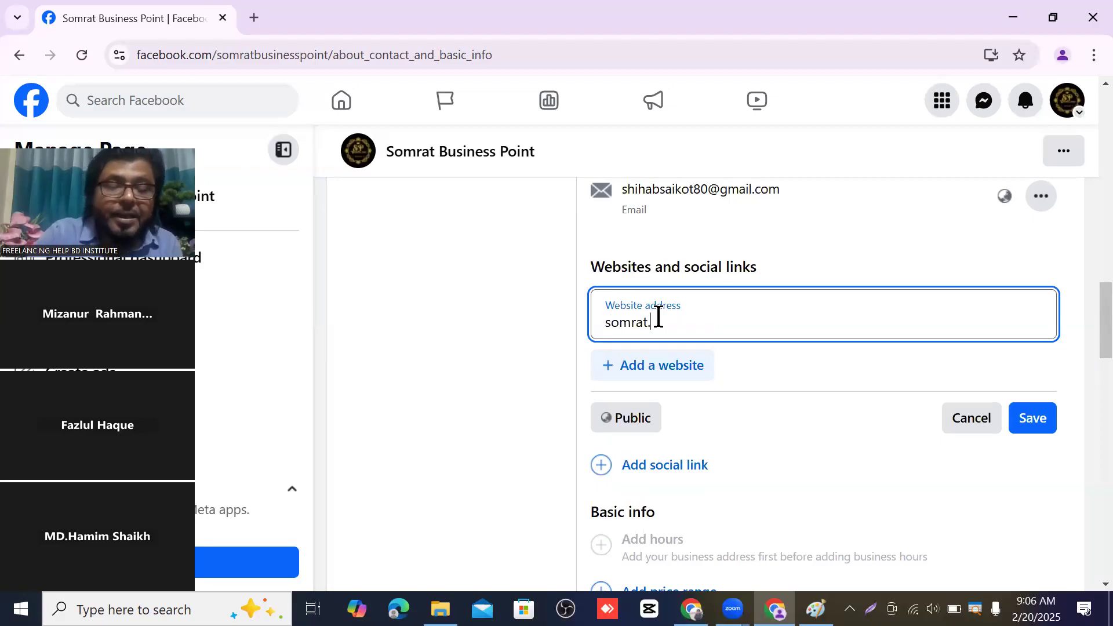
type("com")
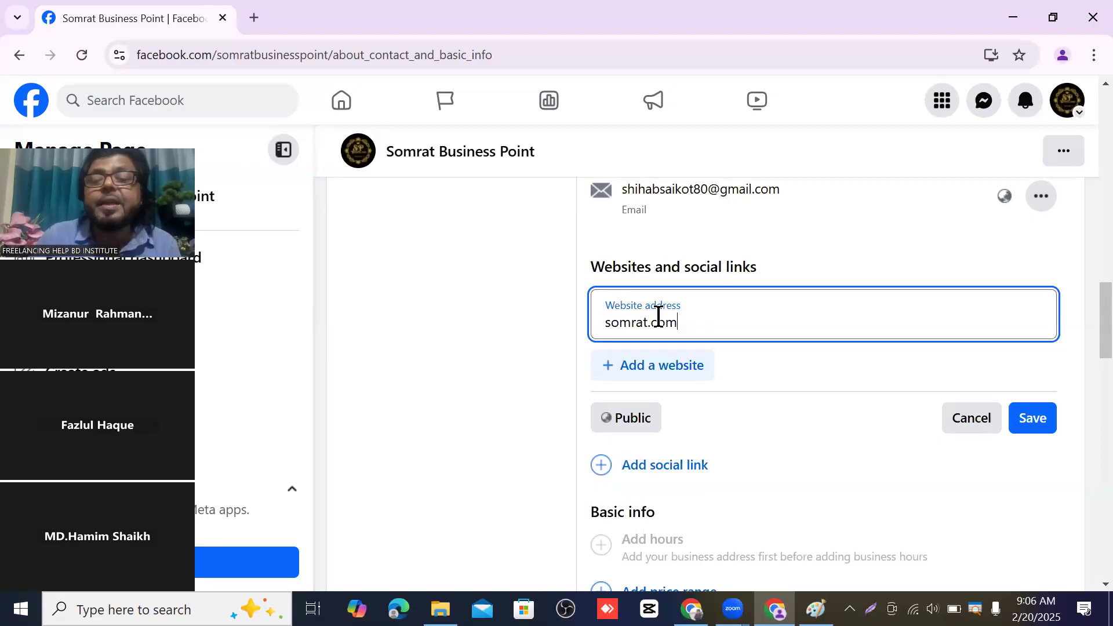
left_click(1029, 430)
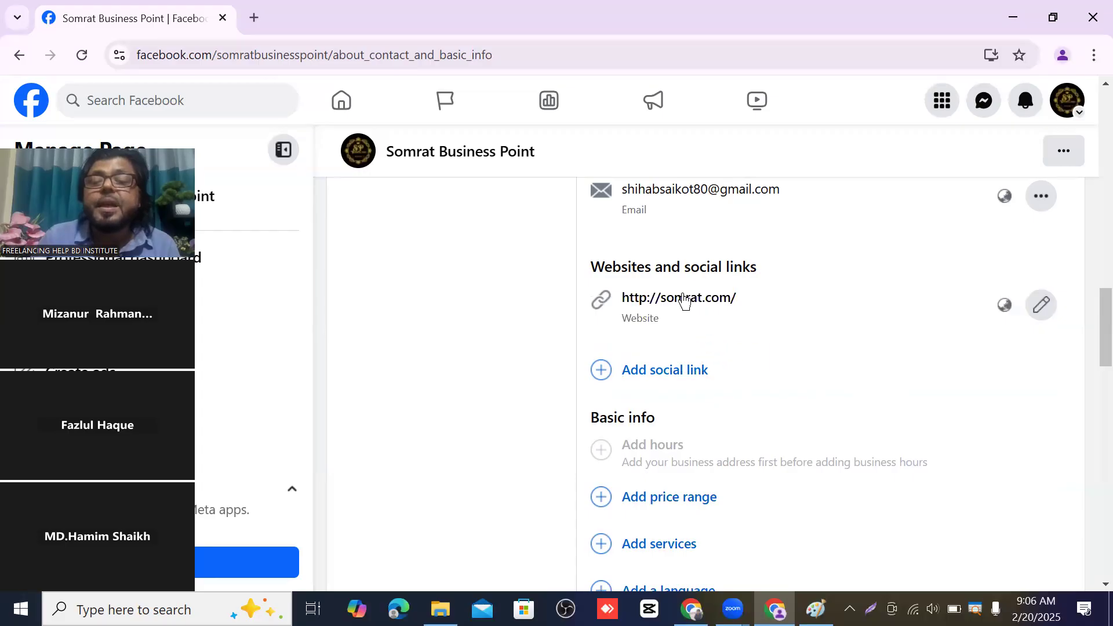
scroll(748, 290, "down", 3)
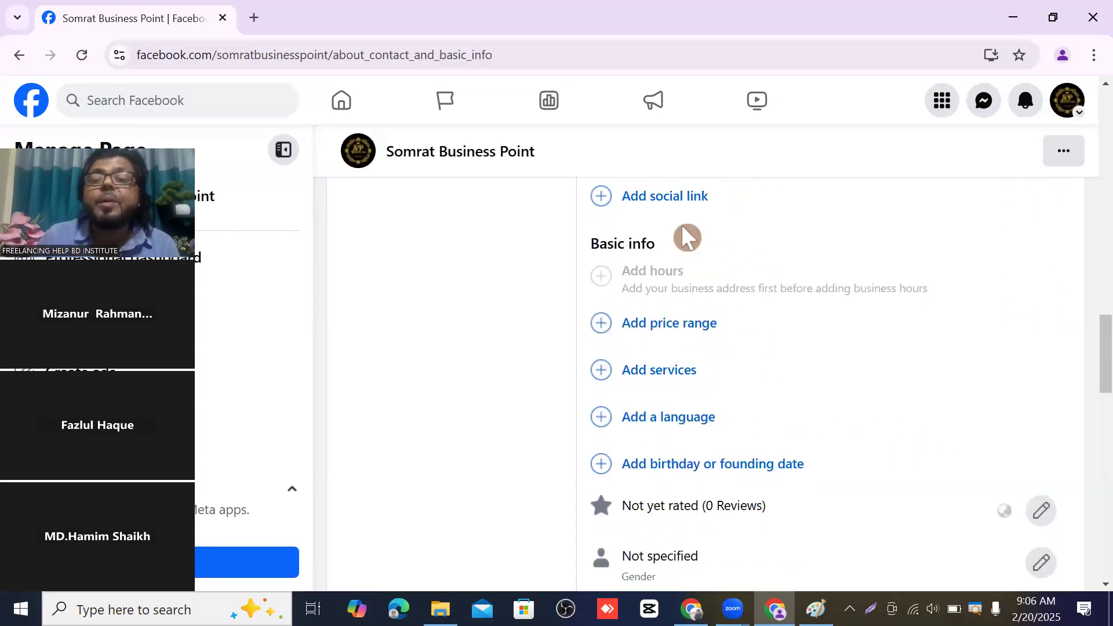
scroll(682, 229, "up", 2)
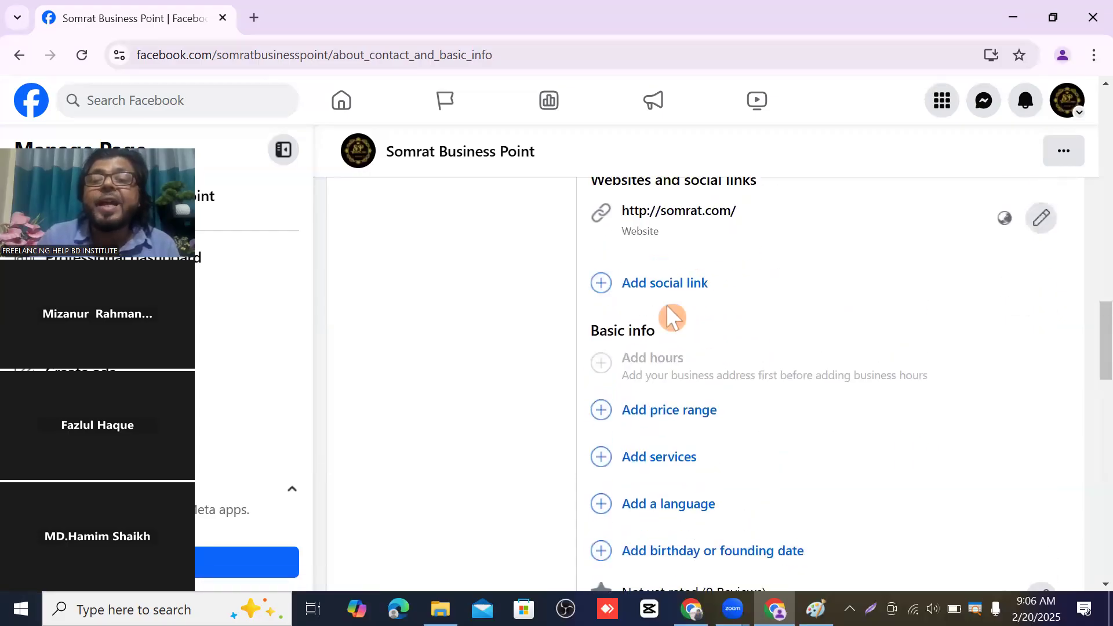
- Add a new social link entry and set its platform to YouTube
left_click(694, 284)
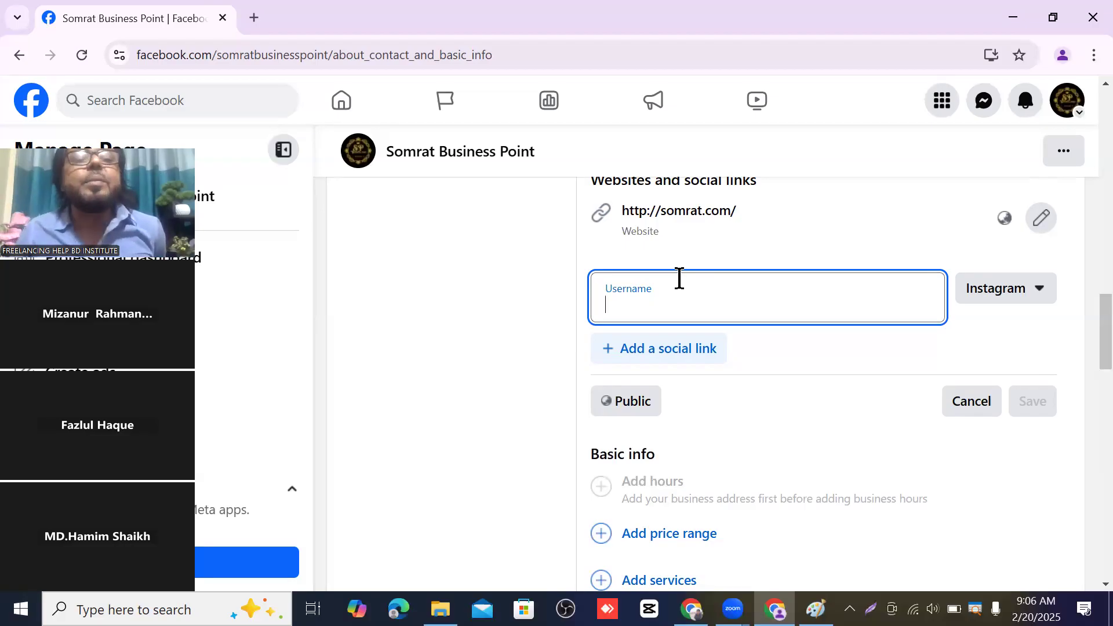
left_click(714, 277)
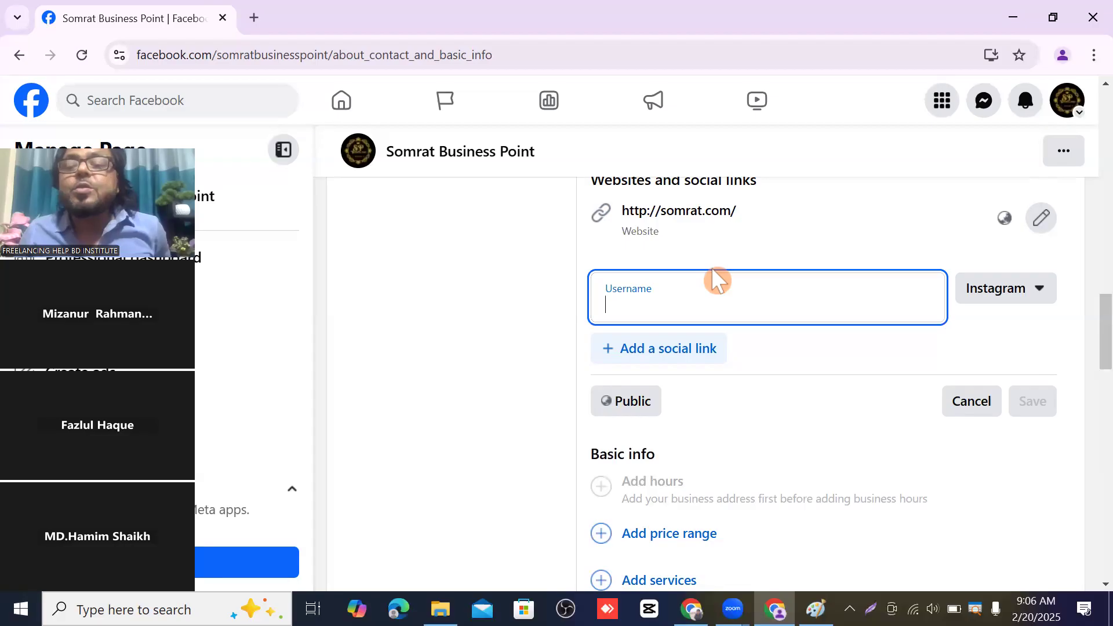
left_click(1043, 293)
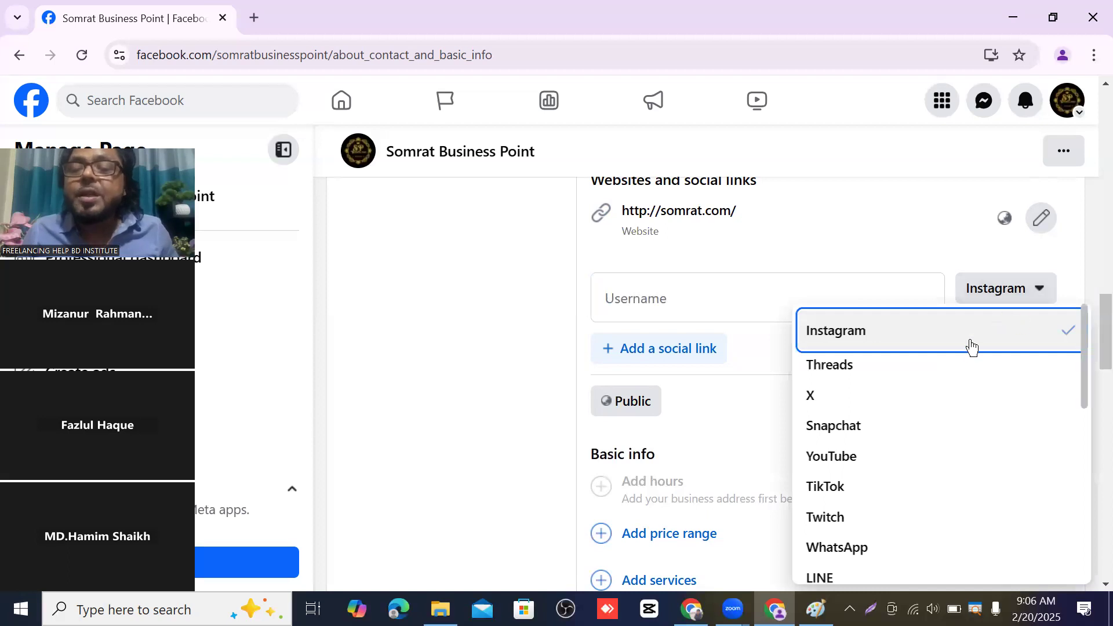
scroll(968, 351, "down", 3)
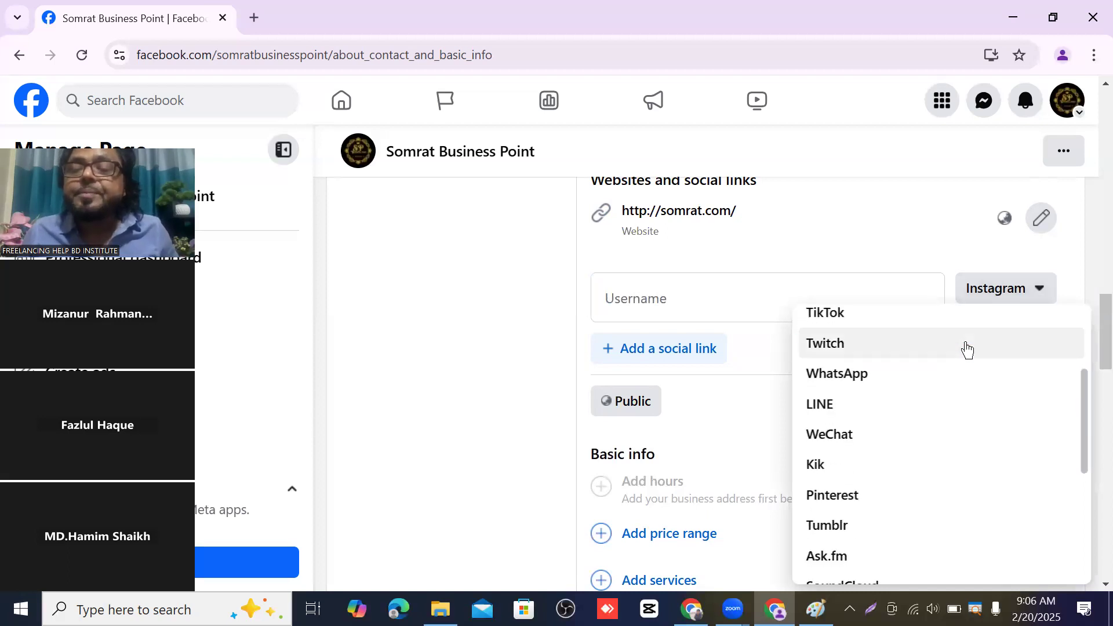
scroll(903, 393, "up", 2)
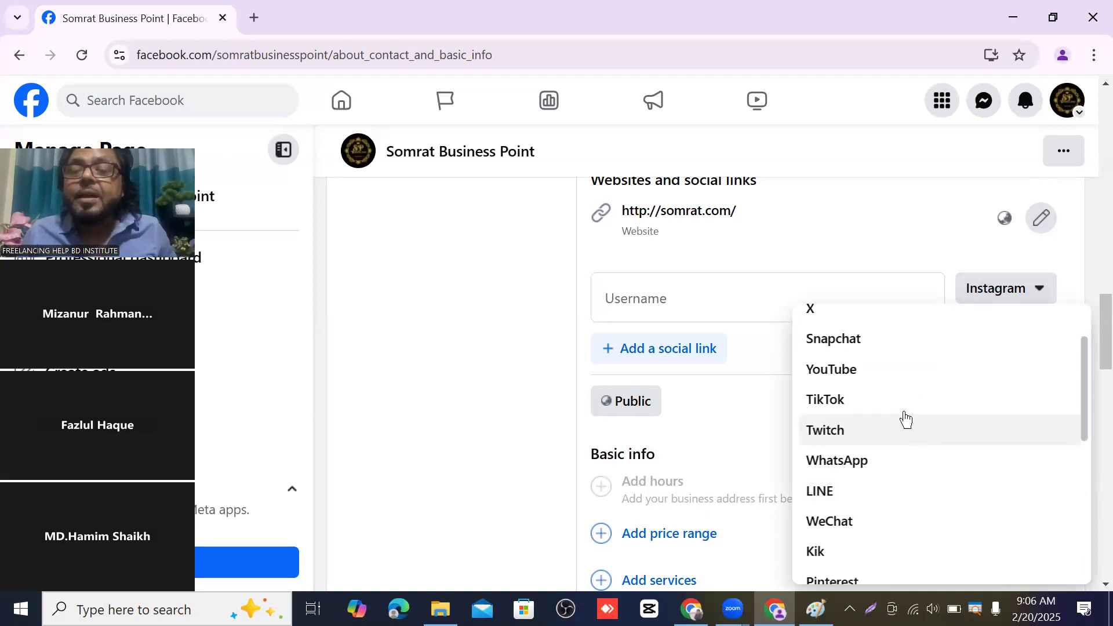
left_click(840, 371)
left_click(629, 288)
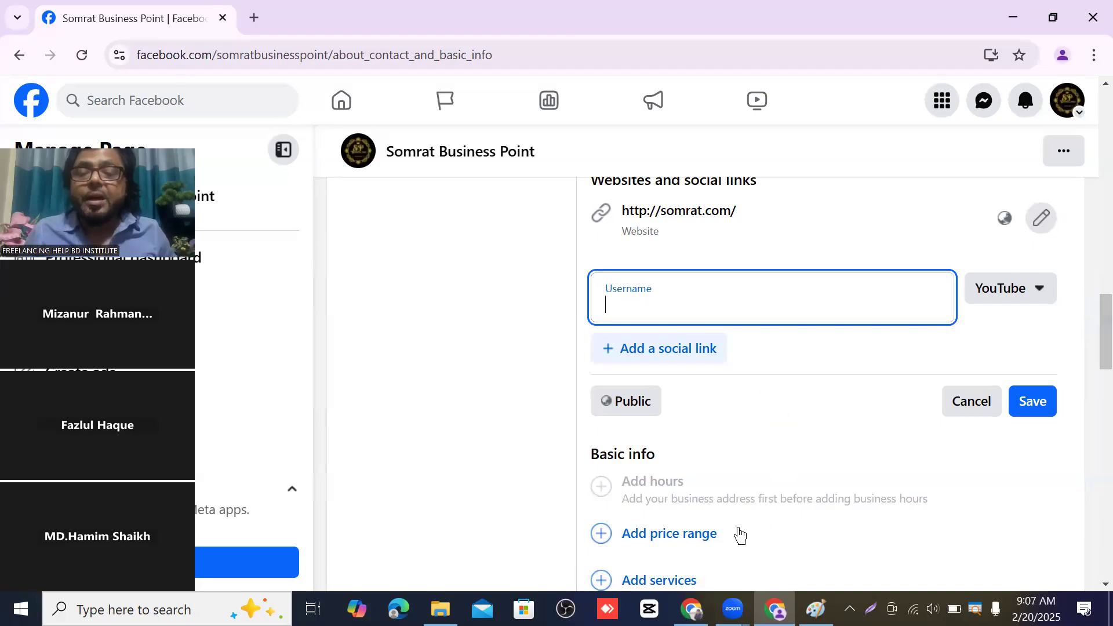
left_click(1061, 54)
- Copy the Freelancing Help BD Institute channel page address from YouTube and return to Facebook
scroll(947, 362, "down", 5)
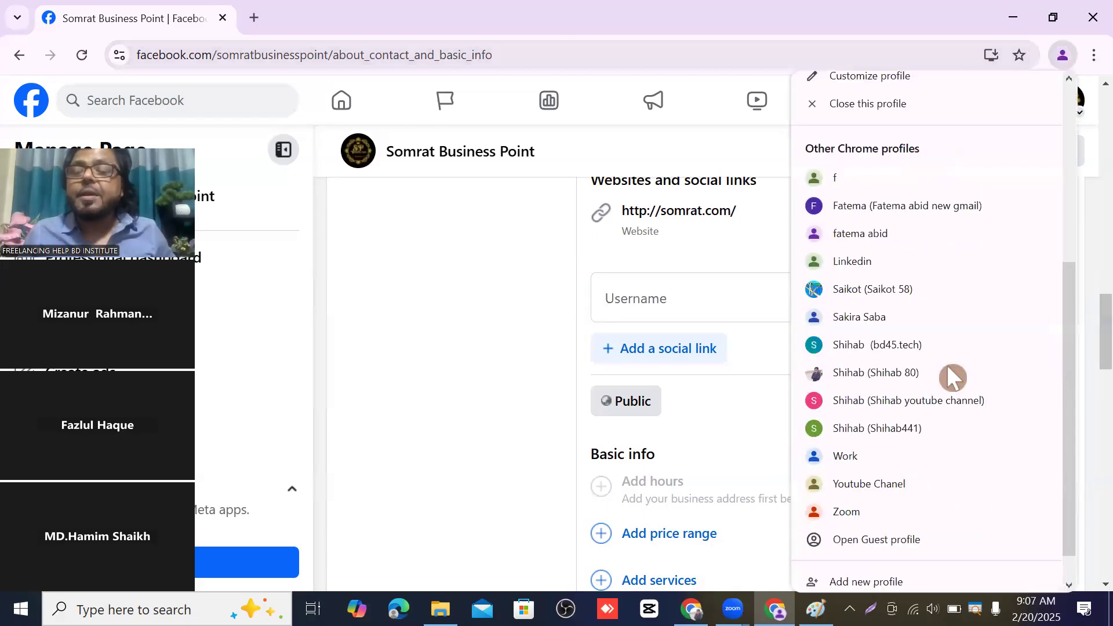
left_click(926, 399)
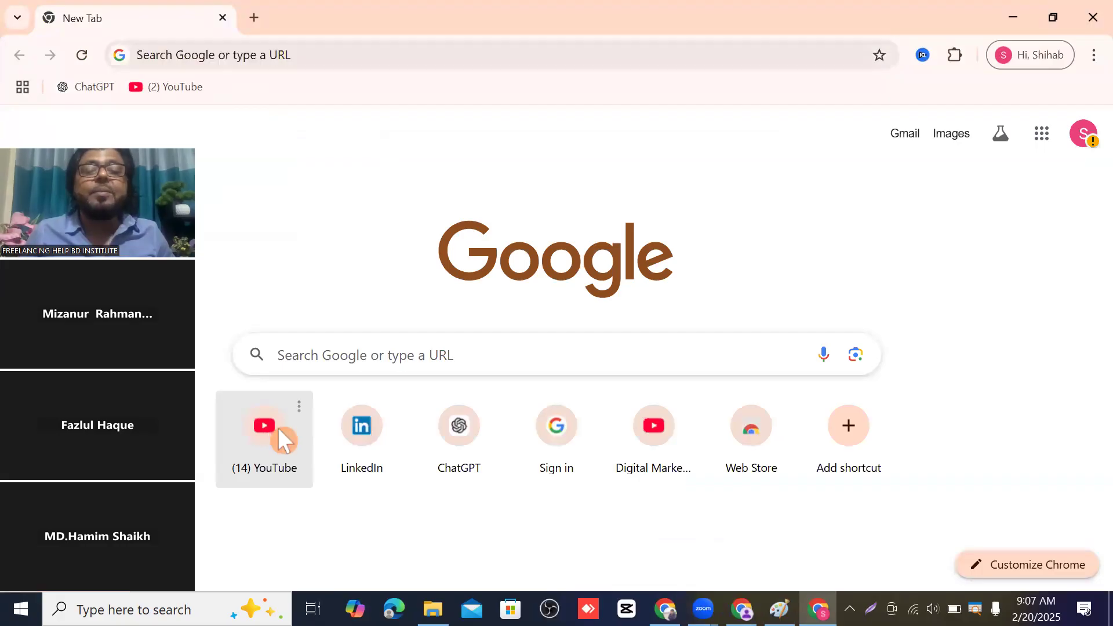
left_click(277, 426)
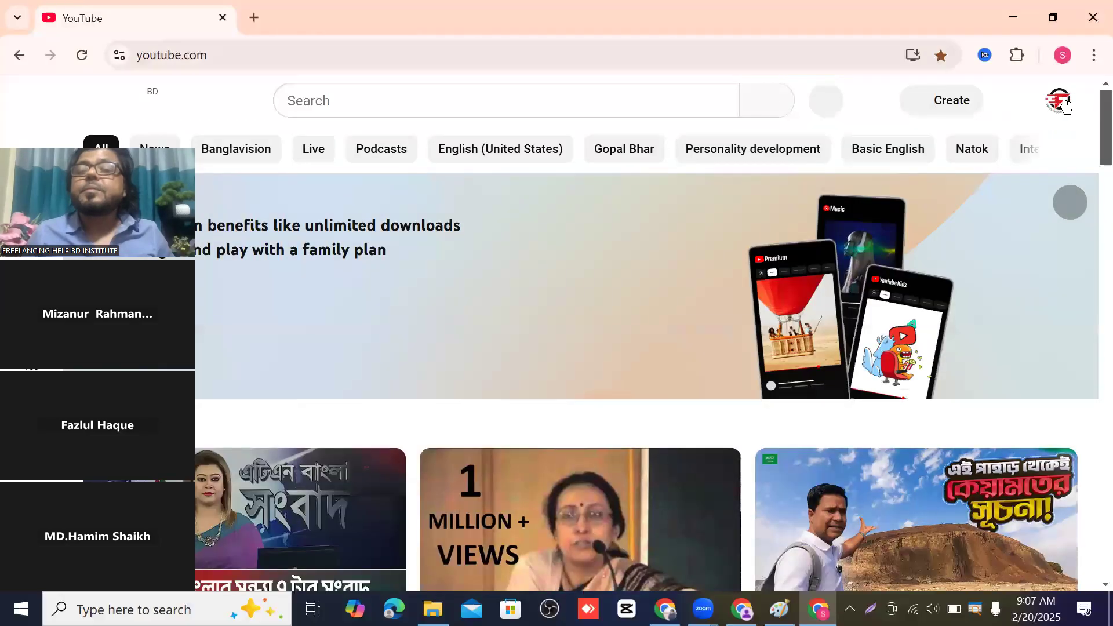
left_click(1066, 105)
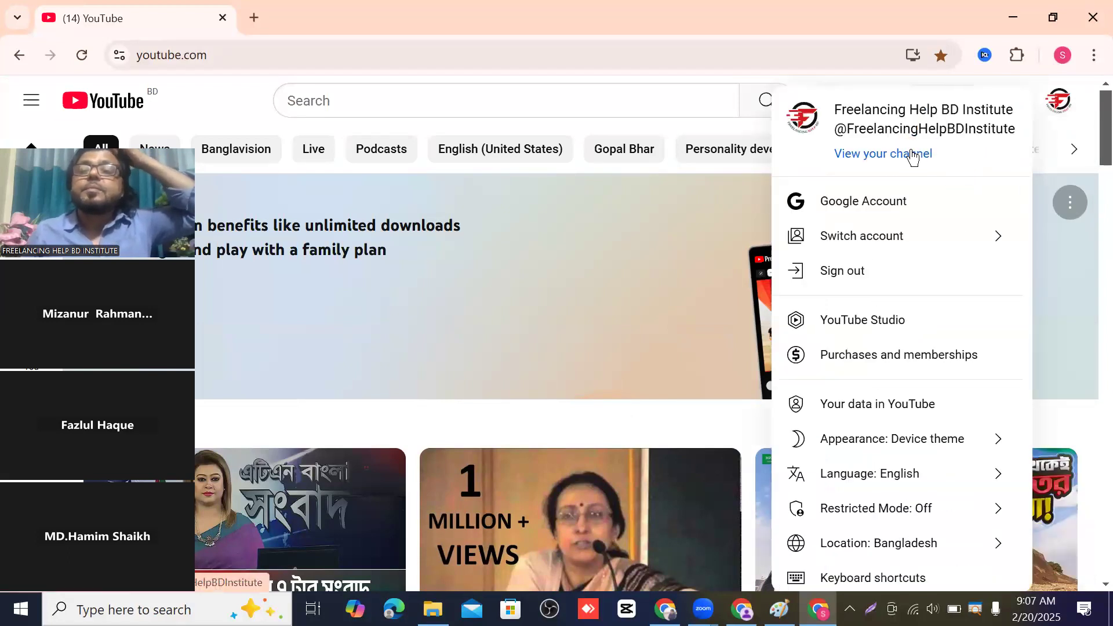
left_click(913, 155)
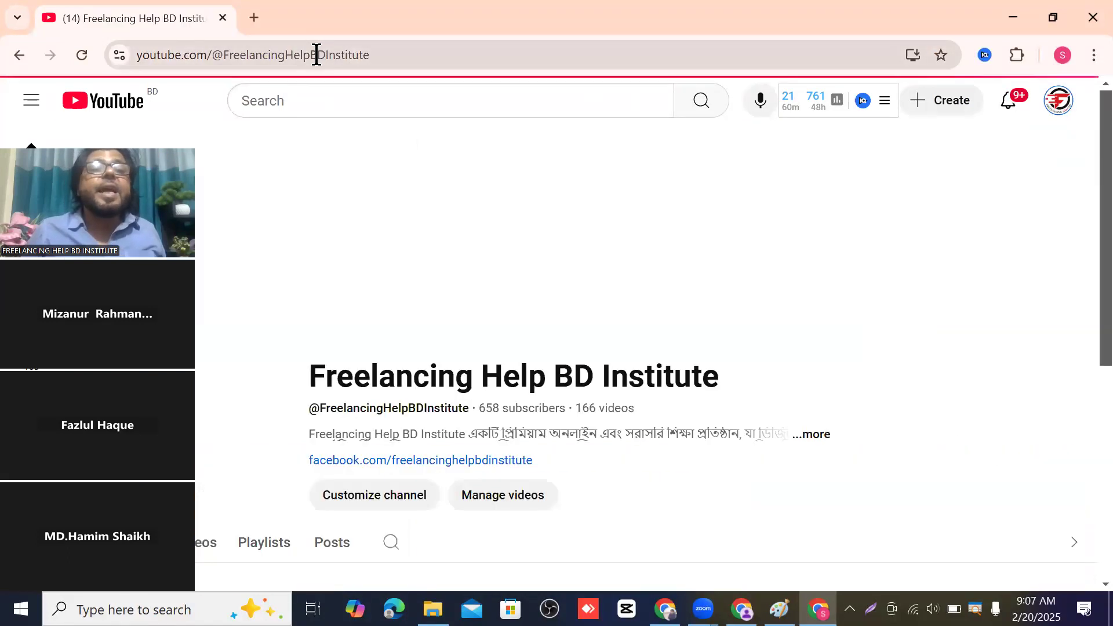
left_click(316, 55)
right_click(315, 53)
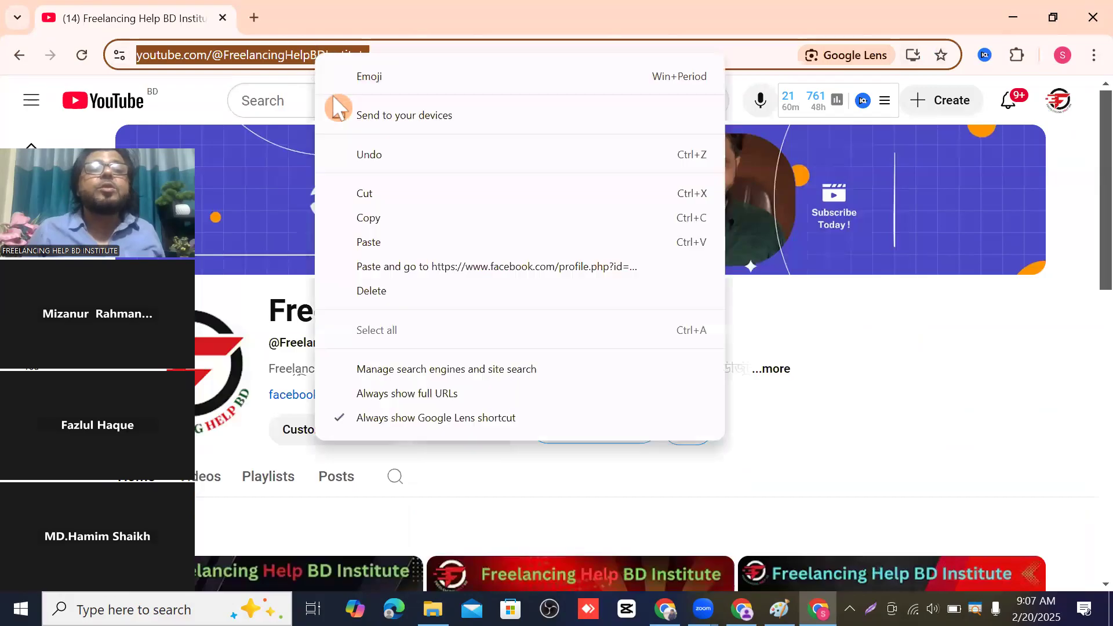
left_click(394, 218)
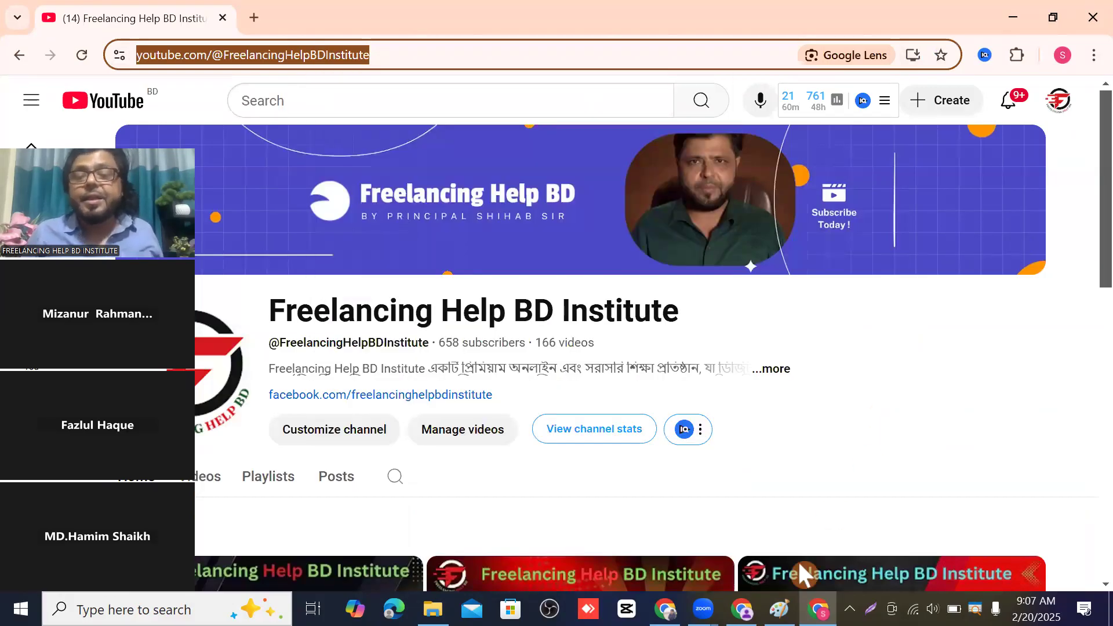
left_click(741, 609)
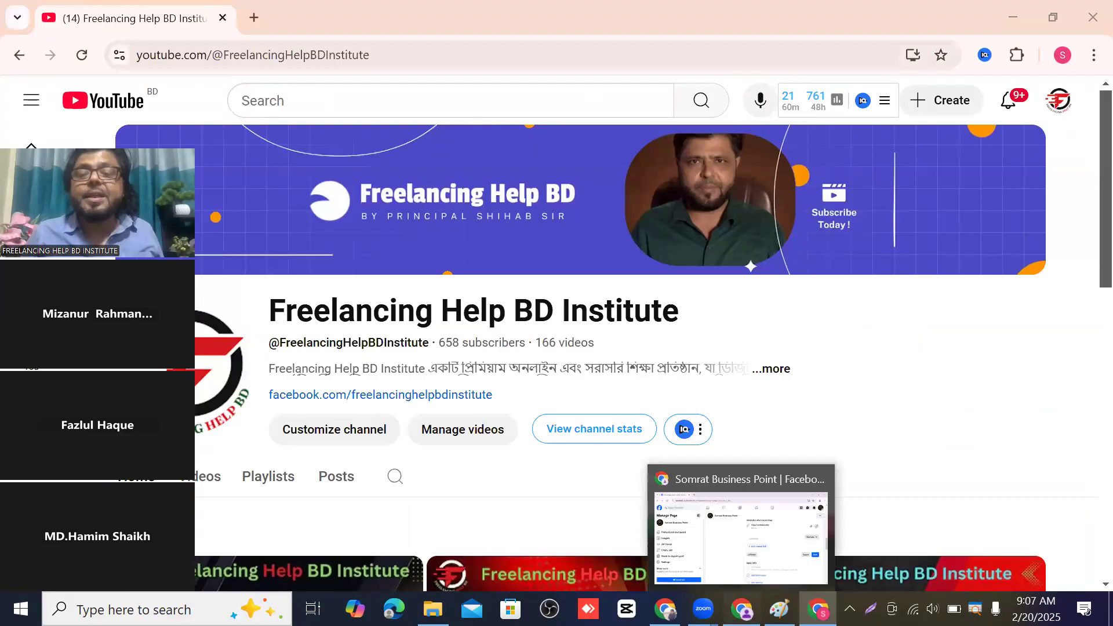
left_click(640, 315)
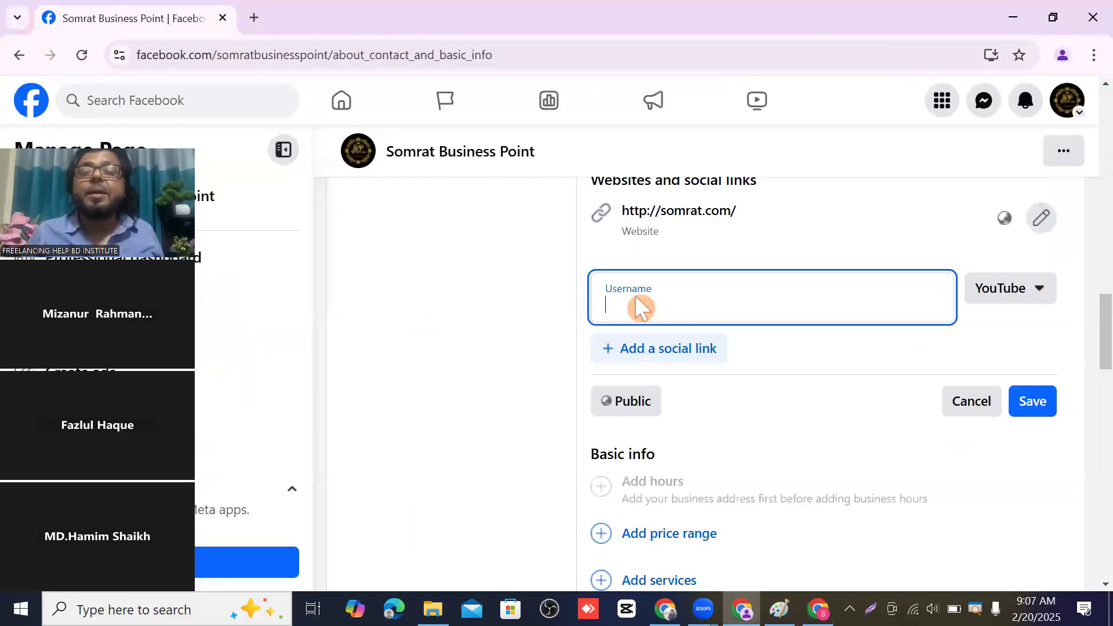
- Paste the copied channel address into the YouTube link and add a second social link
right_click(635, 294)
left_click(665, 394)
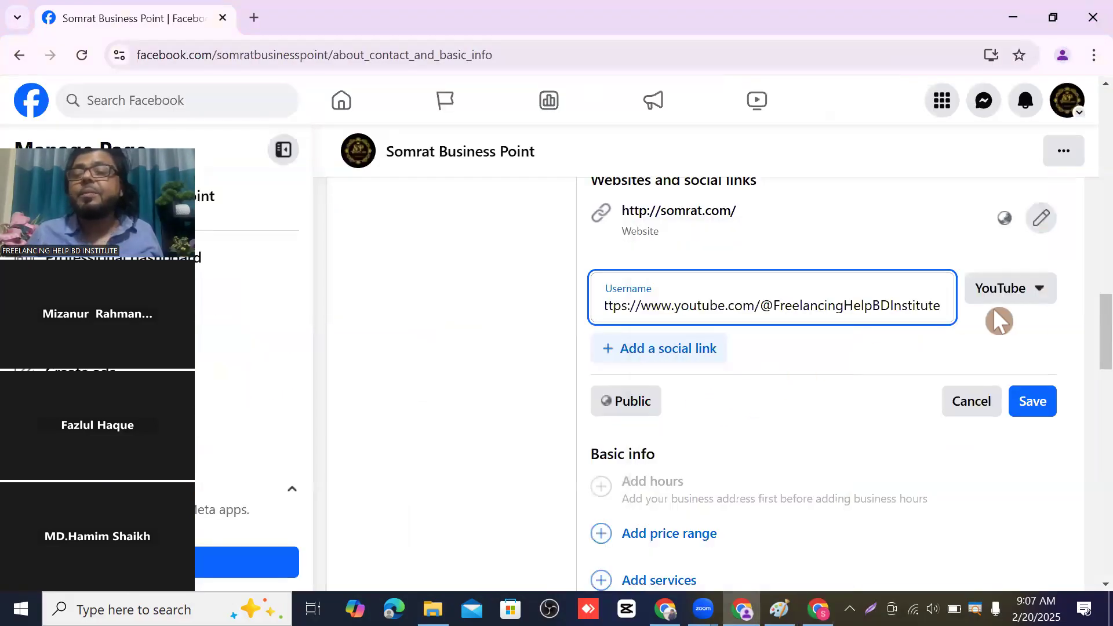
left_click(674, 347)
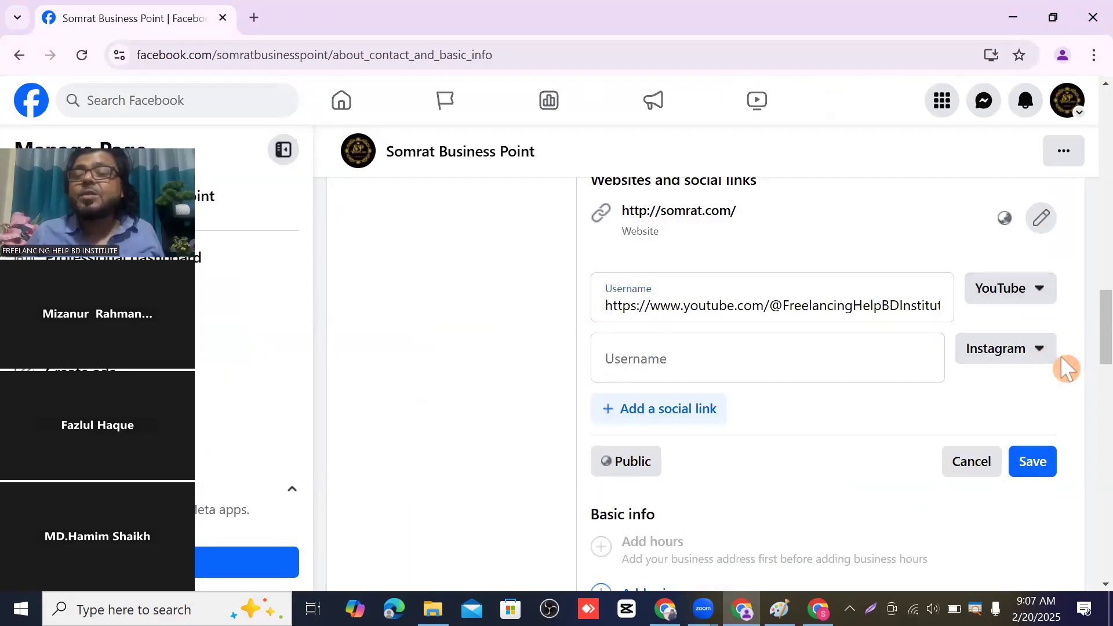
- Browse the list of social platforms for the second social link
left_click(1038, 350)
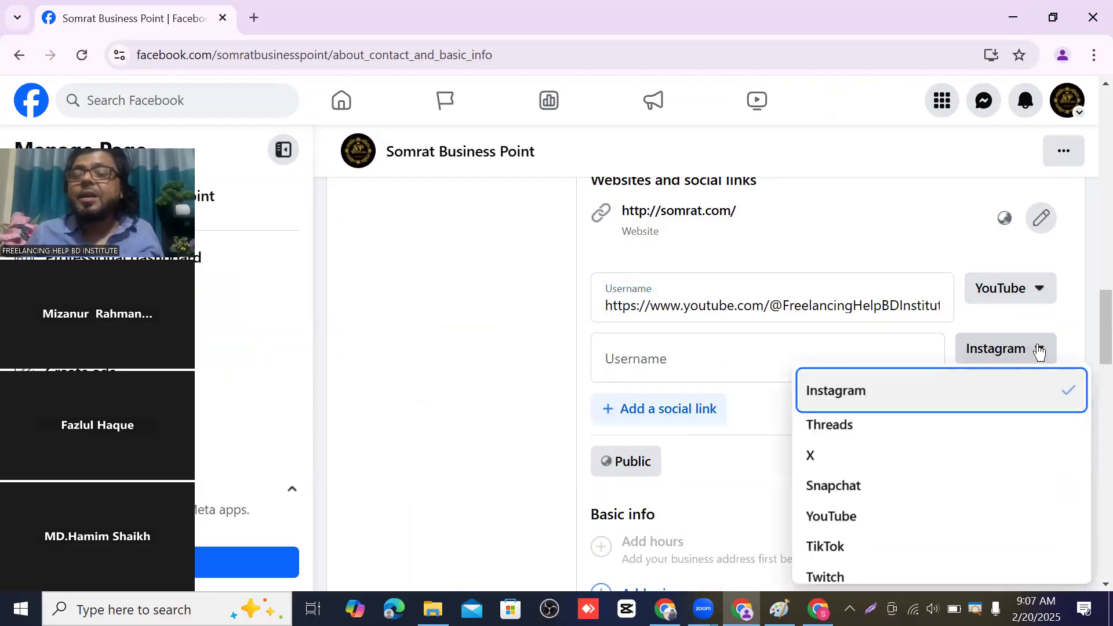
scroll(904, 423, "down", 3)
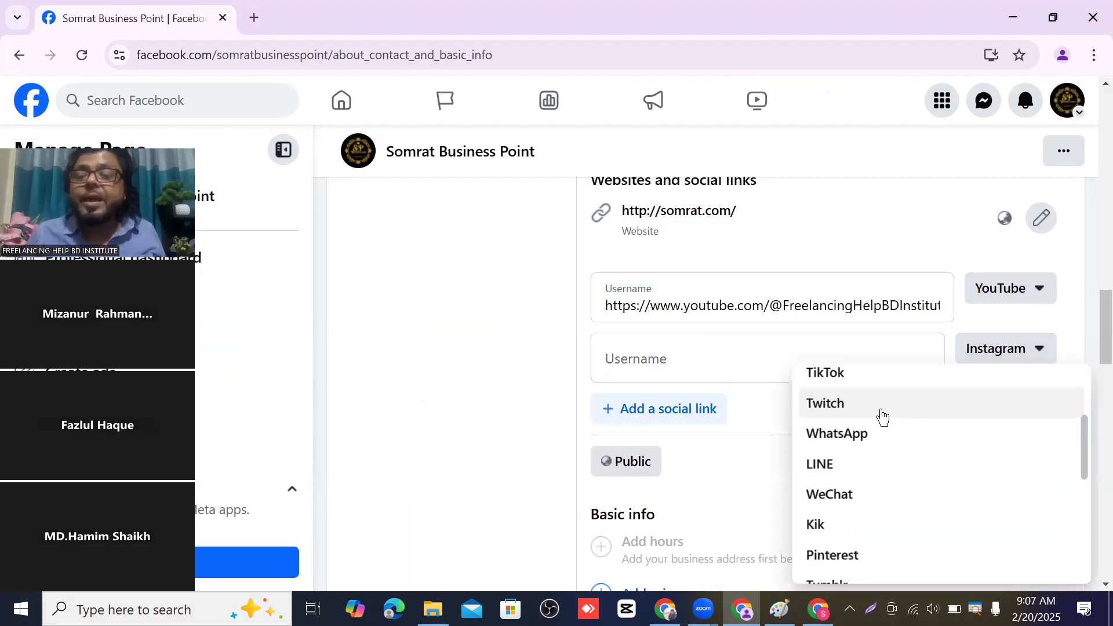
scroll(881, 415, "down", 3)
scroll(893, 415, "down", 3)
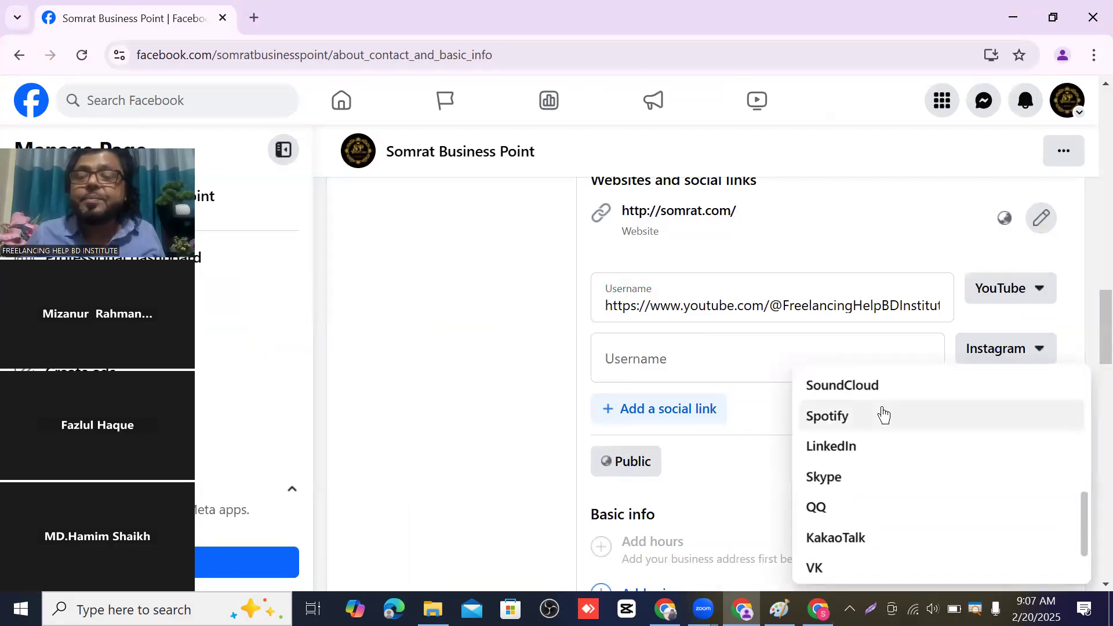
scroll(907, 417, "up", 4)
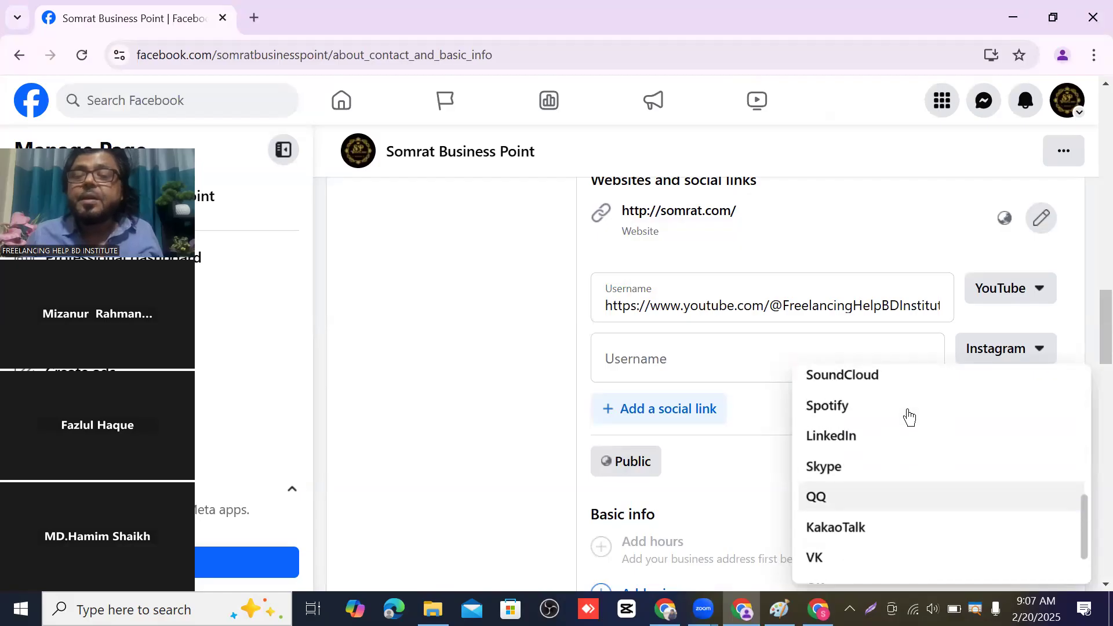
scroll(895, 440, "up", 3)
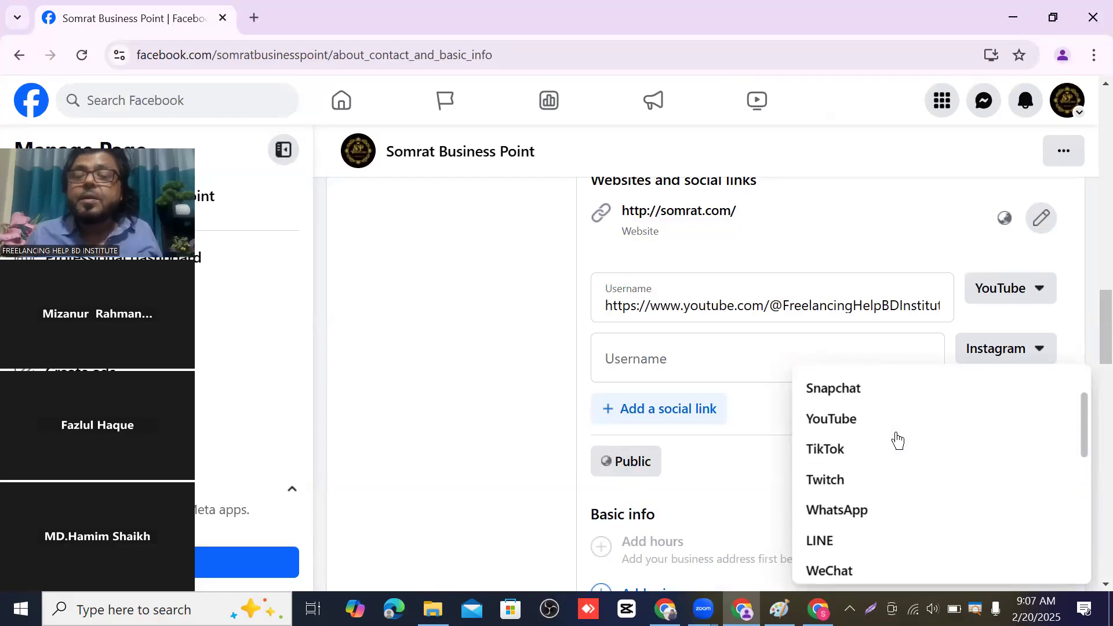
scroll(886, 433, "up", 2)
scroll(887, 432, "down", 6)
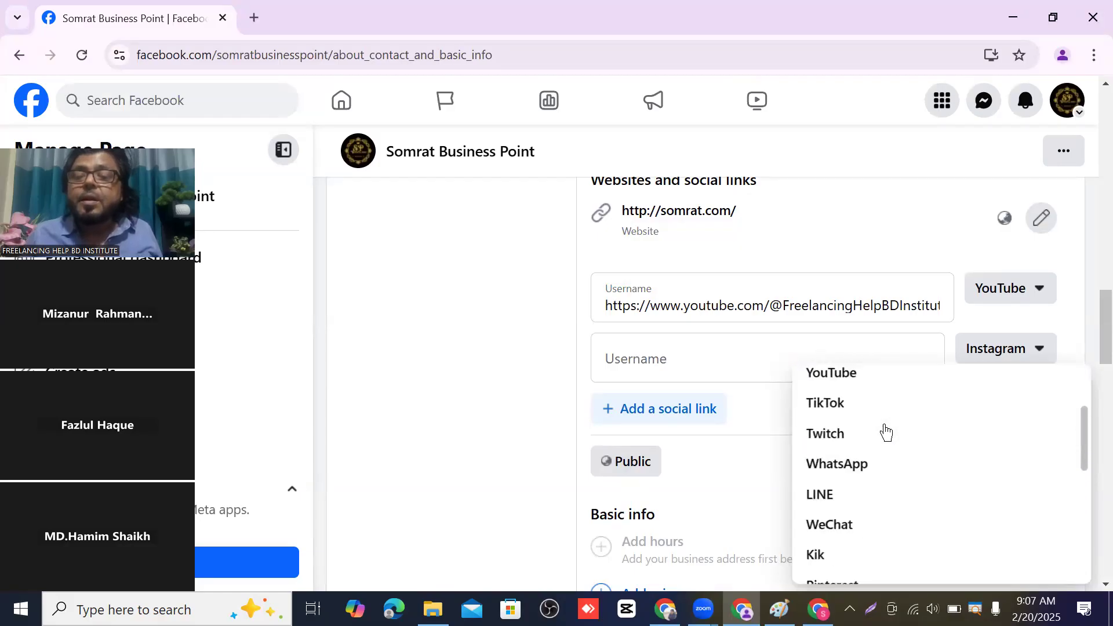
scroll(893, 430, "down", 2)
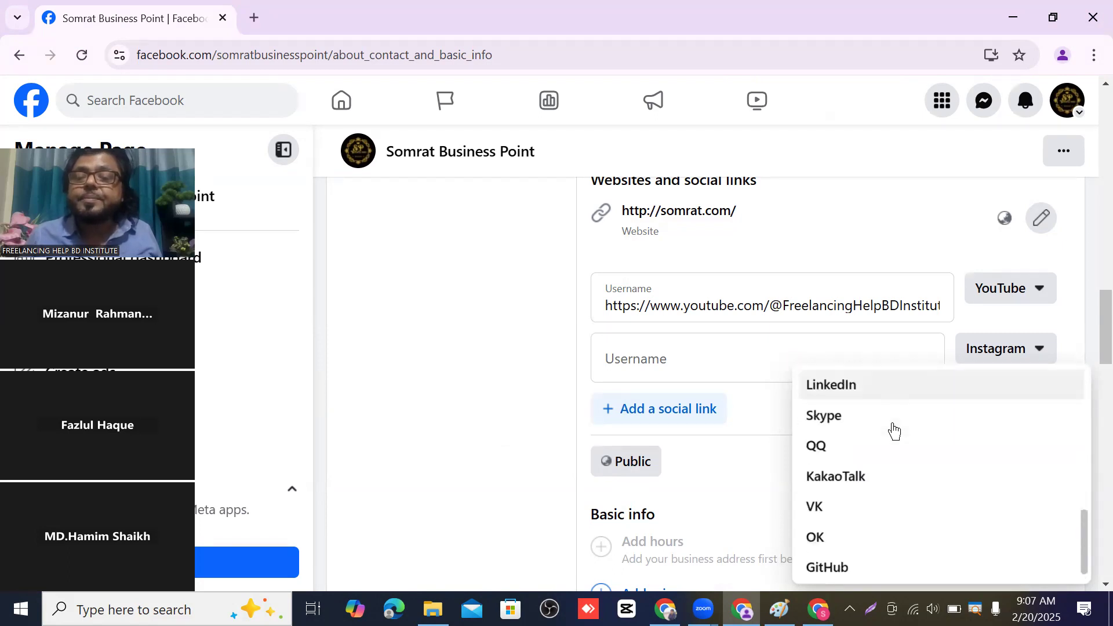
scroll(893, 431, "up", 2)
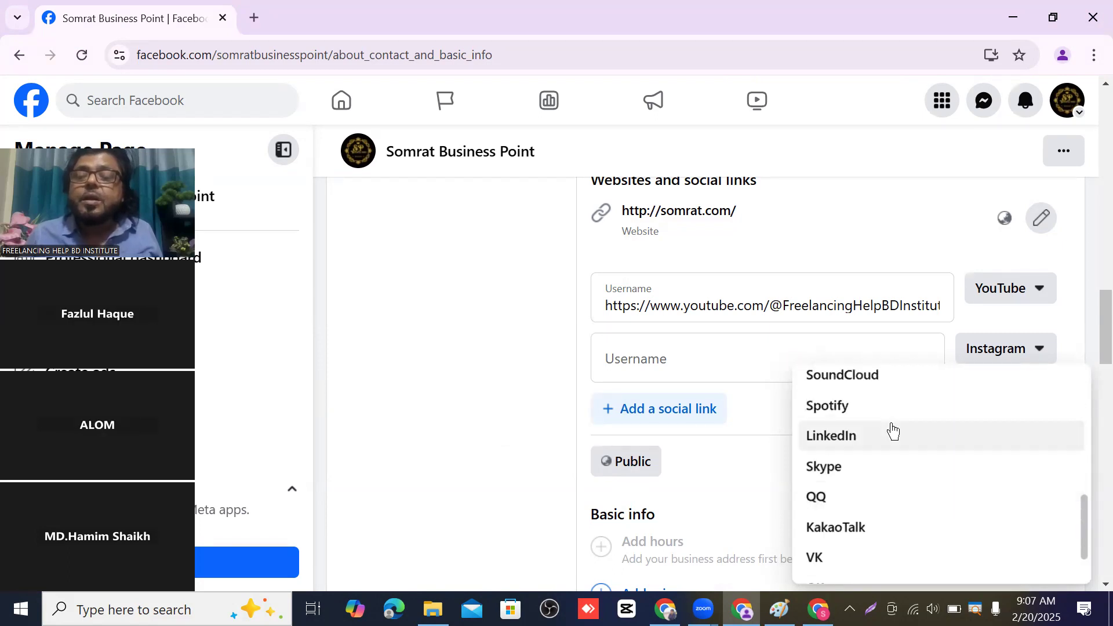
scroll(880, 455, "up", 4)
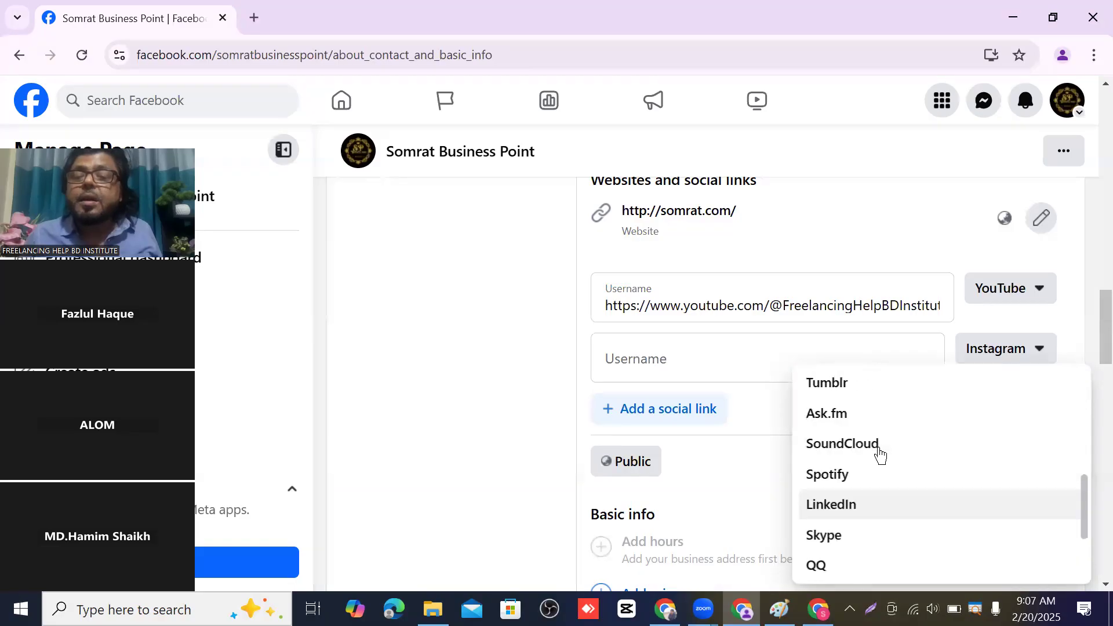
scroll(869, 452, "up", 1)
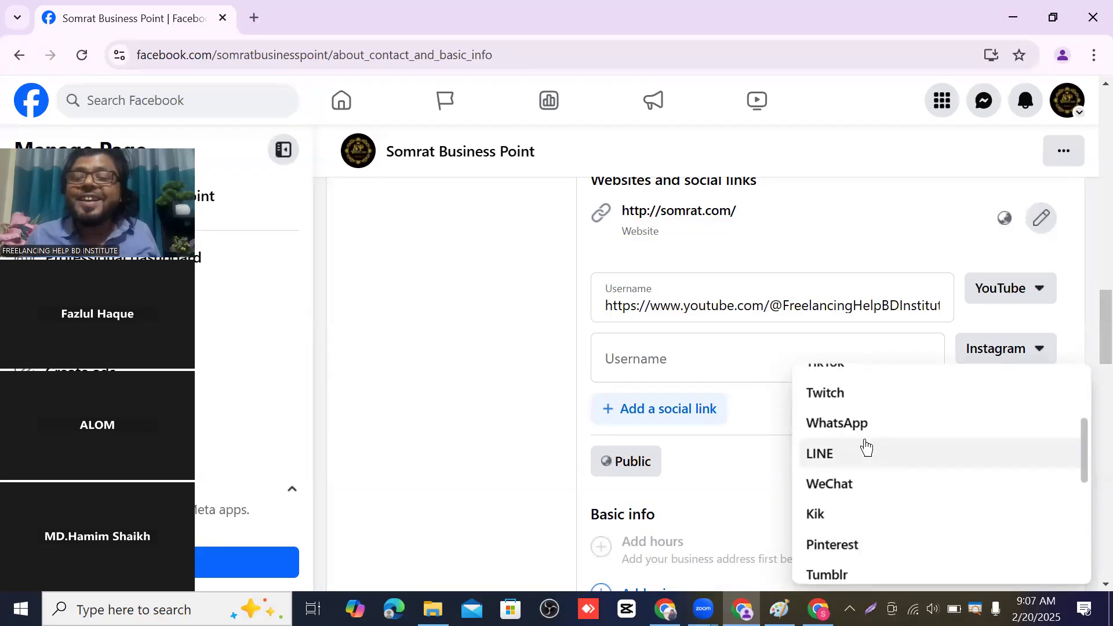
scroll(861, 444, "up", 2)
scroll(864, 440, "down", 7)
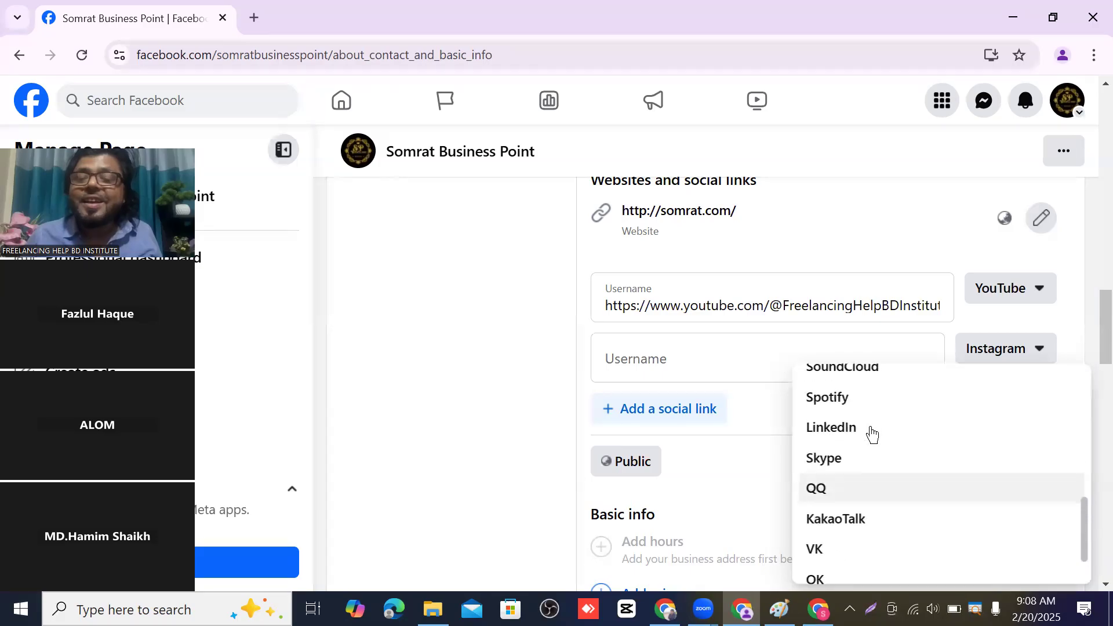
scroll(872, 435, "down", 2)
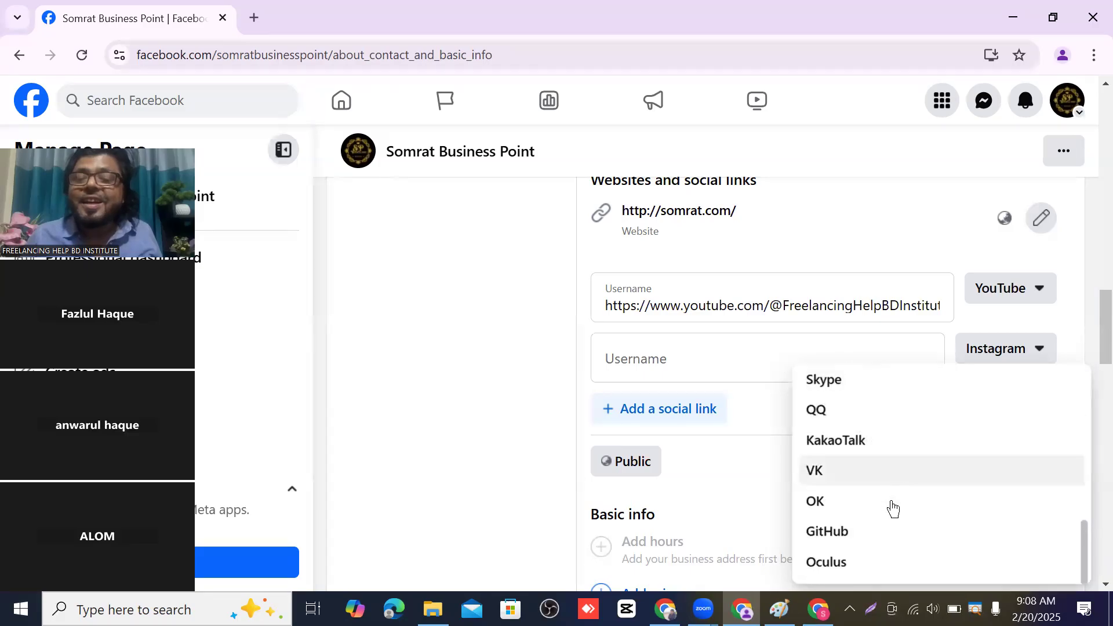
scroll(927, 510, "up", 6)
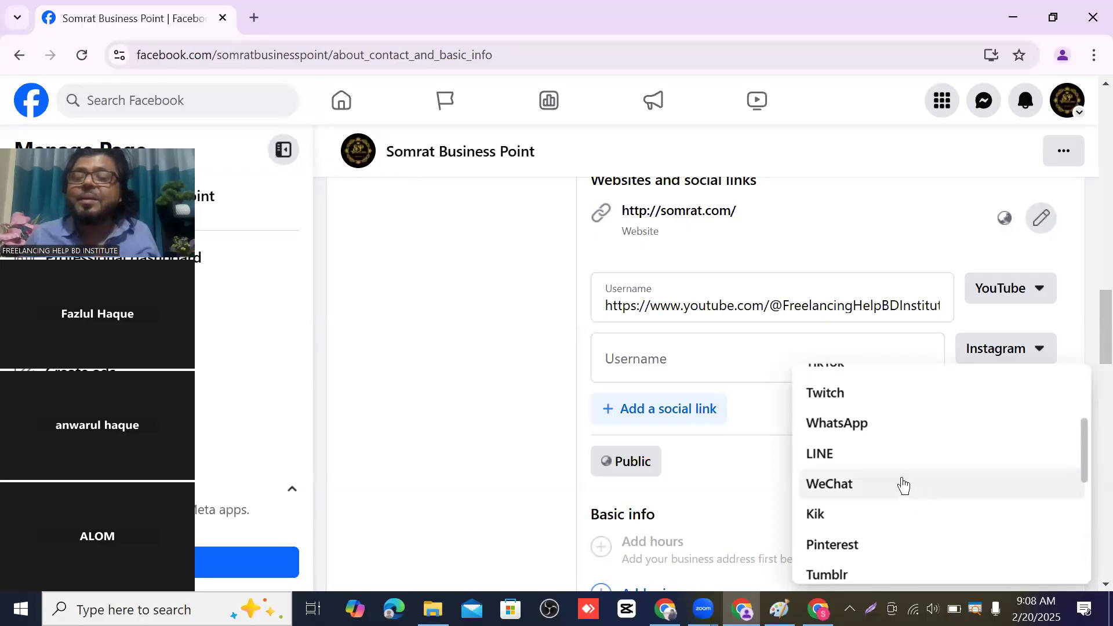
scroll(903, 484, "up", 2)
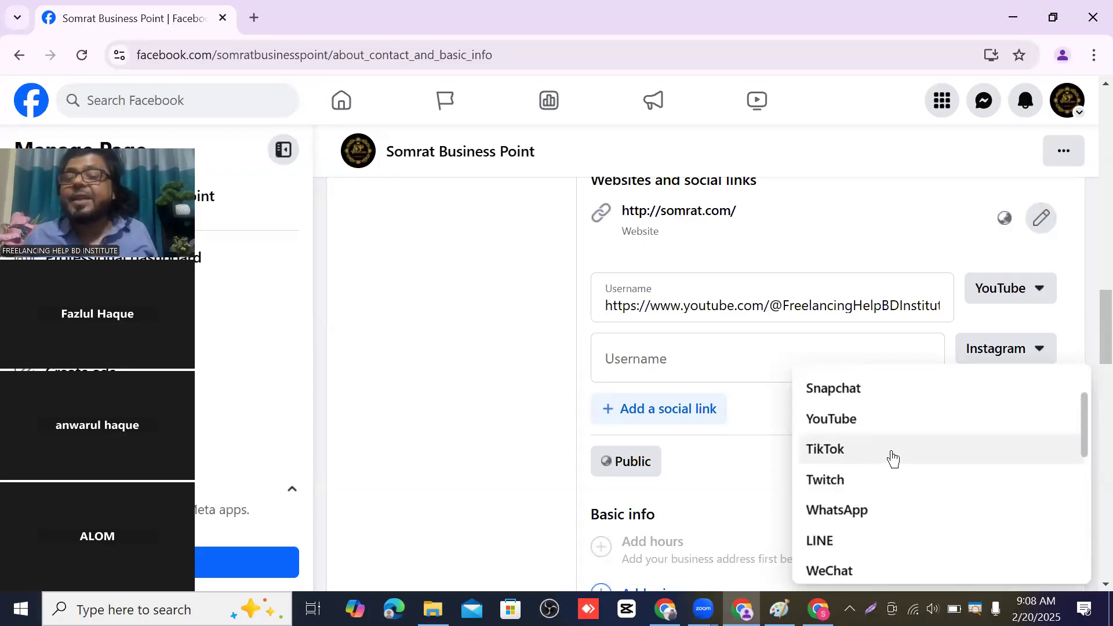
scroll(904, 467, "down", 2)
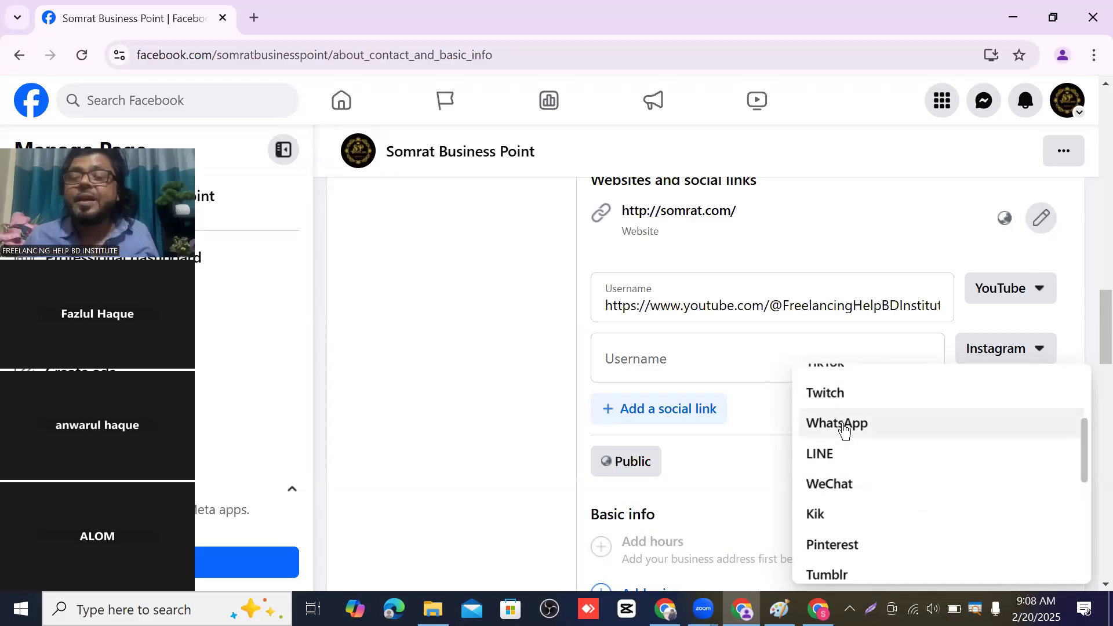
scroll(864, 426, "down", 3)
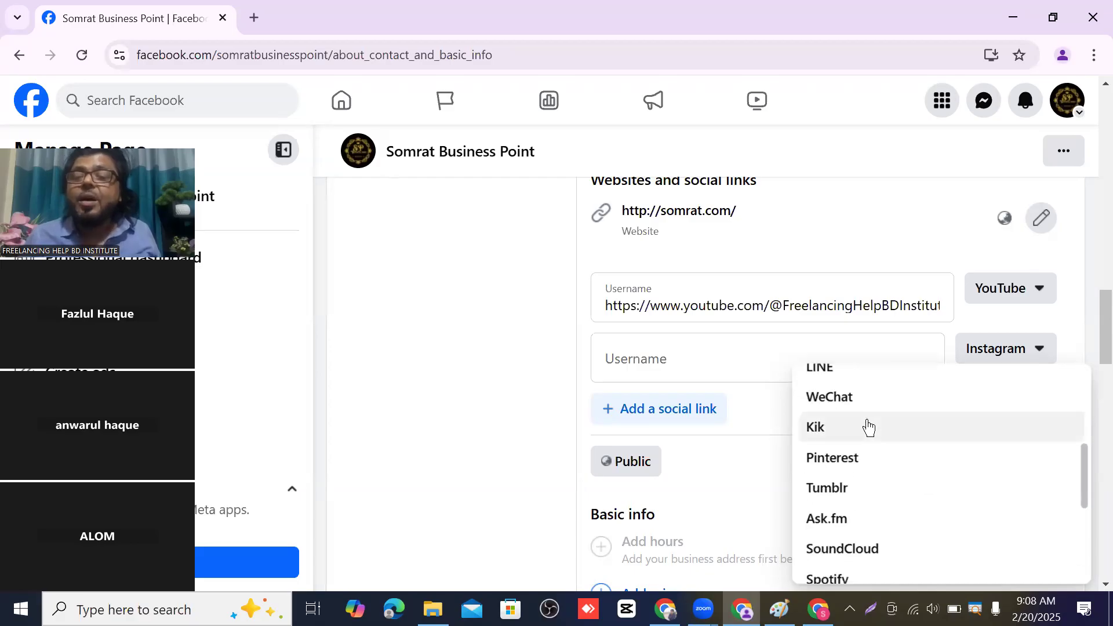
scroll(856, 428, "up", 1)
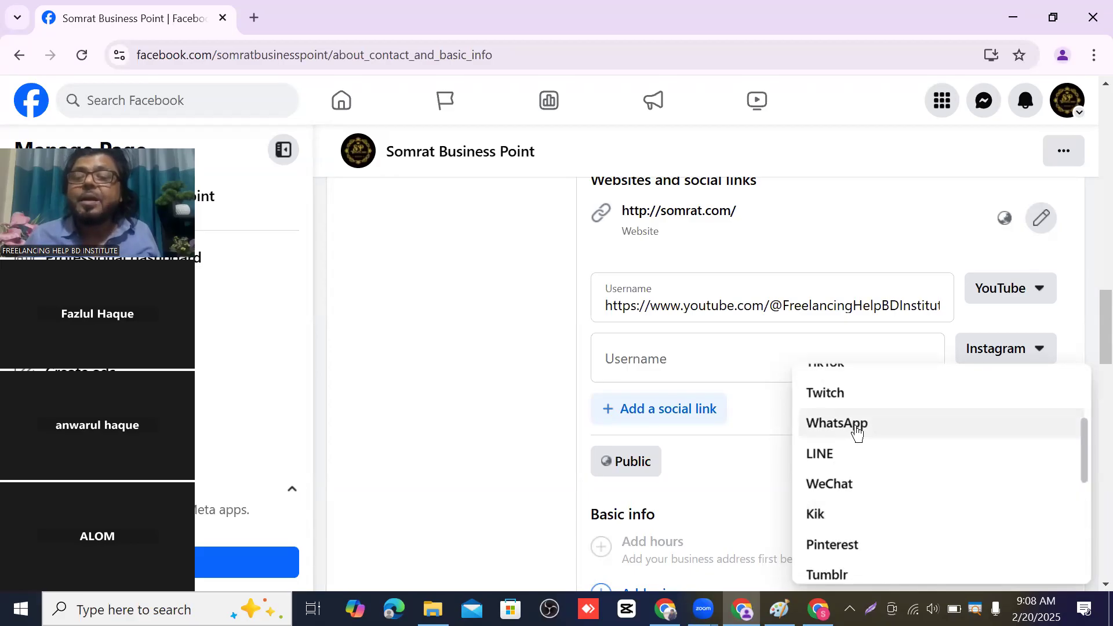
- Set the second social link's platform to WhatsApp instead of Instagram
left_click(854, 424)
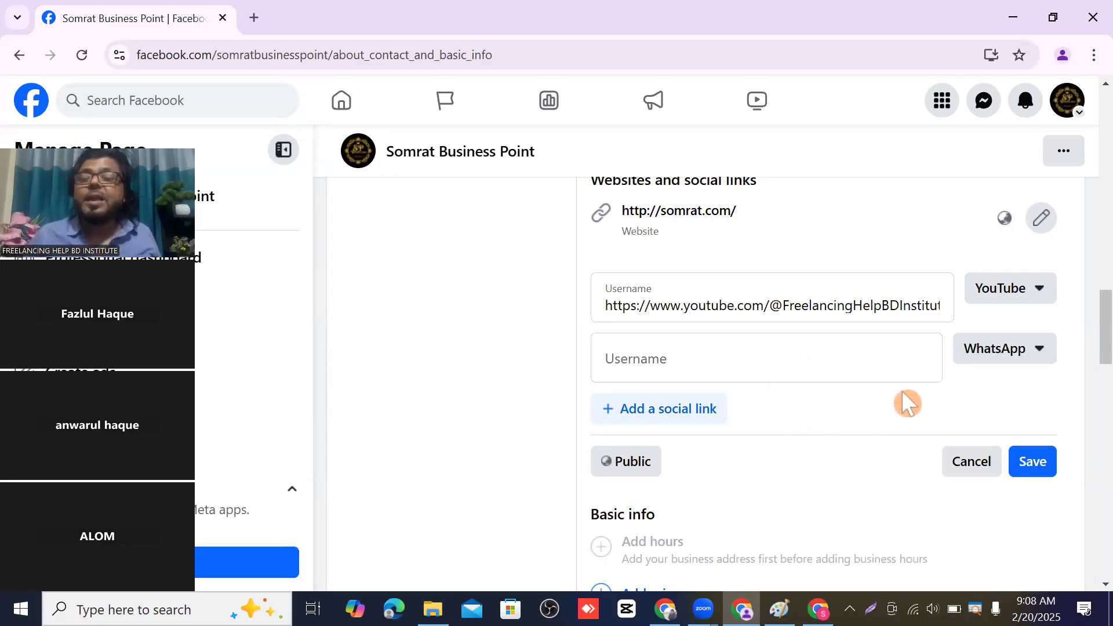
left_click(662, 355)
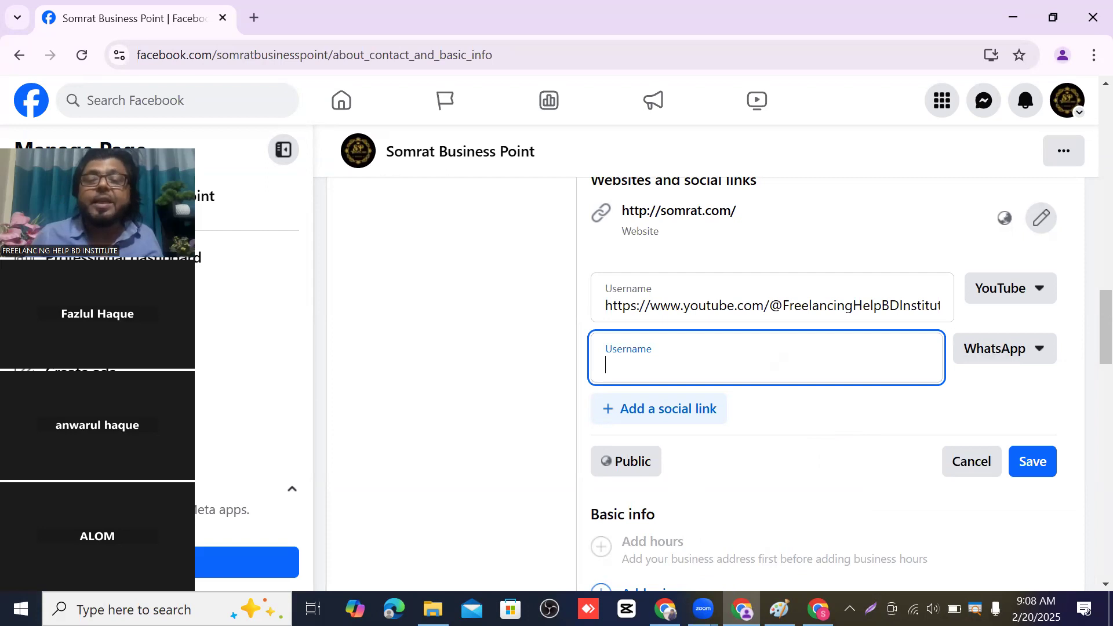
key("alt+Tab")
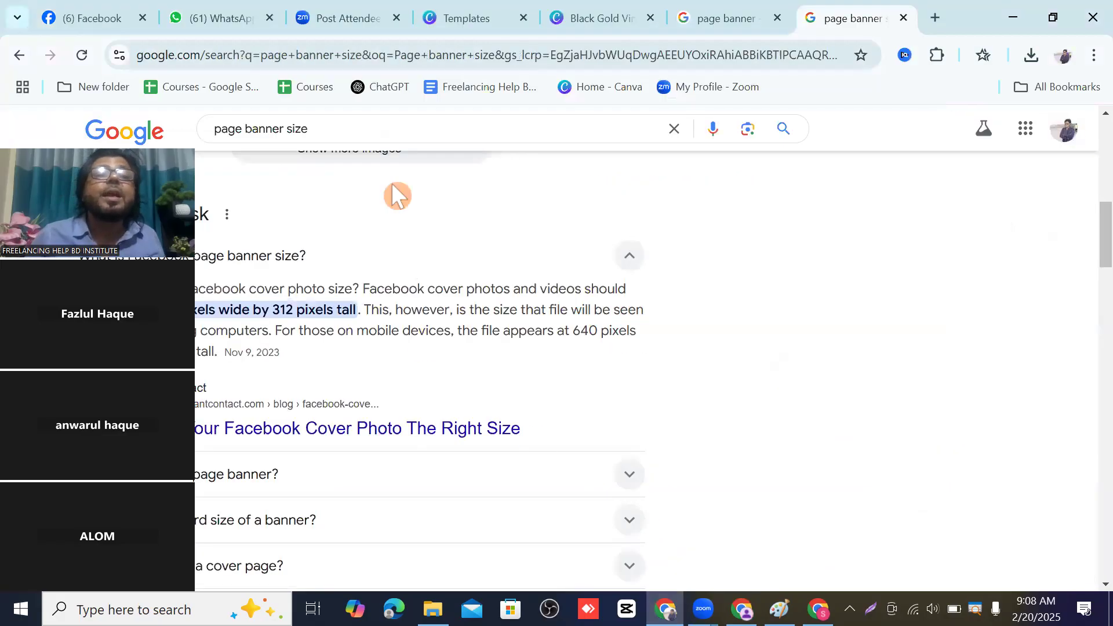
- Copy the web.whatsapp.com address from WhatsApp Web and return to the Facebook window
left_click(242, 17)
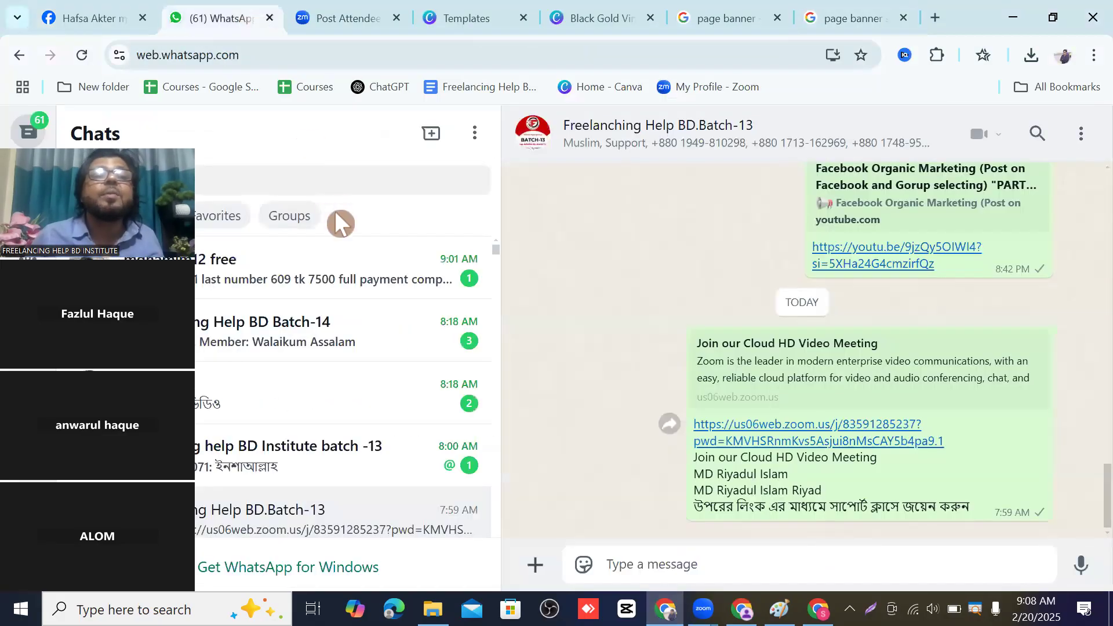
left_click(251, 49)
left_click(249, 52)
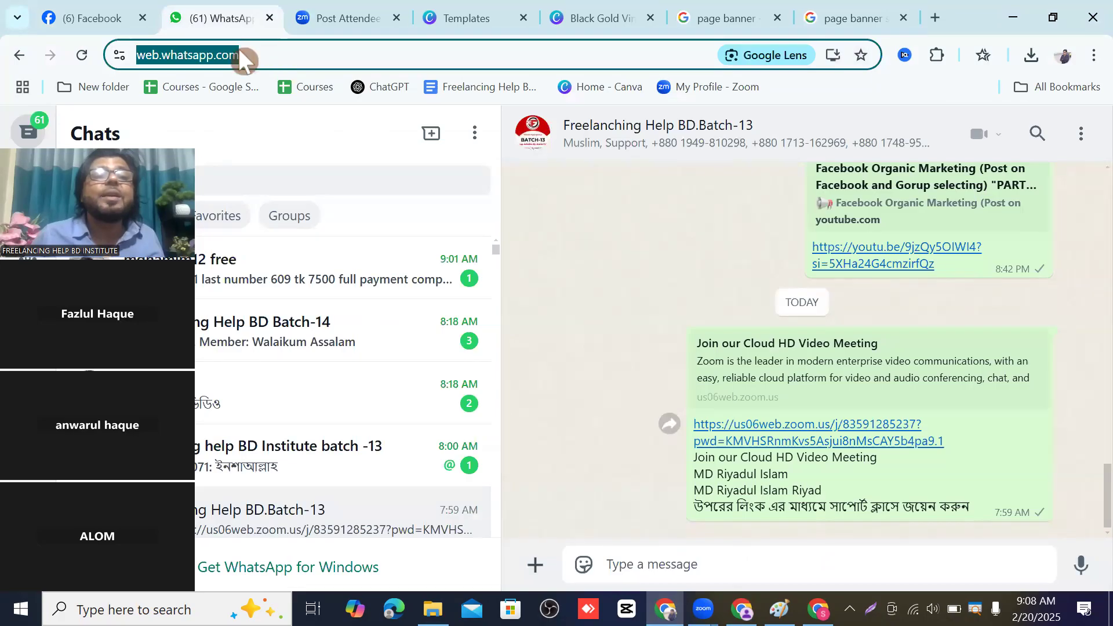
right_click(239, 51)
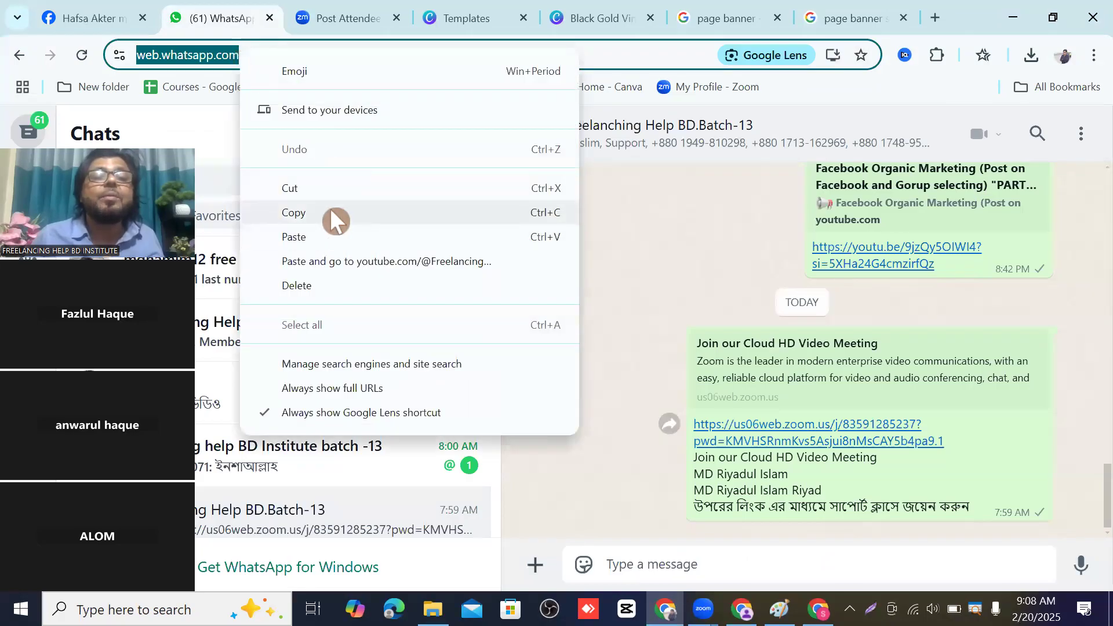
left_click(330, 212)
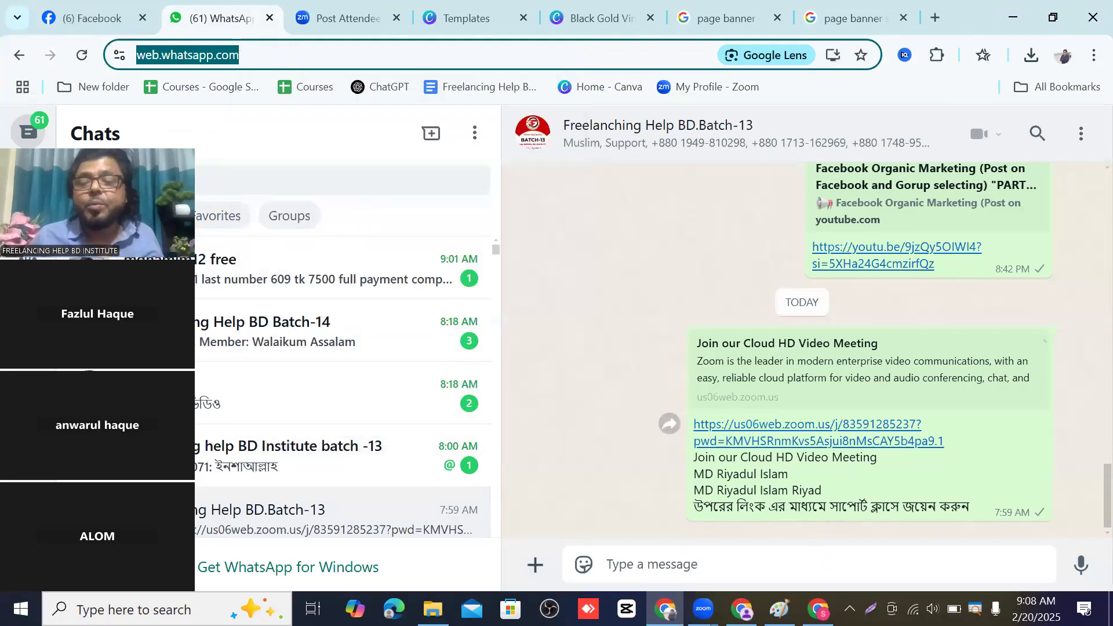
left_click(741, 609)
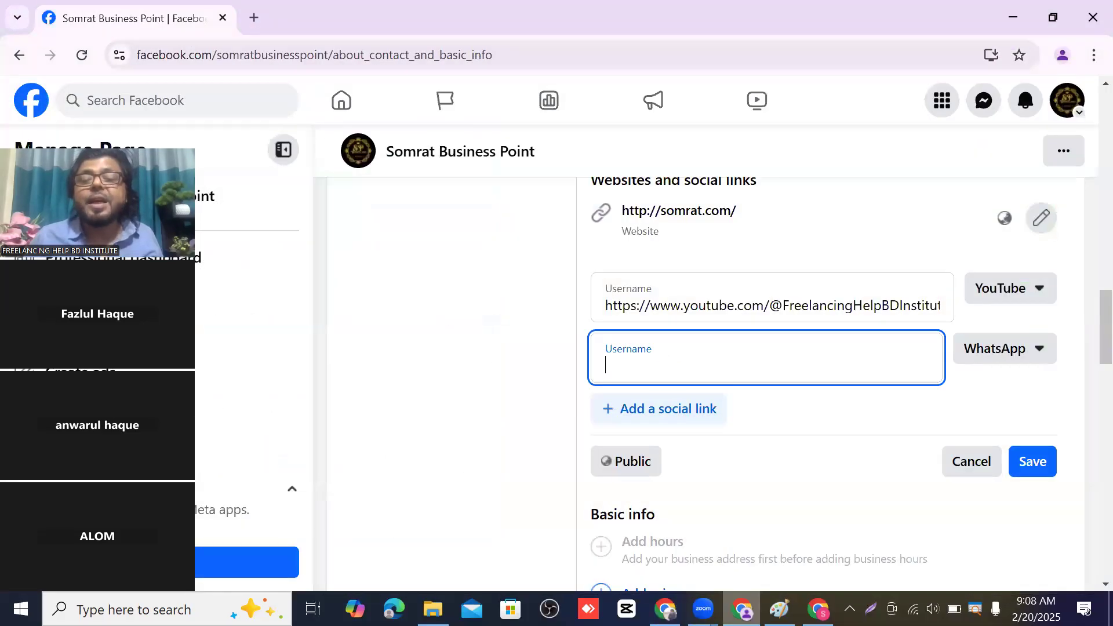
right_click(643, 359)
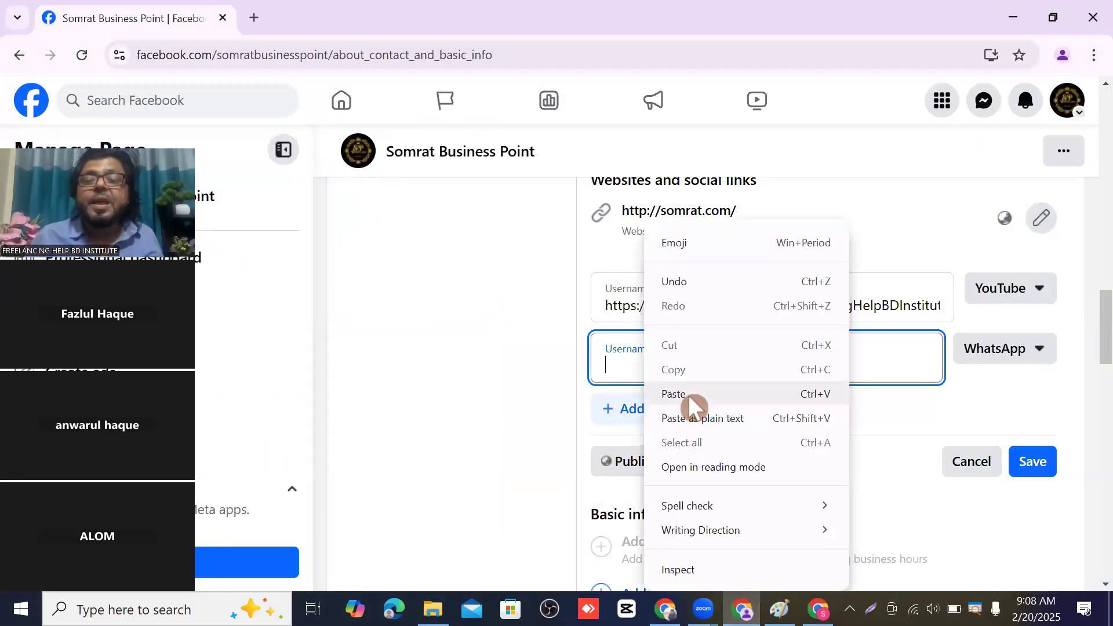
left_click(689, 391)
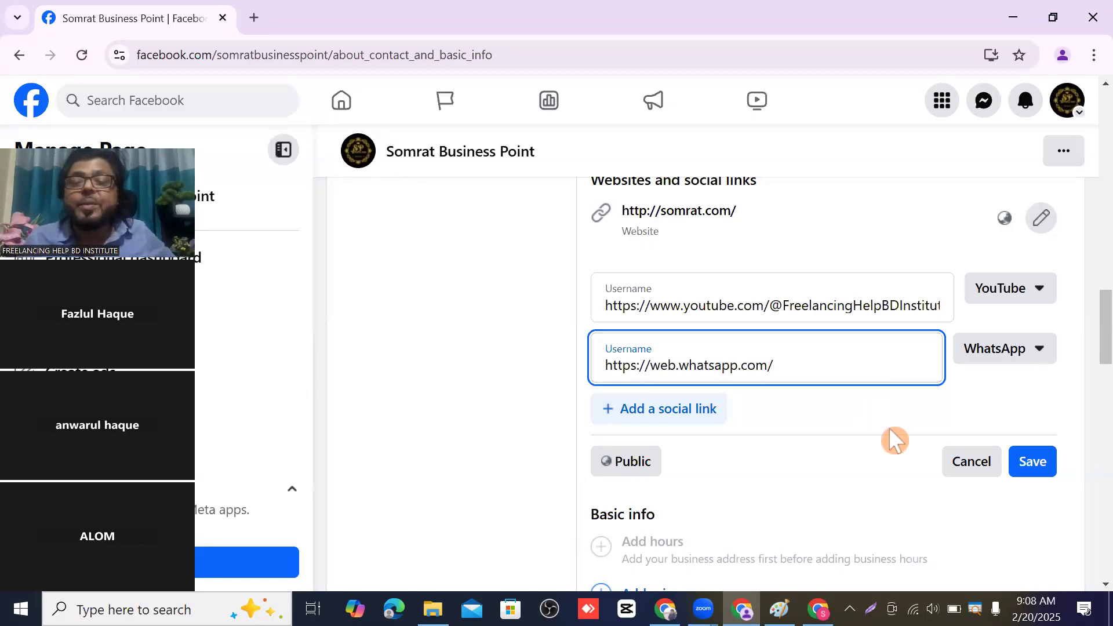
scroll(752, 462, "down", 2)
left_click(1032, 374)
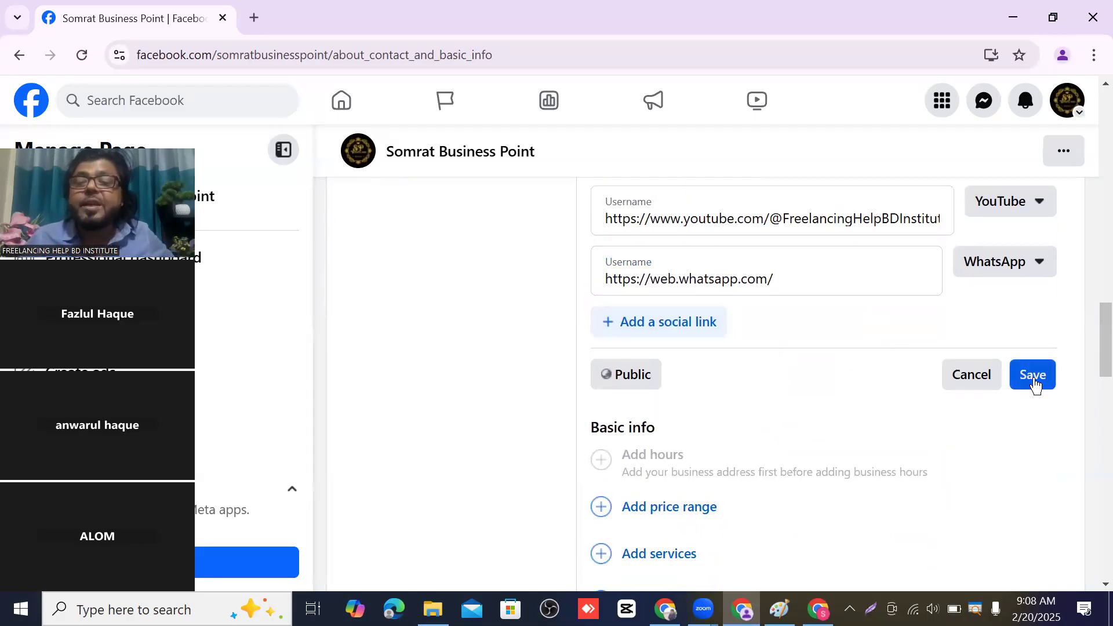
scroll(699, 317, "down", 2)
scroll(699, 318, "down", 2)
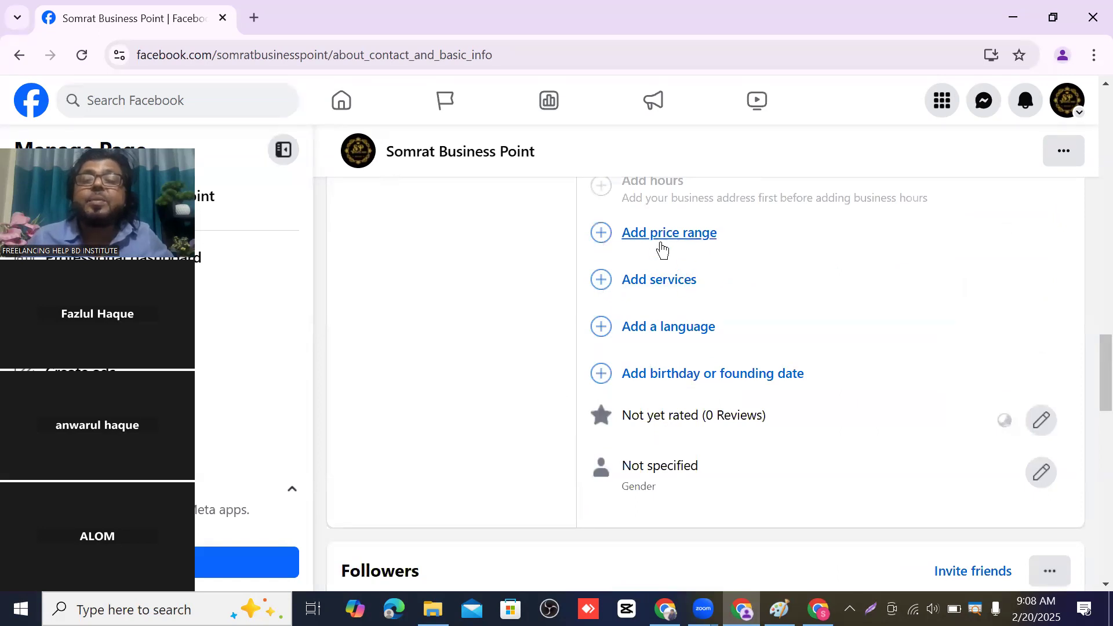
- Set the page's price range to $$ (Moderate) and save it
left_click(665, 237)
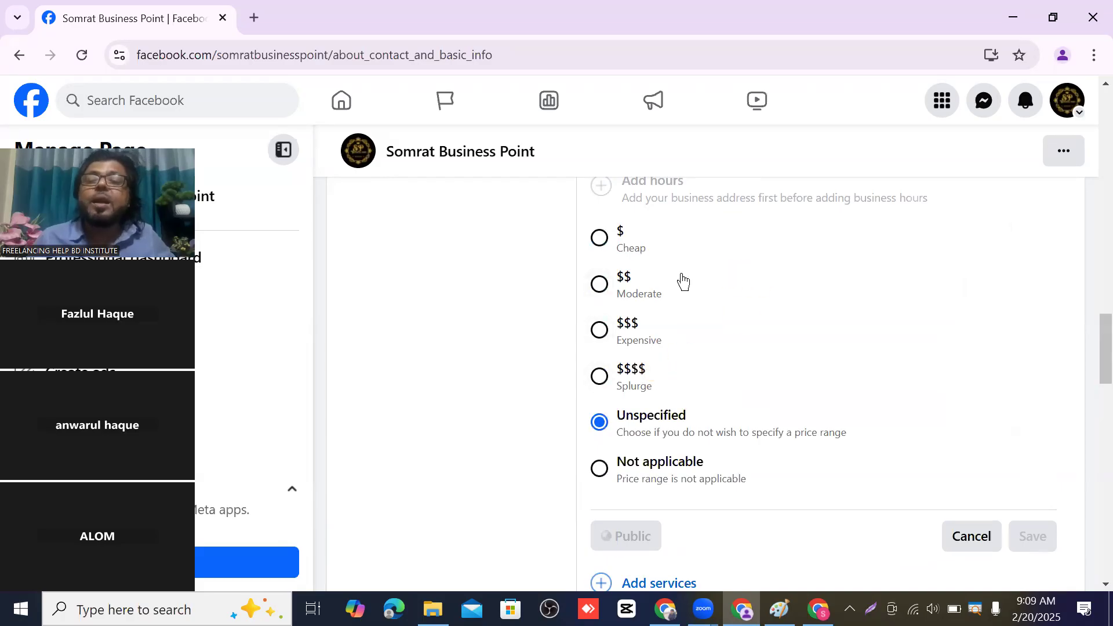
left_click(601, 285)
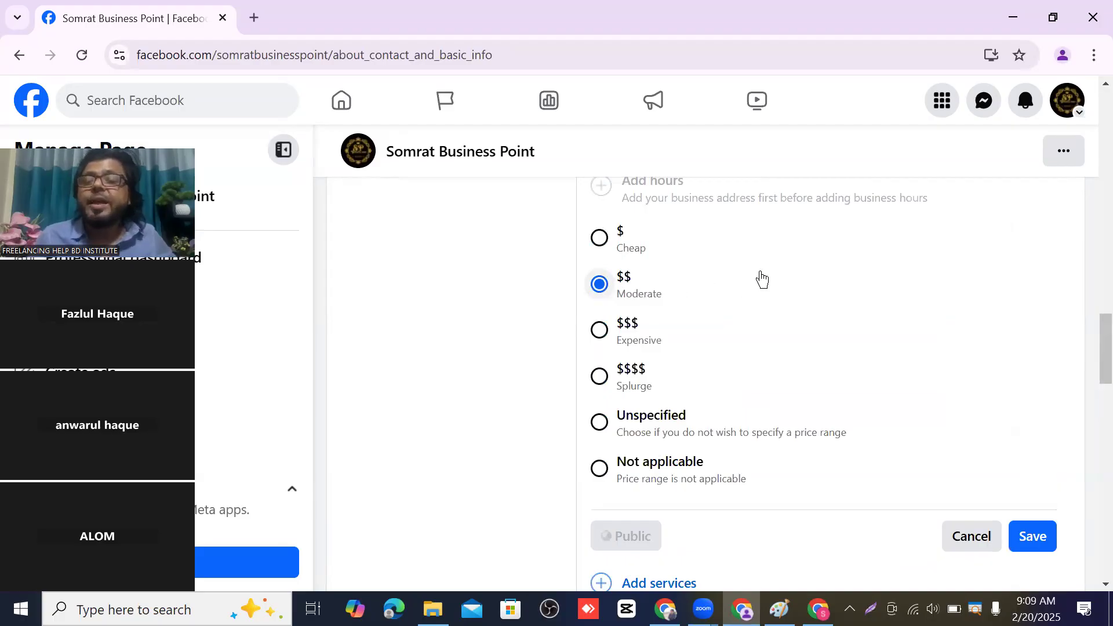
scroll(761, 278, "down", 3)
left_click(1033, 363)
scroll(753, 313, "up", 3)
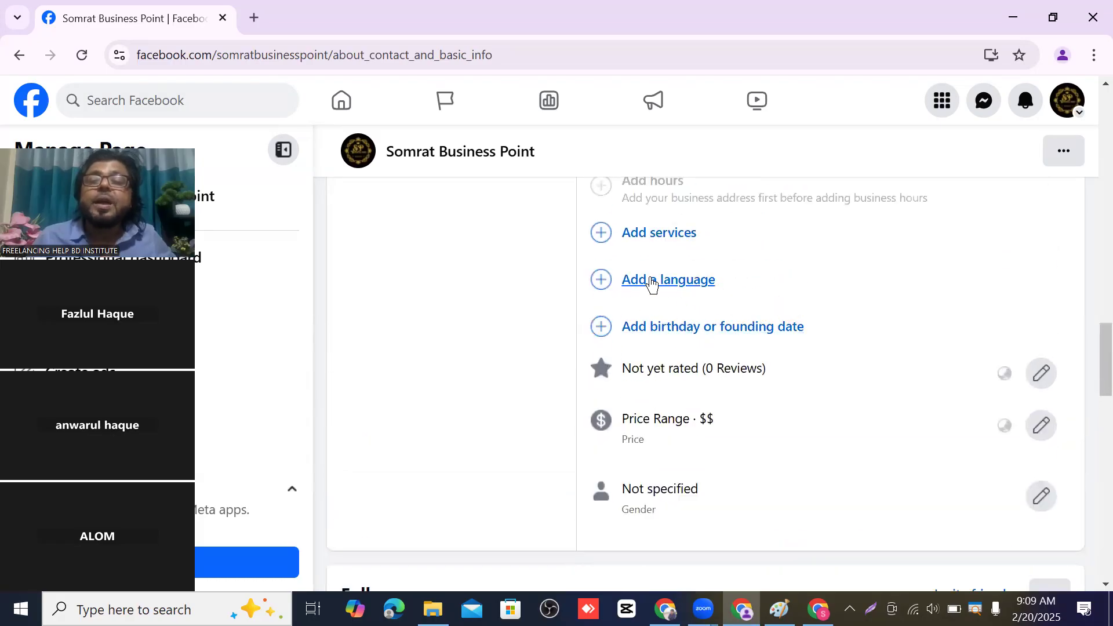
- Add Delivery, In-store shopping, Online classes and Outdoor seating as page services and save them
left_click(667, 244)
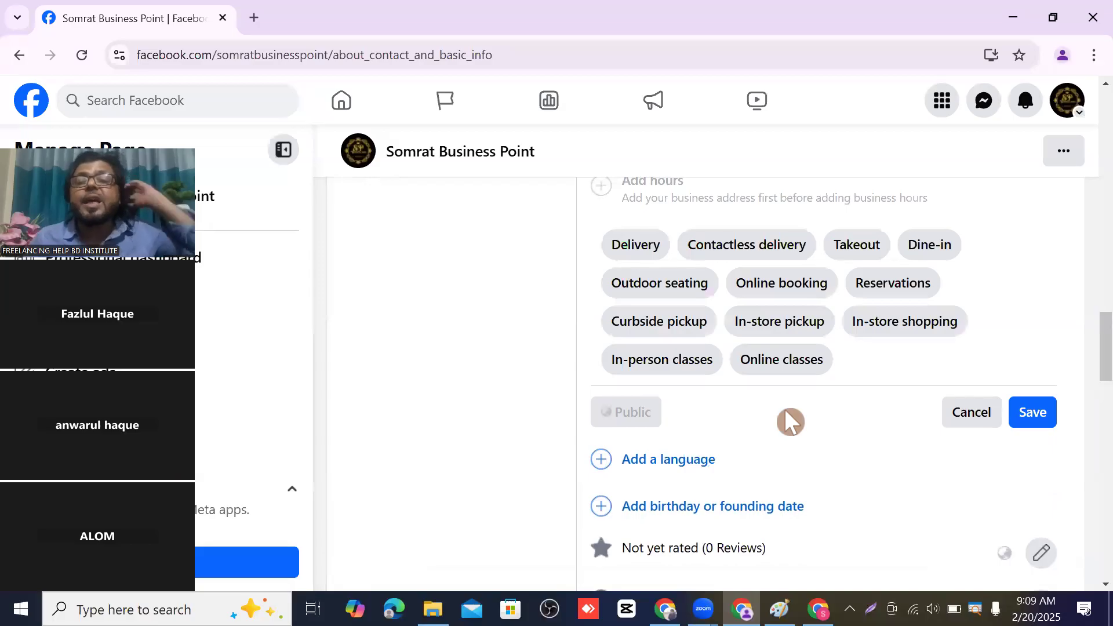
left_click(641, 246)
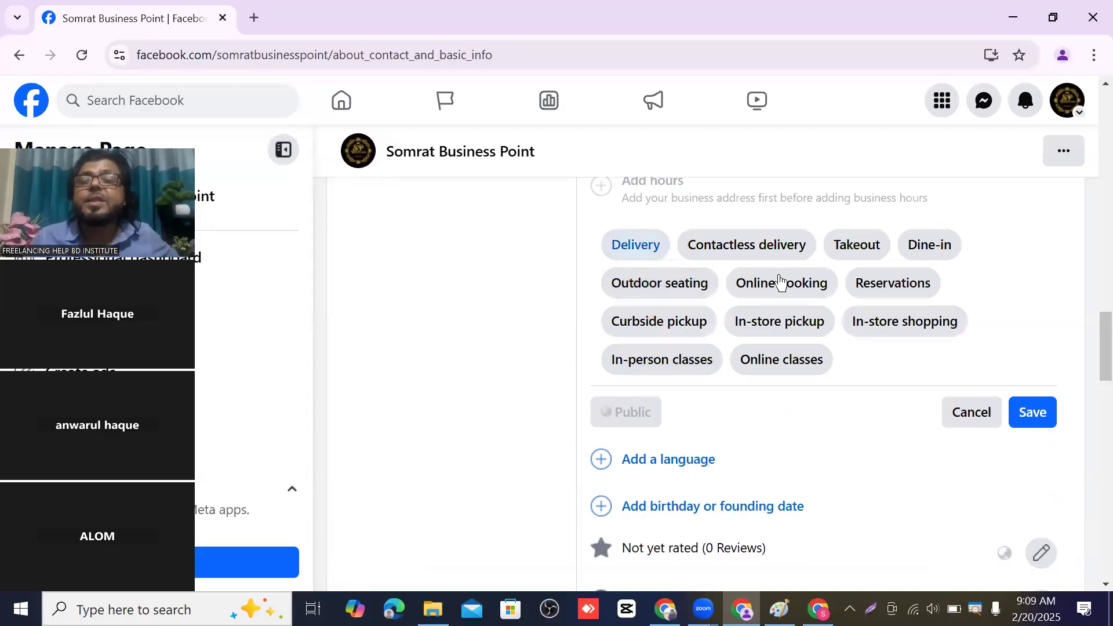
left_click(895, 322)
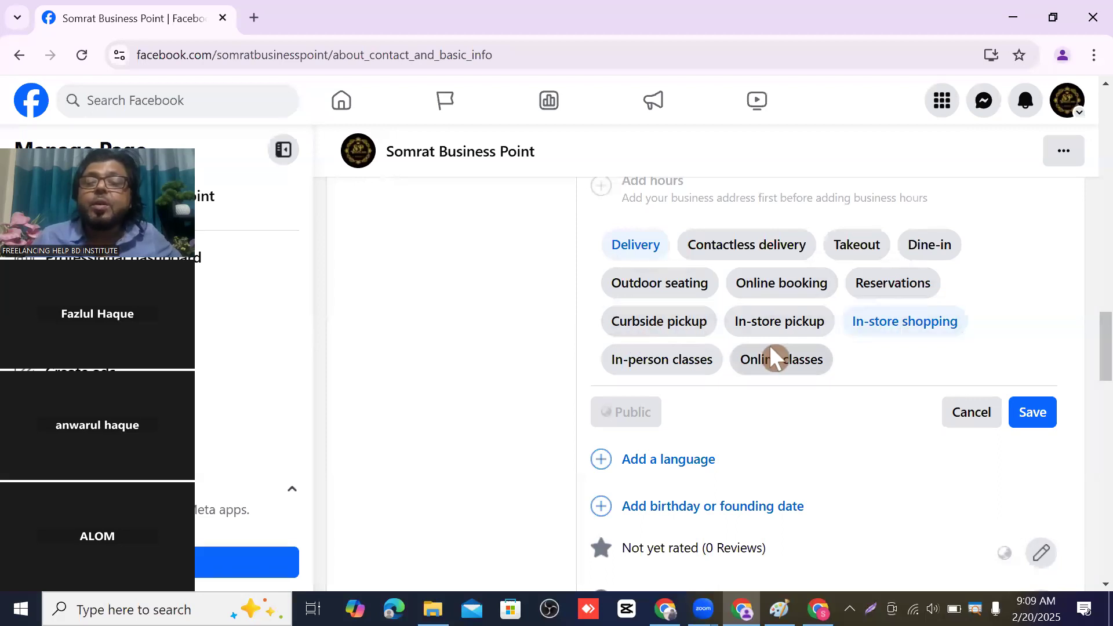
left_click(782, 361)
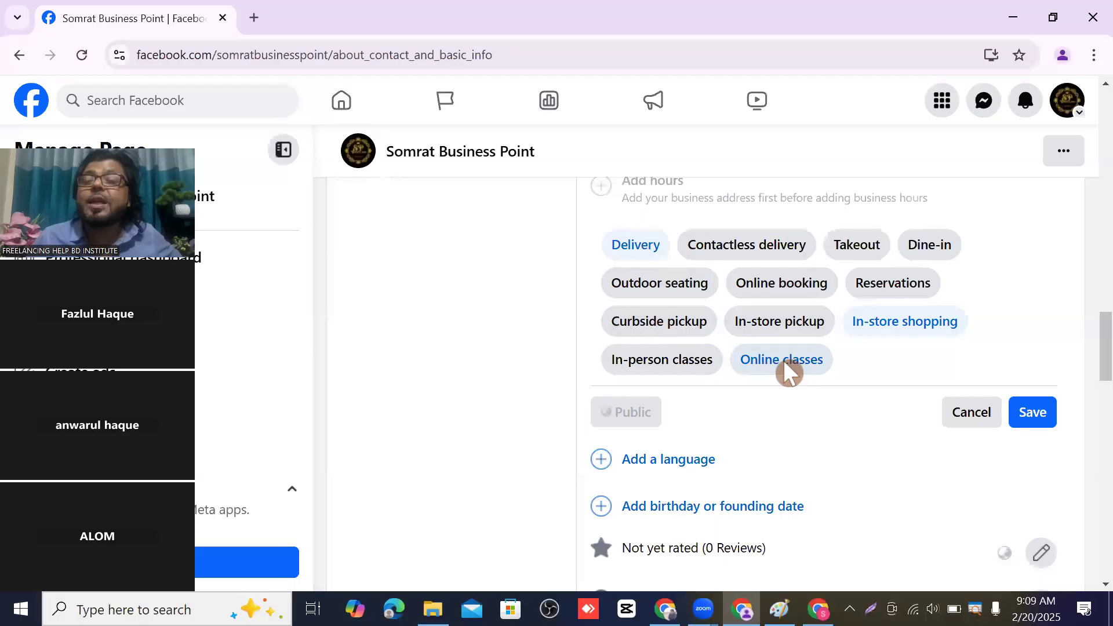
left_click(662, 288)
left_click(1043, 419)
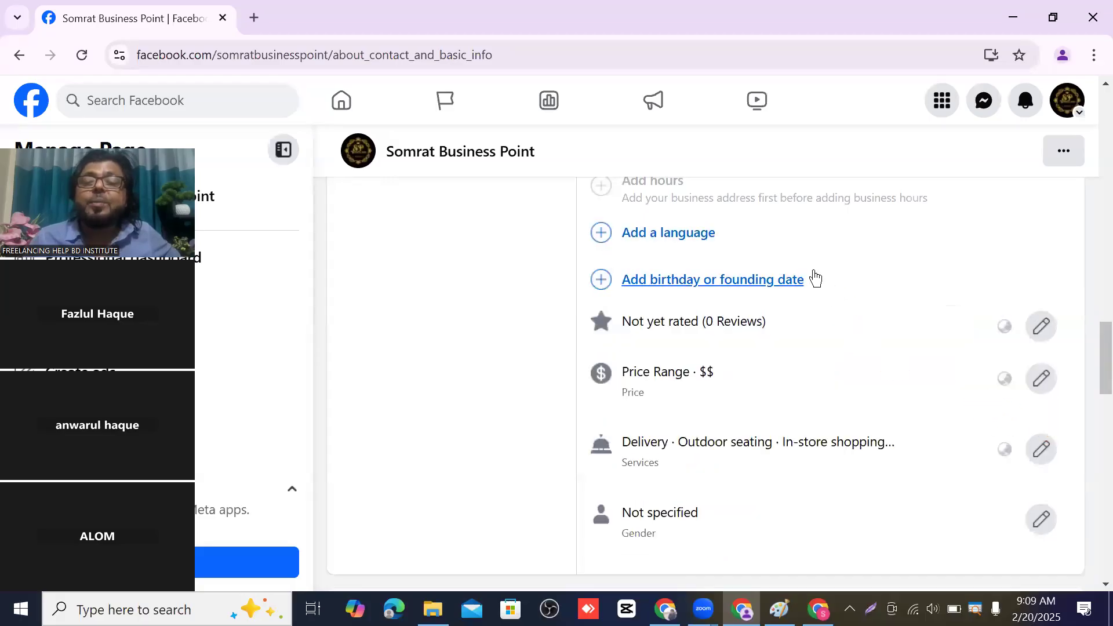
scroll(811, 270, "down", 3)
scroll(690, 258, "up", 3)
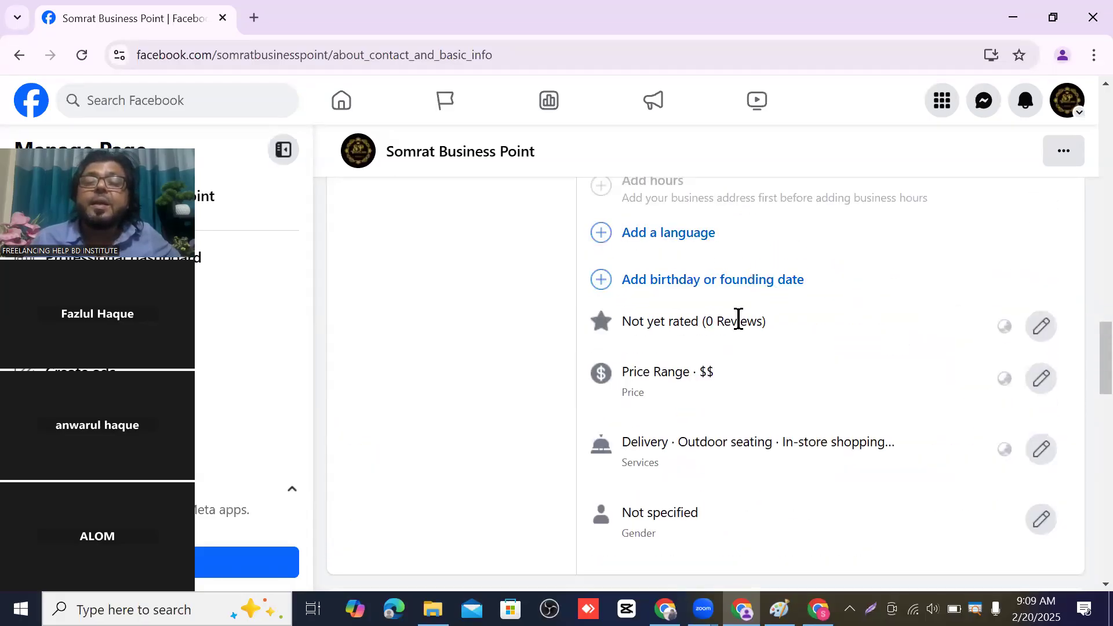
- Search for and select English and Bangla as page languages, then save
left_click(668, 238)
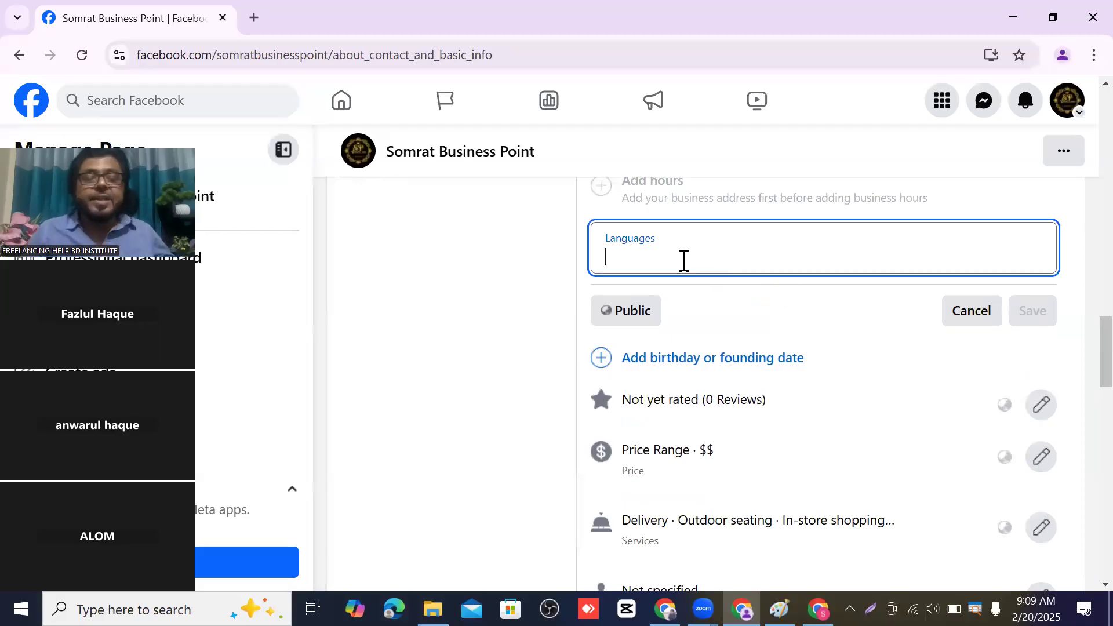
type("E")
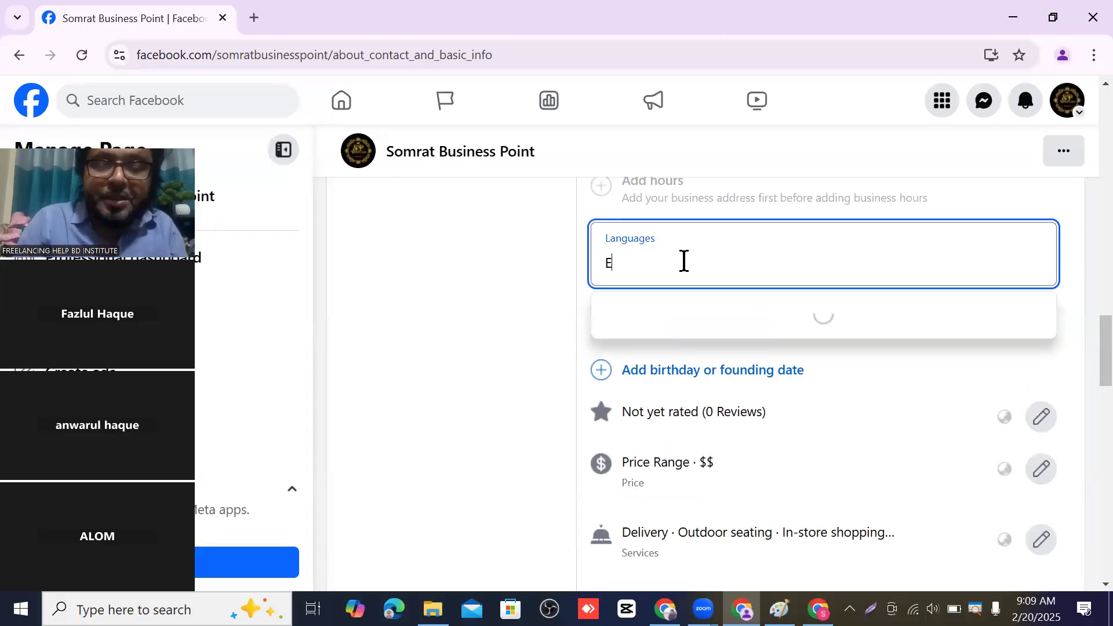
type("ng")
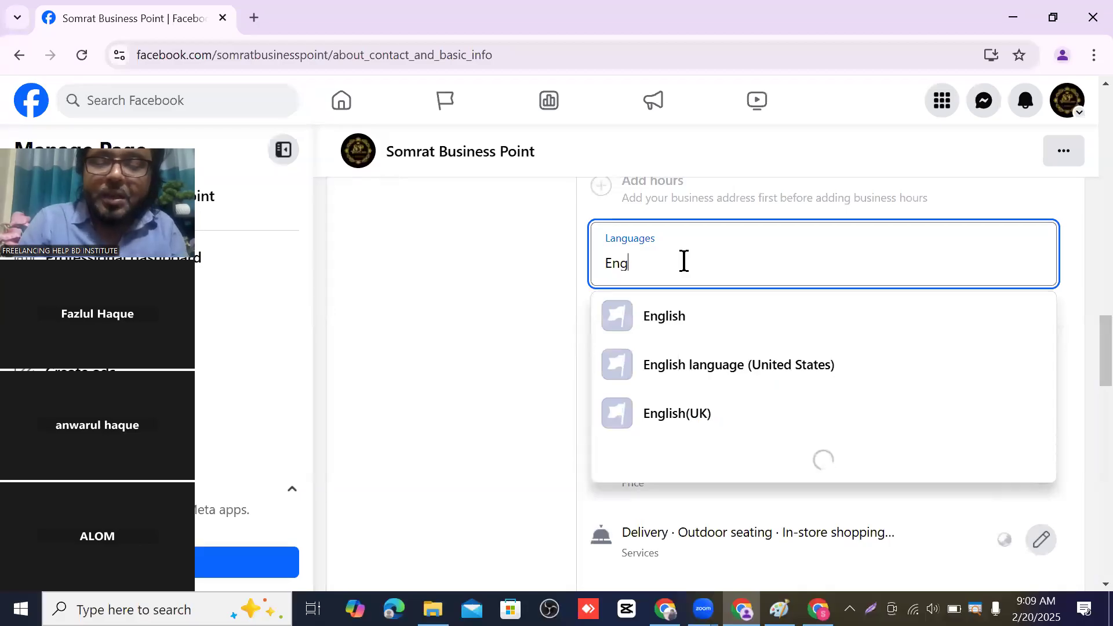
type("l")
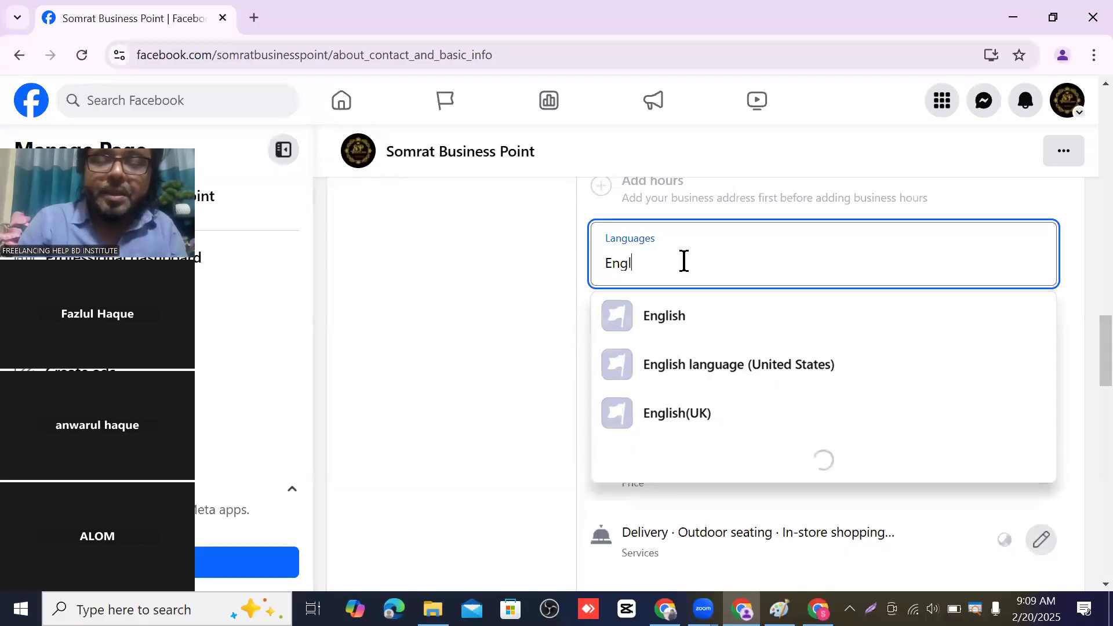
type("ish")
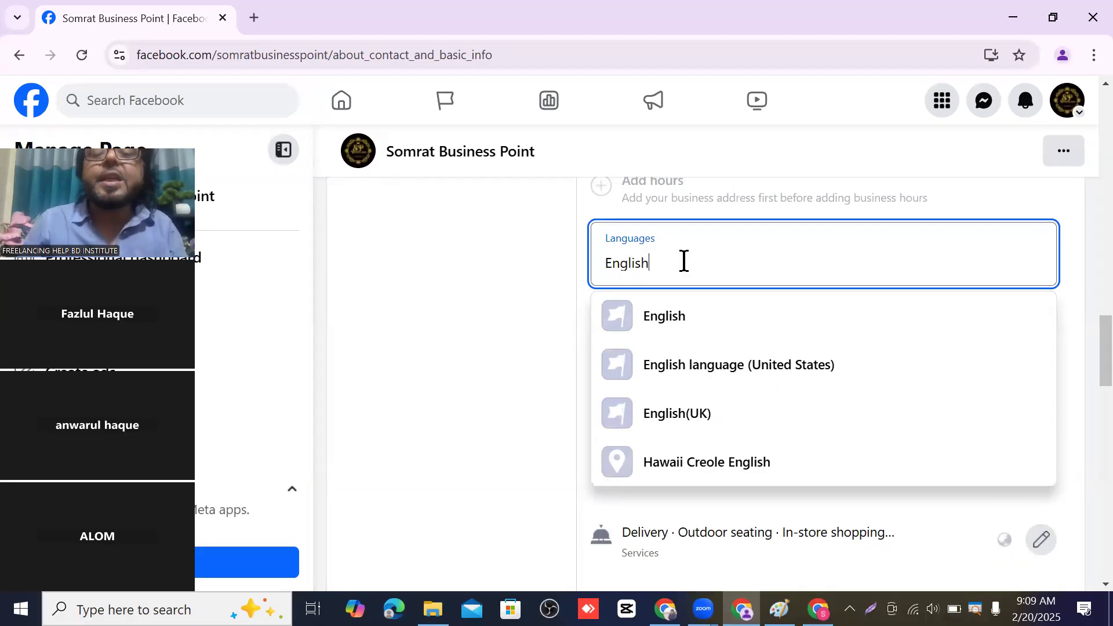
left_click(684, 322)
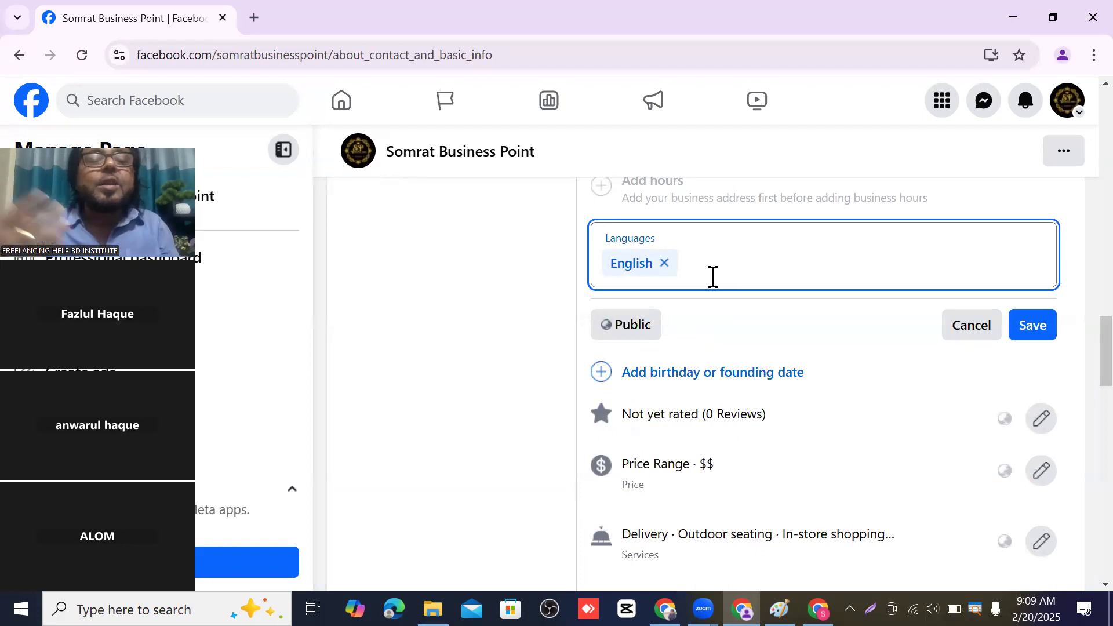
type("B")
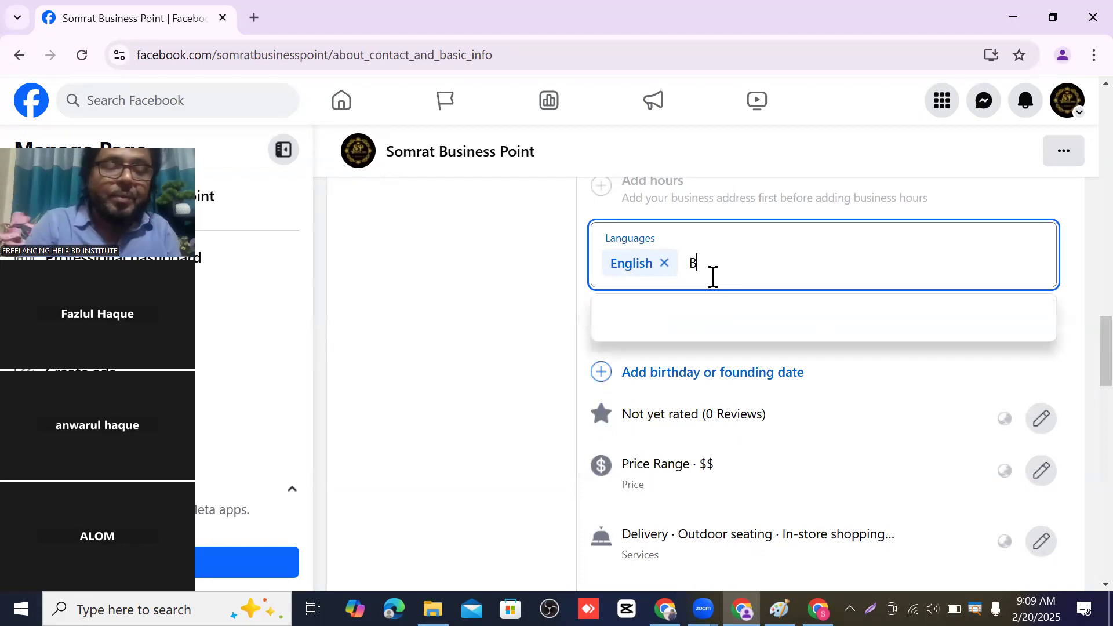
type("an")
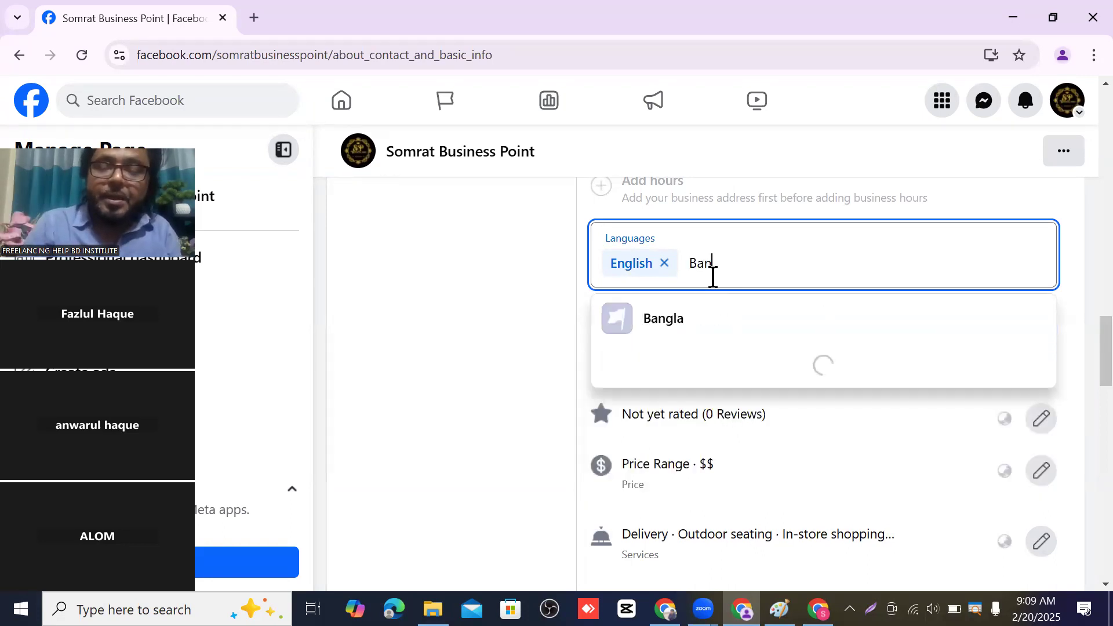
type("gla")
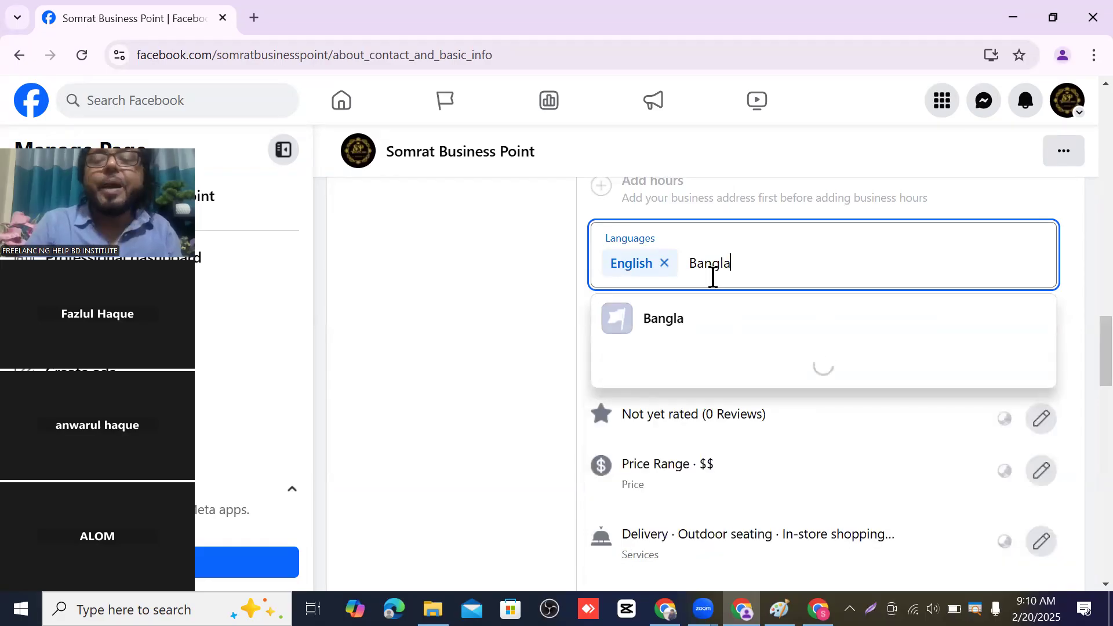
left_click(695, 337)
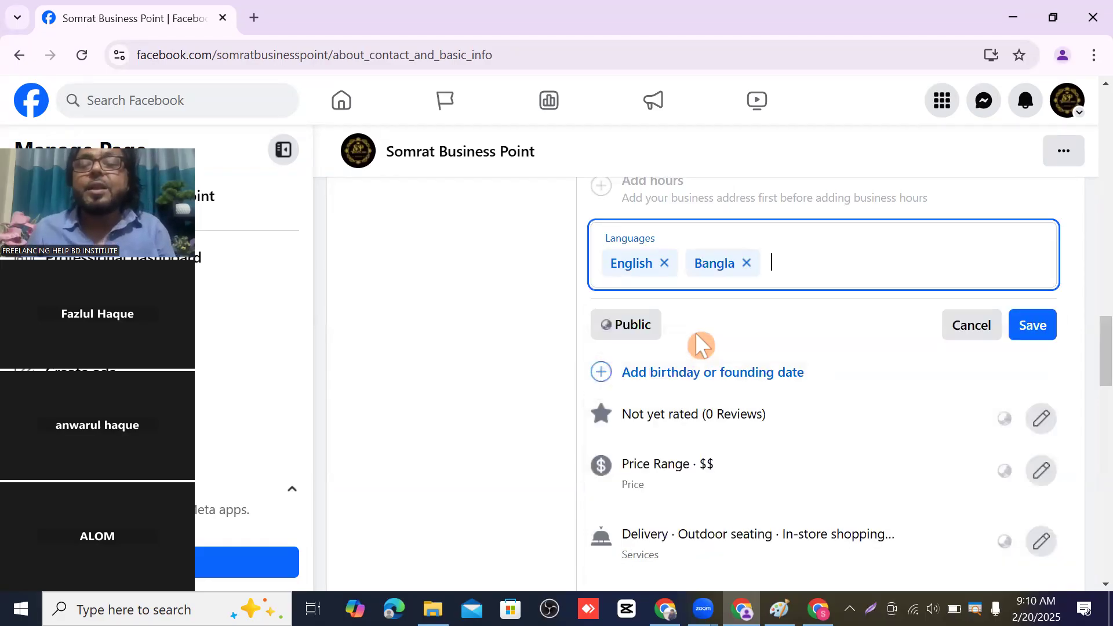
left_click(1035, 325)
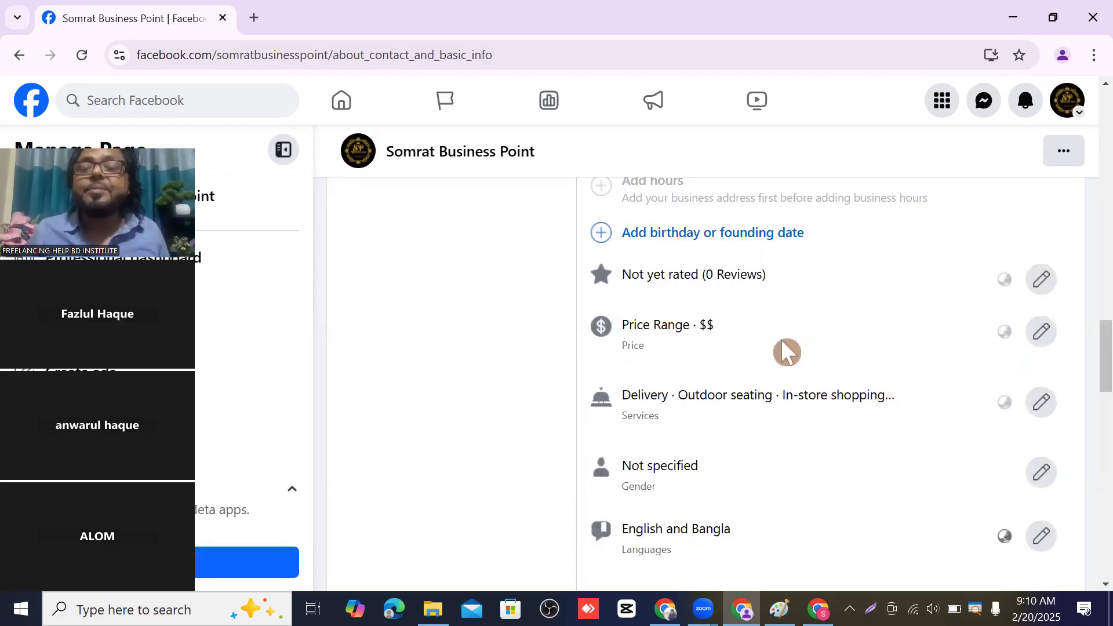
scroll(765, 346, "up", 1)
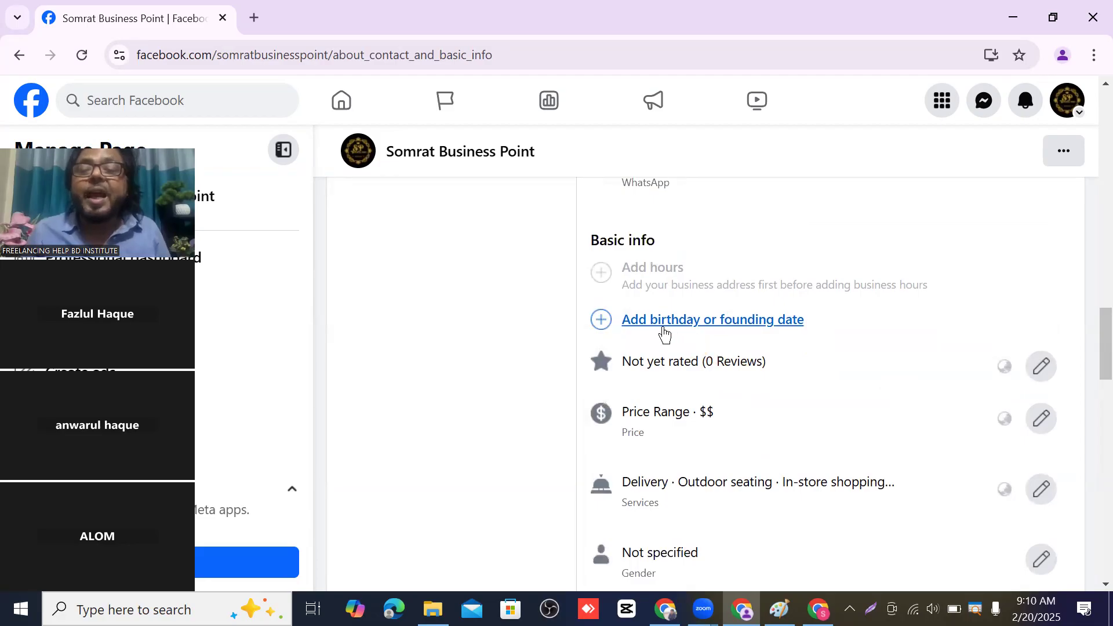
left_click(786, 327)
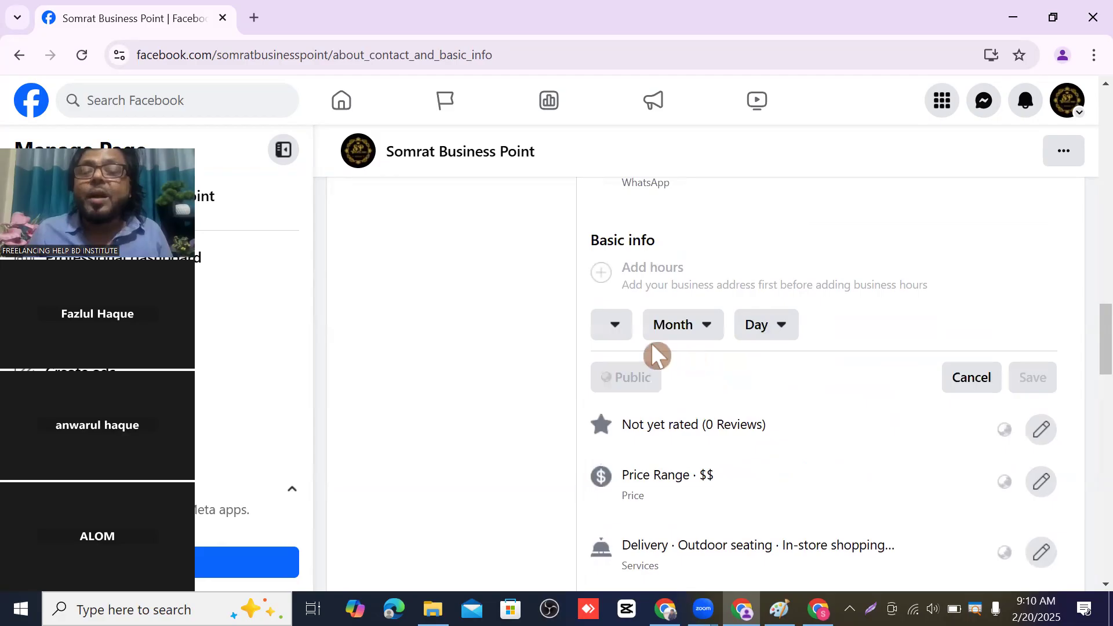
left_click(615, 332)
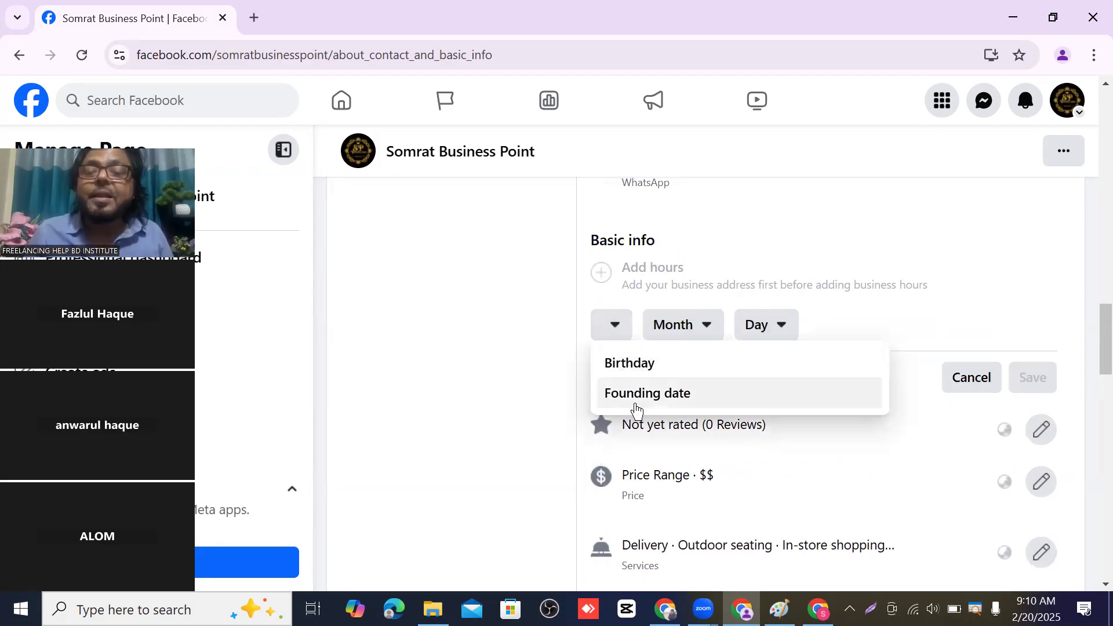
left_click(717, 317)
left_click(1011, 268)
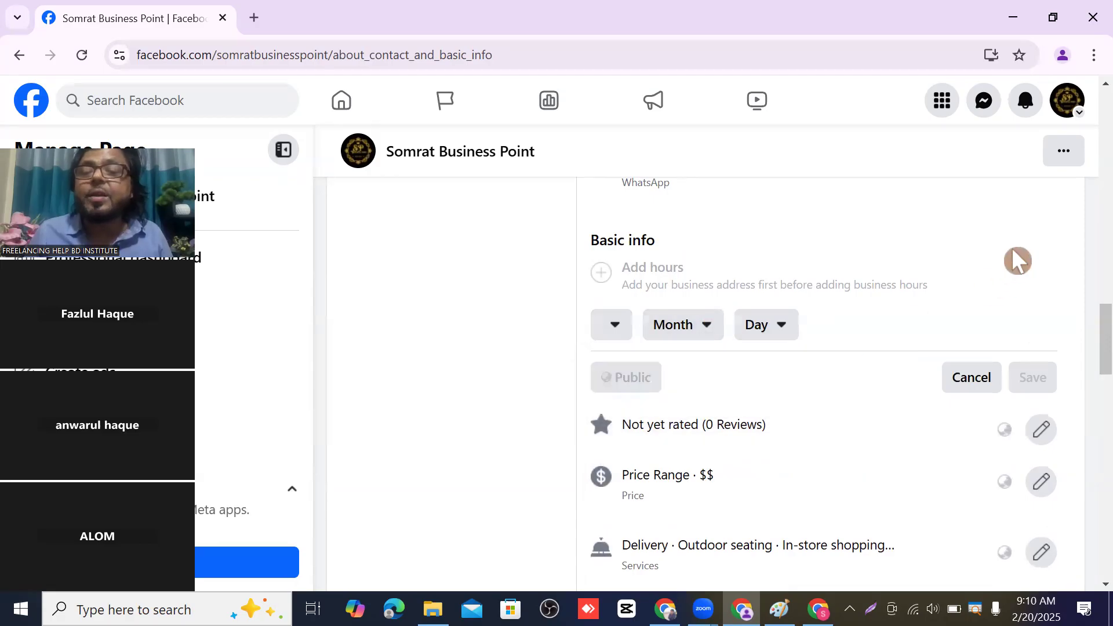
scroll(467, 281, "down", 4)
scroll(586, 276, "up", 2)
scroll(732, 306, "down", 4)
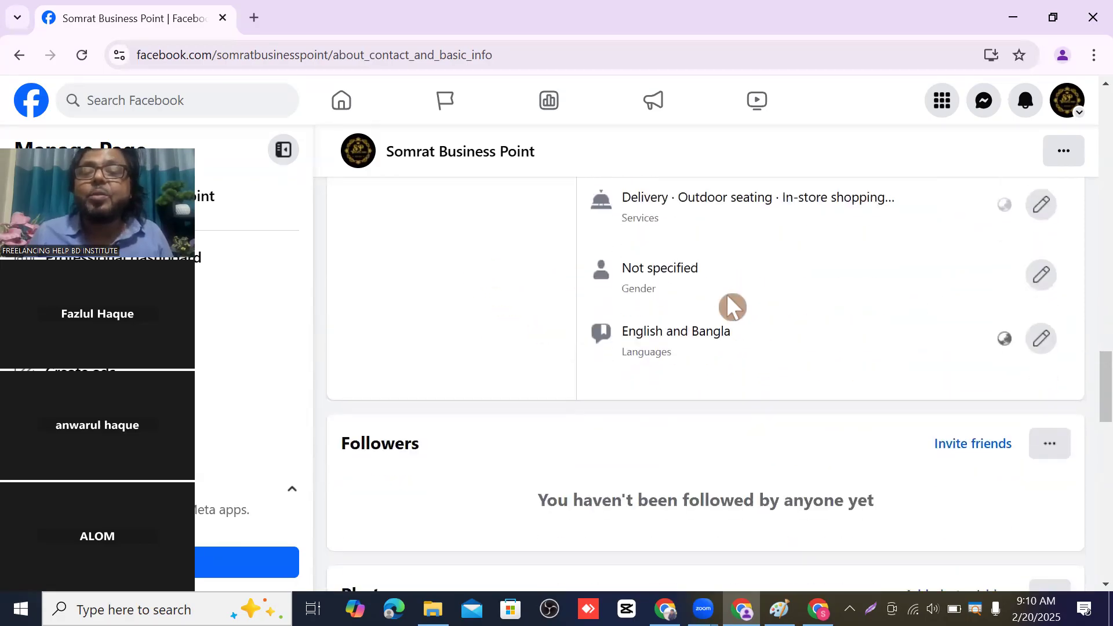
scroll(780, 327, "up", 2)
scroll(792, 324, "up", 10)
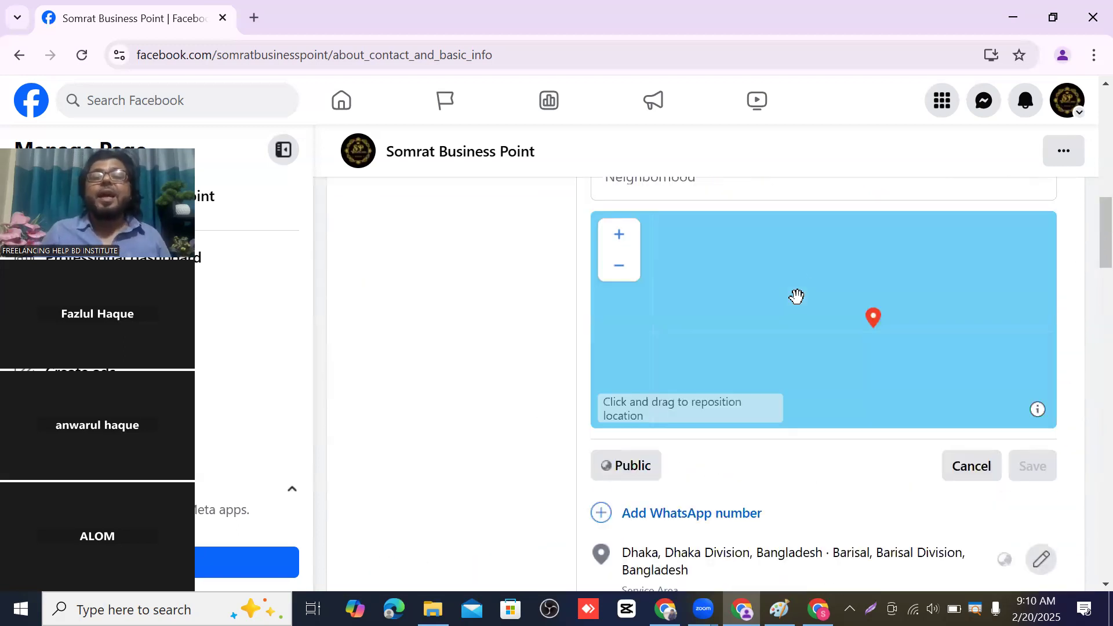
scroll(406, 359, "up", 8)
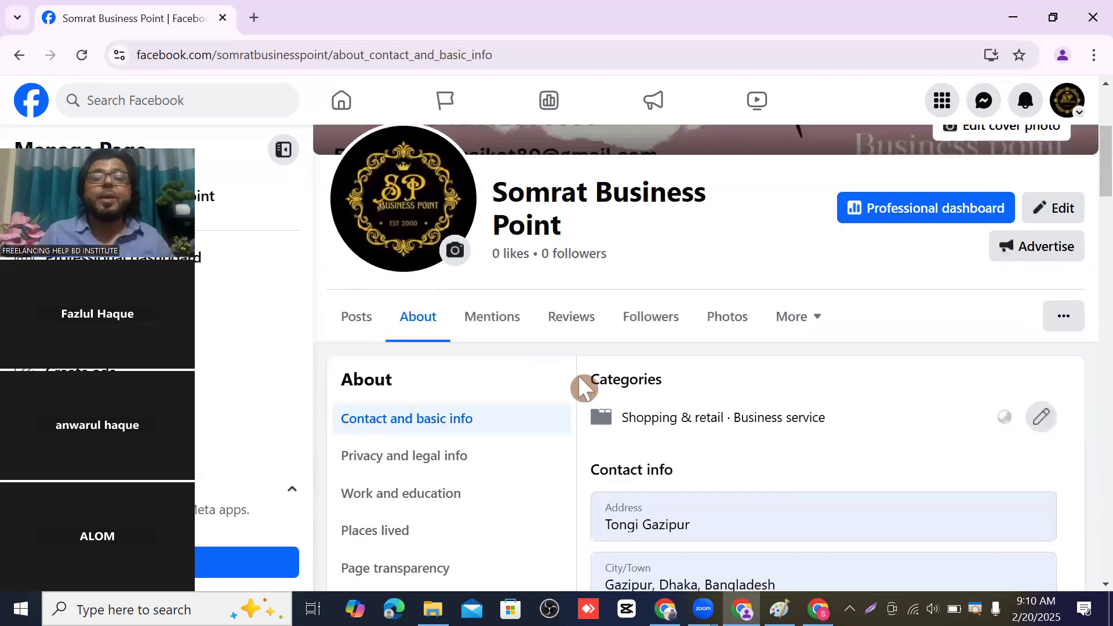
scroll(586, 385, "down", 3)
- View the Privacy and legal info and Work and education sections of the About sidebar
left_click(587, 278)
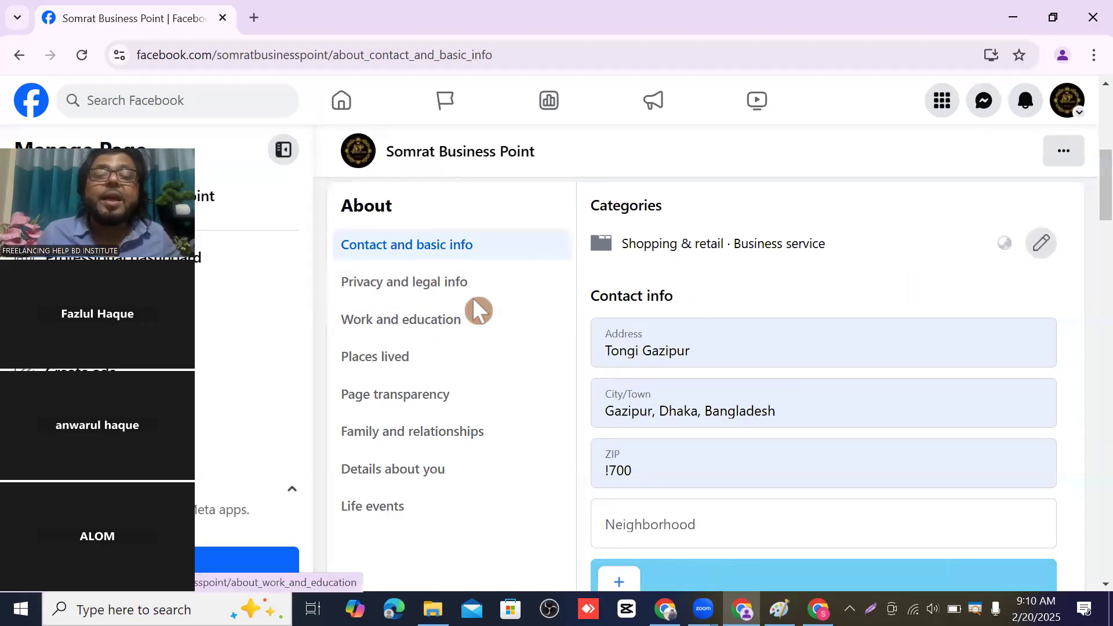
left_click(445, 285)
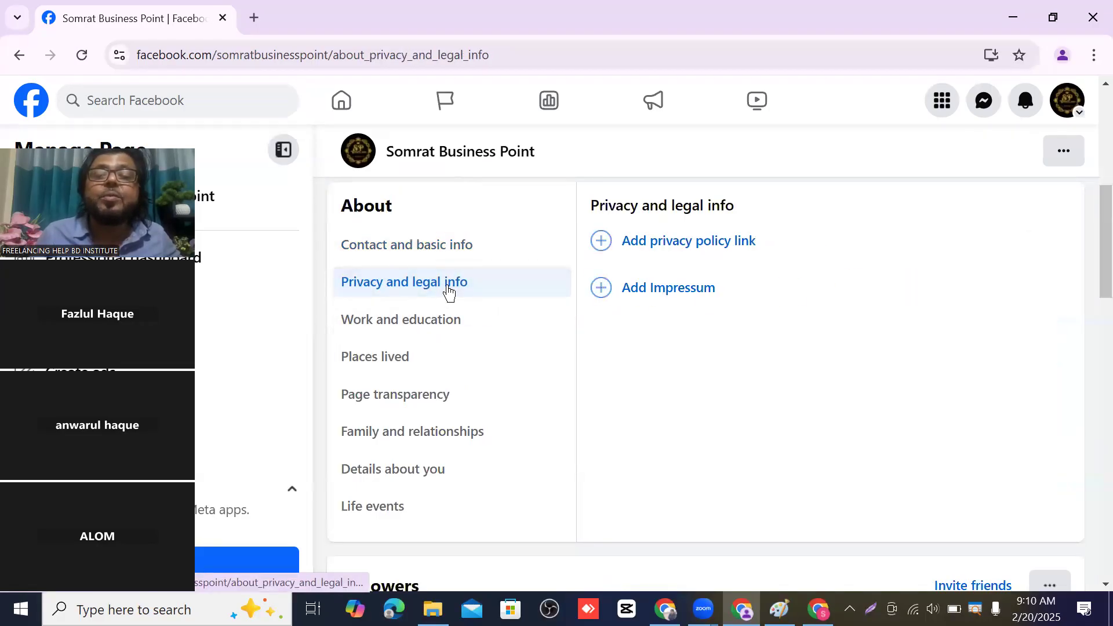
left_click(390, 315)
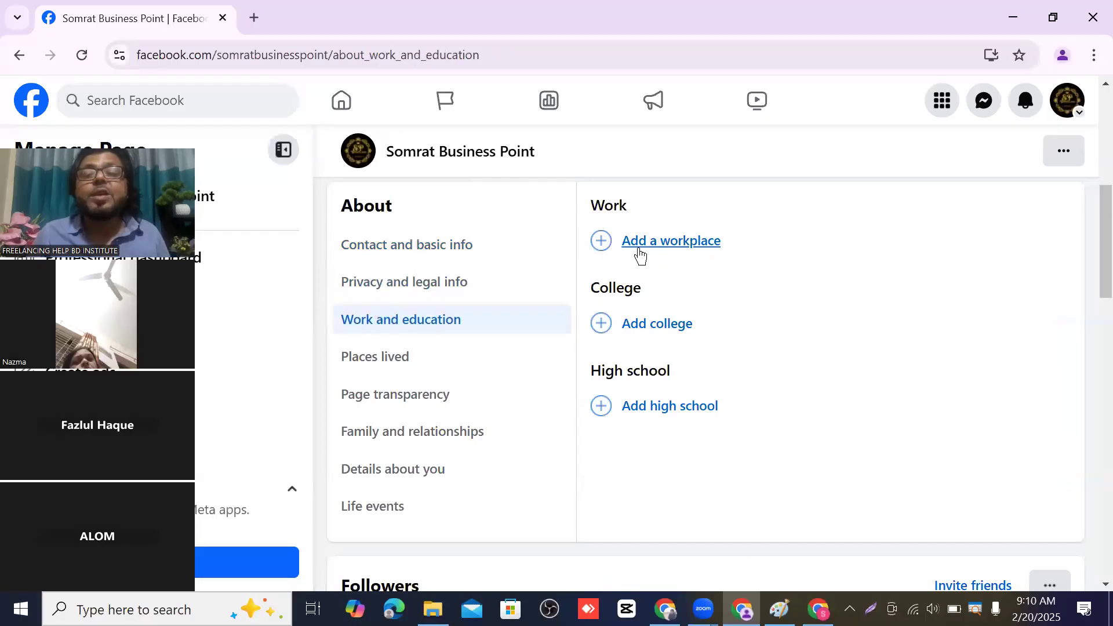
- Switch to Places lived and scroll through the page's followers and photos below
left_click(668, 220)
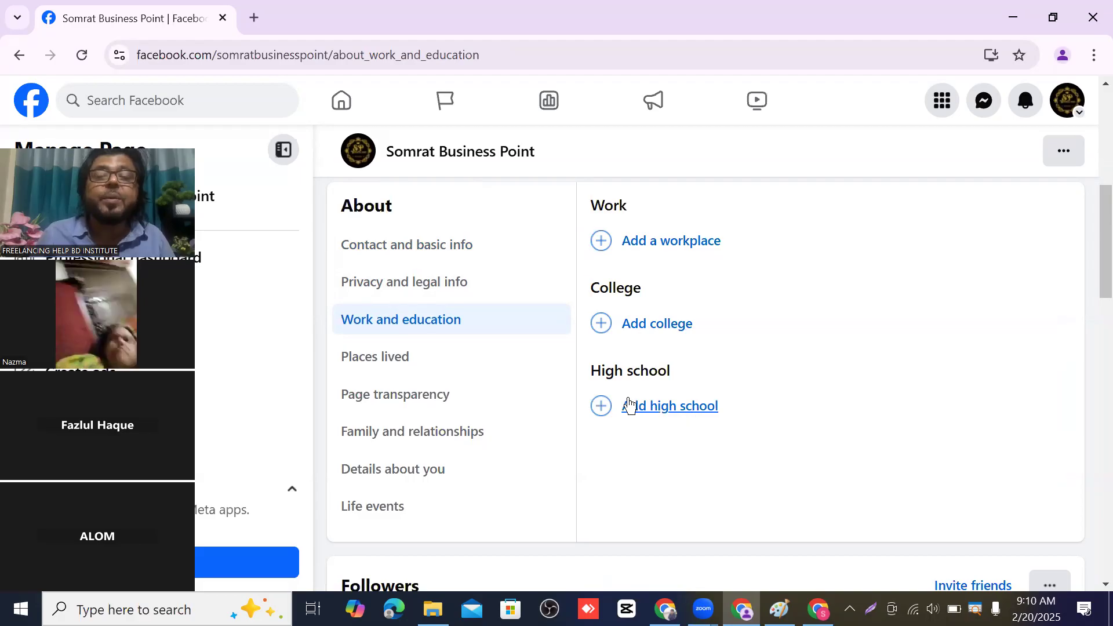
left_click(360, 362)
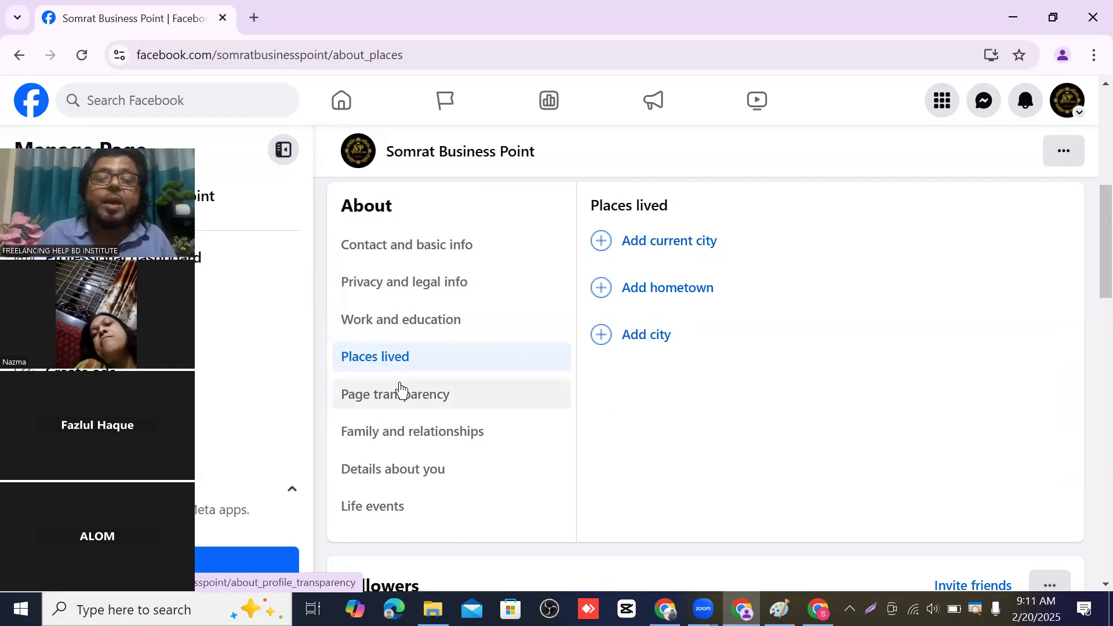
scroll(690, 212, "down", 5)
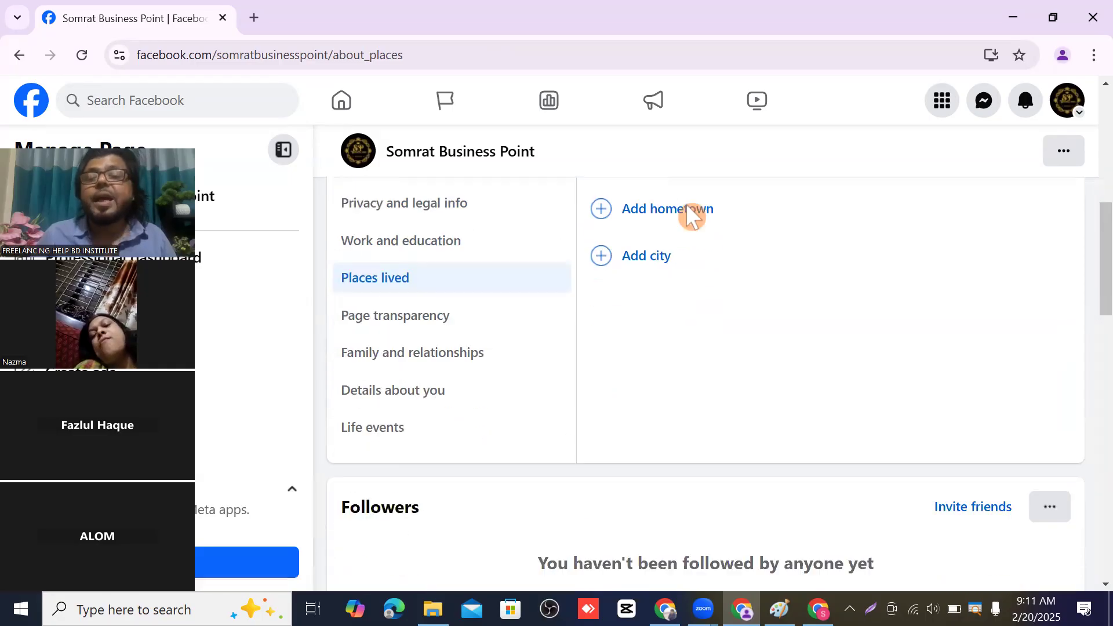
scroll(685, 209, "down", 20)
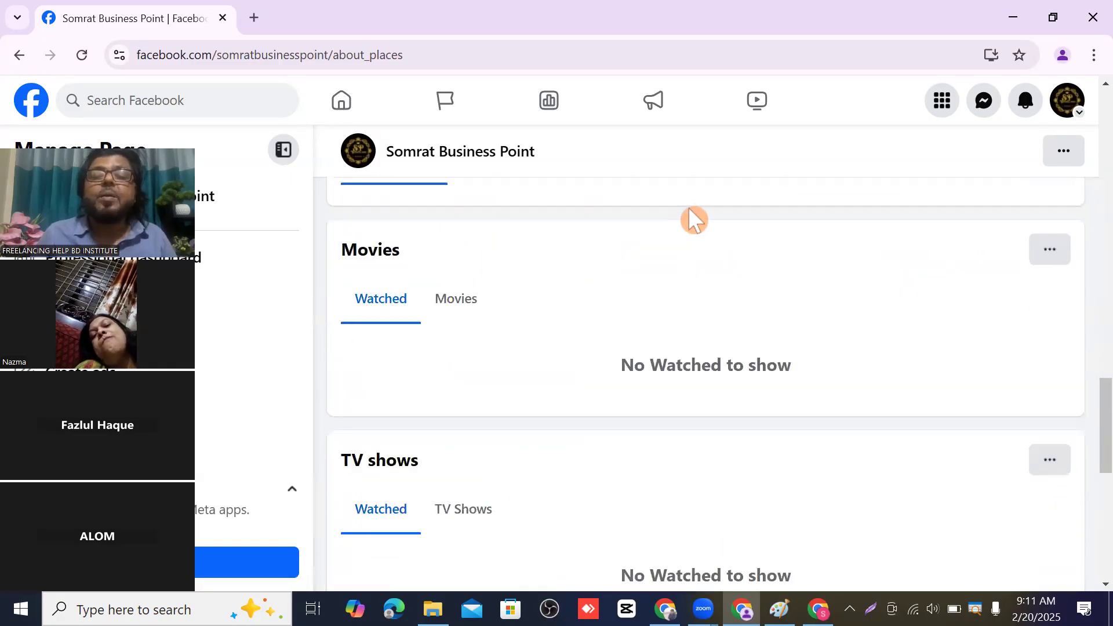
scroll(681, 224, "up", 12)
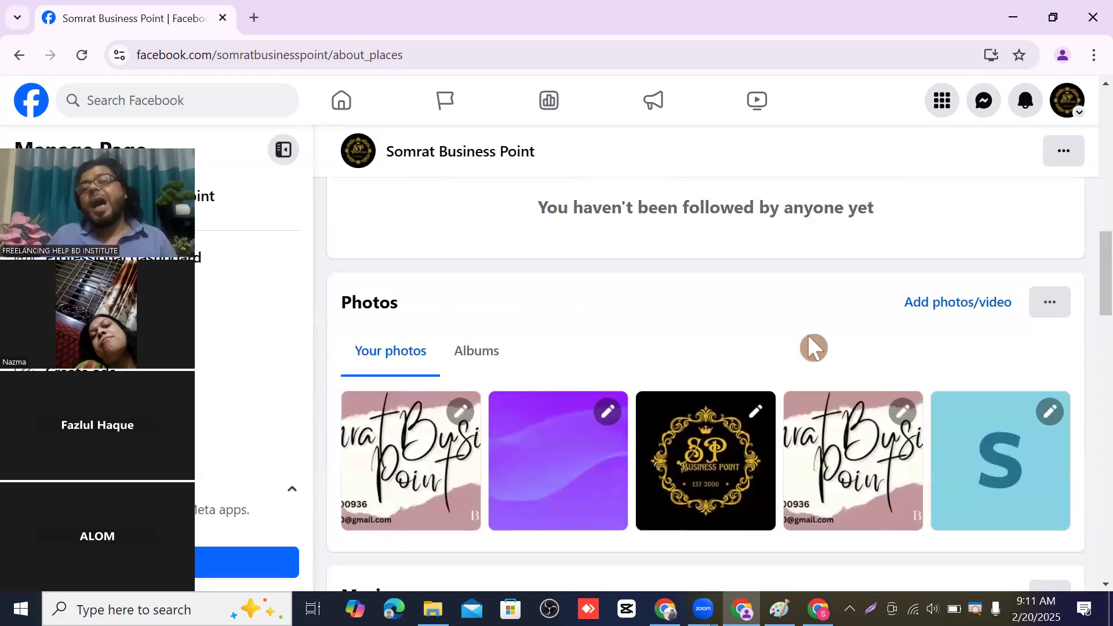